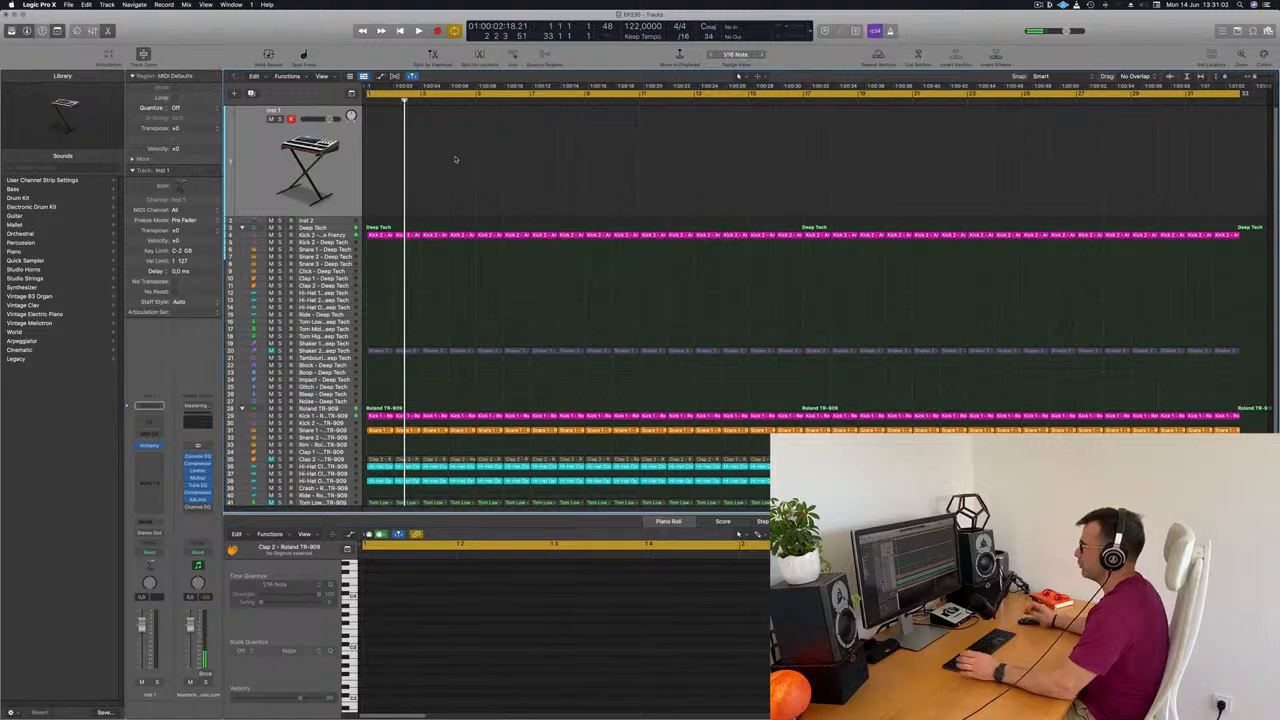
Play the drum arrangement, checking the closed hi-hat track, and restart playback with the Inst 2 track selected
key("space")
scroll(512, 369, "down", 2)
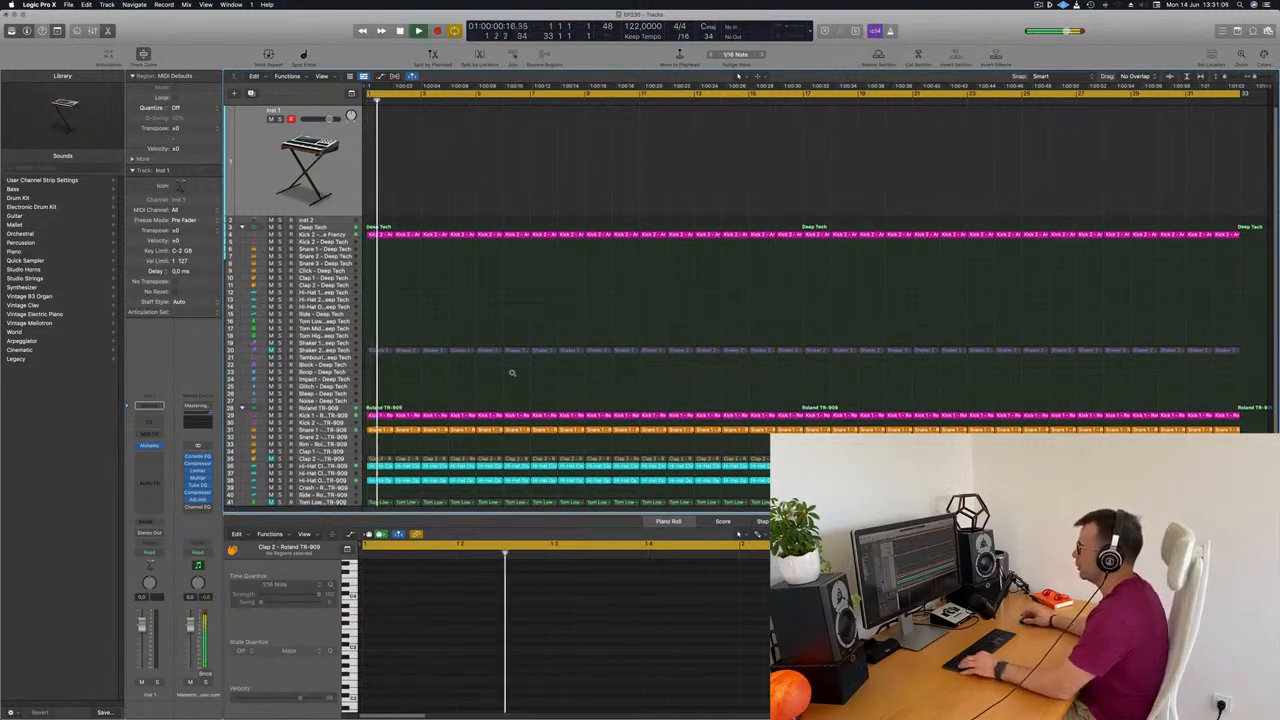
scroll(533, 303, "down", 2)
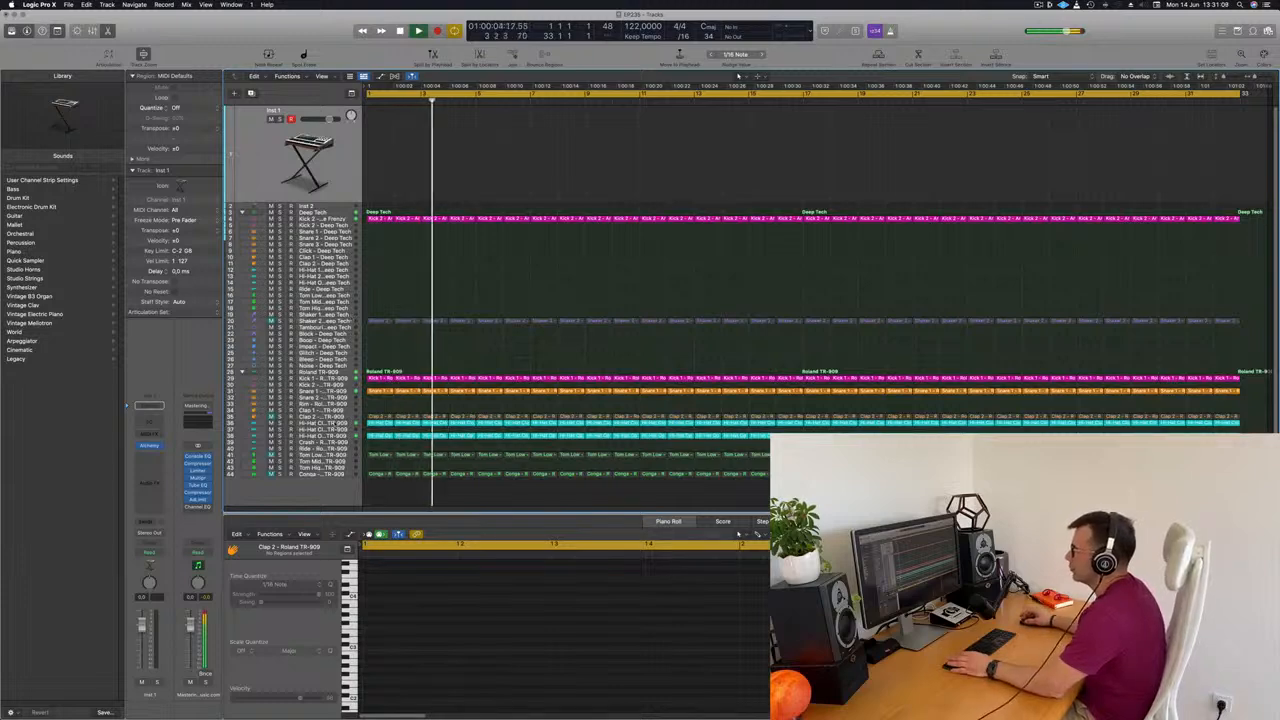
left_click(329, 423)
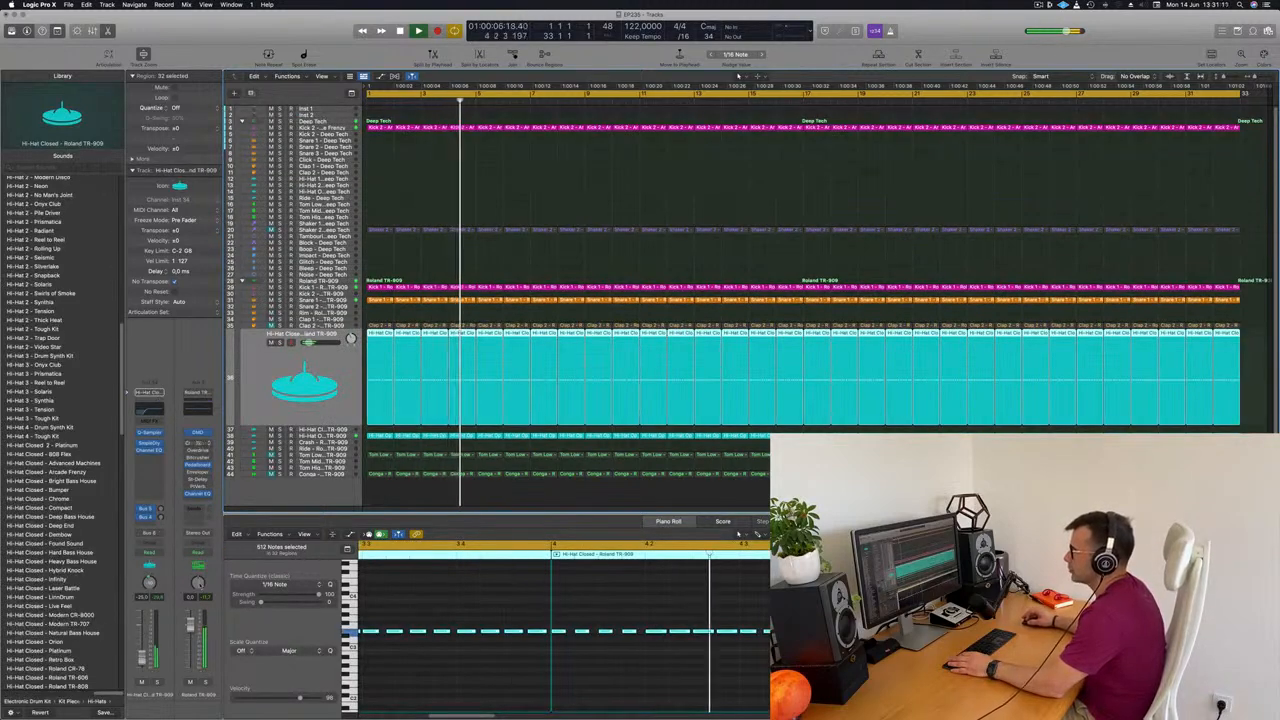
left_click(330, 117)
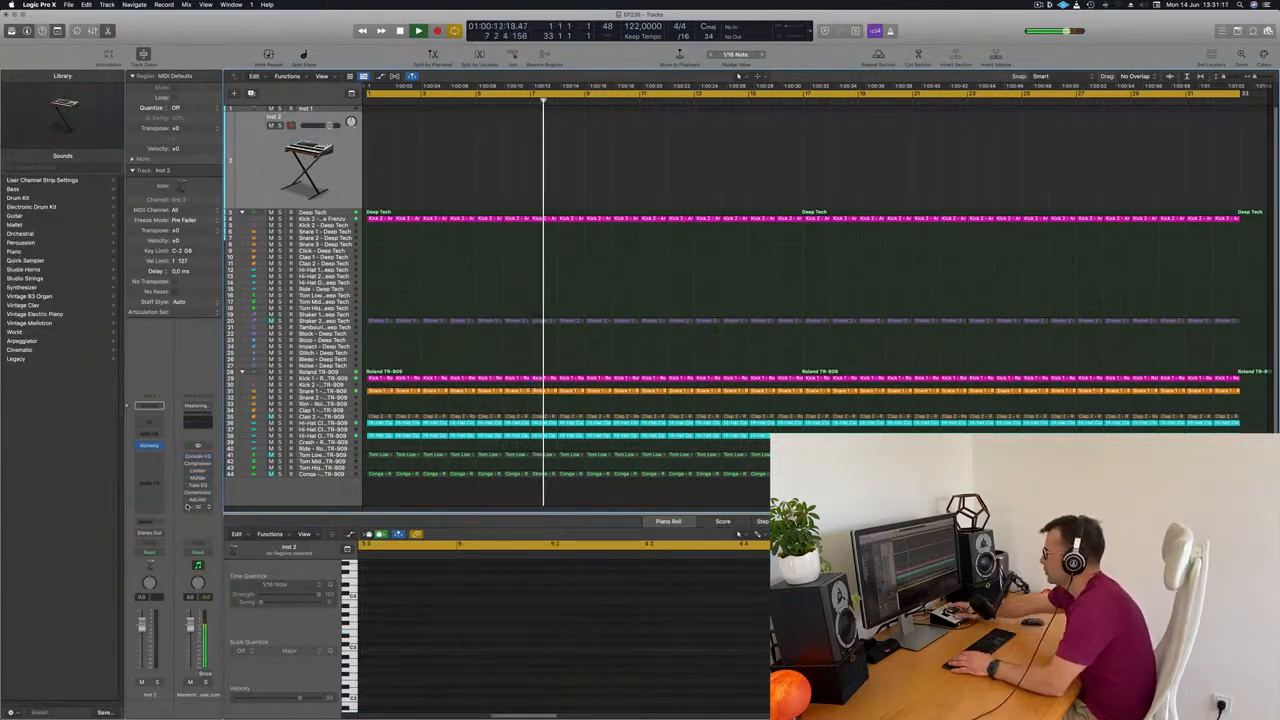
key("Return")
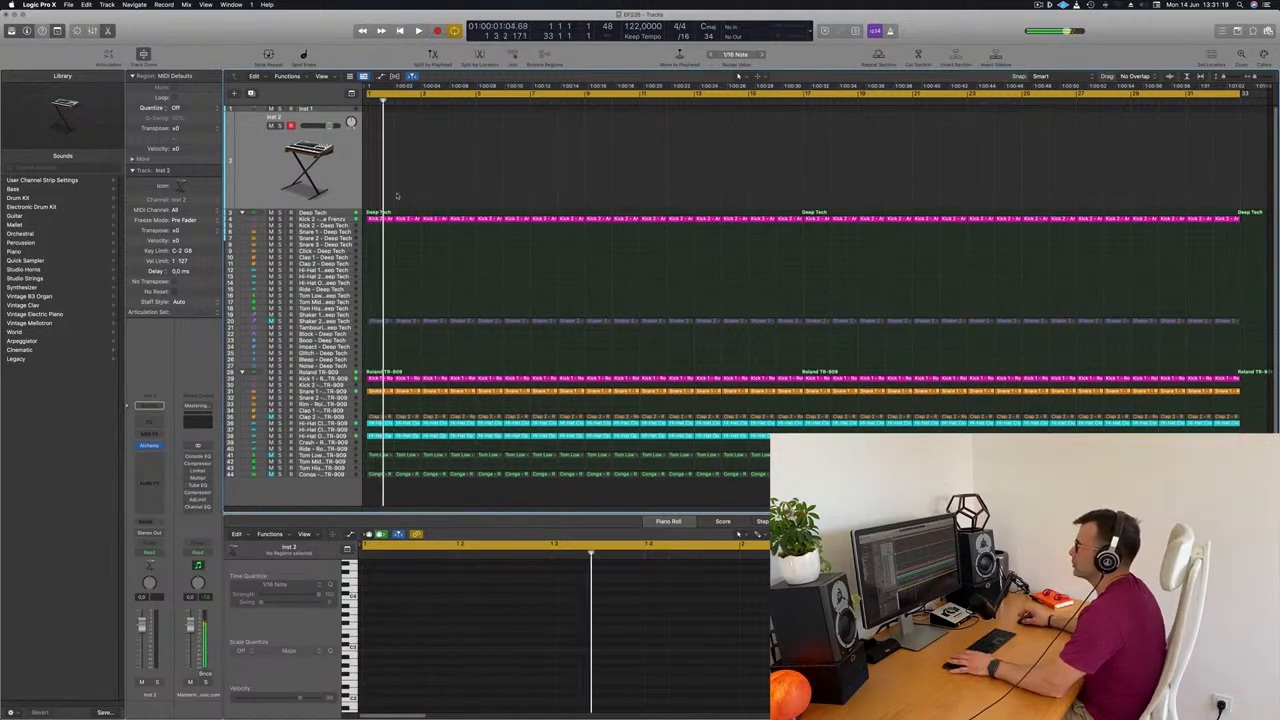
Restart playback with the Inst 1 track selected and open its Alchemy instrument
left_click(312, 108)
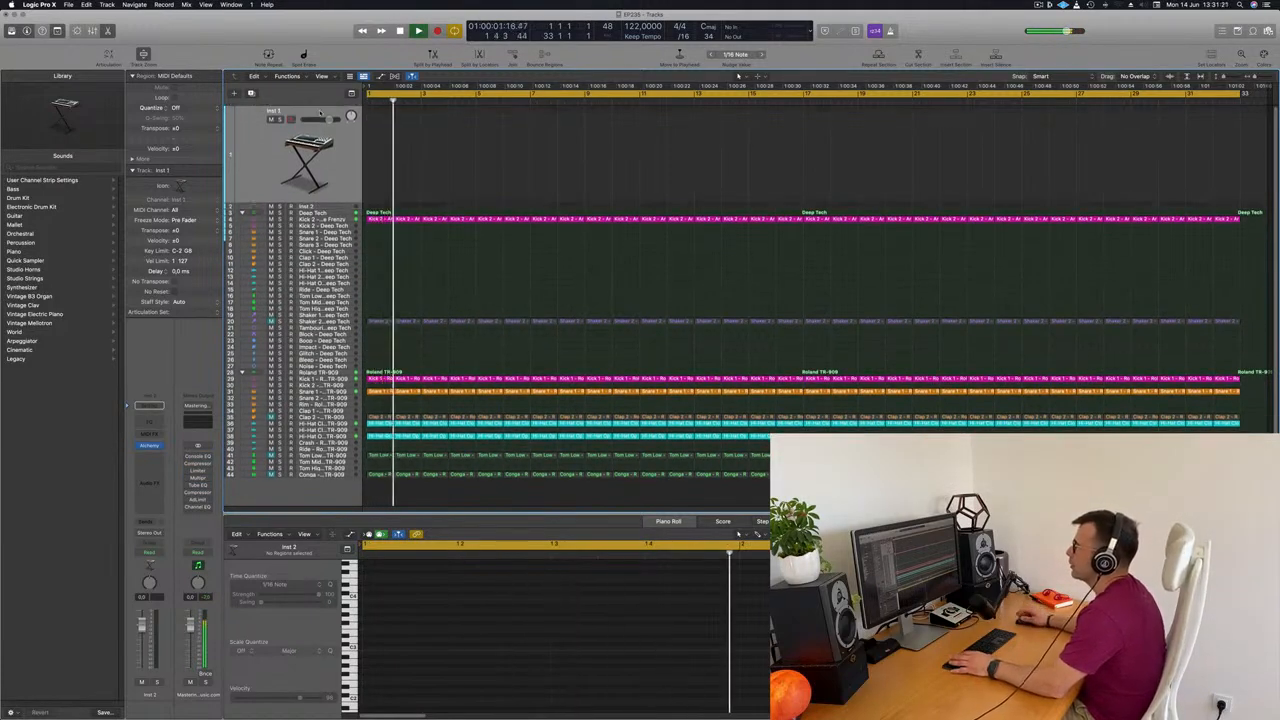
key("Return")
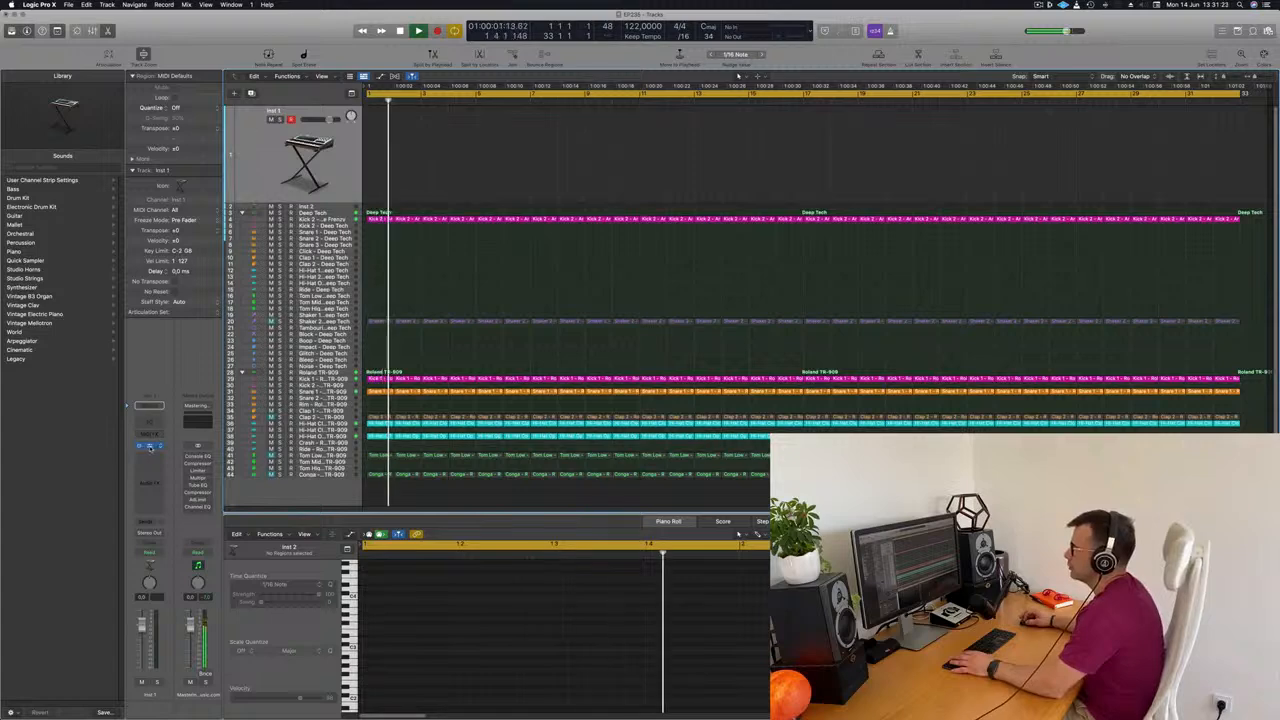
left_click(149, 446)
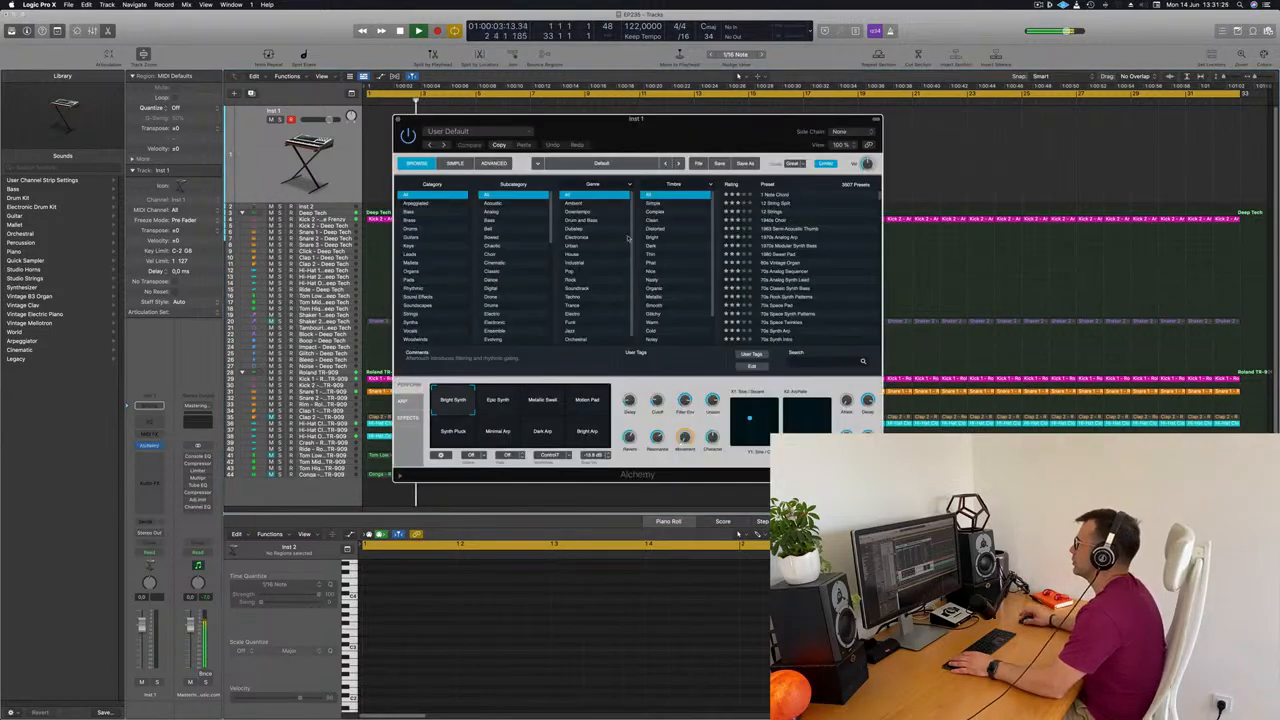
left_click_drag(688, 142, 767, 152)
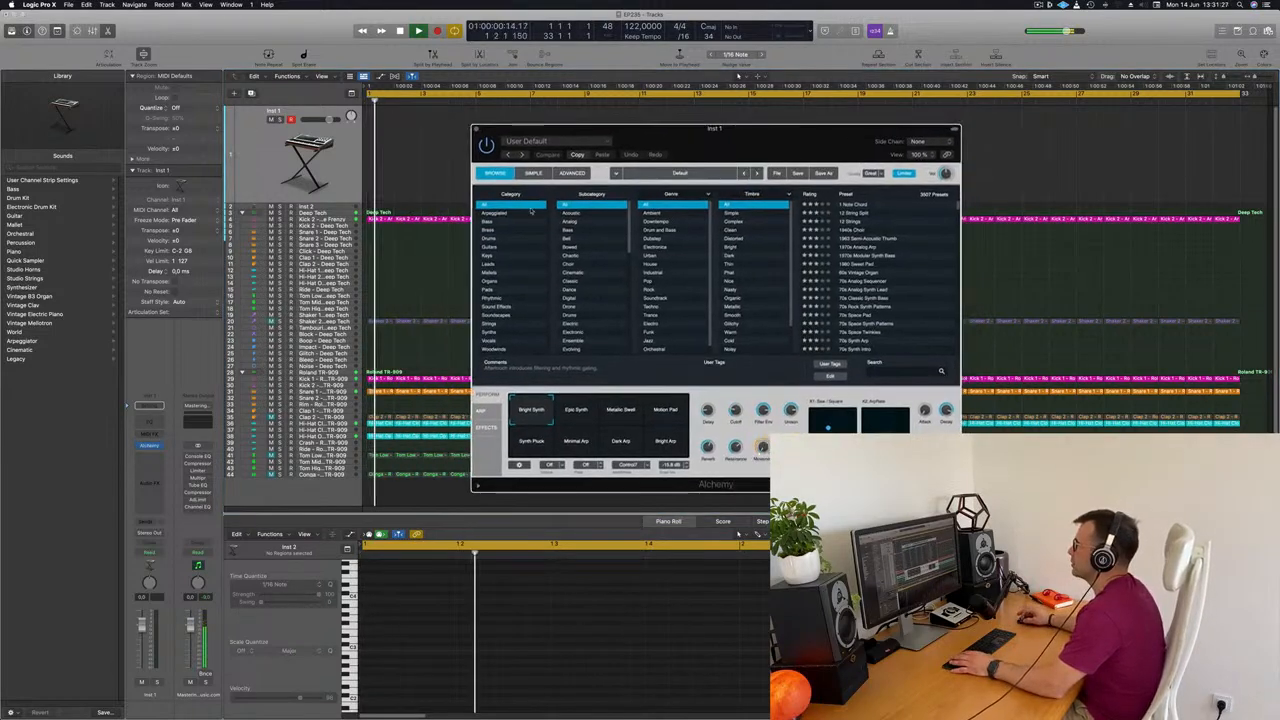
Filter Alchemy's presets to the Bass category and load 80s Electro Bass
left_click(502, 223)
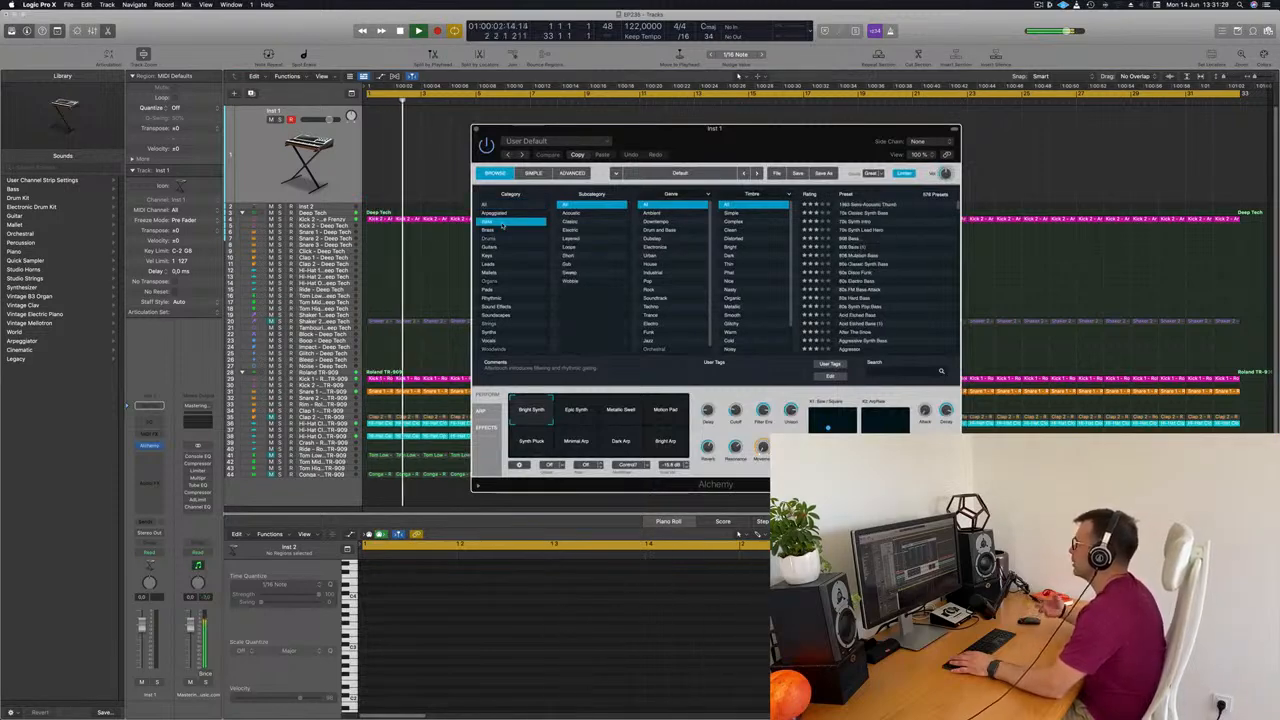
left_click_drag(733, 148, 781, 146)
scroll(885, 212, "down", 2)
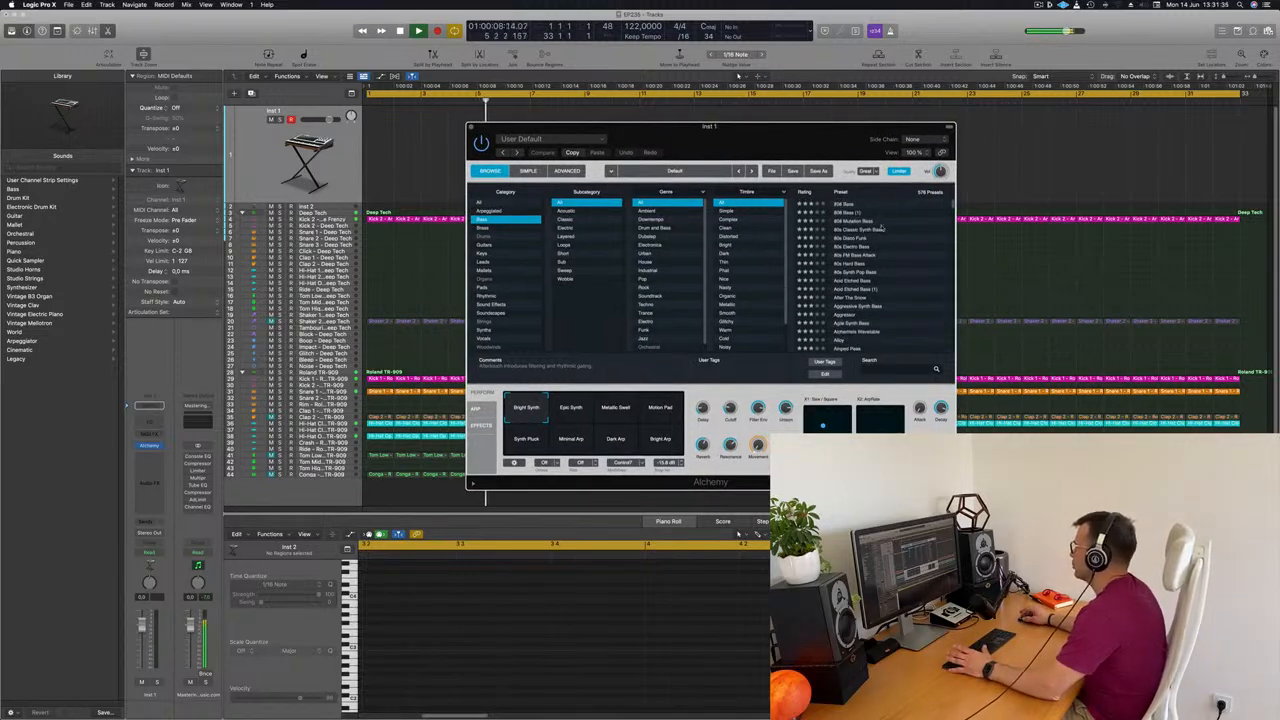
left_click(852, 246)
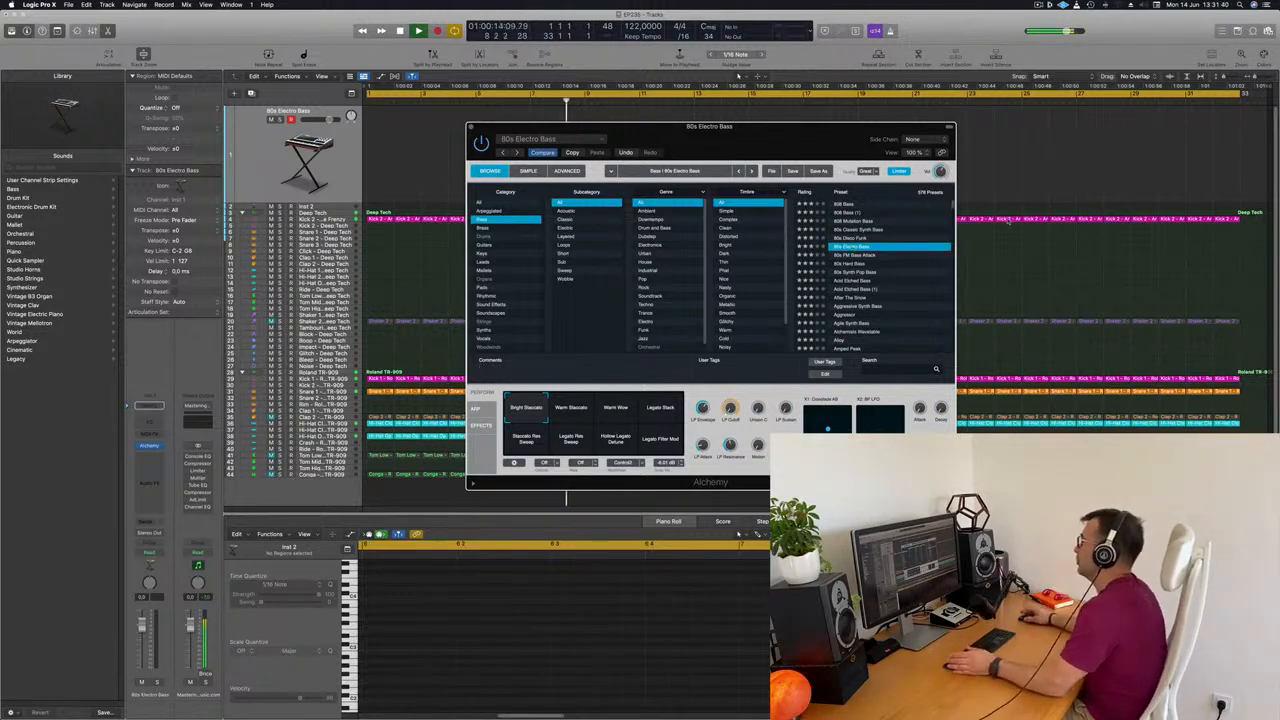
Lower the 80s Electro Bass track's volume slightly, keeping the Alchemy window within view
left_click_drag(742, 131, 697, 131)
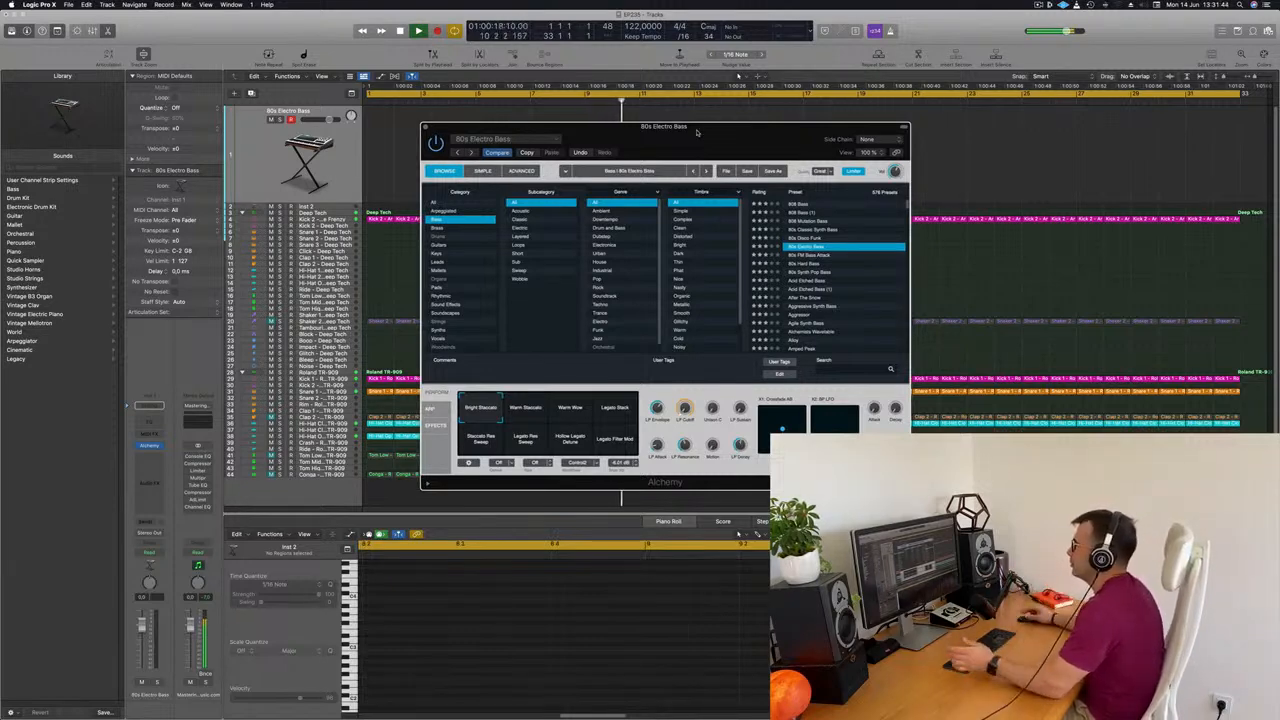
mouse_move(702, 132)
left_mouse_down()
mouse_move(677, 133)
mouse_move(706, 130)
left_mouse_up()
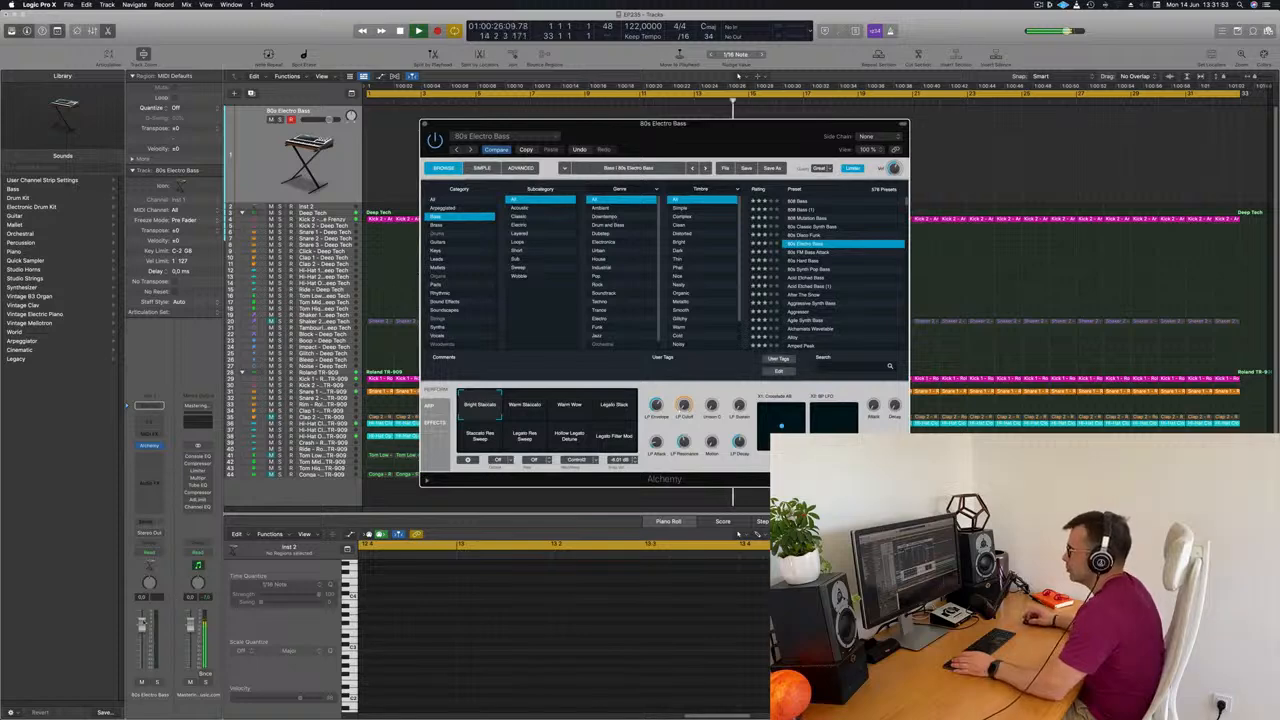
left_click(142, 641)
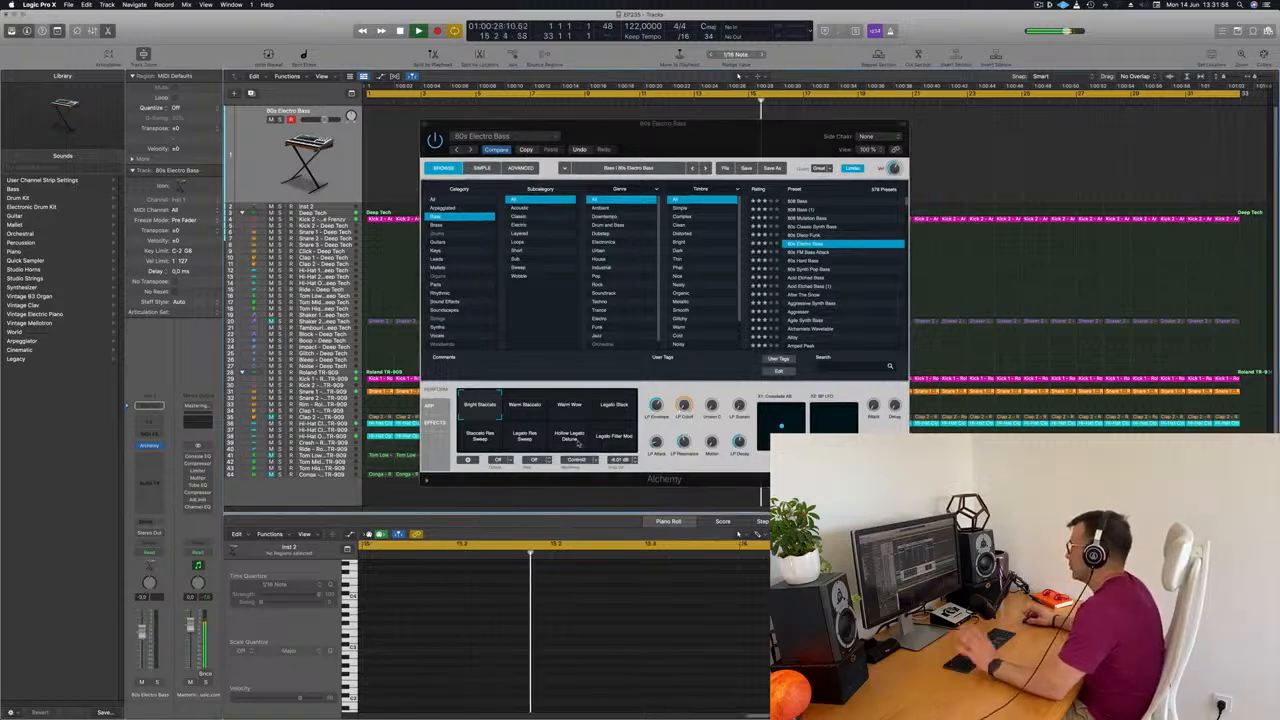
left_click_drag(759, 137, 788, 125)
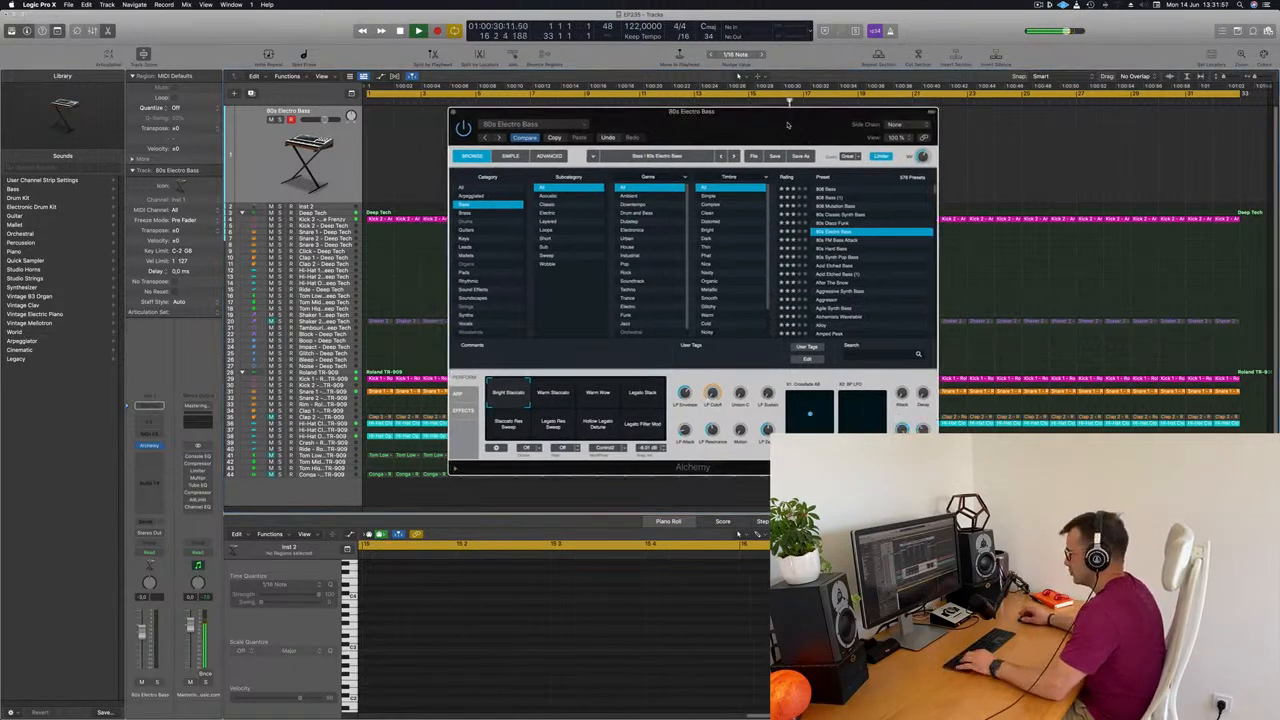
Bring up the Musical Typing keyboard for the 80s Electro Bass track
key("f")
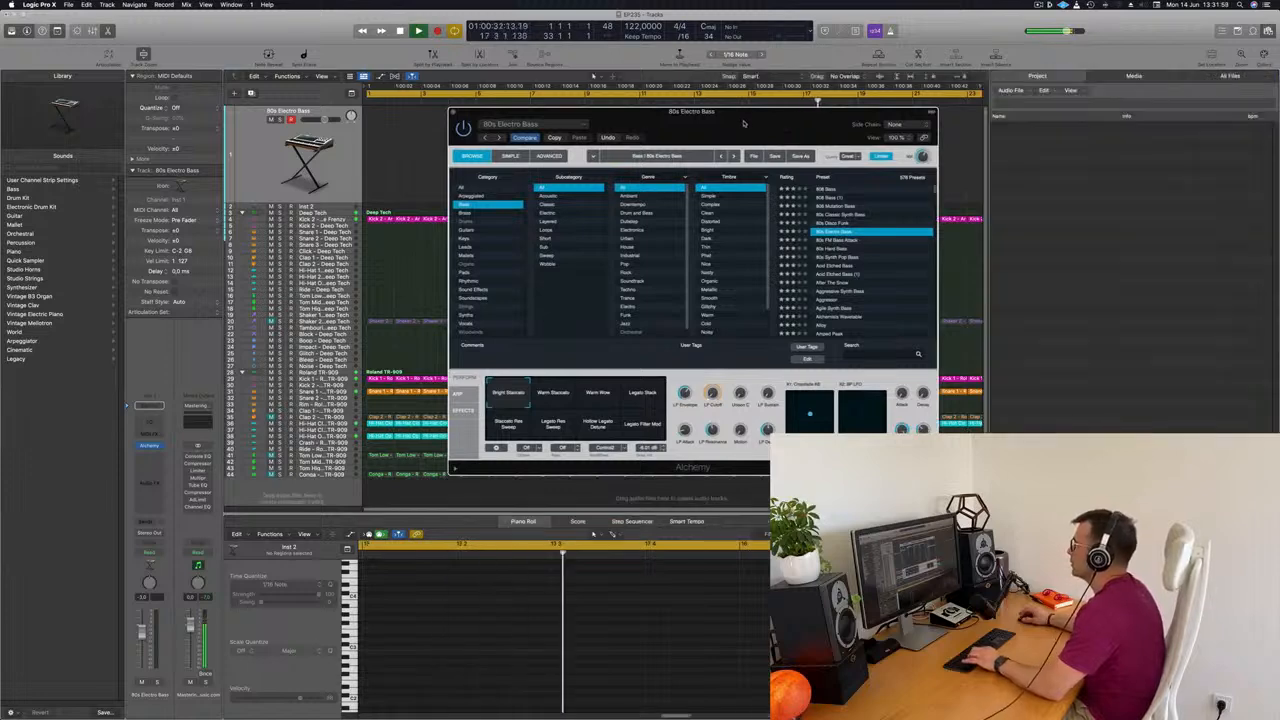
key("f")
left_click_drag(657, 117, 663, 117)
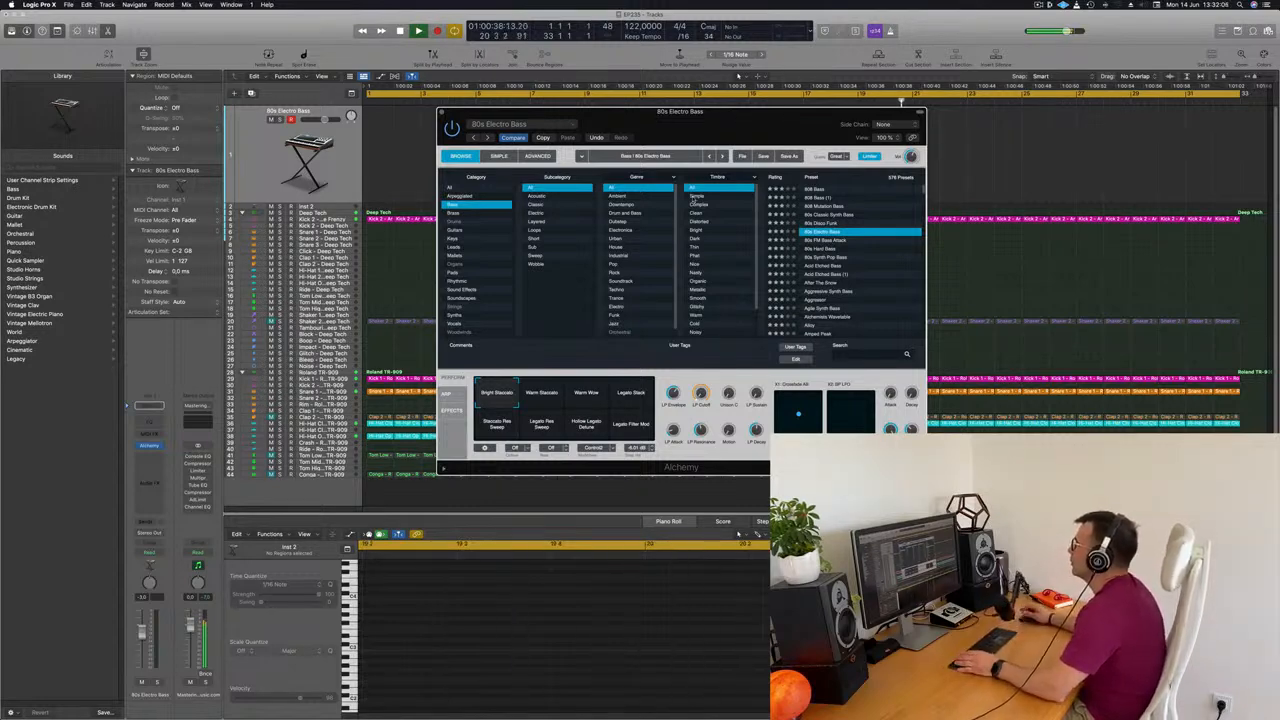
left_click(341, 163)
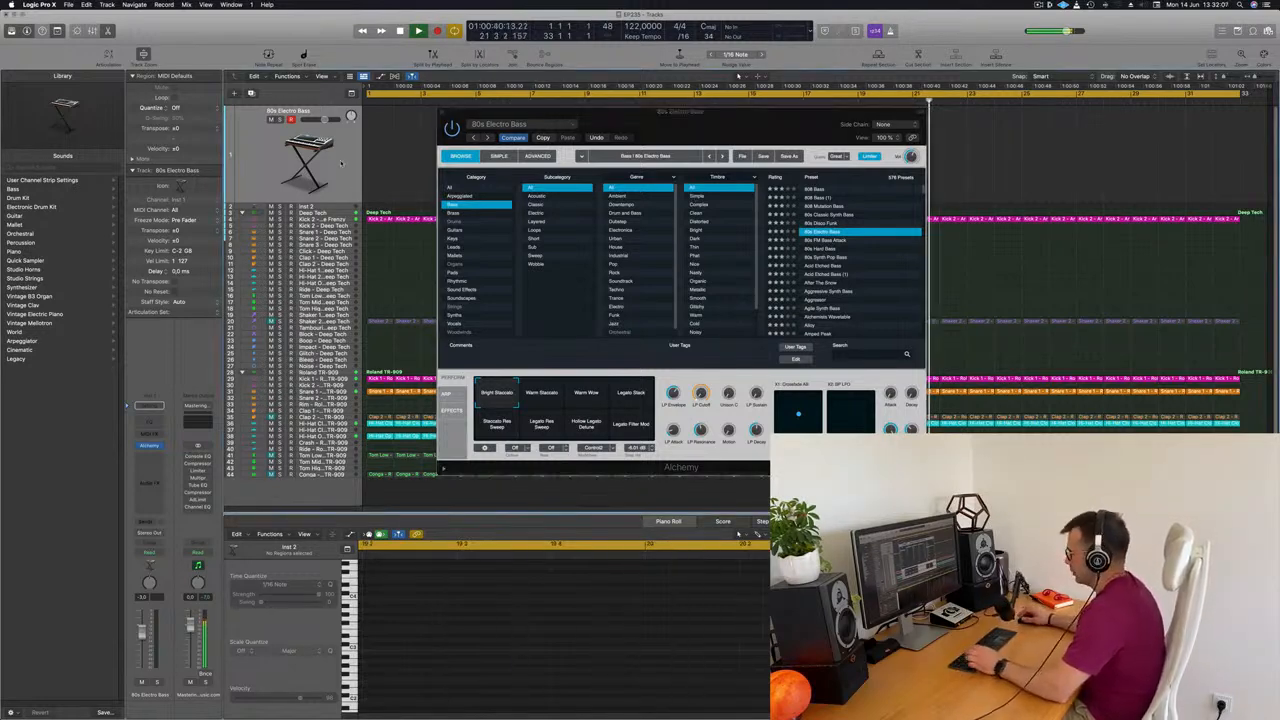
key("super+k")
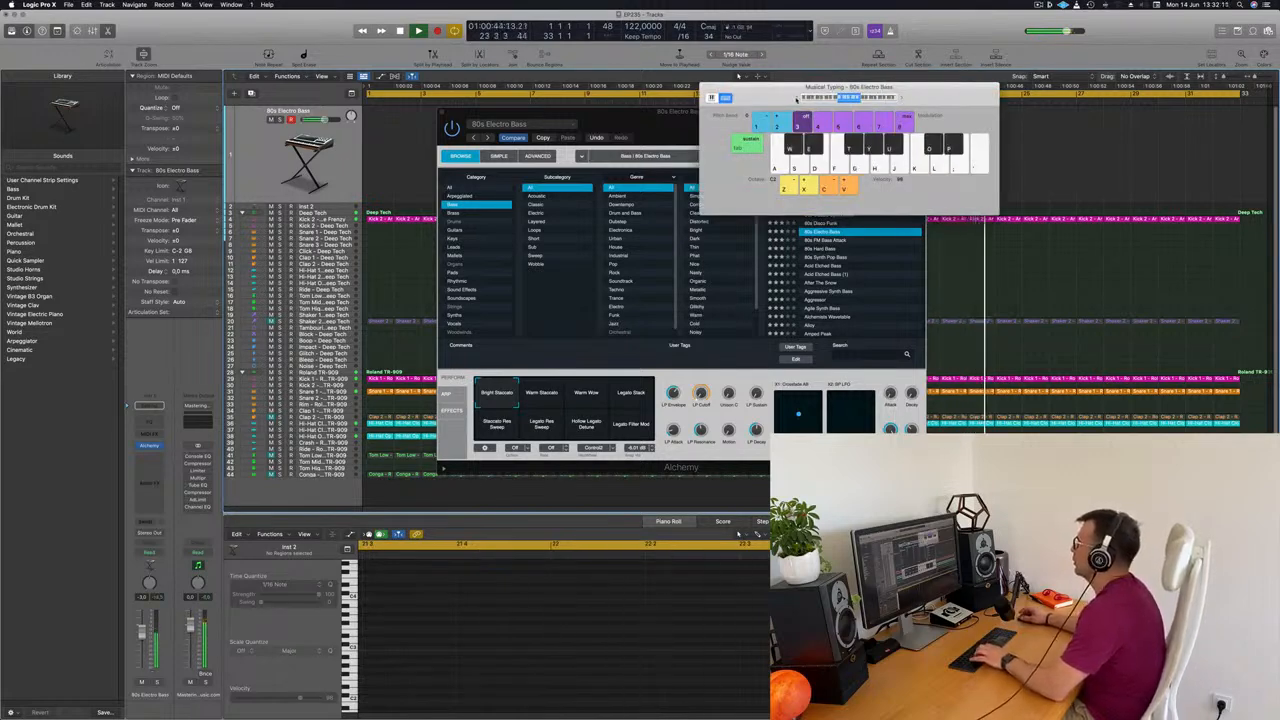
Play test notes with the 80s Electro Bass preset and move the Musical Typing keyboard away from the Alchemy window
key("f")
key("f")
key("g")
key("h")
left_click_drag(910, 90, 1011, 124)
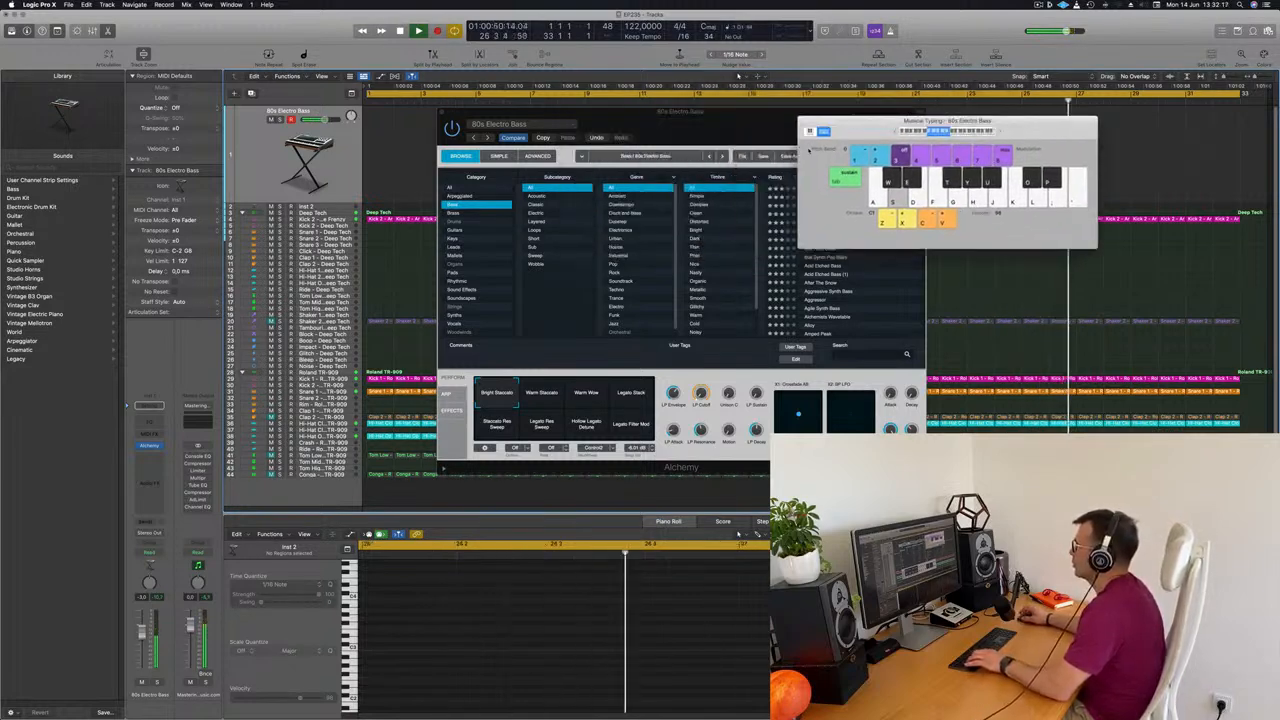
Load the After The Snow preset and audition its Pulsing Sub, Aggressive Arp Lead, Deep Arp, Bright Attack and Dirty Arp variations, ending on Pulsing Sub
left_click(822, 282)
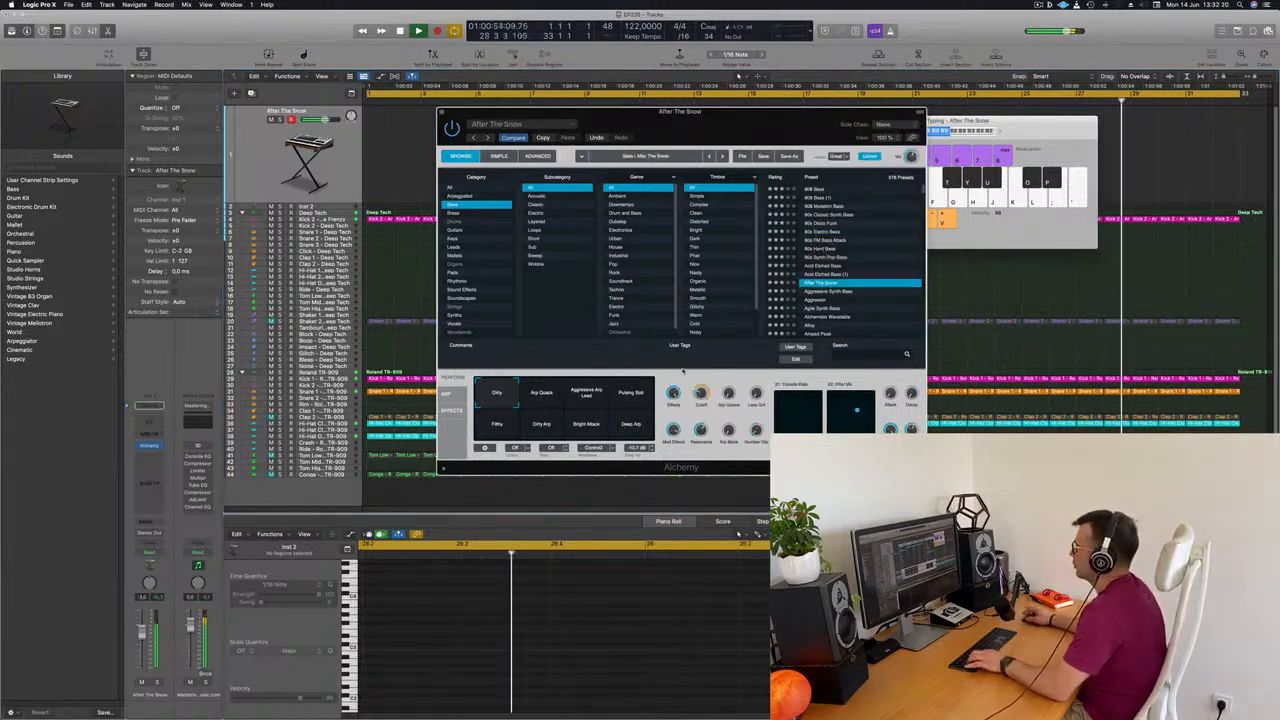
left_click(634, 395)
left_click(592, 398)
left_click(634, 403)
left_click(633, 427)
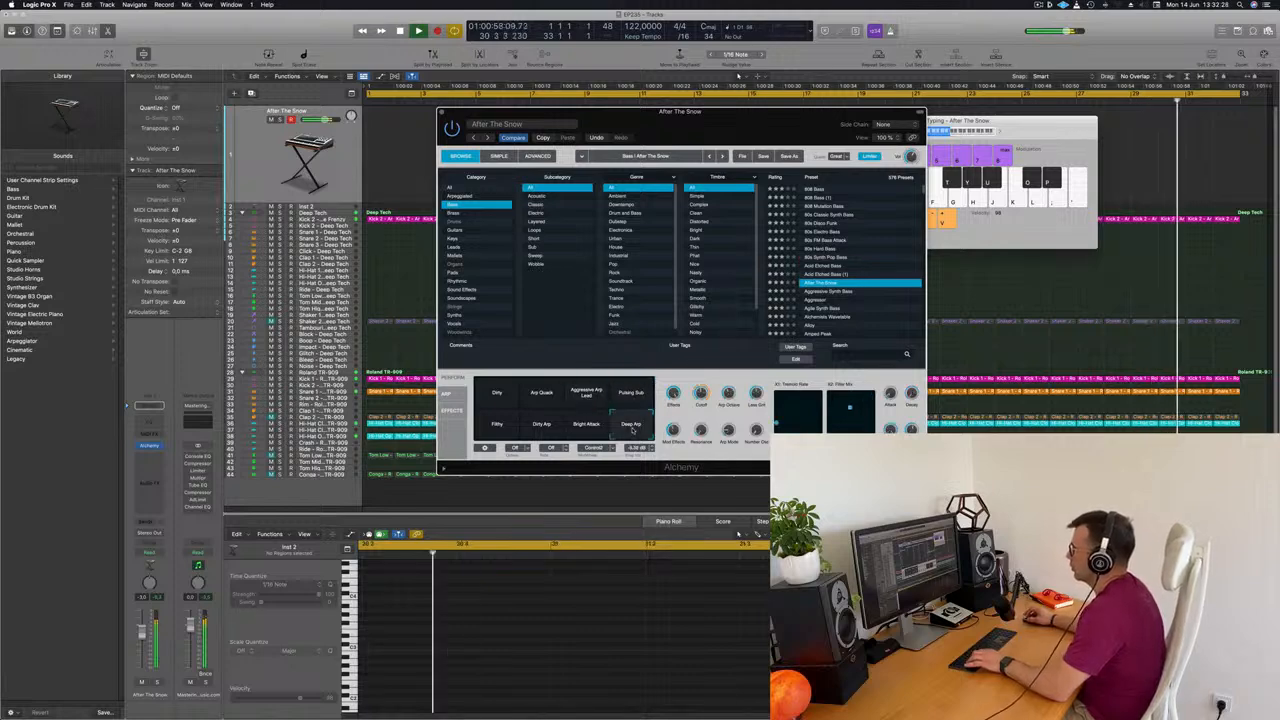
left_click(590, 428)
left_click(540, 427)
left_click(634, 393)
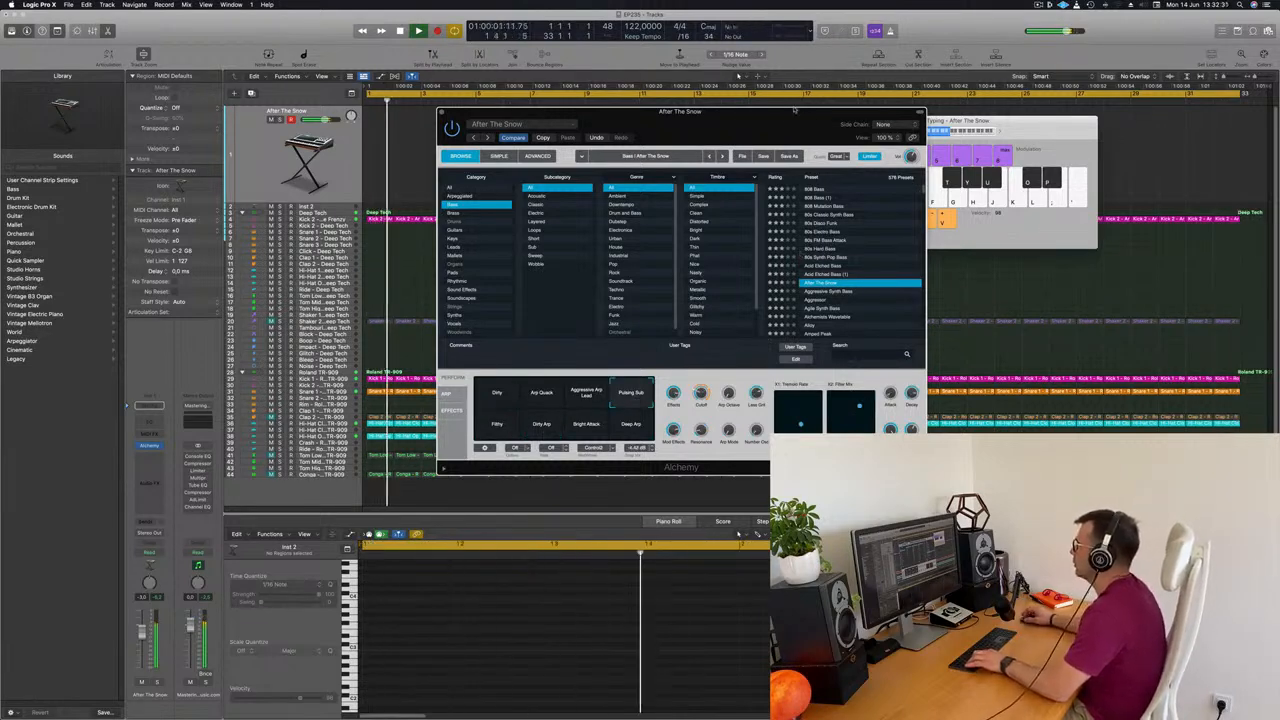
Load the Aggressive Synth Bass preset and audition it with a few notes
left_click_drag(792, 122, 900, 82)
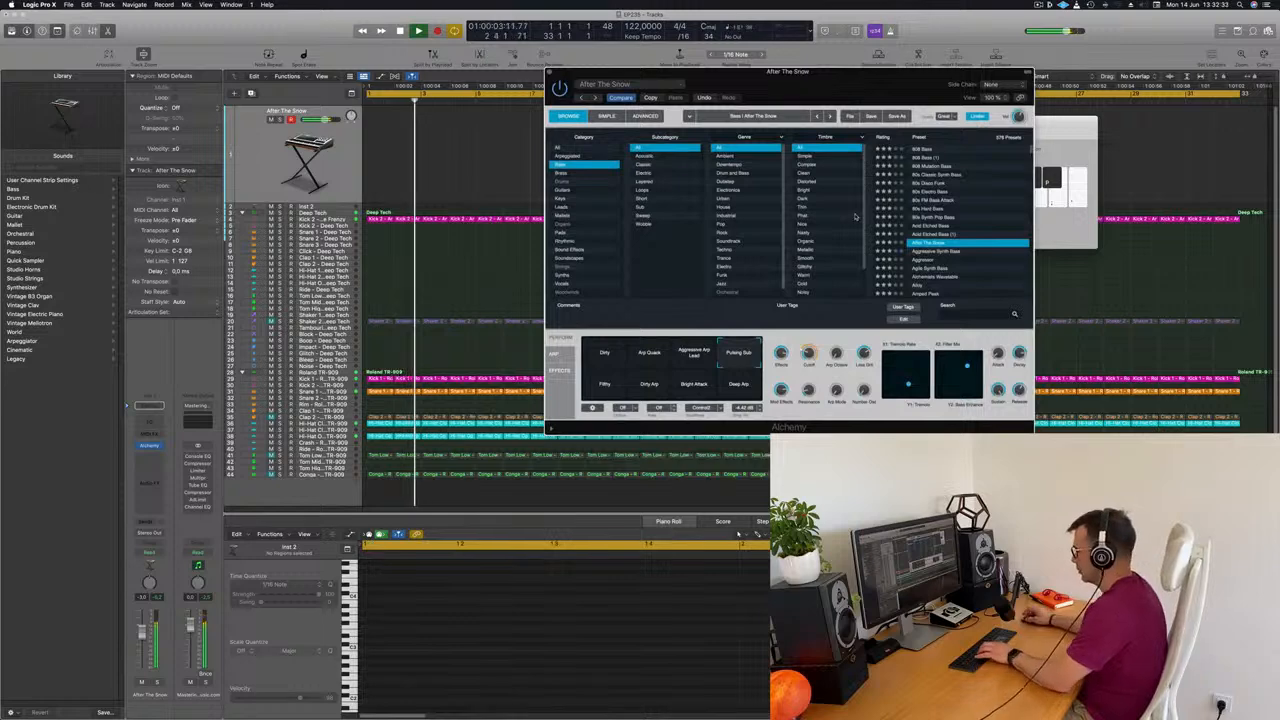
left_click_drag(880, 76, 702, 95)
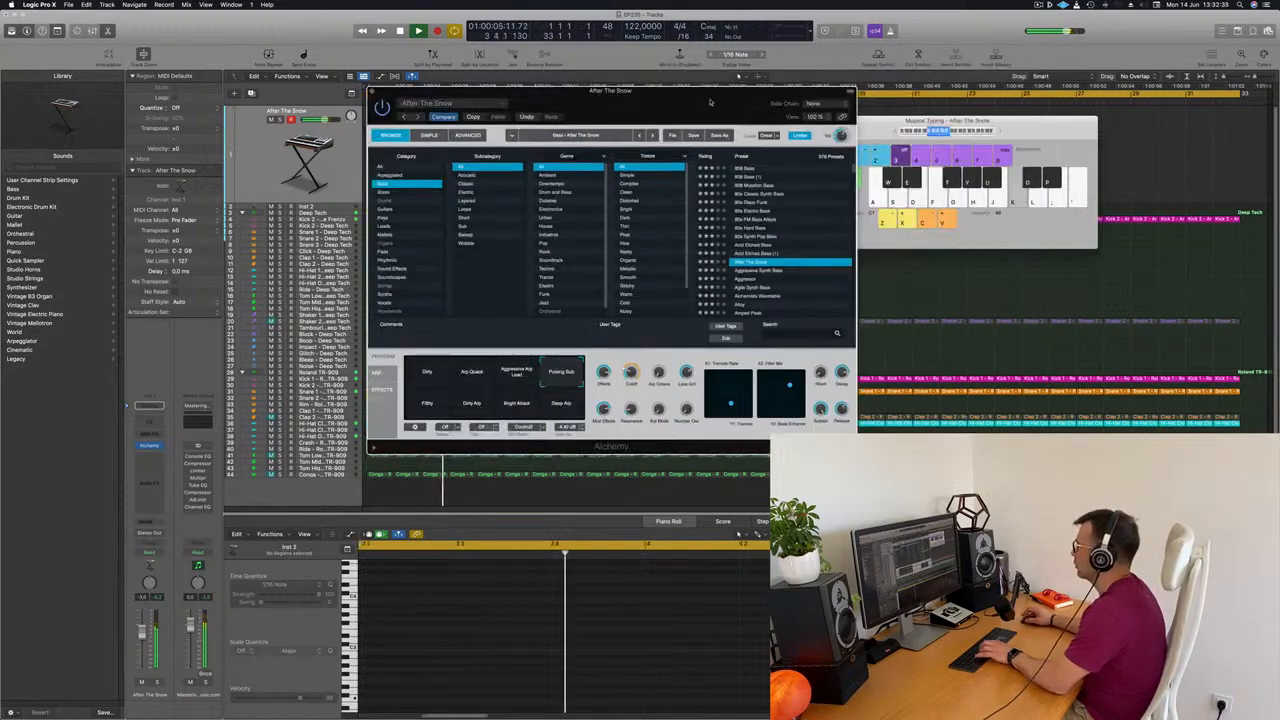
left_click(755, 271)
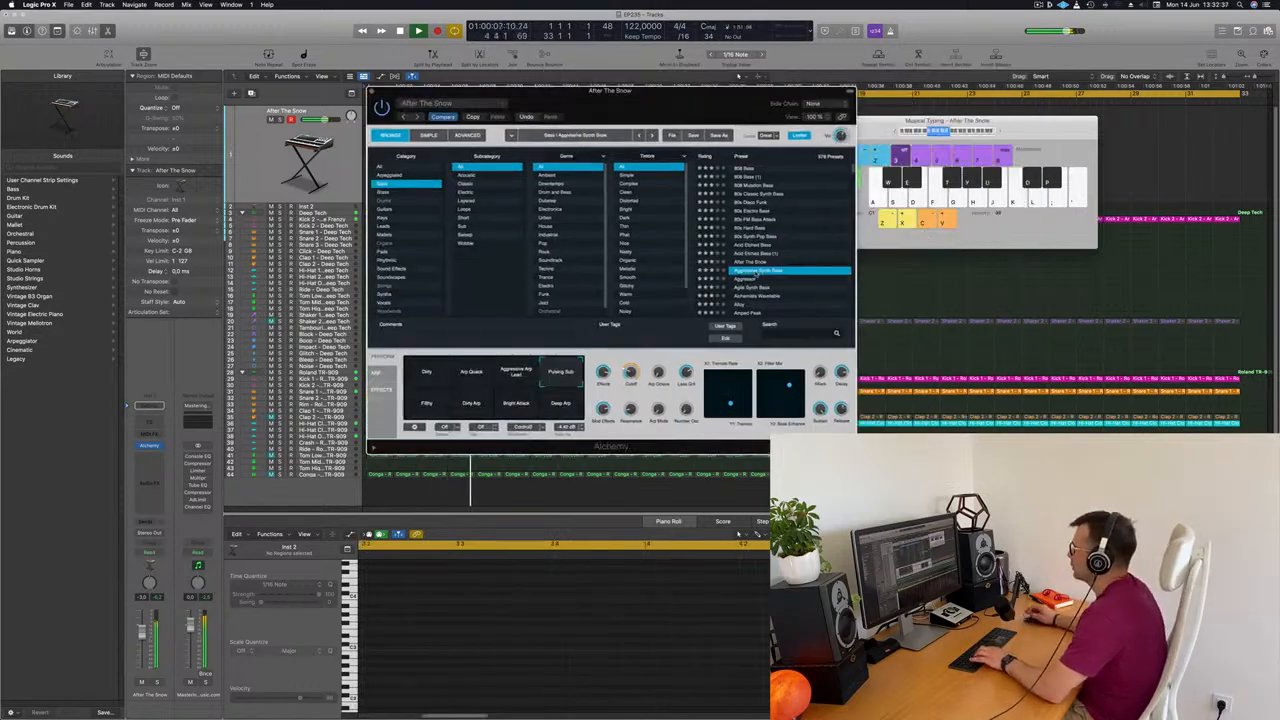
key("f")
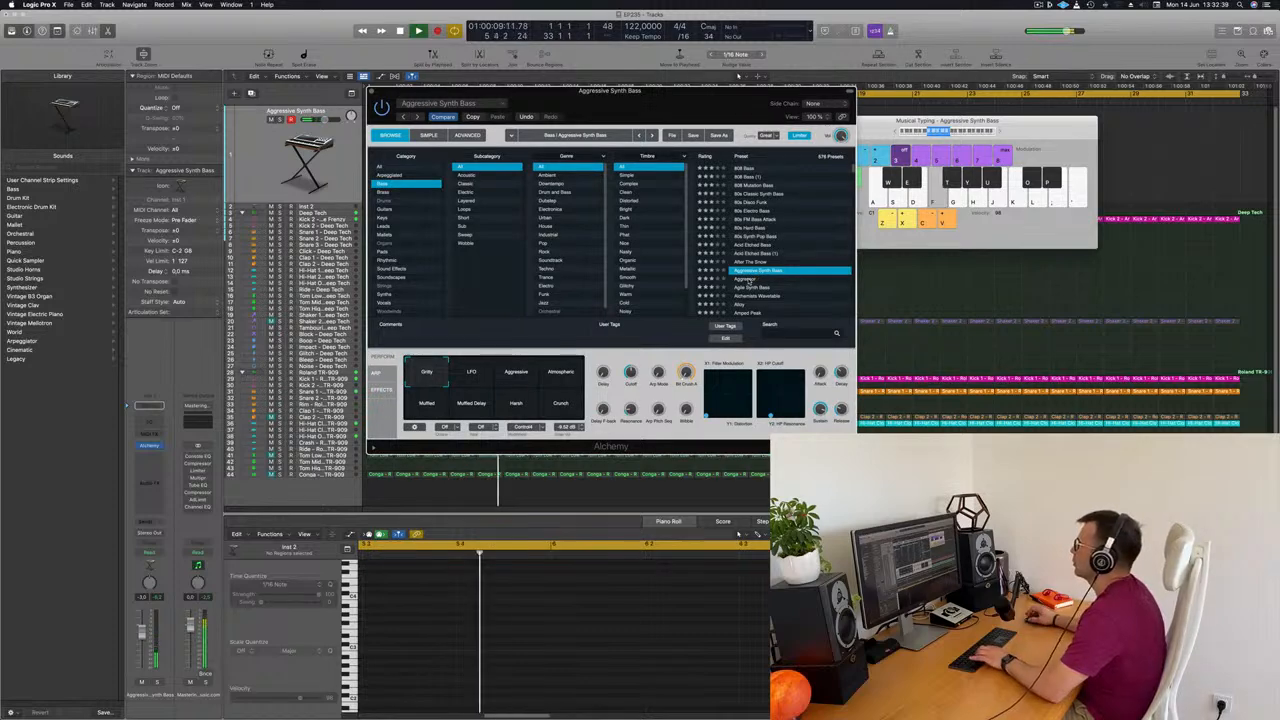
key("g")
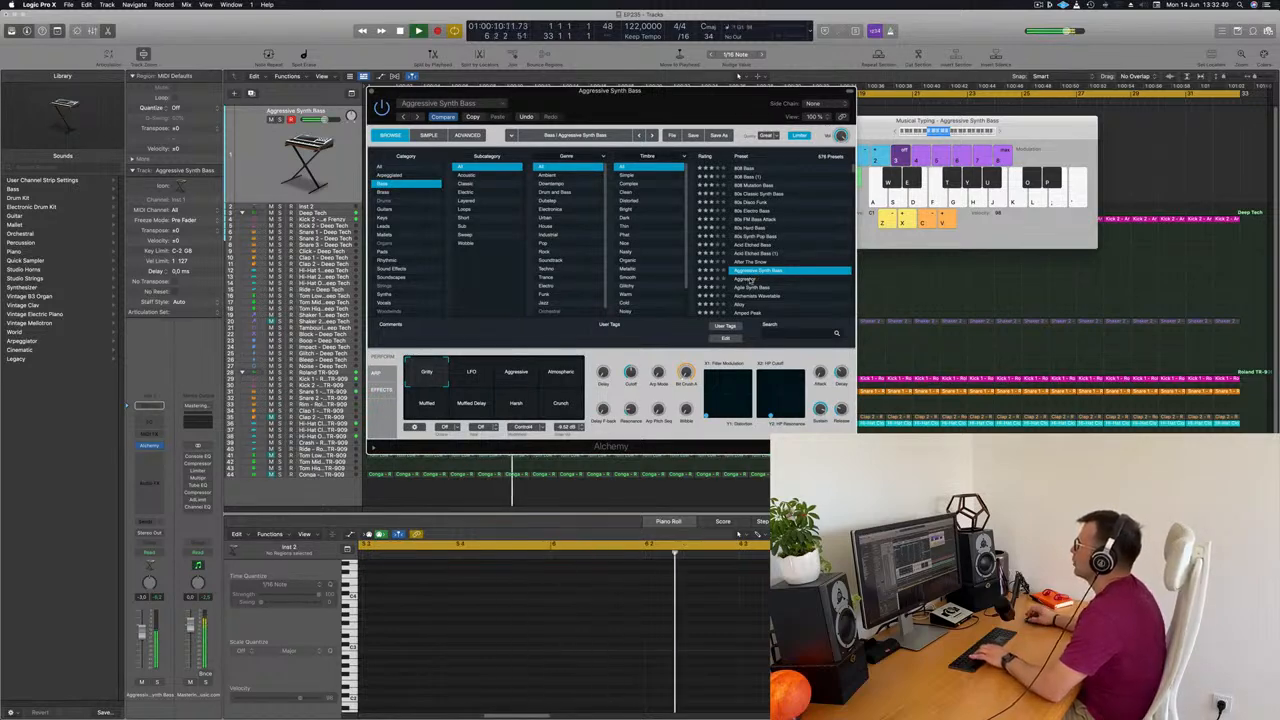
Load the Agile Synth Bass preset and audition all eight of its performance variations, returning to the first one
left_click(755, 288)
scroll(811, 260, "down", 2)
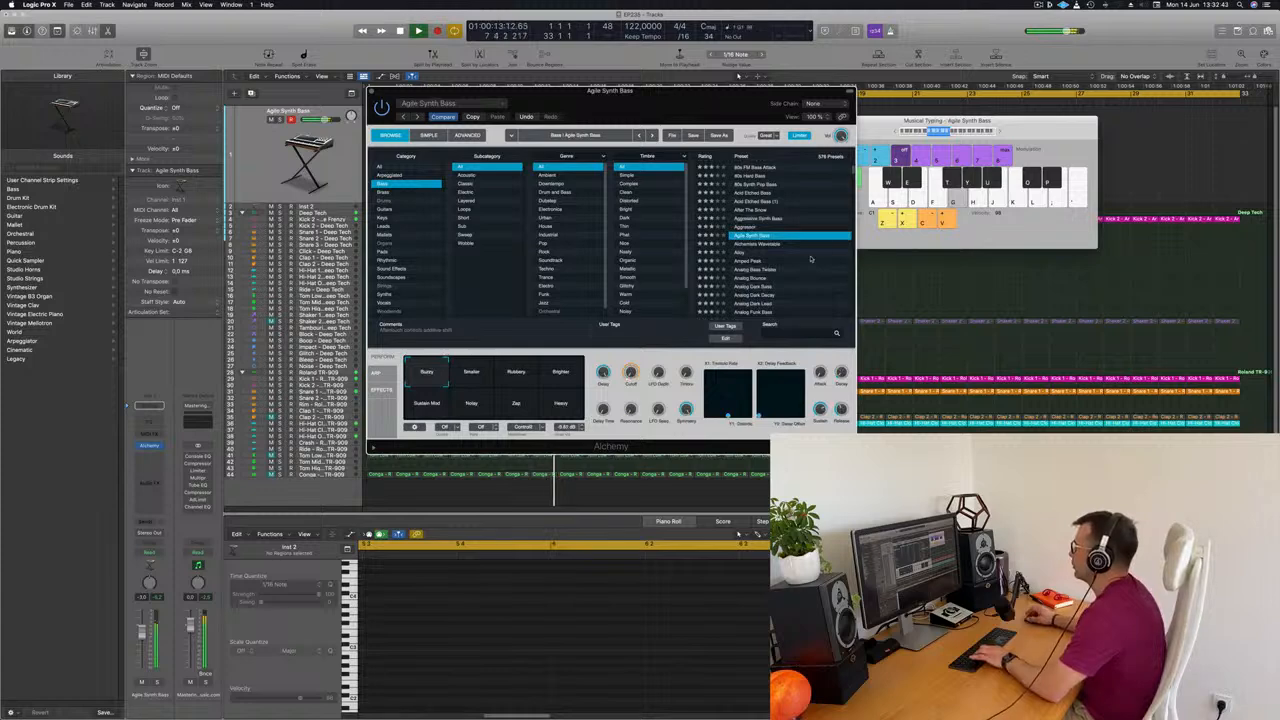
left_click(555, 374)
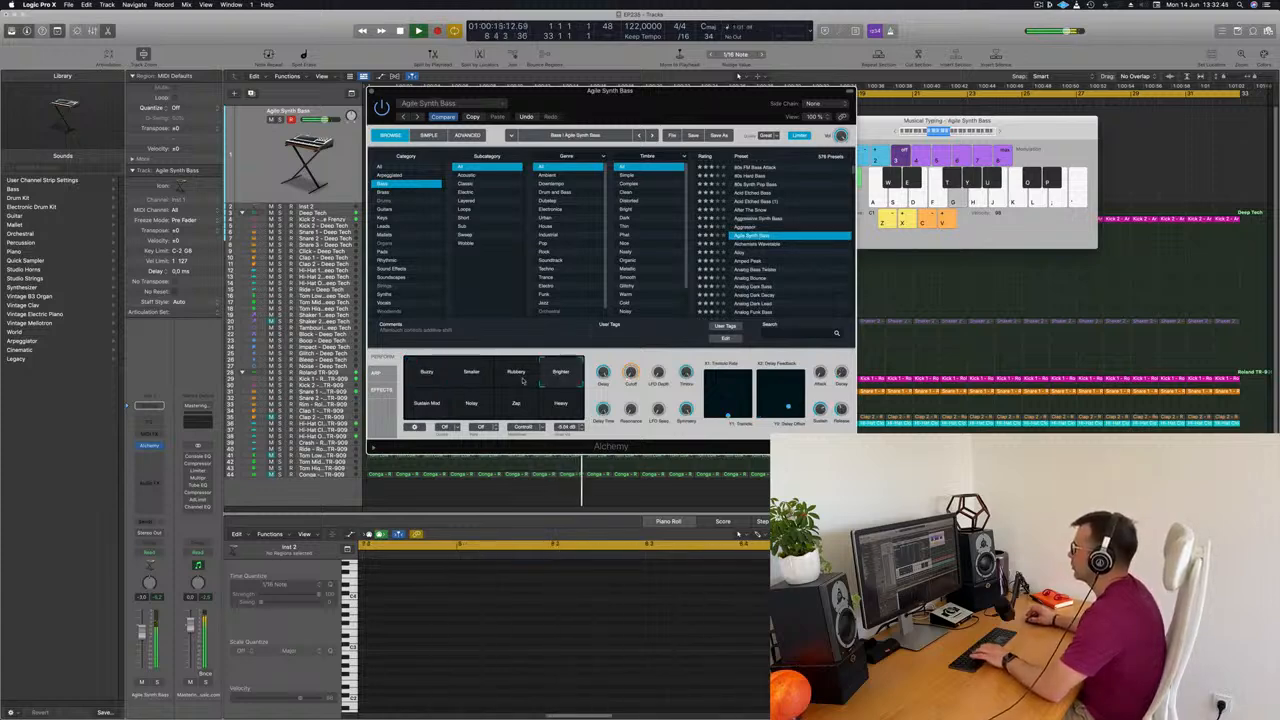
left_click(514, 373)
left_click(471, 378)
left_click(436, 377)
left_click(426, 405)
left_click(480, 406)
left_click(517, 406)
left_click(566, 410)
left_click(426, 374)
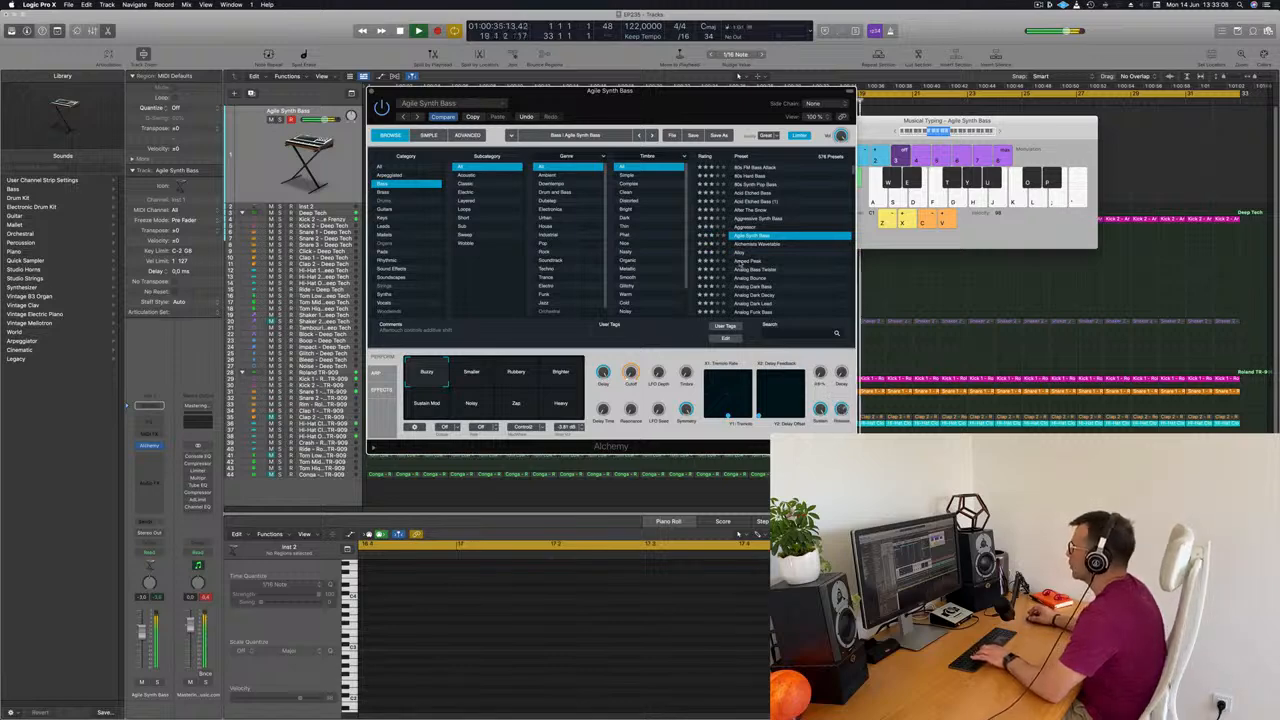
Audition the Alchemists Wavetable preset, and load Amped Peak with its Dirty Impact variation
left_click(756, 244)
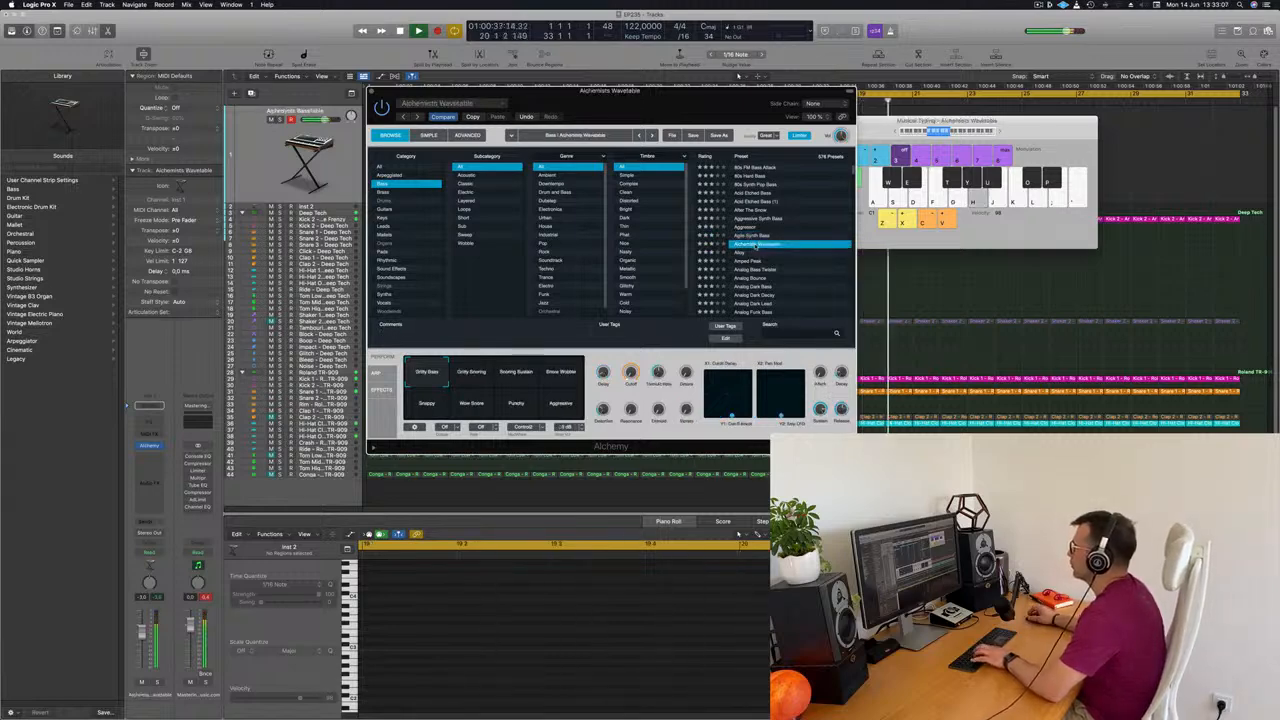
left_click(747, 262)
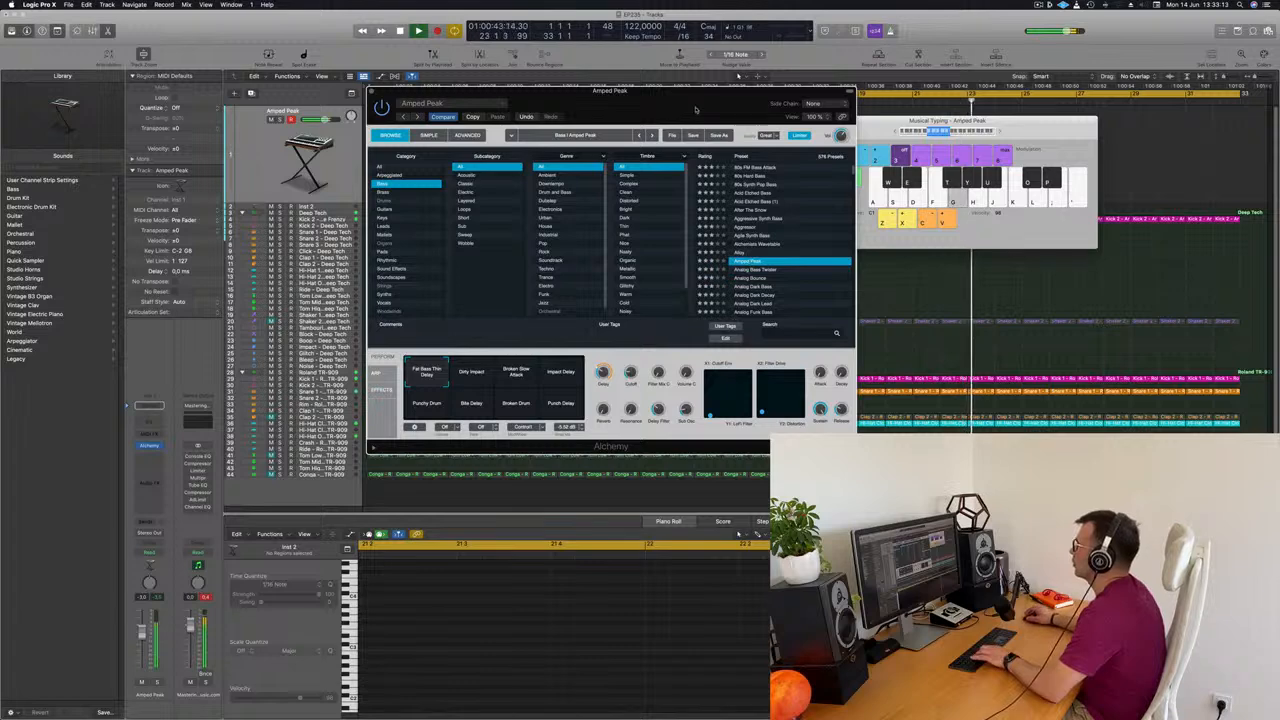
left_click_drag(697, 110, 885, 68)
left_click(668, 345)
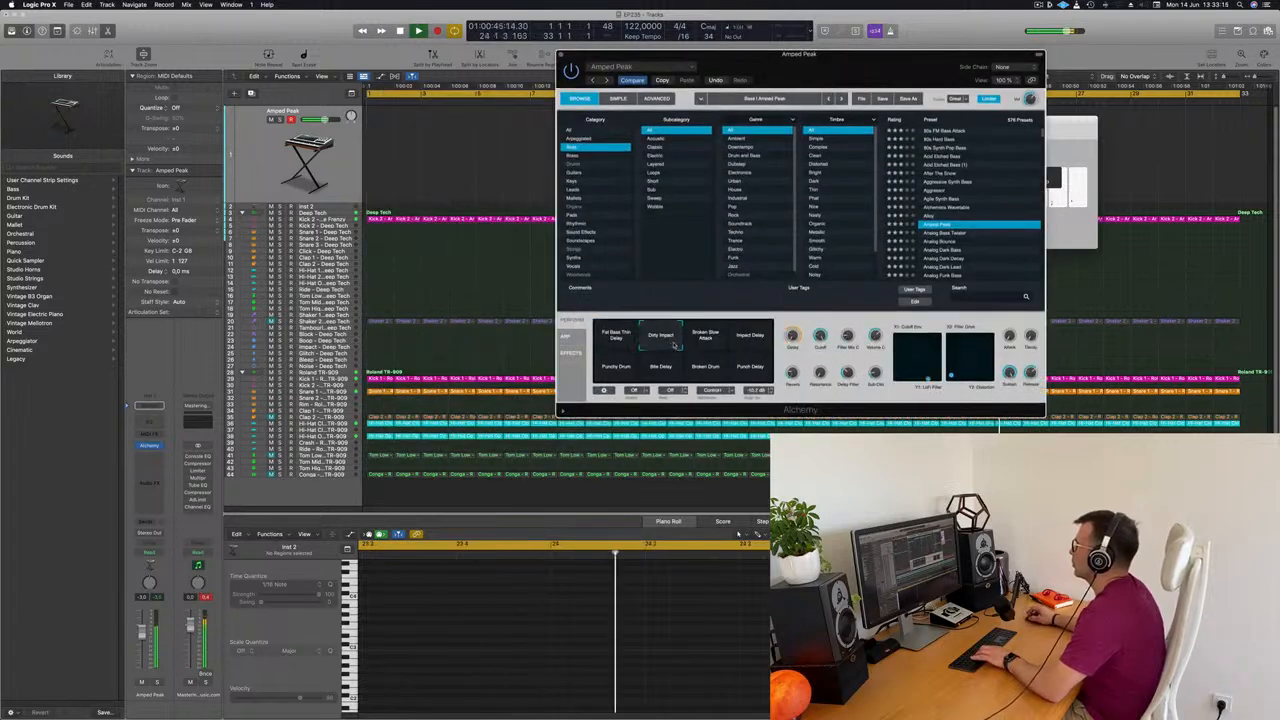
Audition Amped Peak's Broken Slow Attack, Impact Delay, Punchy Drum, Bite Delay and Broken Drum variations
left_click(710, 343)
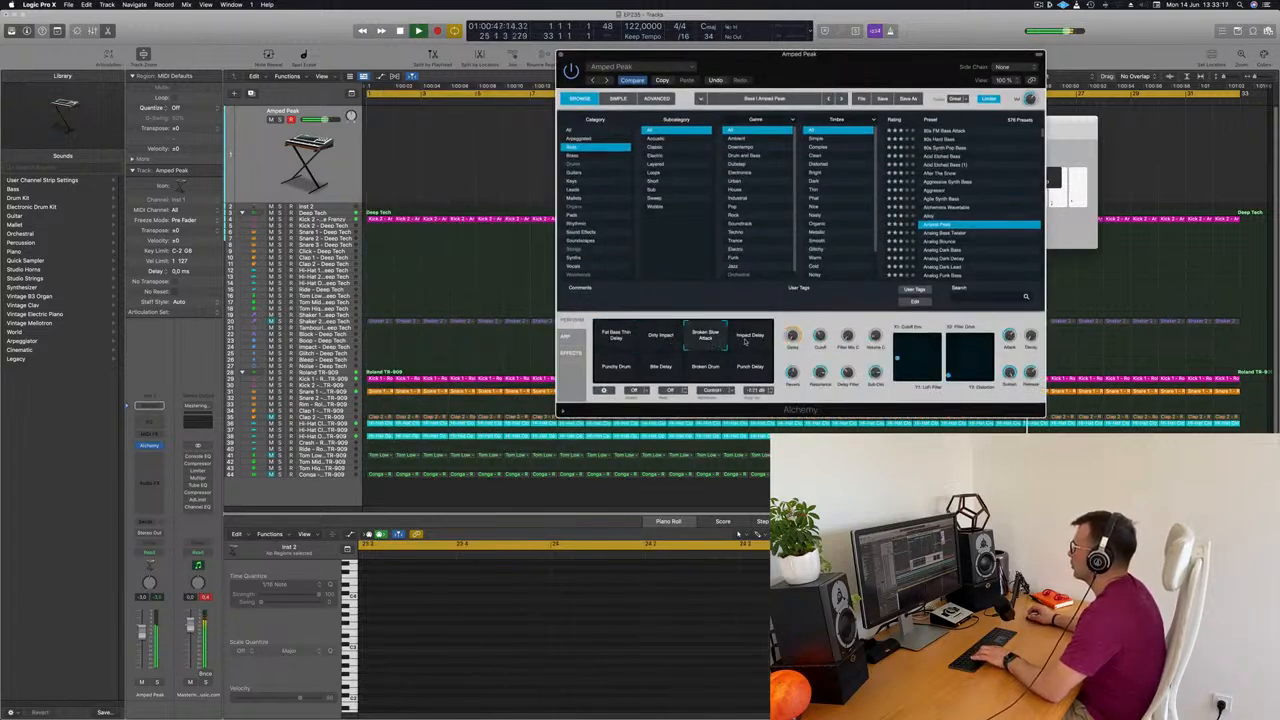
left_click(748, 342)
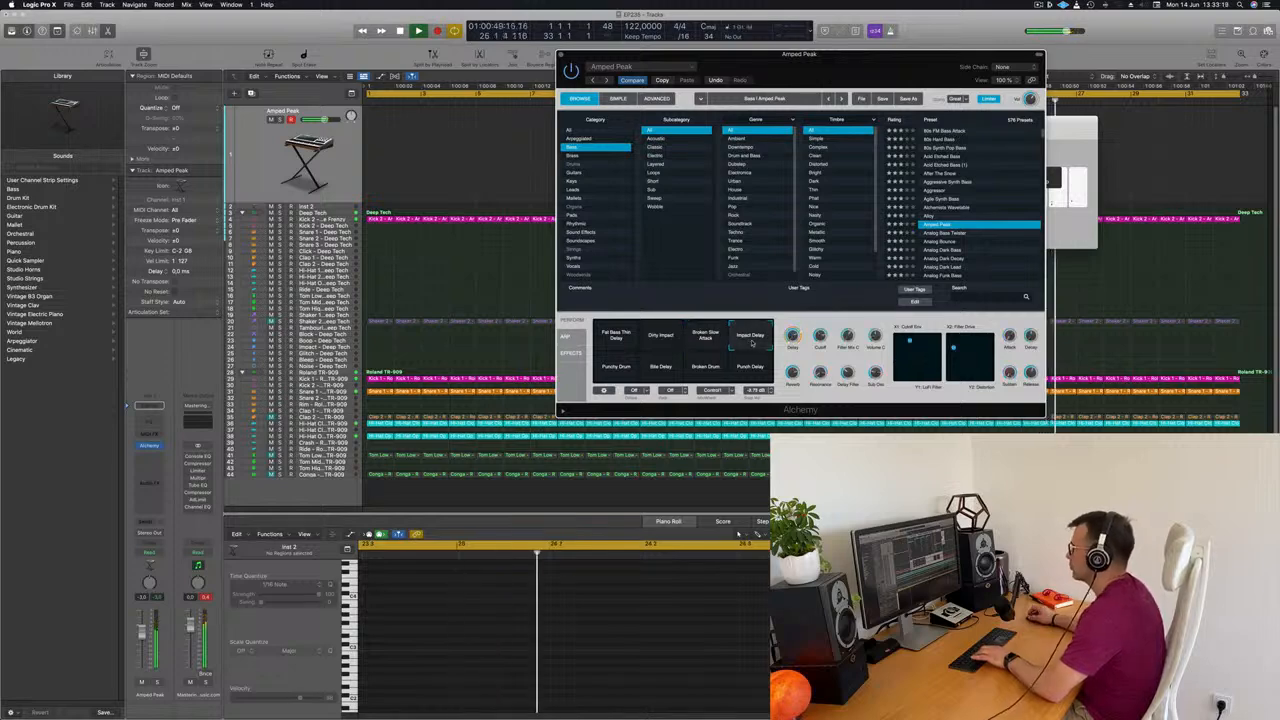
left_click(628, 370)
left_click(665, 371)
left_click(705, 368)
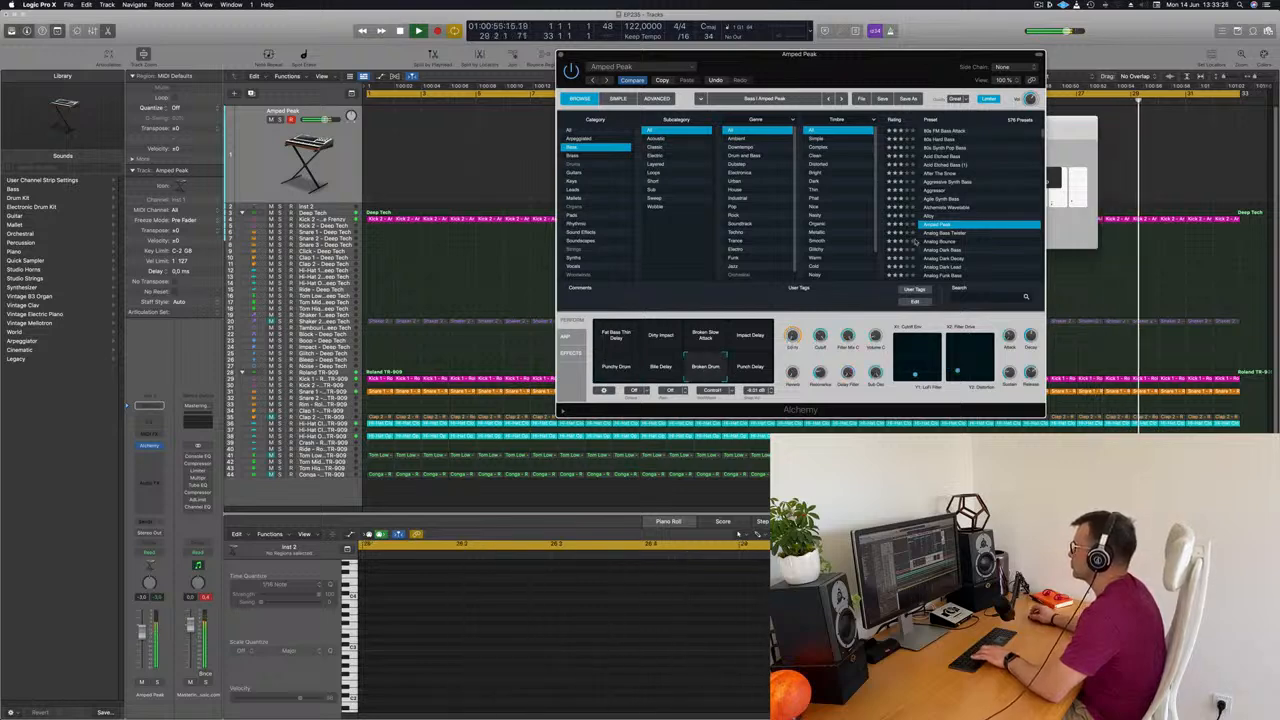
Load the Analog Dark Bass preset and audition its eight performance variations, ending on Dark Square
scroll(956, 215, "down", 3)
left_click(955, 215)
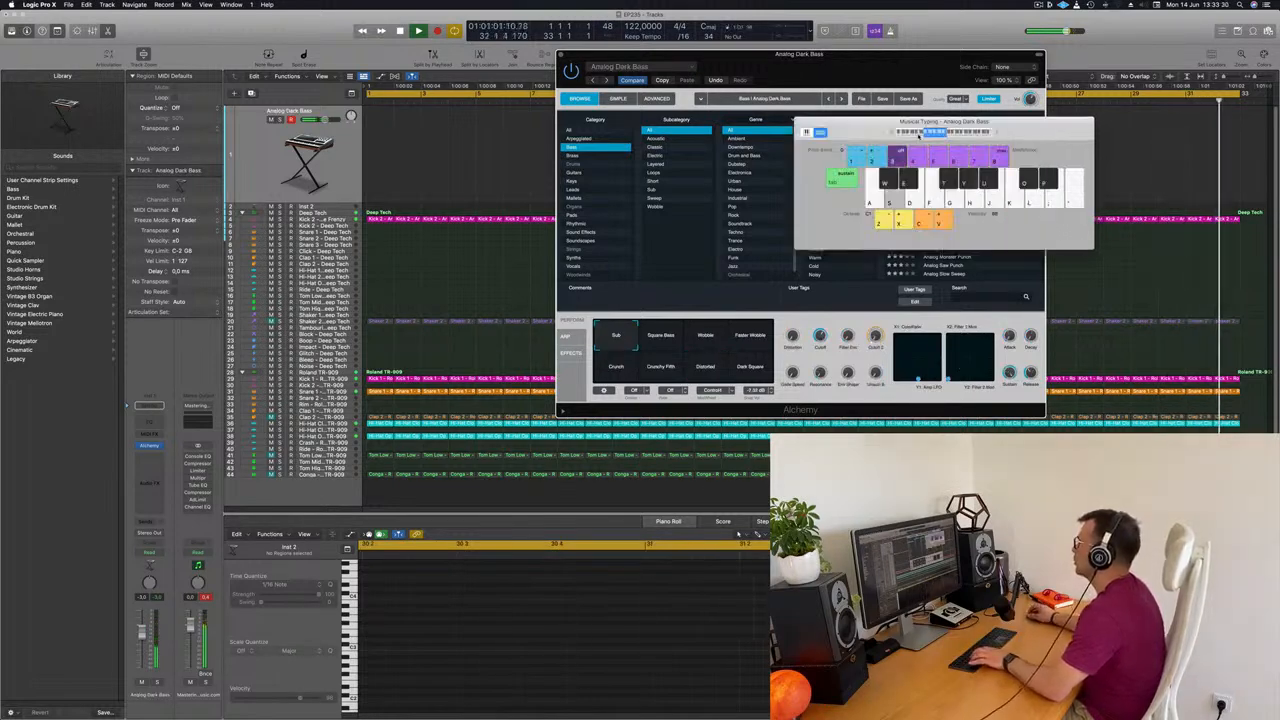
key("a")
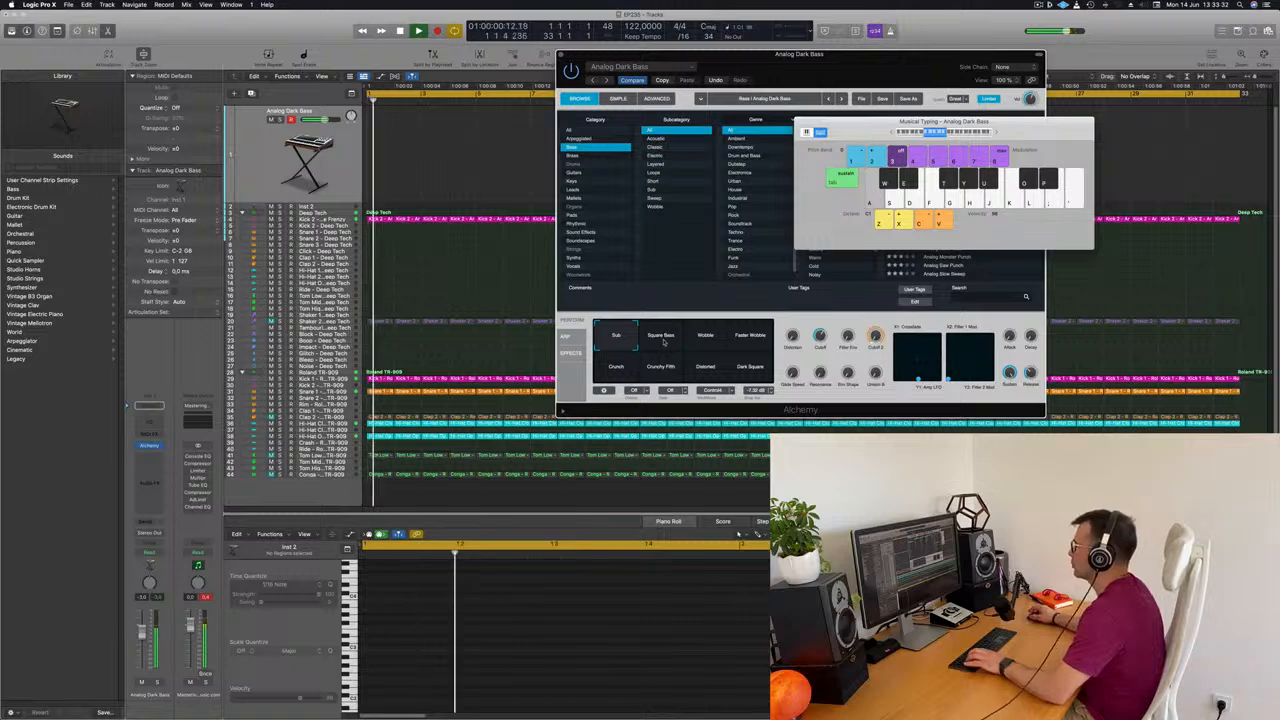
left_click(666, 342)
left_click(714, 338)
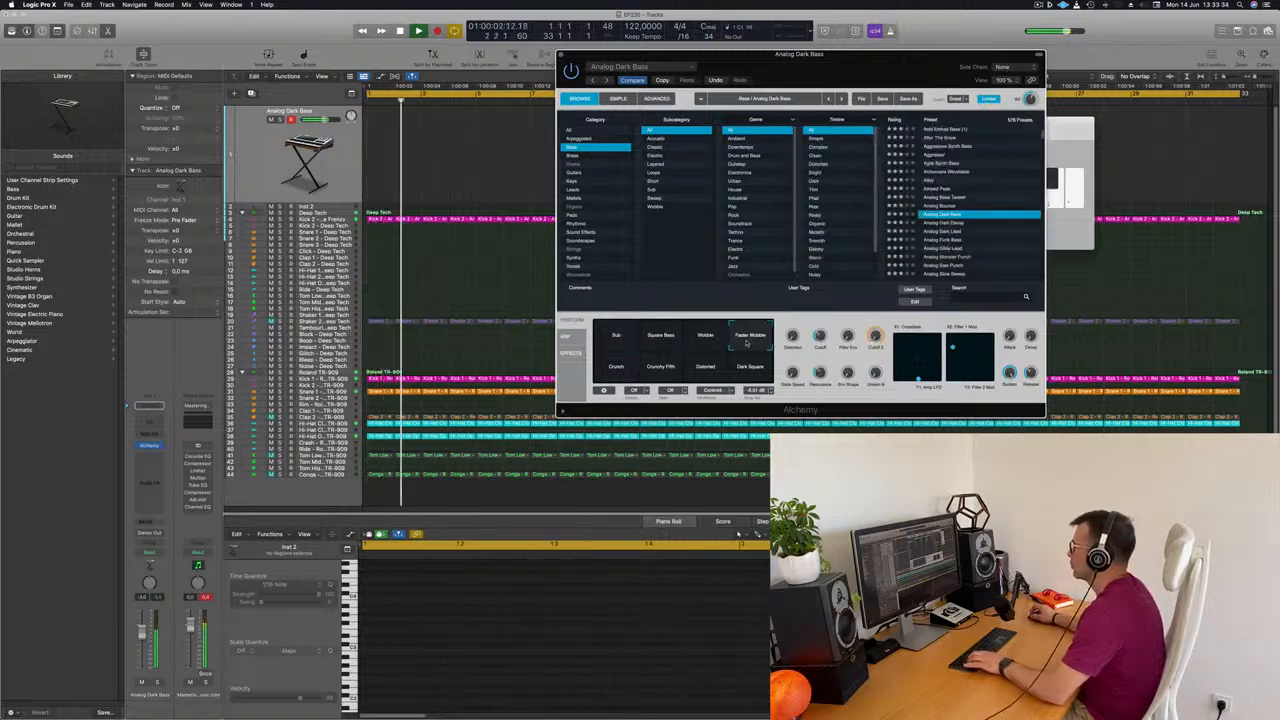
left_click(615, 366)
left_click(661, 372)
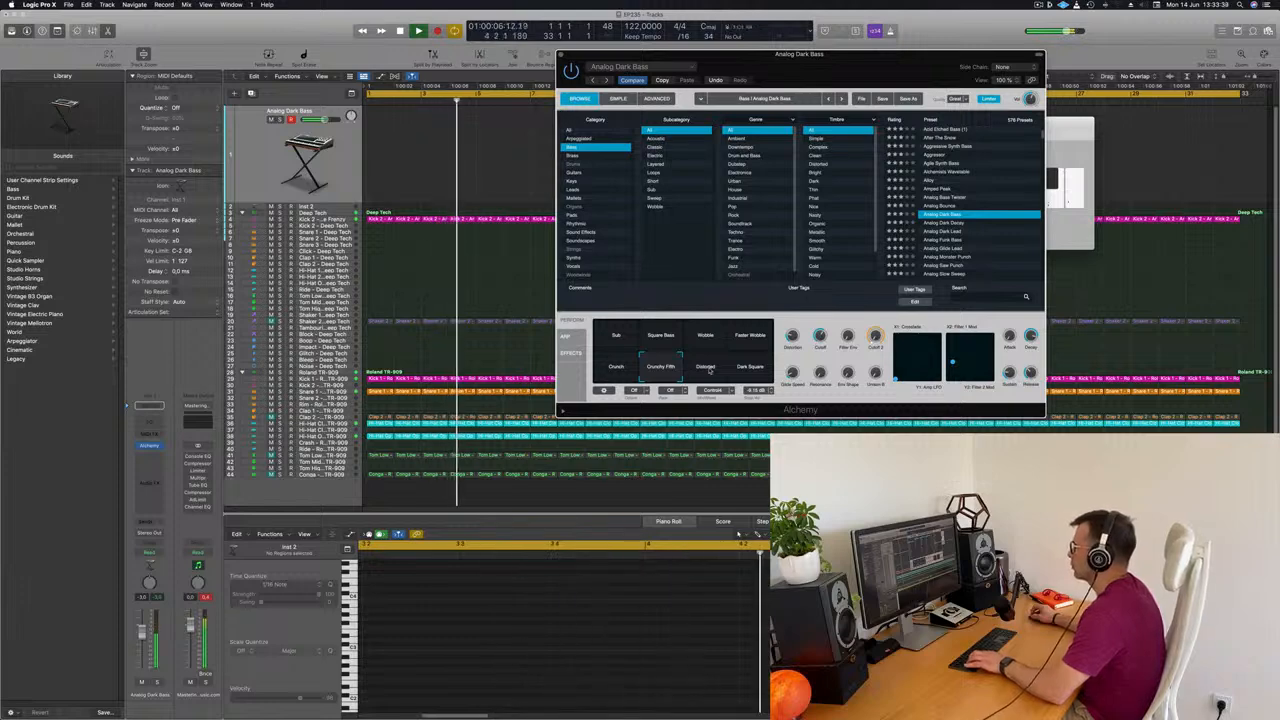
left_click(710, 368)
left_click(750, 368)
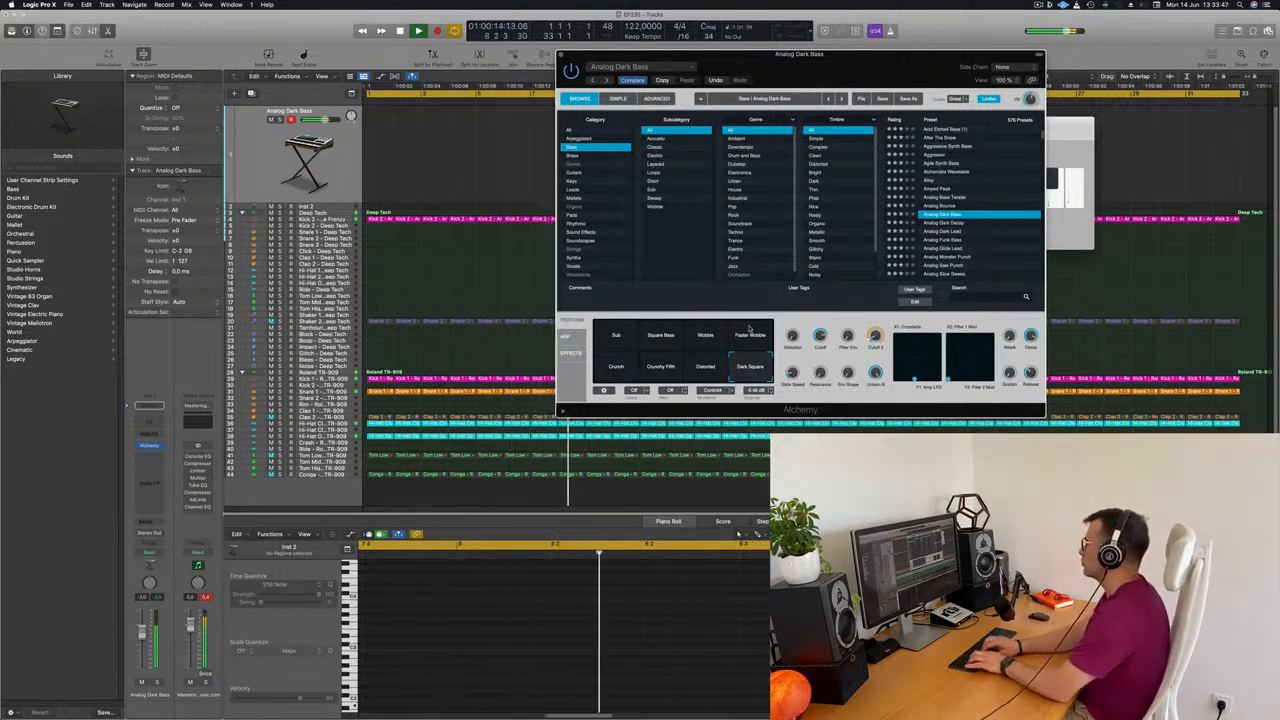
Record a bass line with the Dark Square variation, stop, and move the Alchemy window aside to uncover the recorded region
key("r")
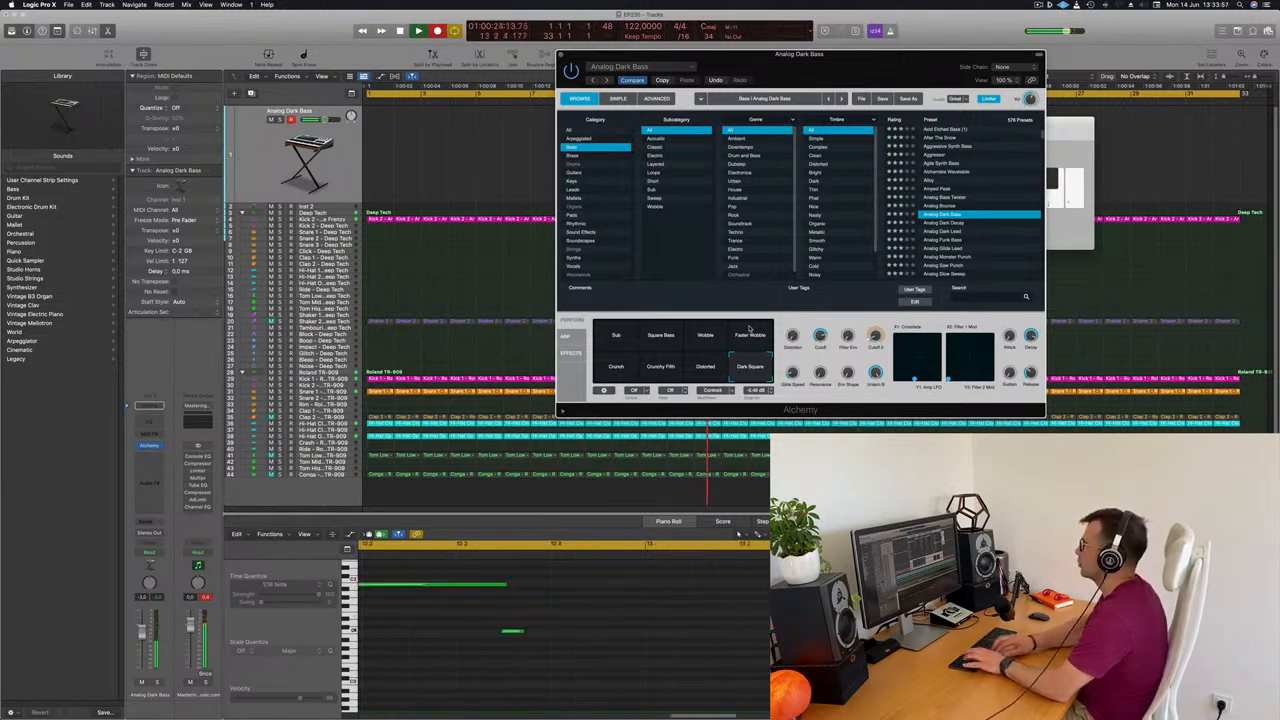
key("space")
left_click_drag(724, 72, 1166, 126)
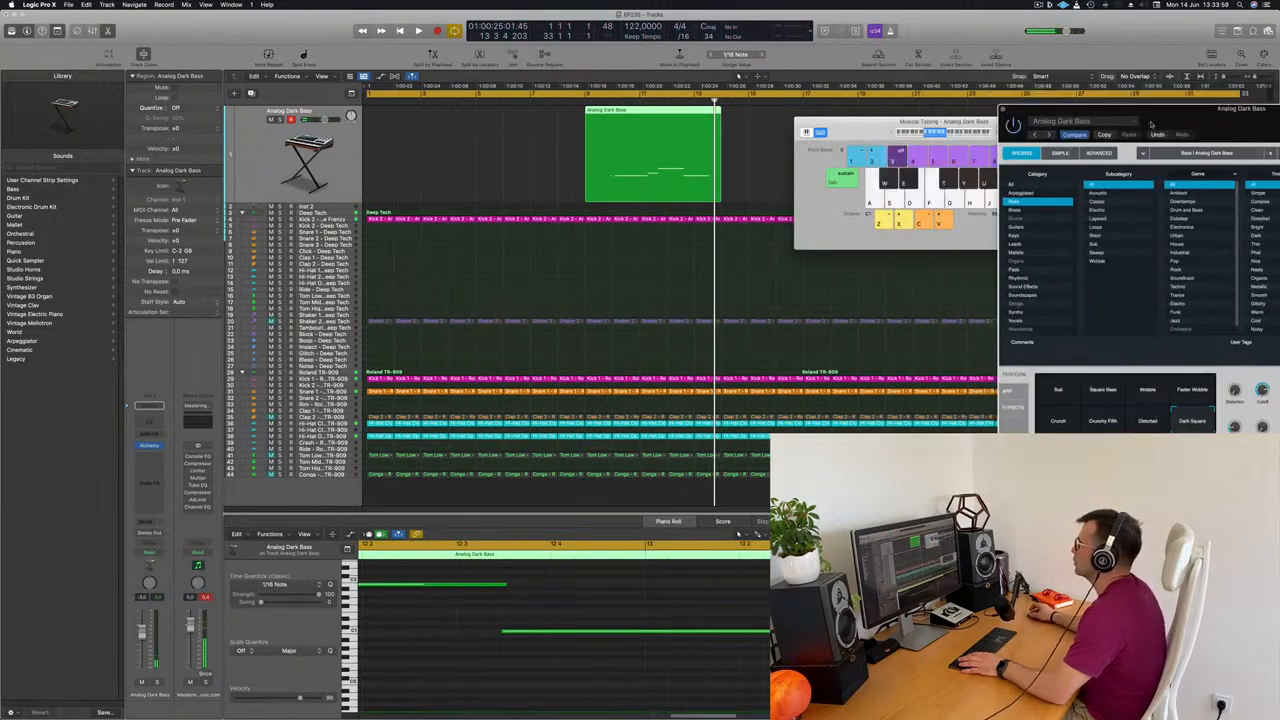
Cut off the recorded bass region's empty first bar, move the region to bar 1 and show its notes in the Piano Roll
double_click(613, 112, "super")
left_click(602, 113)
key("Delete")
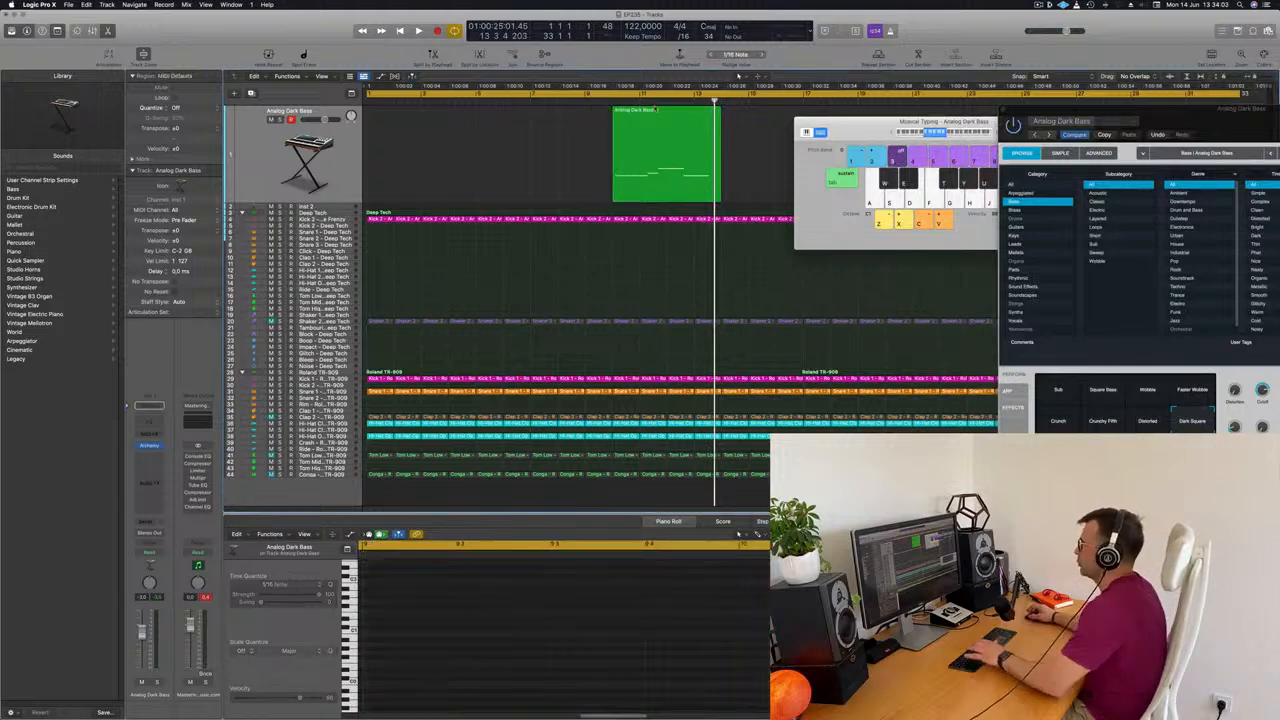
left_click_drag(660, 150, 414, 150)
key("e")
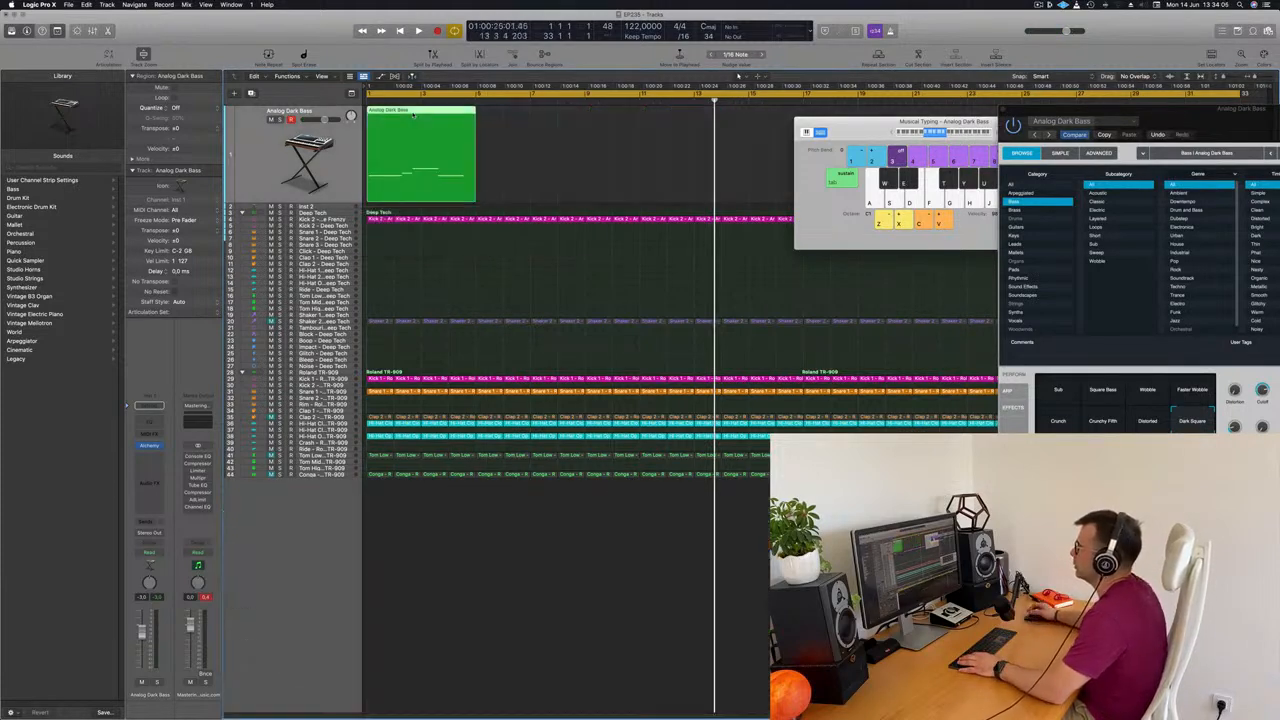
key("e")
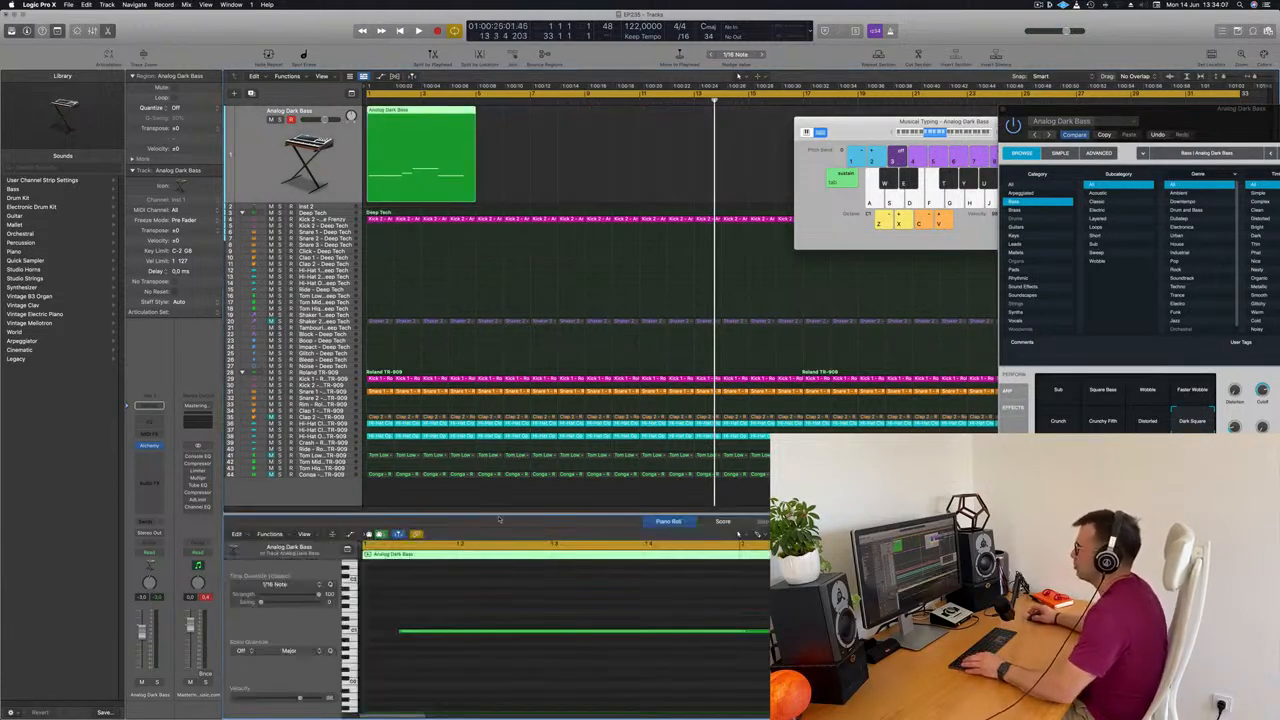
Make the first bass note start exactly at bar 1 and play the region back from the beginning
left_click_drag(529, 603, 525, 669)
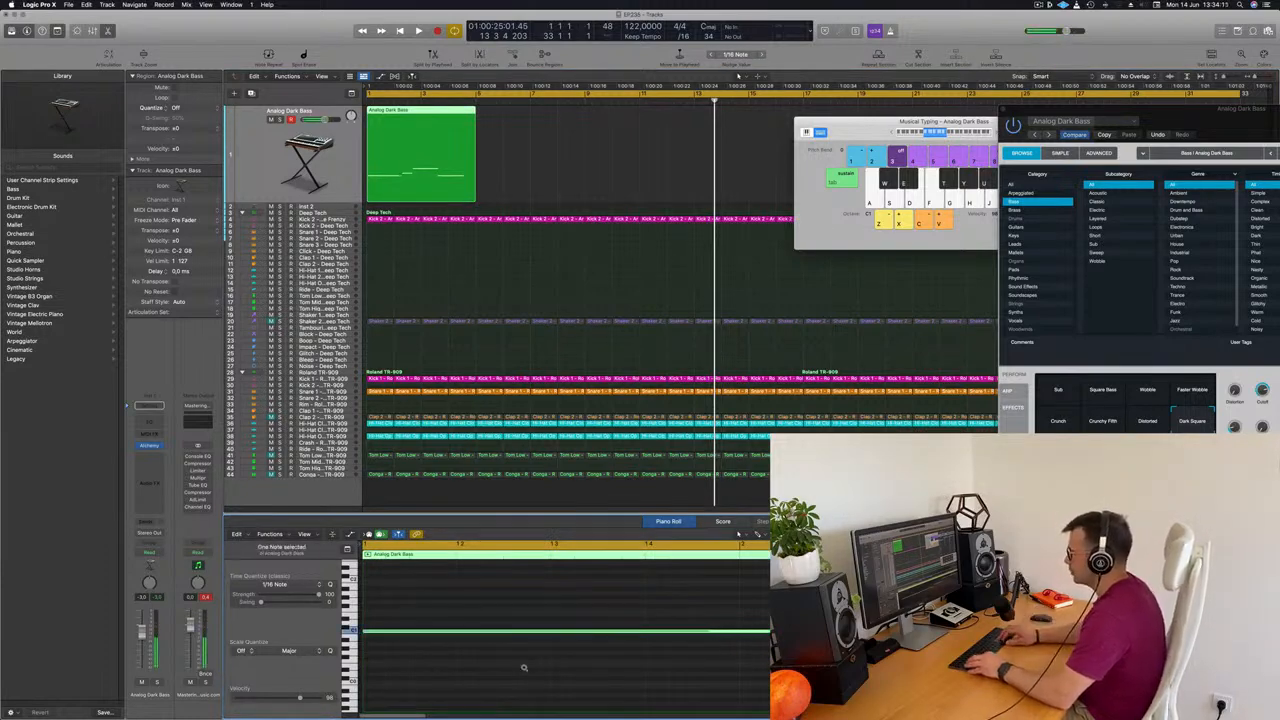
key("space")
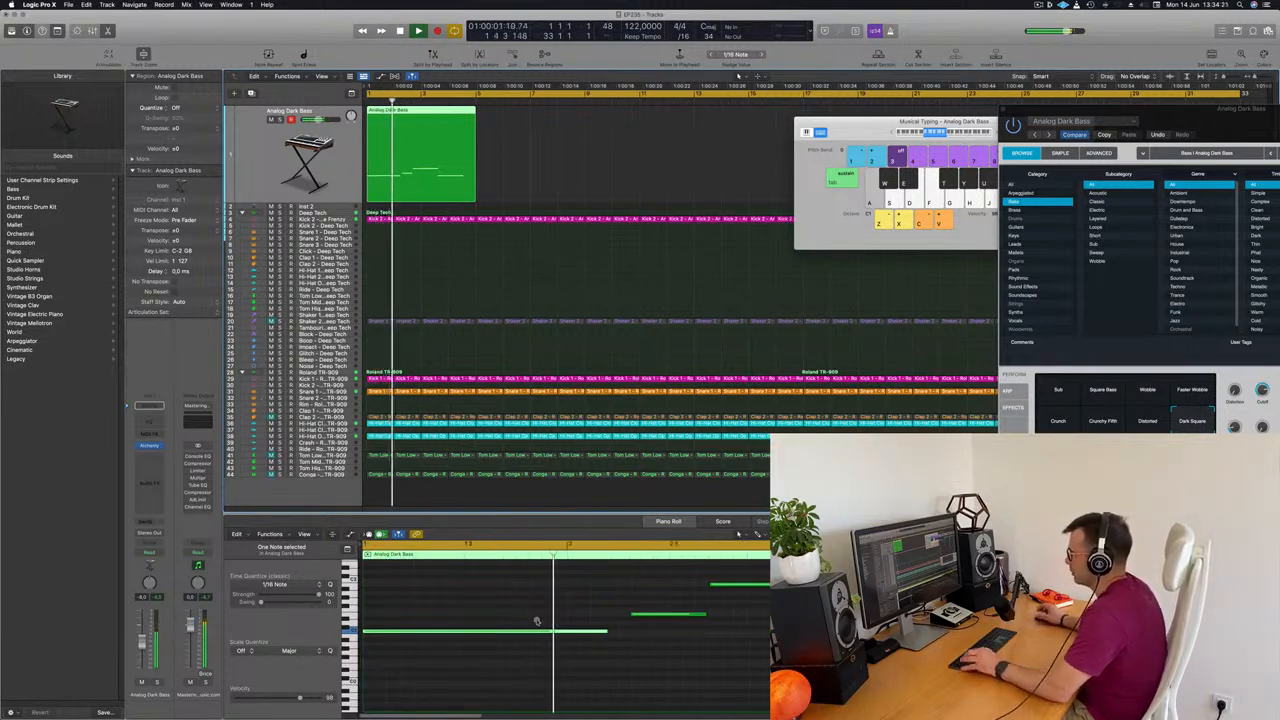
scroll(515, 631, "left", 3)
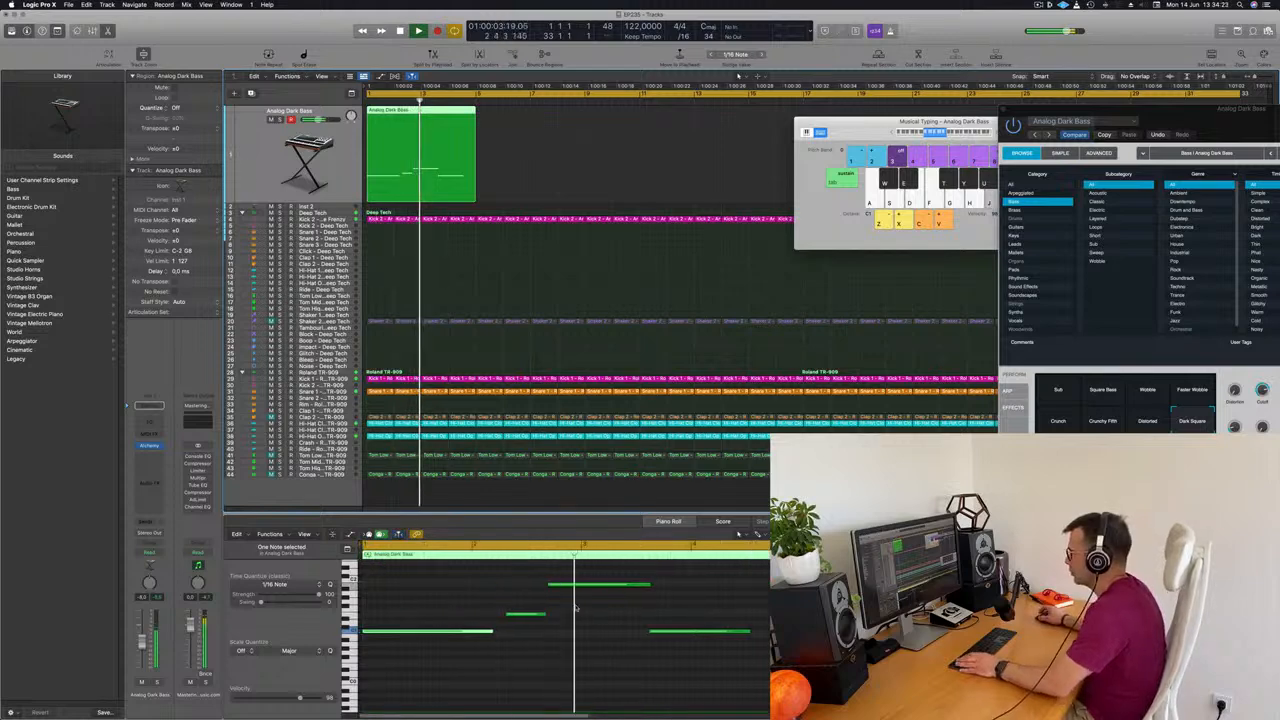
left_click(469, 605)
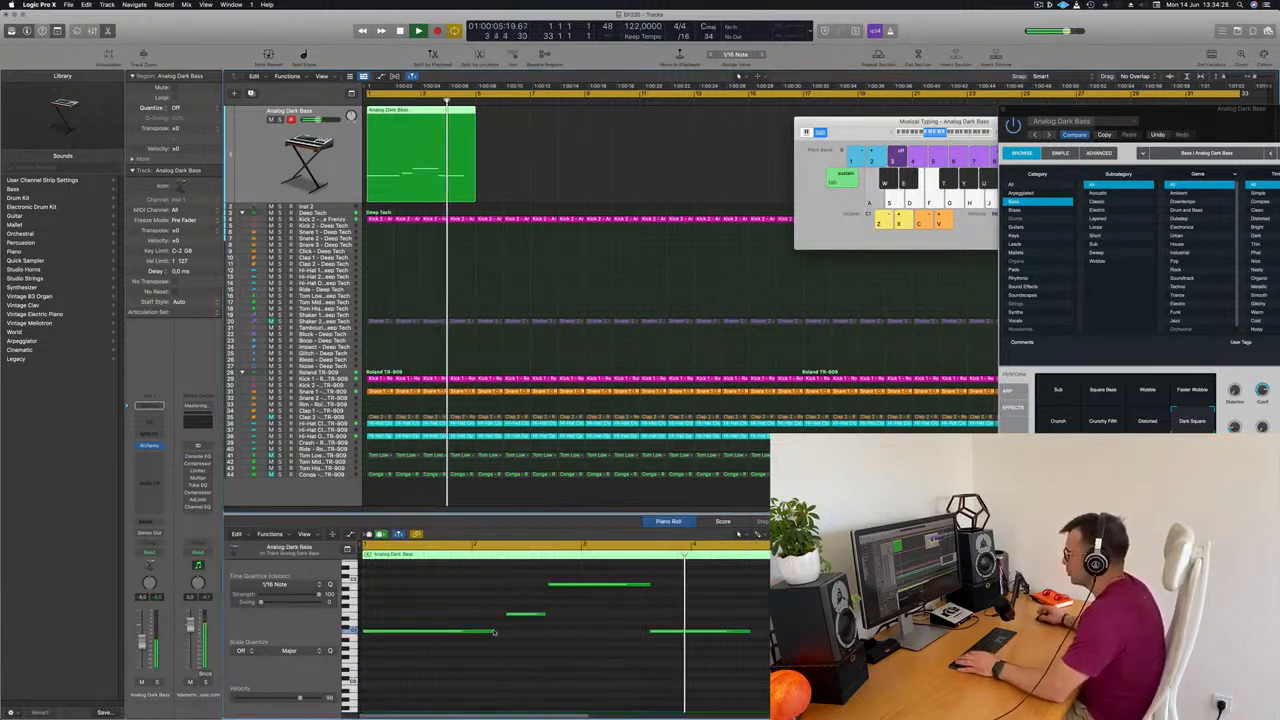
End the first bass note at bar 2 and adjust the following three notes so they play back to back
mouse_move(491, 632)
left_mouse_down()
mouse_move(470, 632)
mouse_move(501, 613)
left_mouse_up()
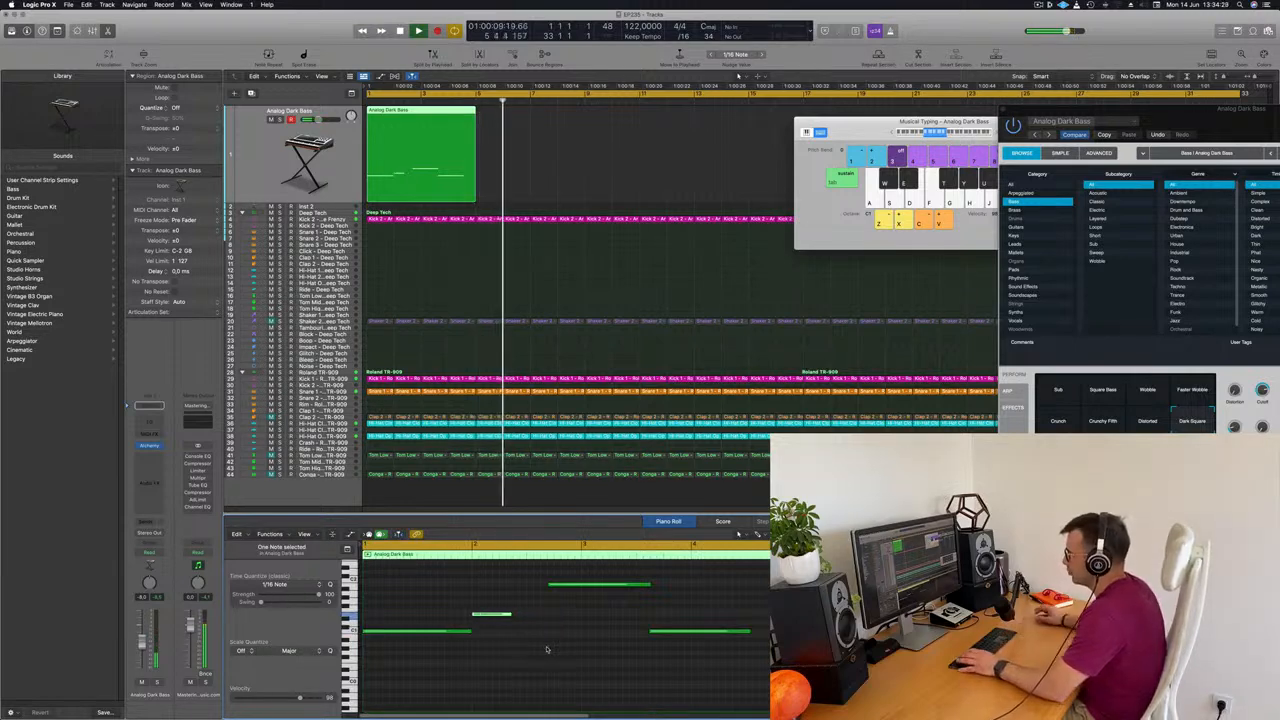
left_click_drag(512, 614, 553, 586)
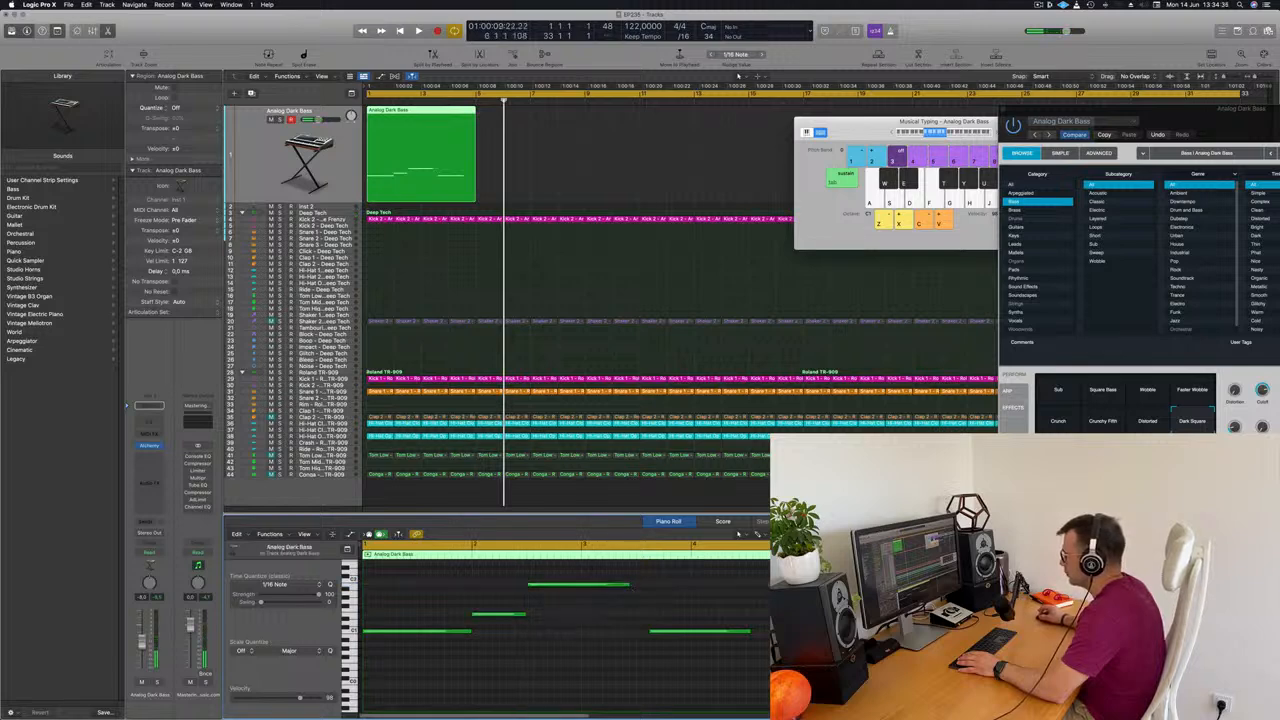
left_click_drag(631, 586, 636, 586)
left_click_drag(663, 634, 659, 636)
key("space")
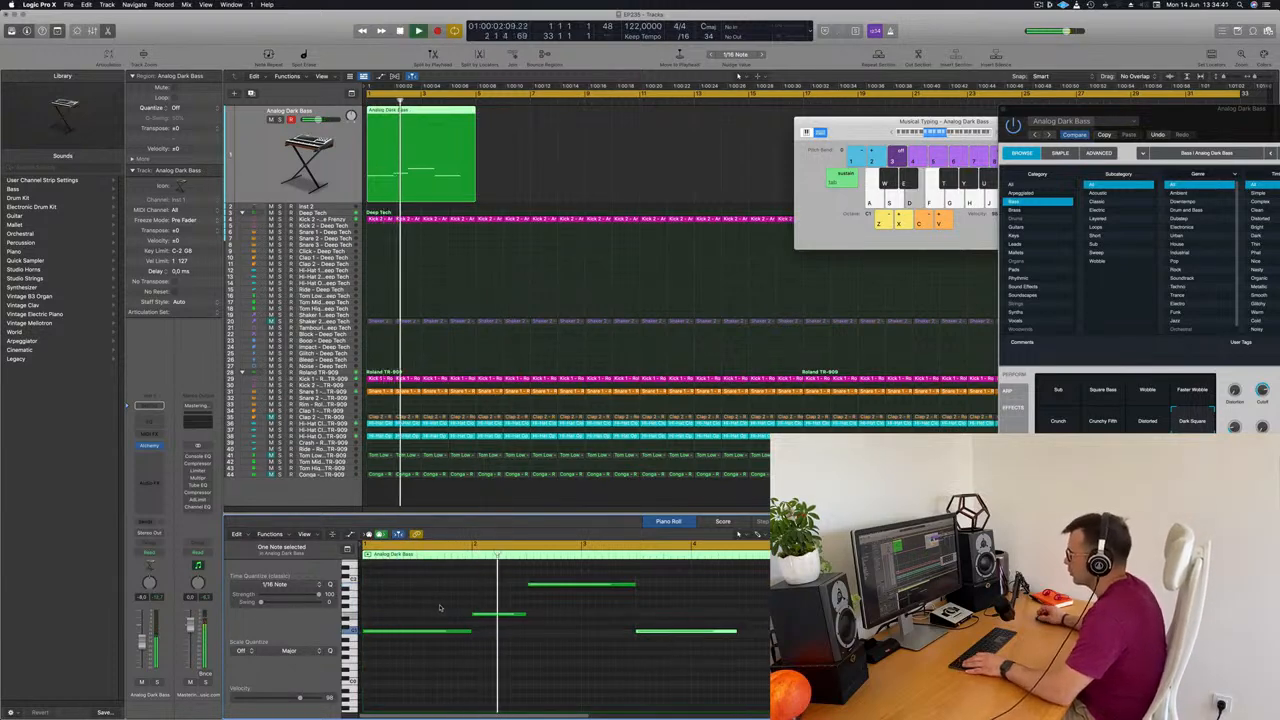
Extend the last bass note to the region's end at bar 5 and replay from the start
key("super+Right")
key("super+Left")
key("super+Left")
key("super+Left")
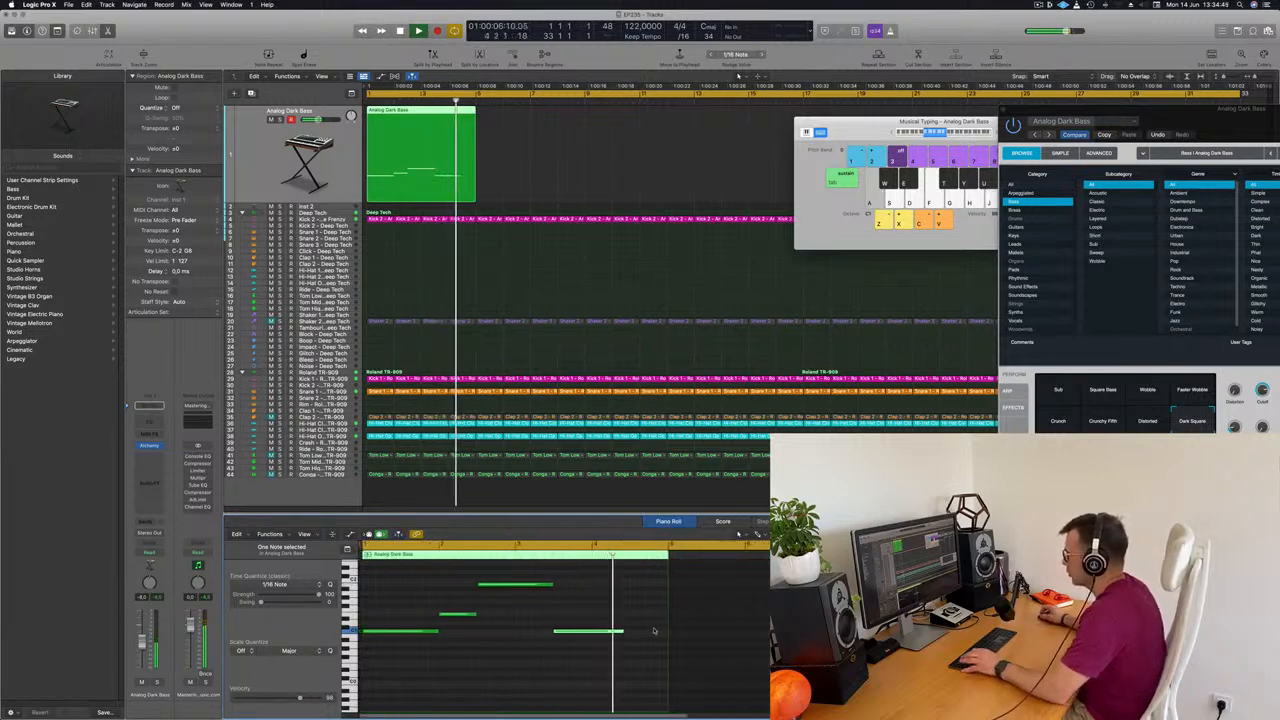
key("space")
left_click_drag(654, 635, 665, 636)
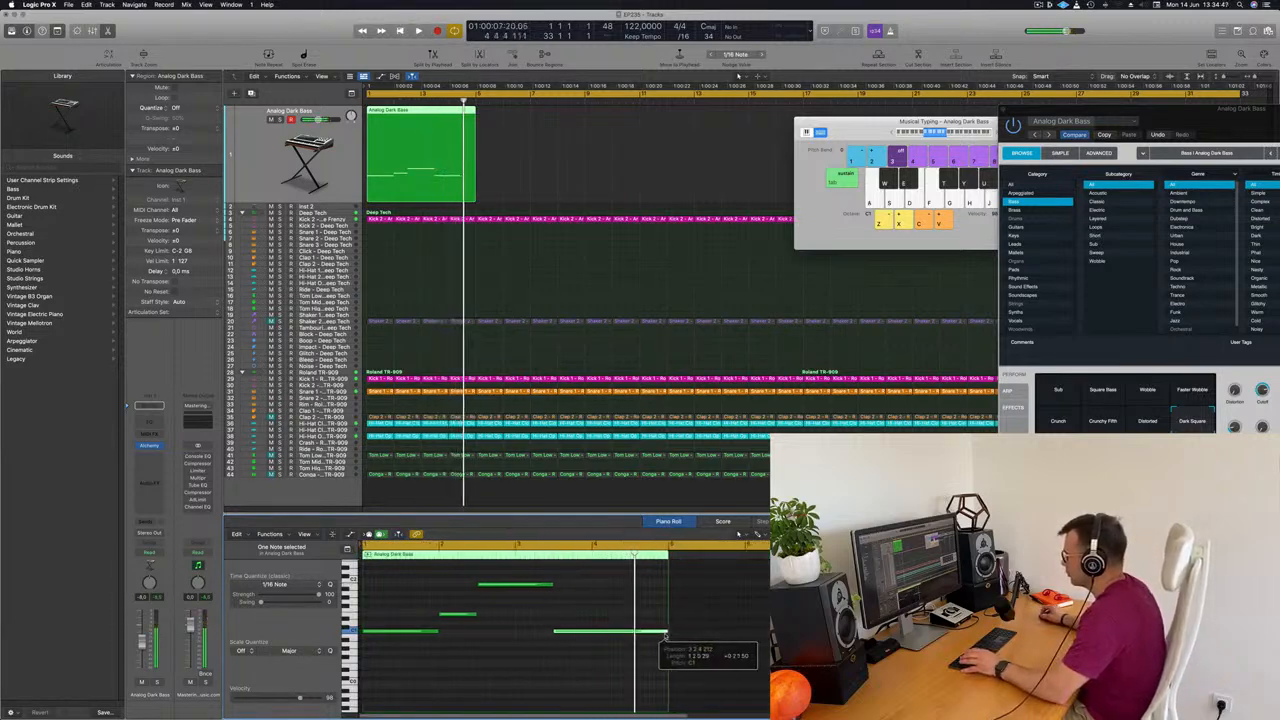
key("Return")
key("space")
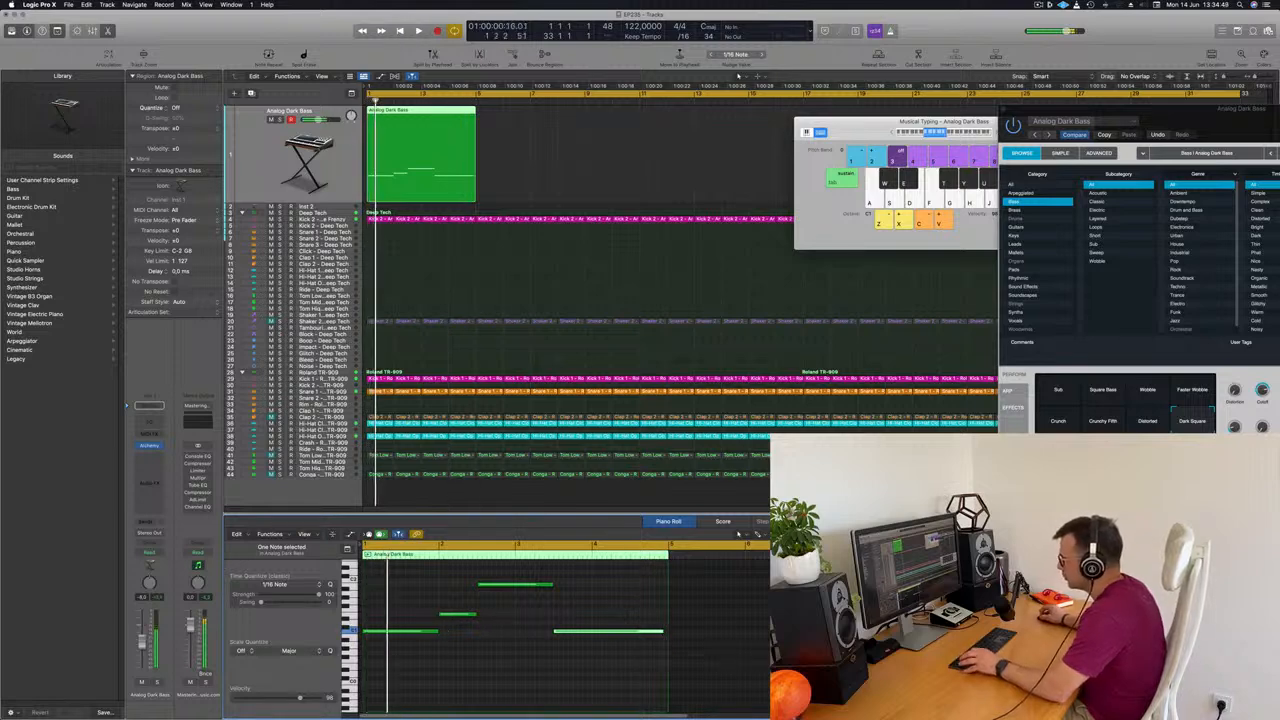
Shorten the first bass note slightly to leave a small gap before the second note, and play the result
key("super+Right")
left_click_drag(491, 630, 488, 634)
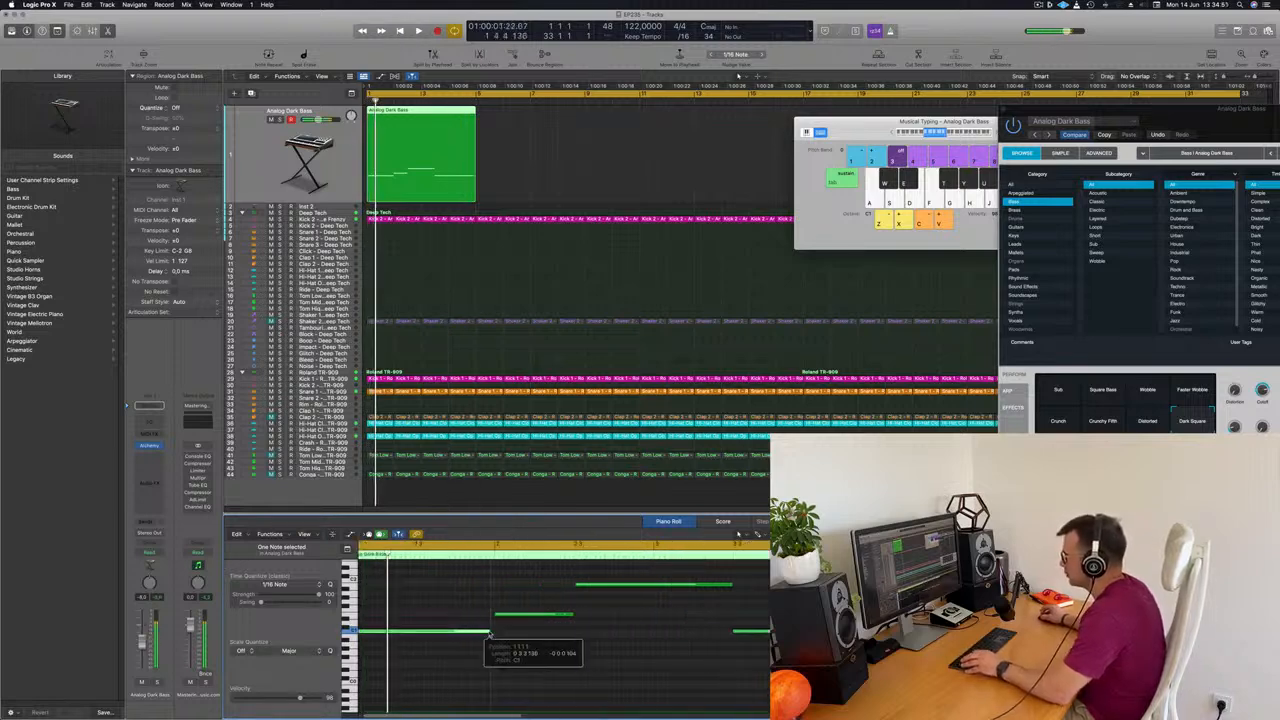
key("space")
key("super+Left")
key("space")
key("space")
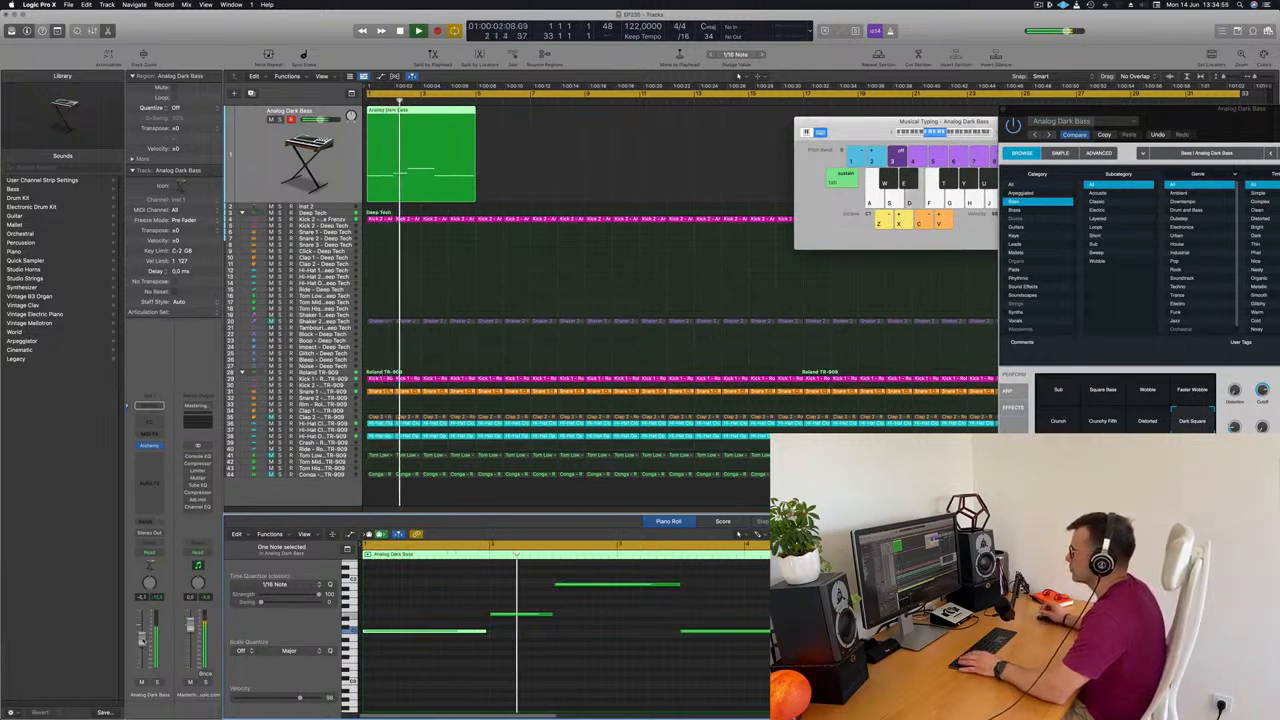
Shorten the third and second bass notes slightly to leave small gaps before the notes that follow them
scroll(474, 683, "left", 1)
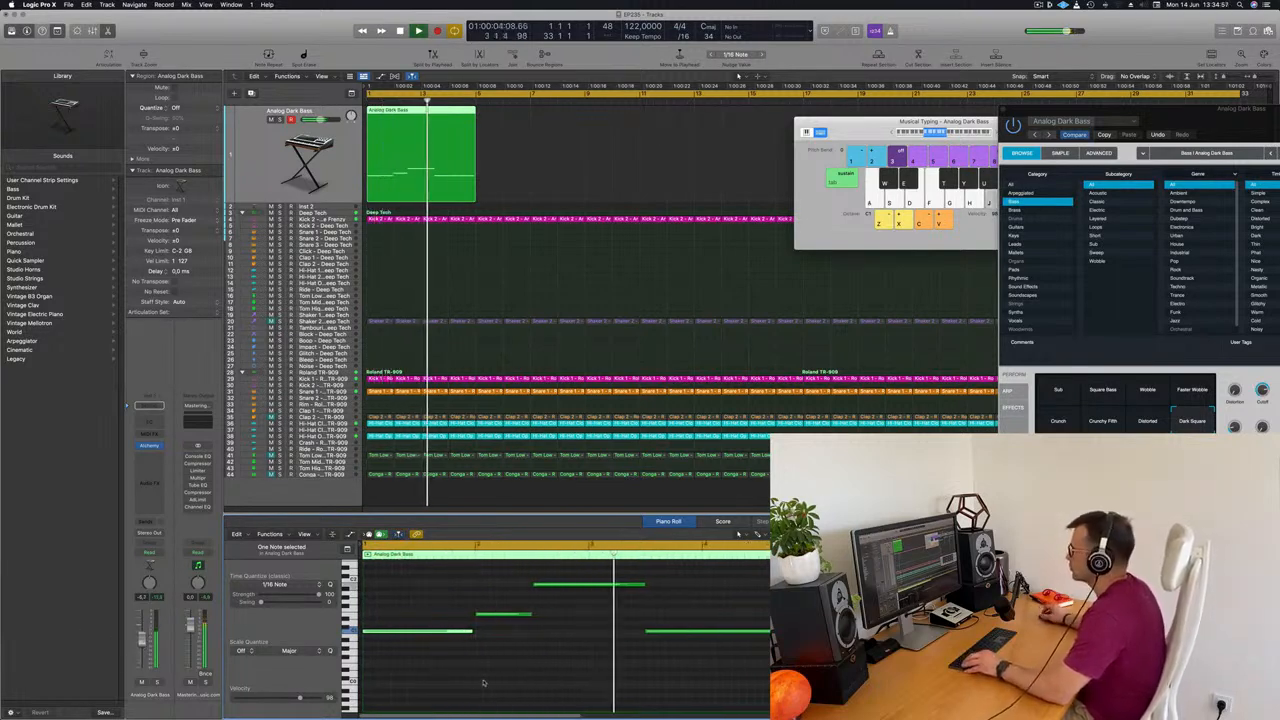
scroll(558, 688, "left", 1)
key("space")
key("space")
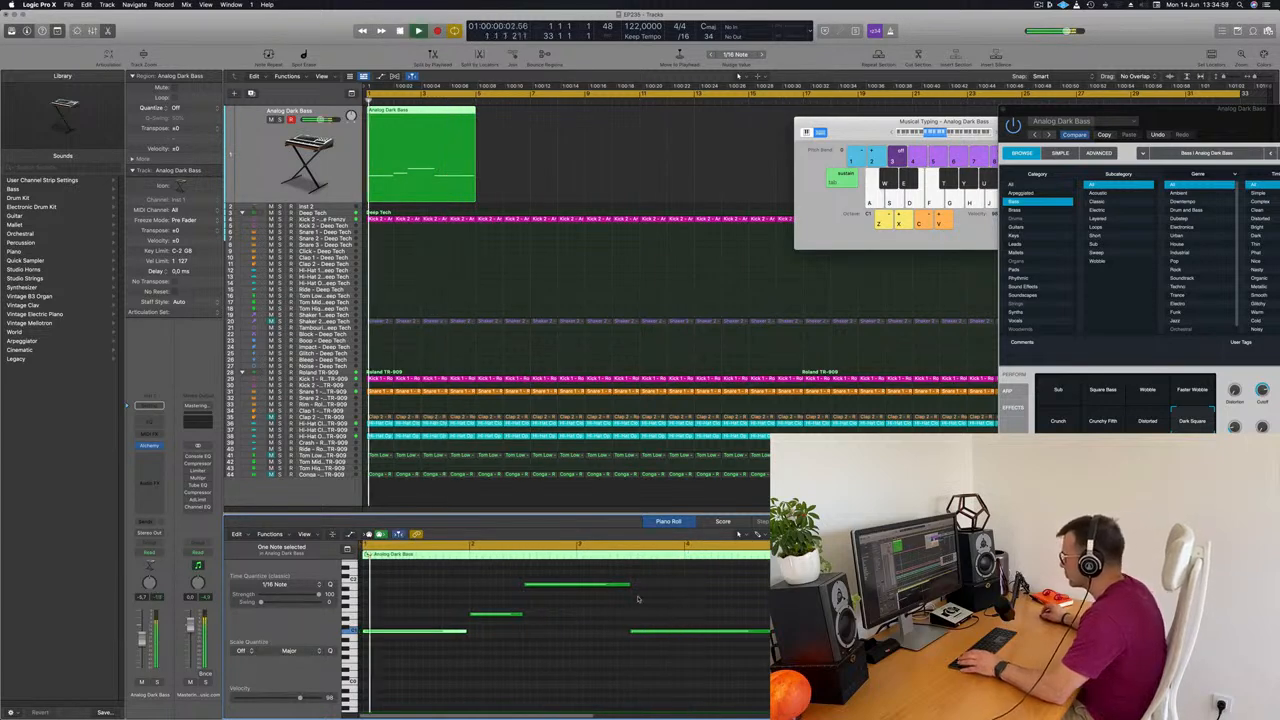
left_click_drag(629, 586, 626, 586)
left_click_drag(519, 615, 516, 617)
key("Return")
key("super+Right")
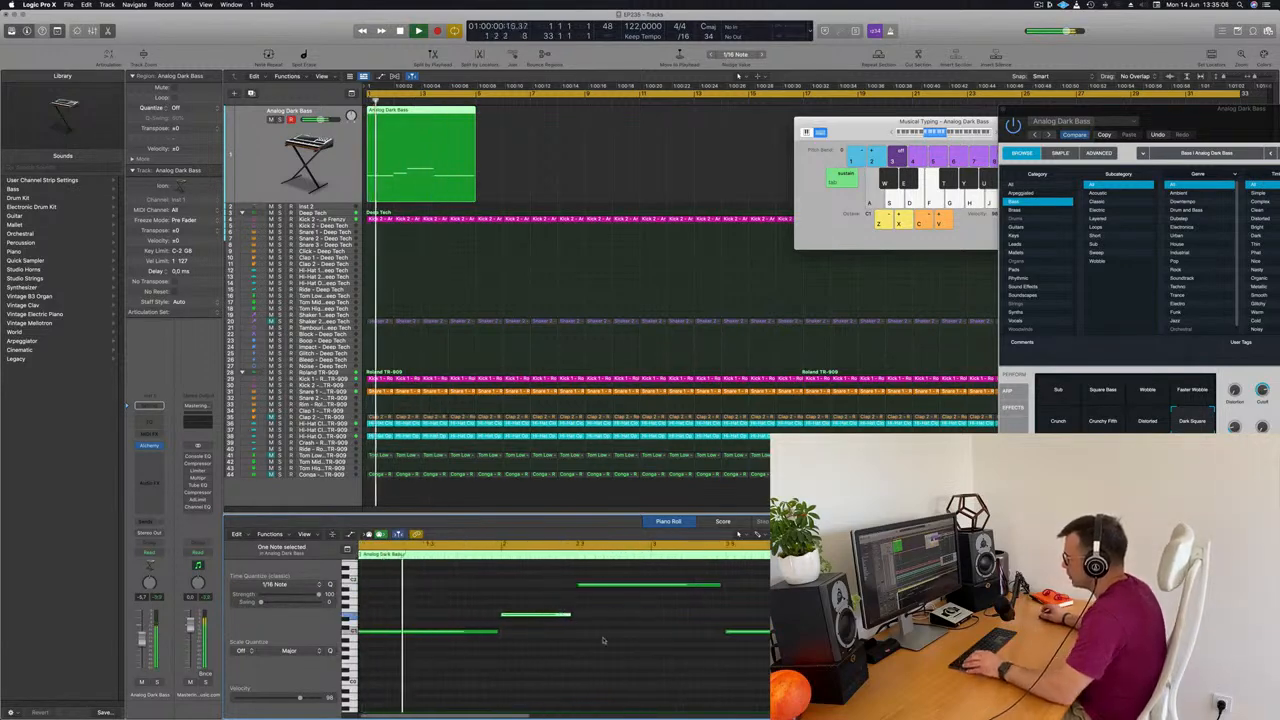
Select all four bass notes and lengthen them slightly together while playing from the start
key("super+a")
key("Return")
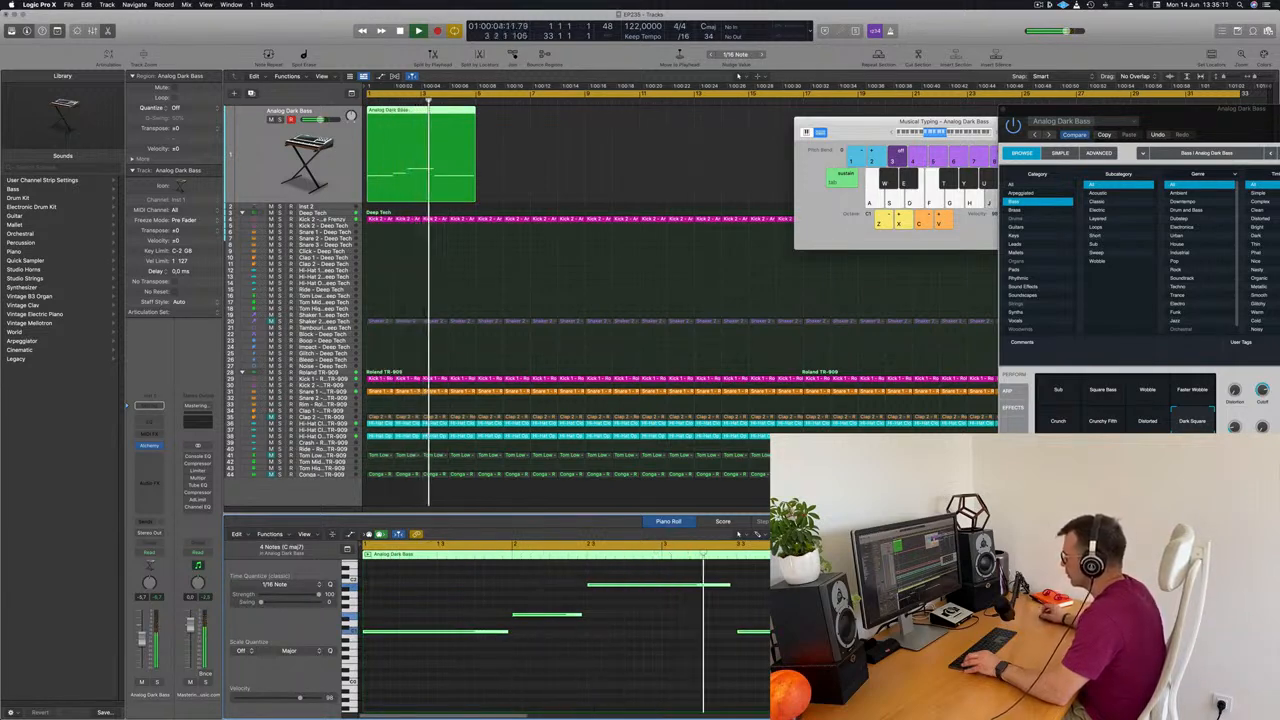
left_click_drag(729, 585, 731, 585)
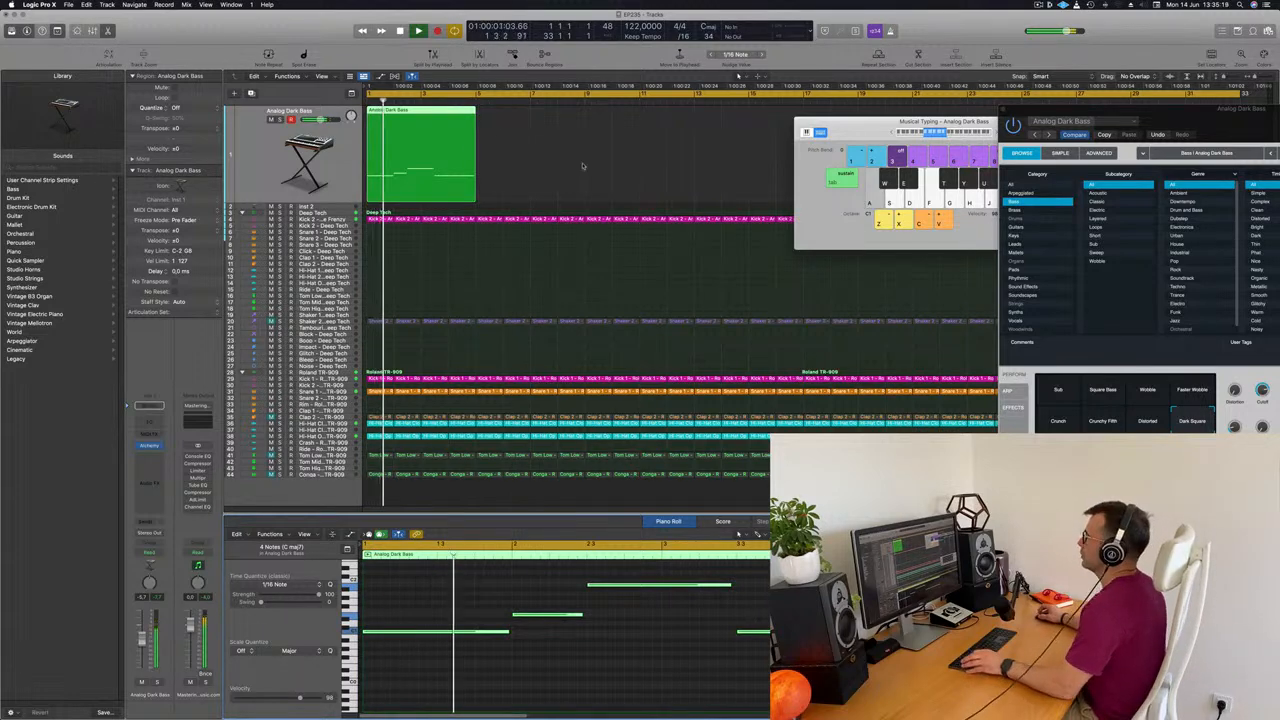
Duplicate the bass region at bar 5 and loop playback over both regions with a cycle range from bar 1 to 9
left_click_drag(451, 118, 530, 120)
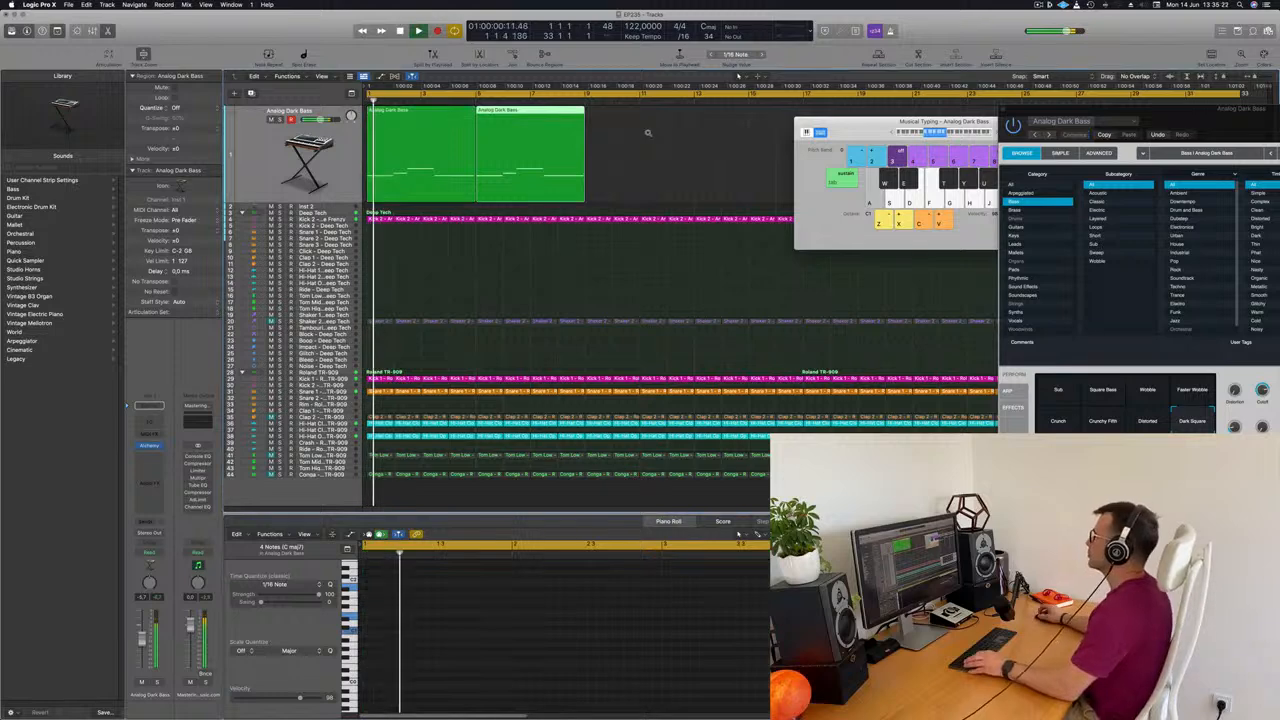
left_click_drag(381, 140, 381, 140)
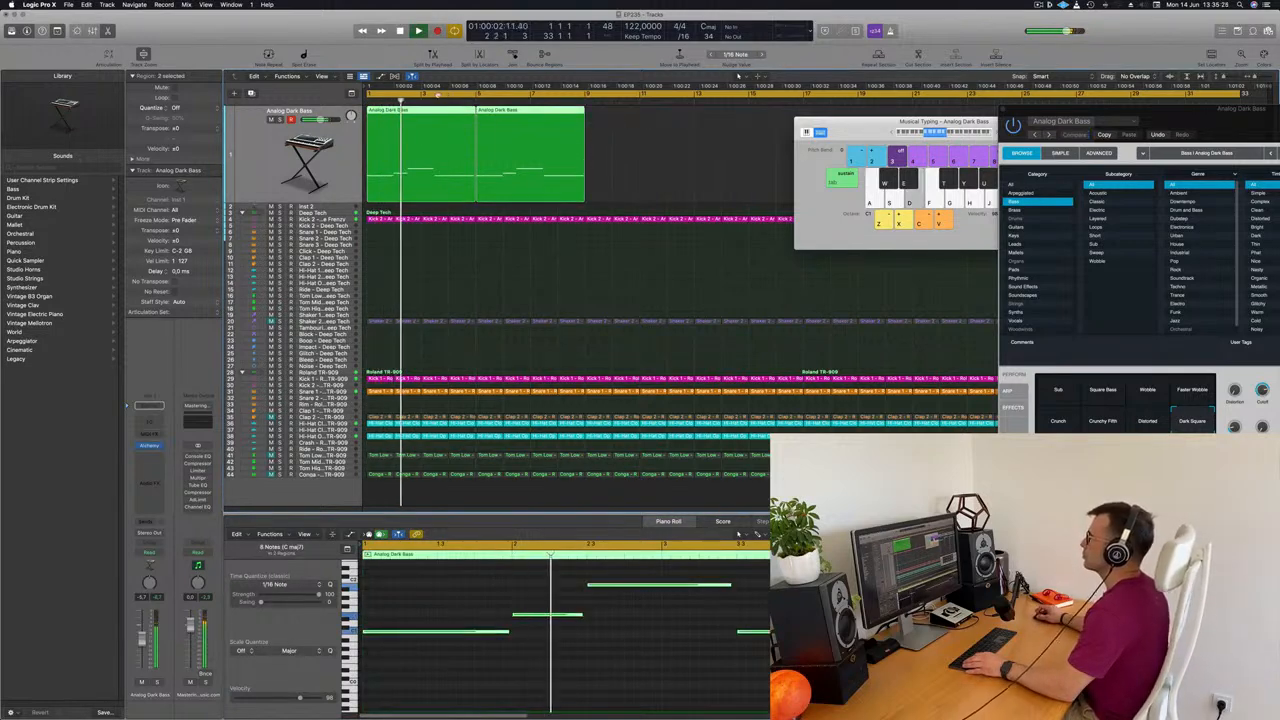
left_click_drag(369, 95, 582, 97)
key("space")
key("space")
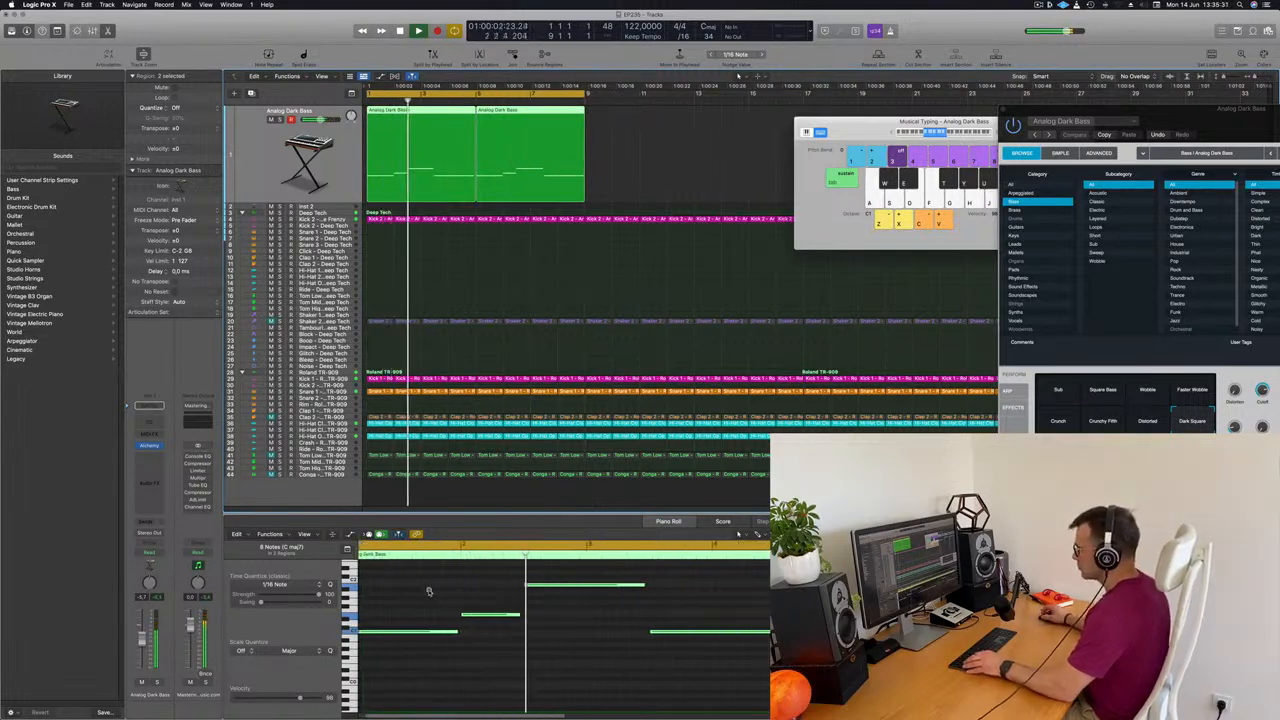
scroll(472, 612, "down", 2)
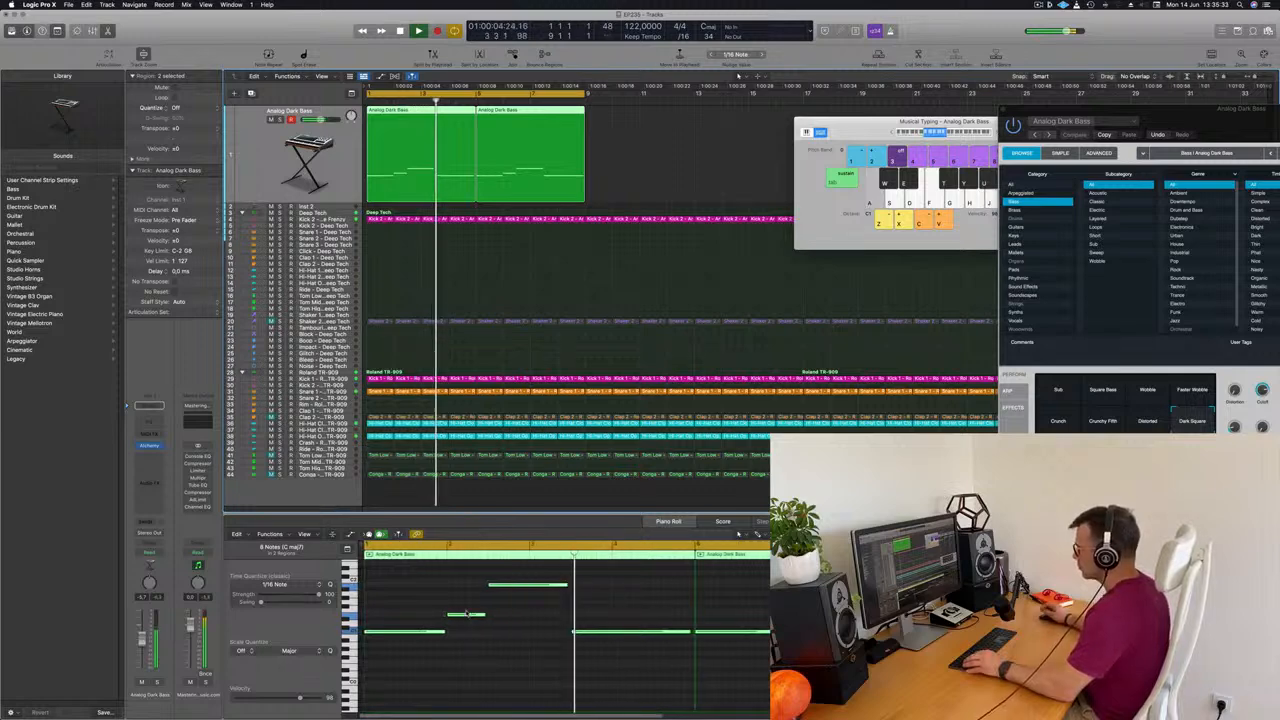
key("Return")
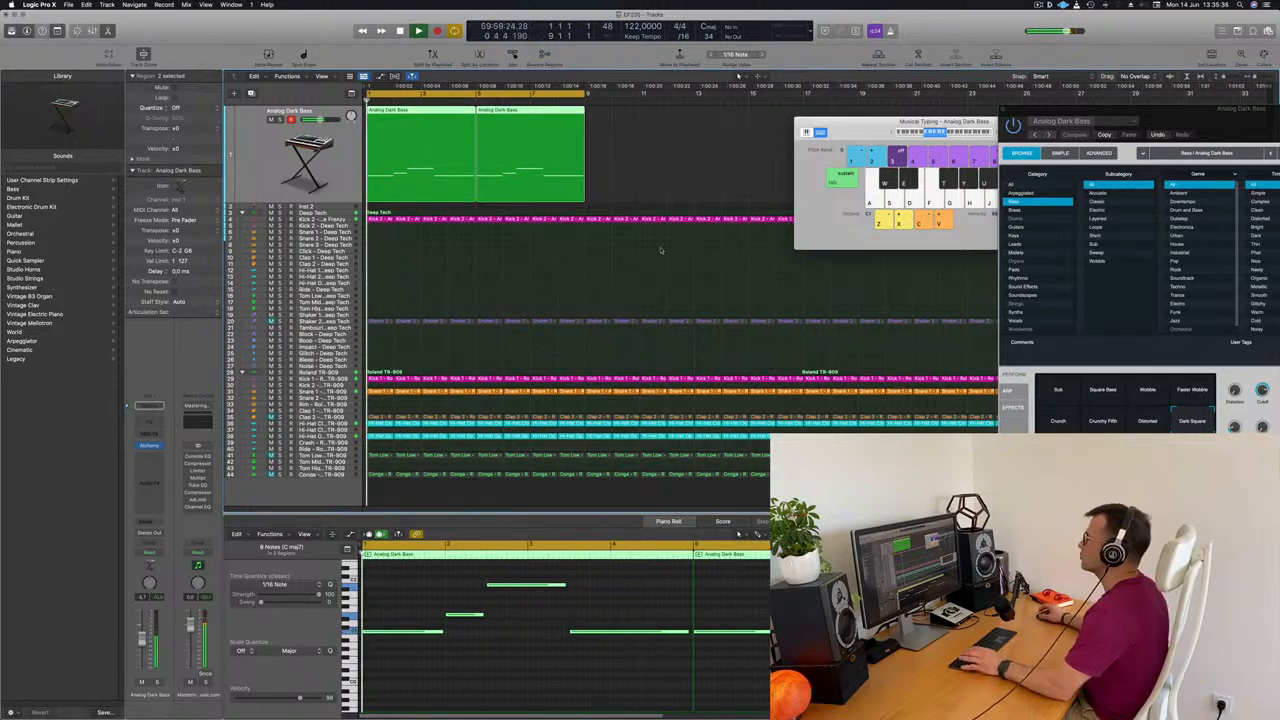
Play the bass loop from the start, move the Alchemy window aside, and close it
left_click_drag(1222, 136, 826, 184)
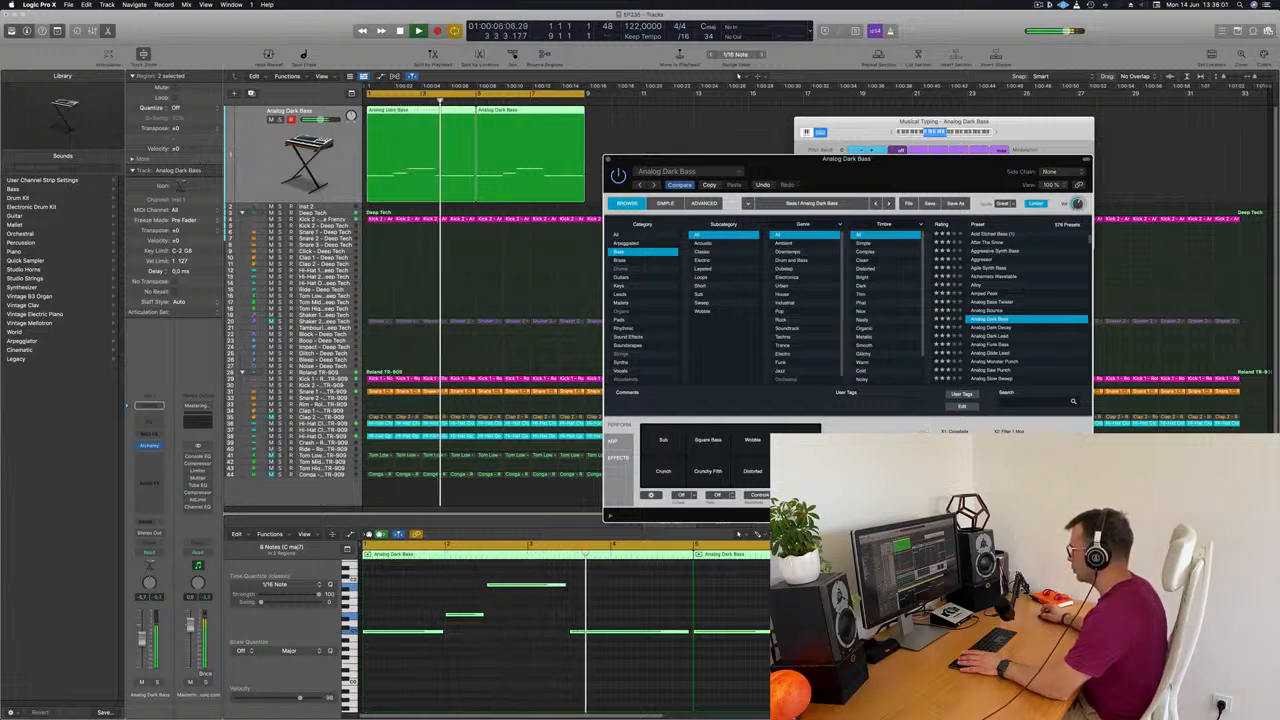
key("Return")
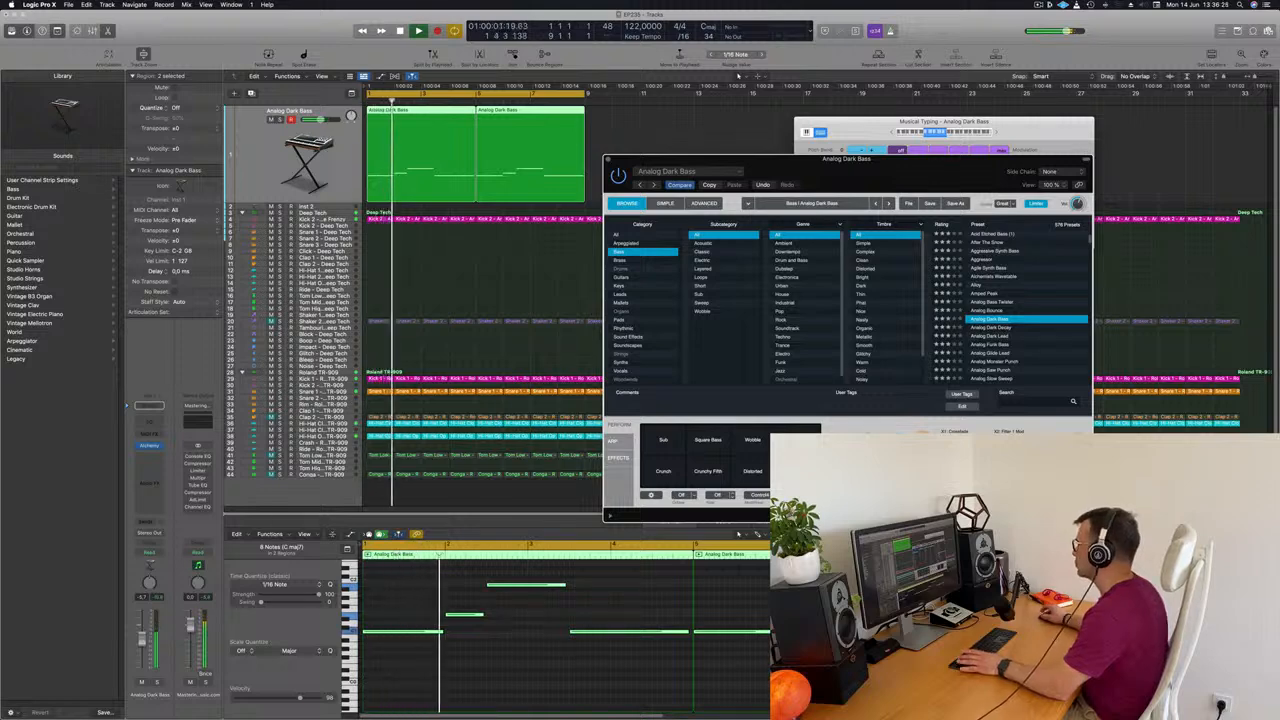
left_click_drag(941, 160, 1001, 113)
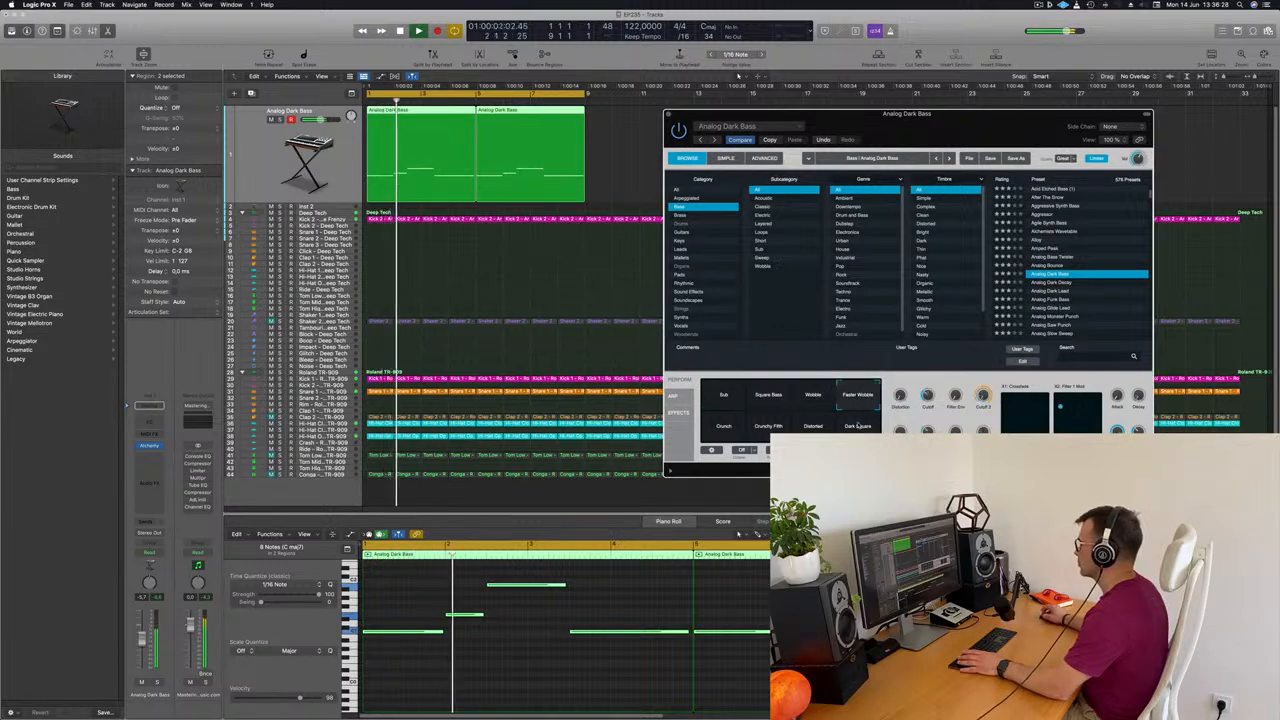
left_click_drag(969, 125, 933, 123)
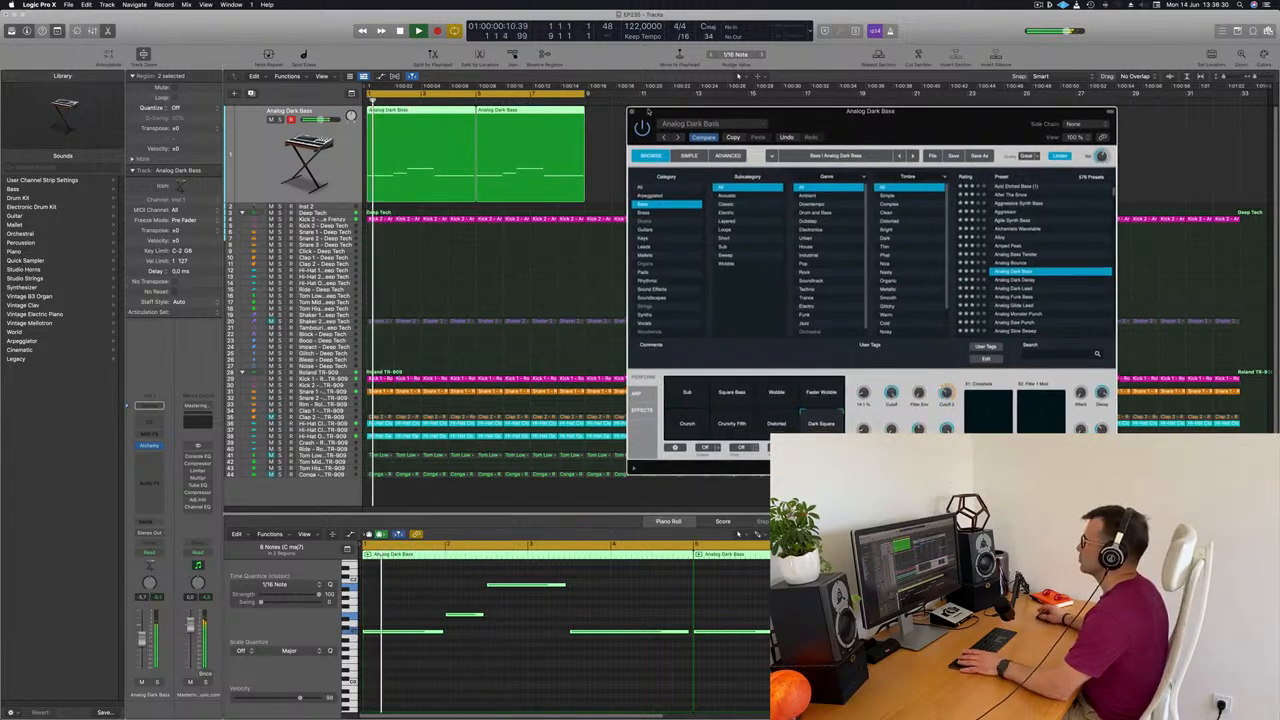
key("super+w")
key("Return")
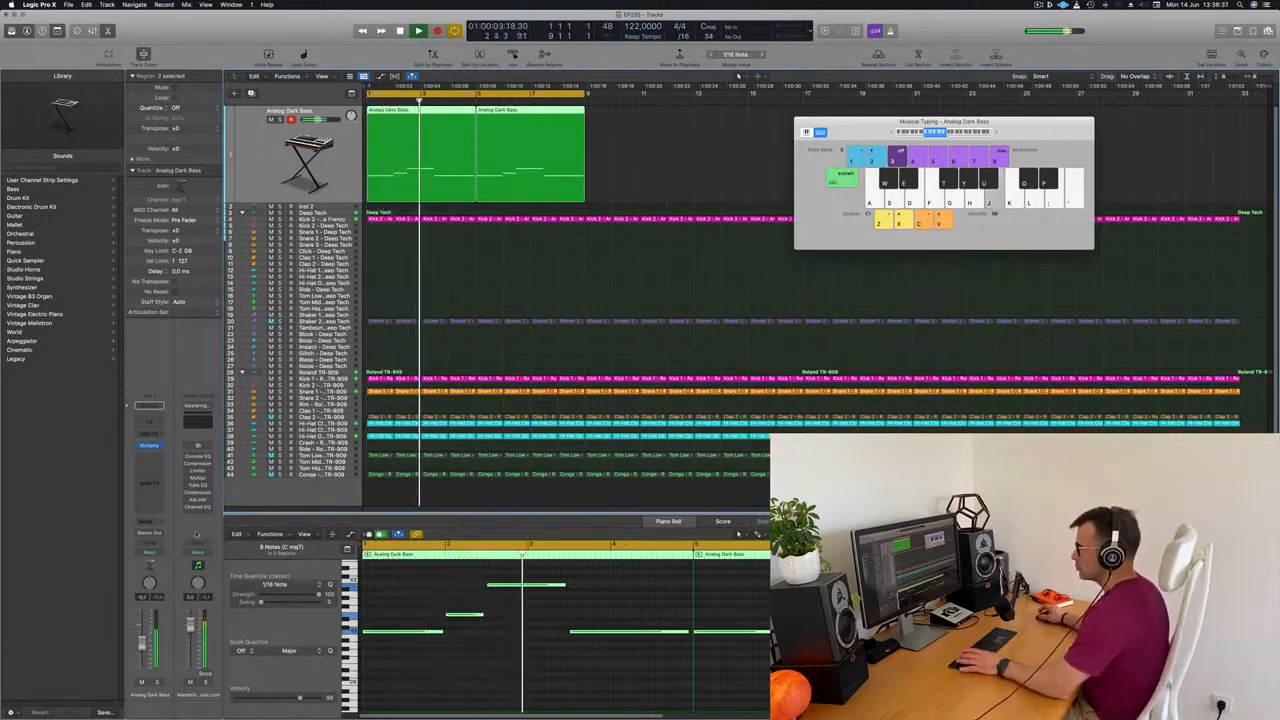
Add a send to Bus 8 on the bass track and insert SilverVerb on its aux channel
left_click(151, 523)
mouse_move(165, 533)
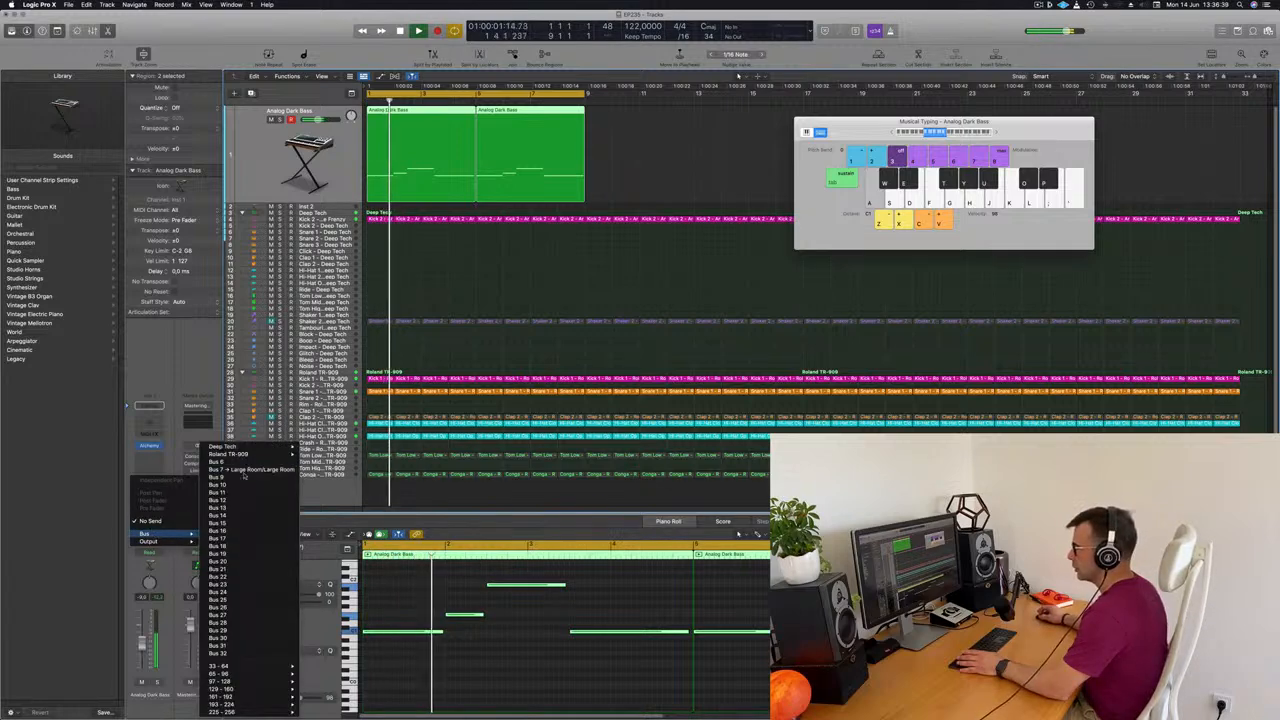
left_click(228, 478)
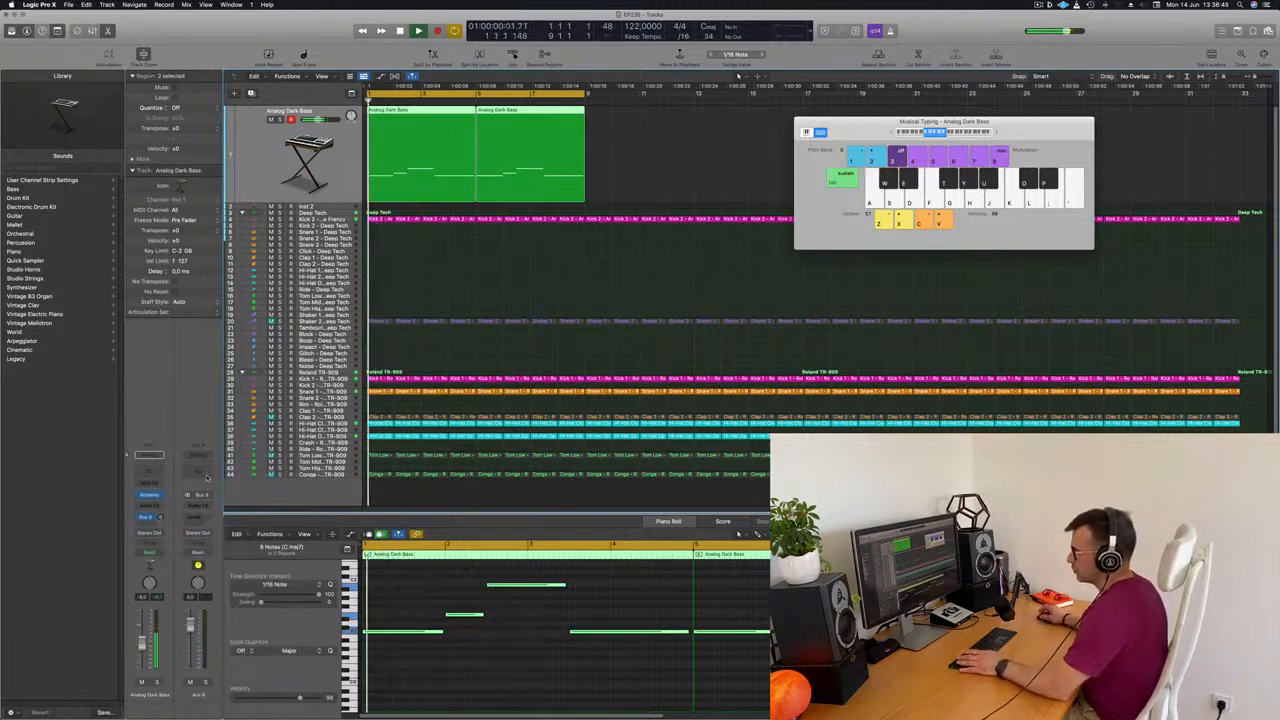
left_click(198, 507)
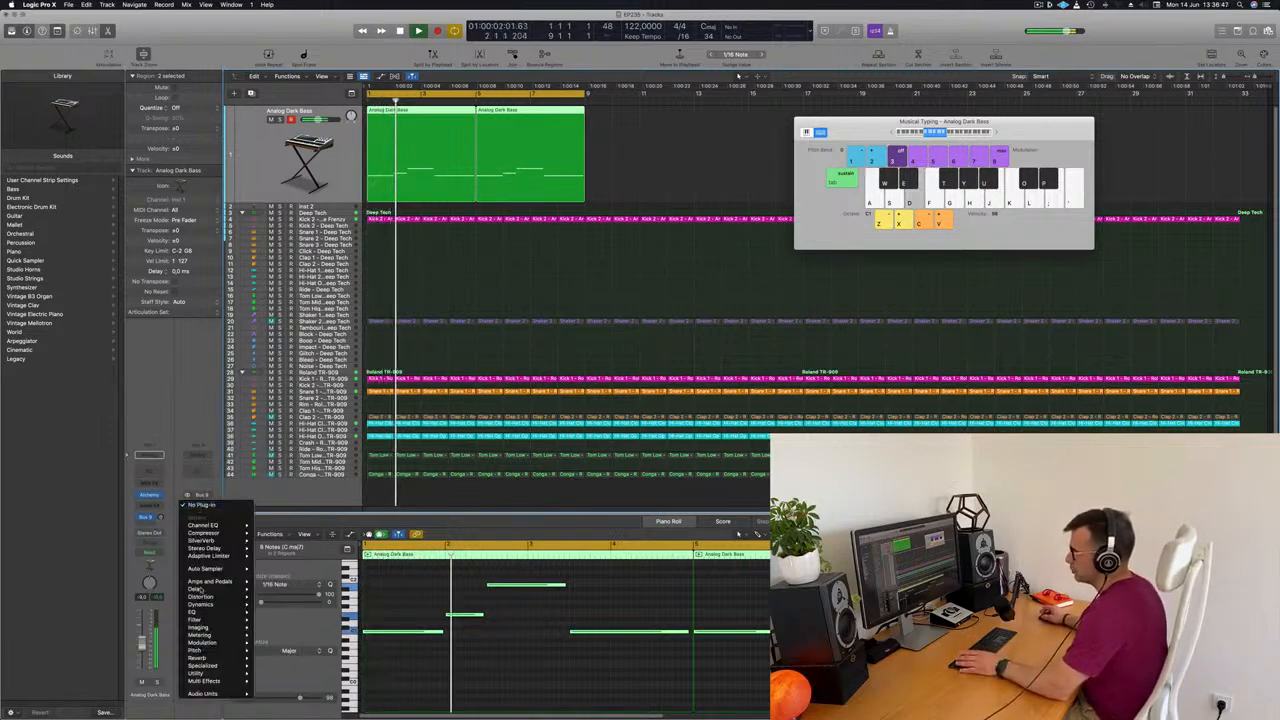
left_click(272, 541)
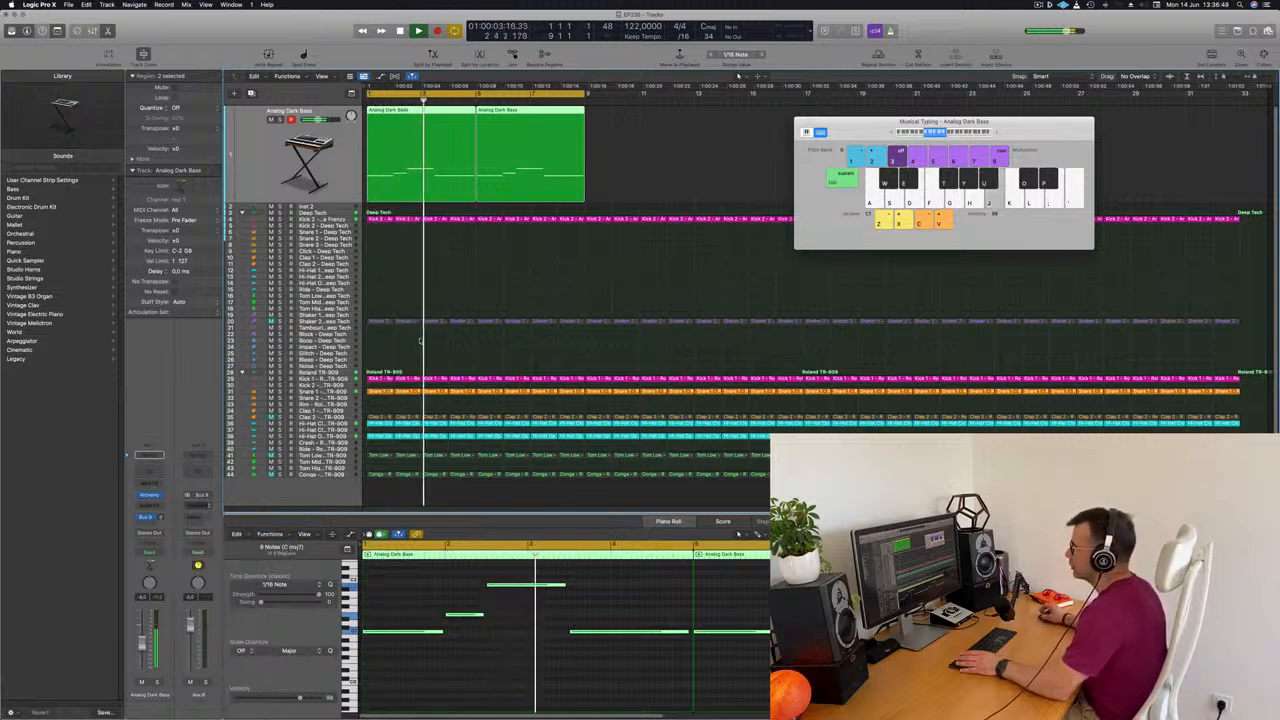
Load SilverVerb's grandiose preset and set its Size to 68 and Wet output to 100%
left_click(460, 131)
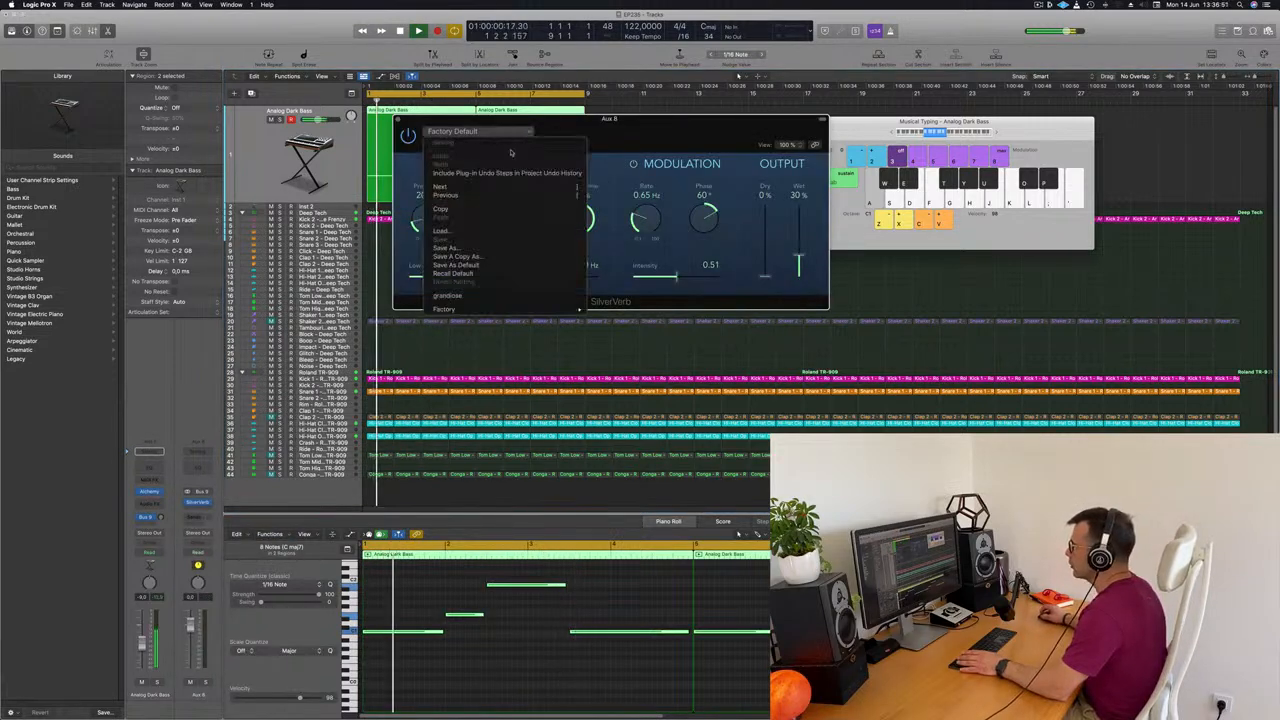
left_click(494, 296)
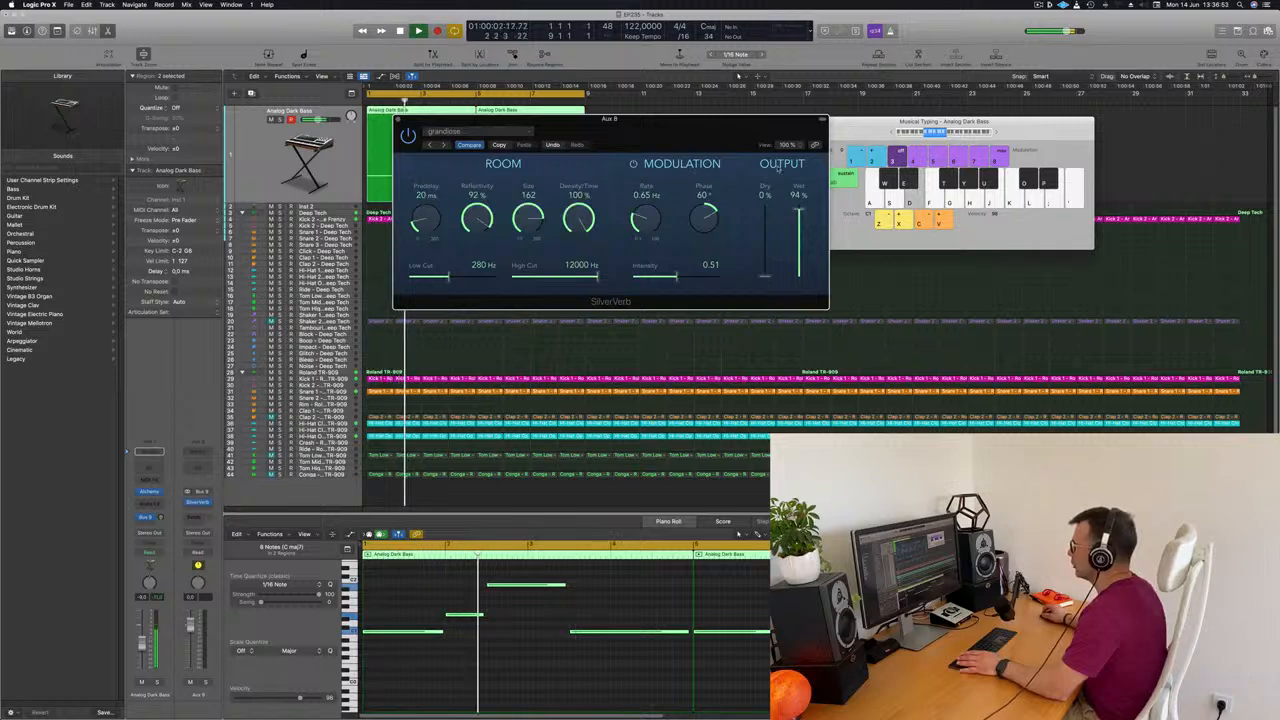
key("space")
key("space")
left_click_drag(530, 155, 527, 277)
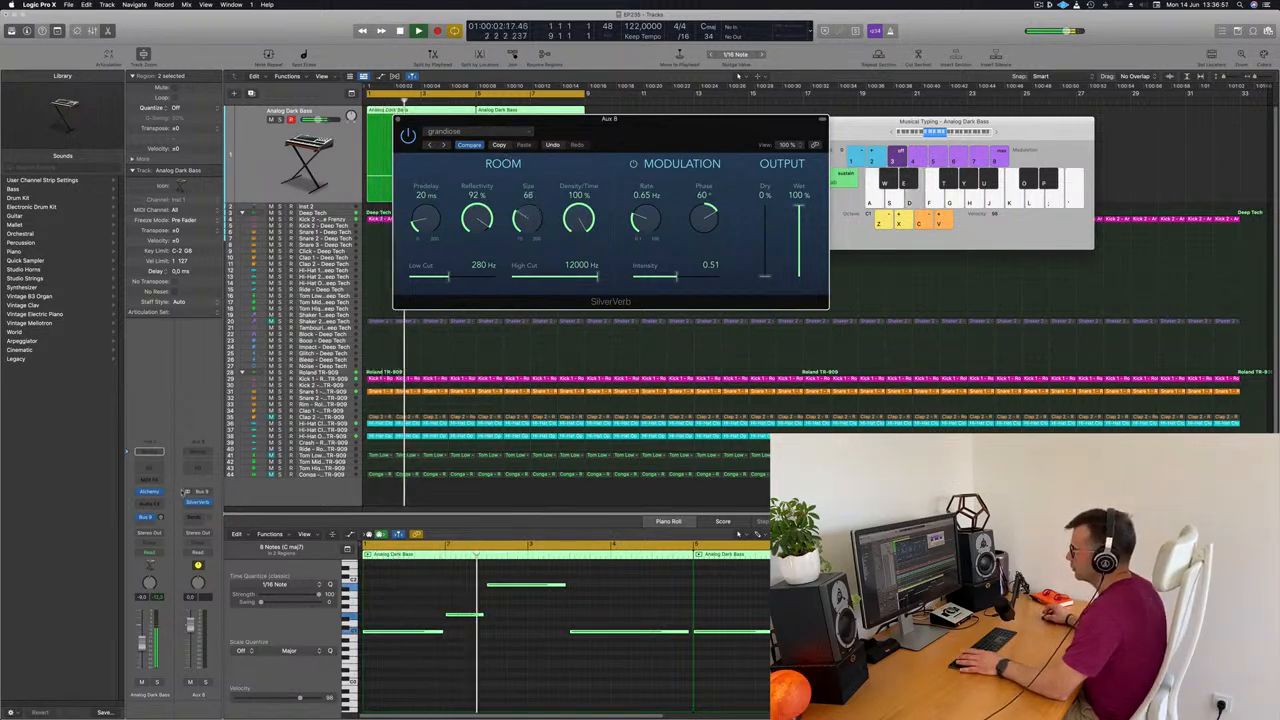
Raise the bass track's Bus 8 send level while playing the loop, and close the SilverVerb window
key("space")
key("space")
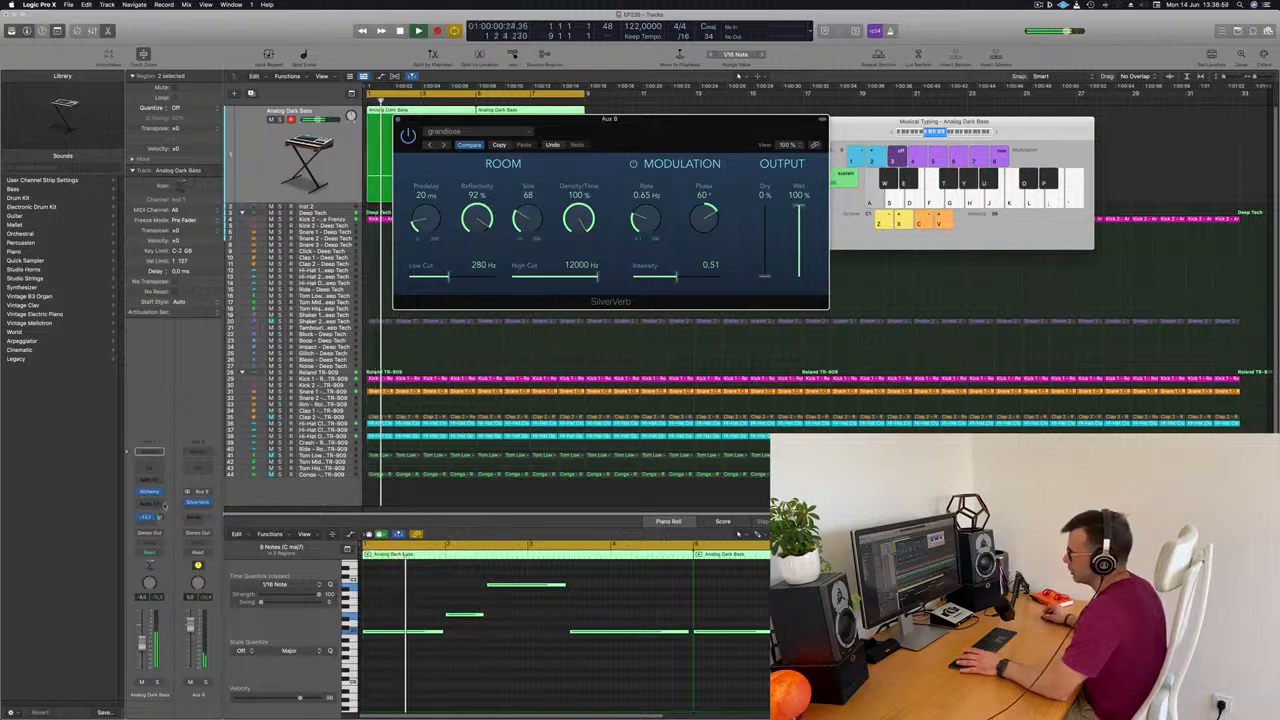
left_click_drag(161, 519, 162, 517)
key("space")
key("space")
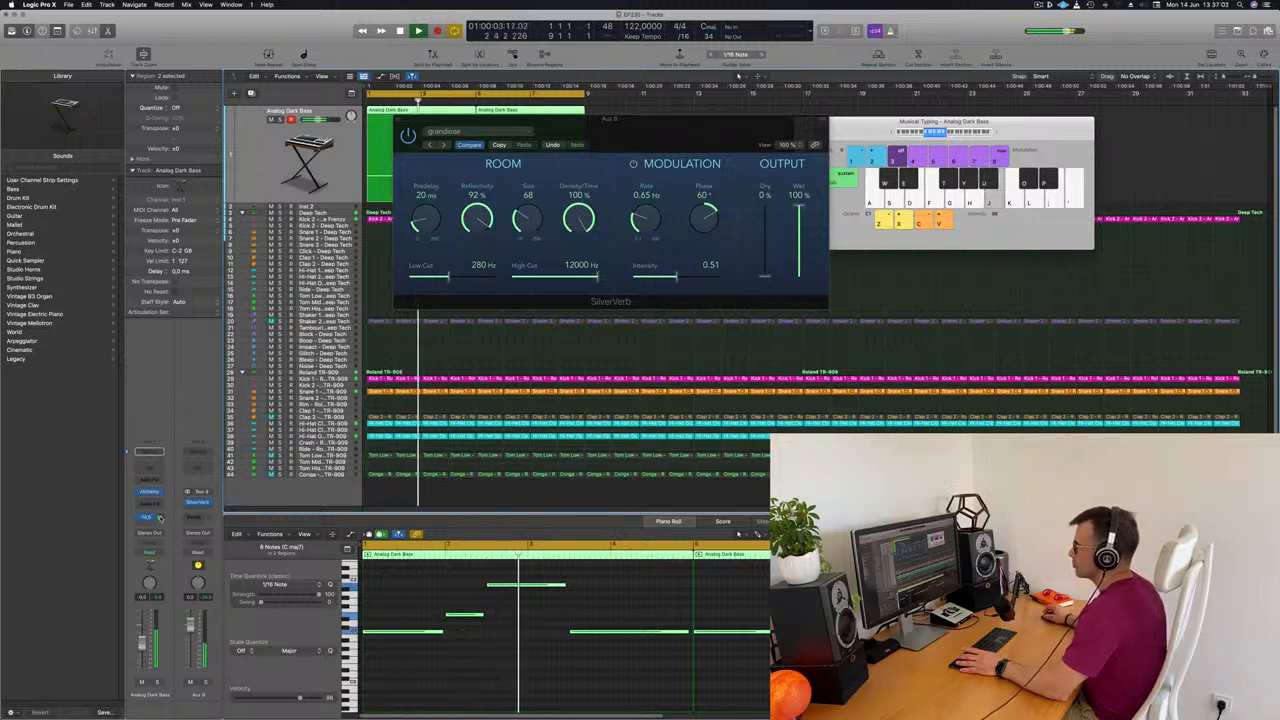
left_click(398, 119)
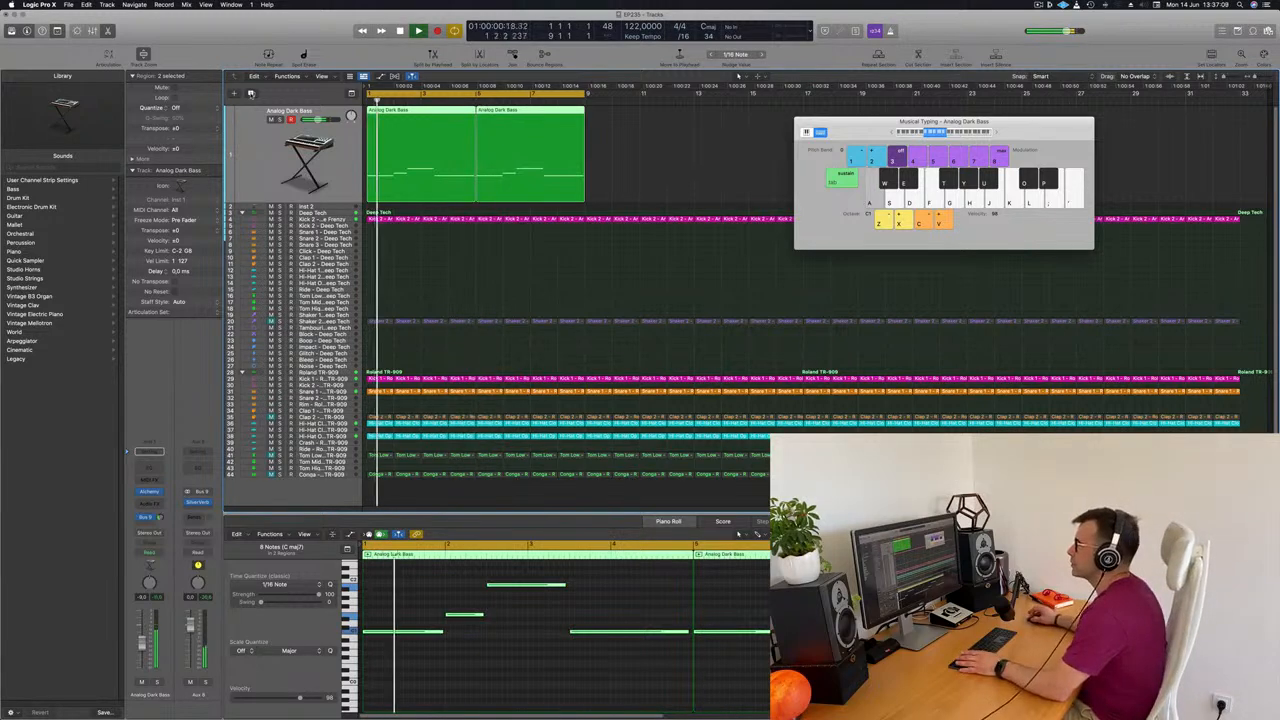
Duplicate the bass track with its settings and replace the new track's Alchemy instrument with LennarDigital's Sylenth1
left_click(251, 93)
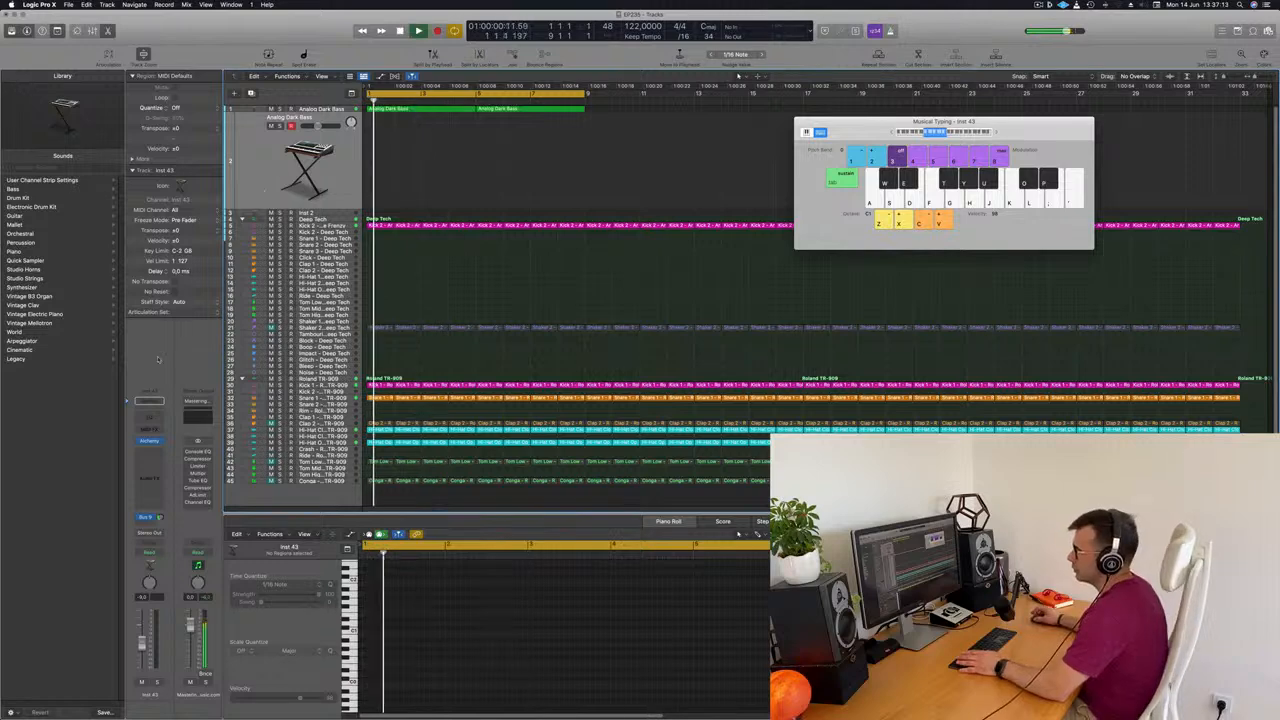
left_click(159, 441)
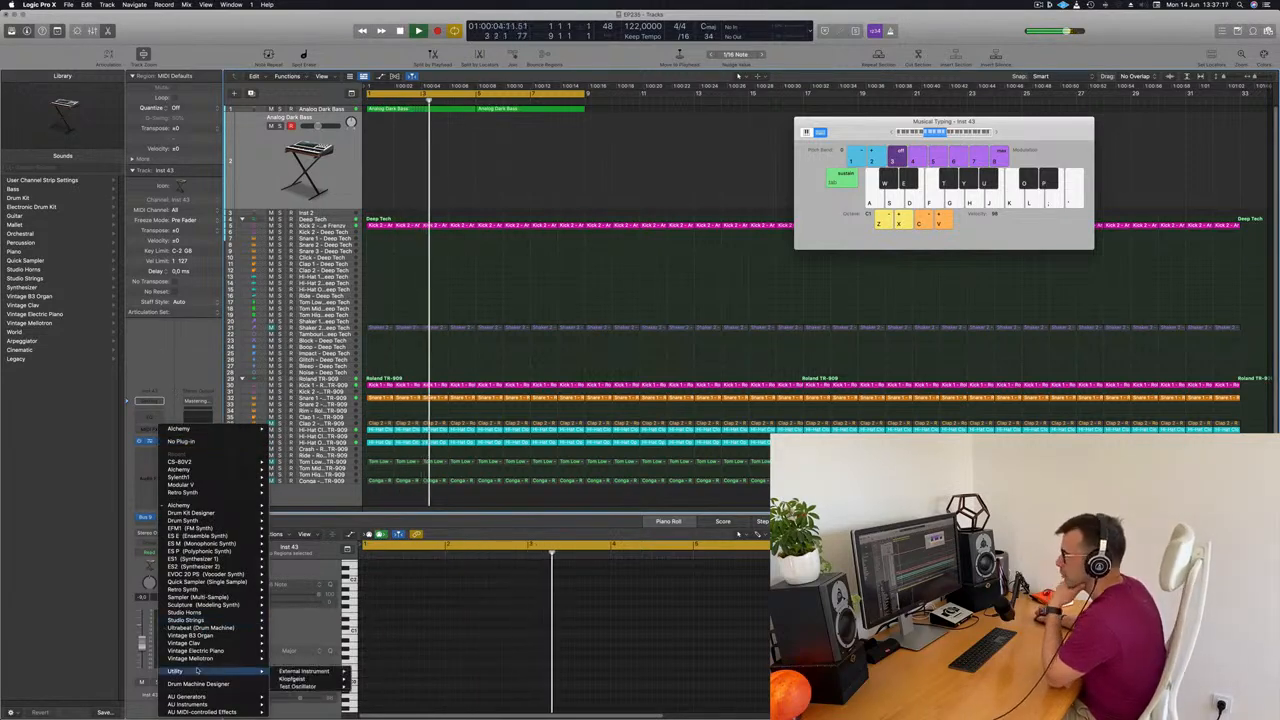
mouse_move(200, 705)
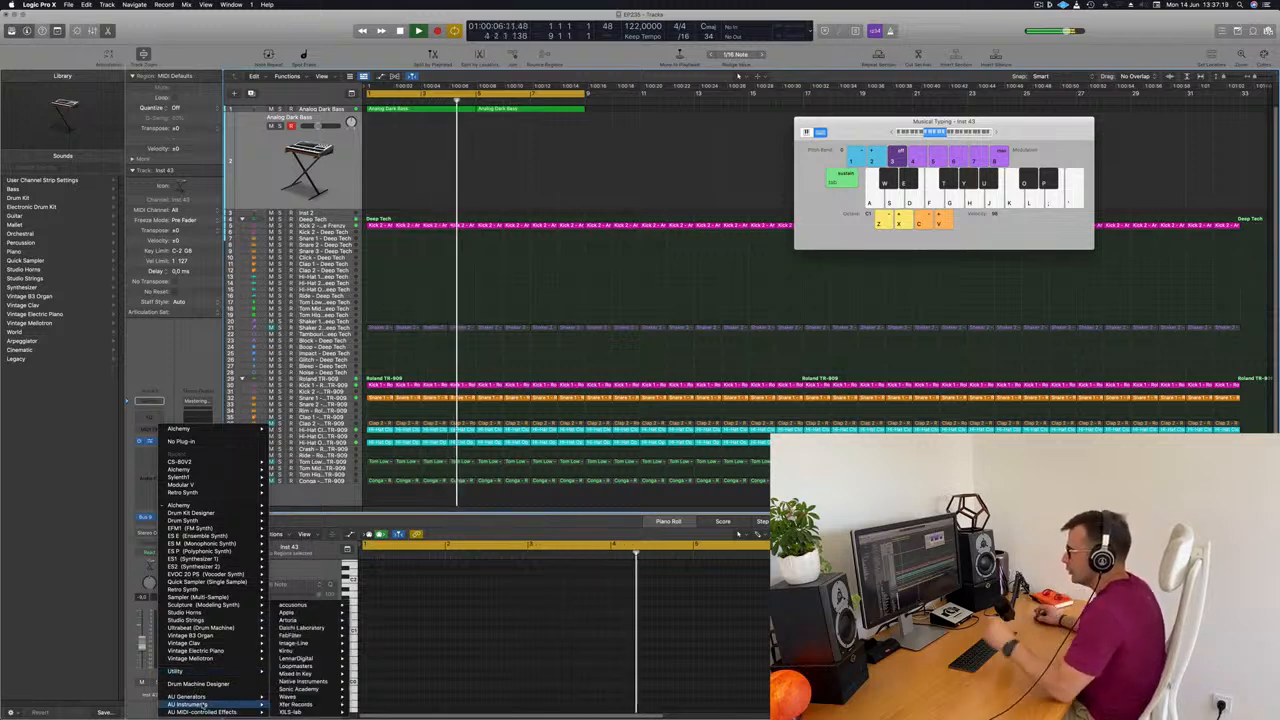
mouse_move(292, 651)
mouse_move(370, 658)
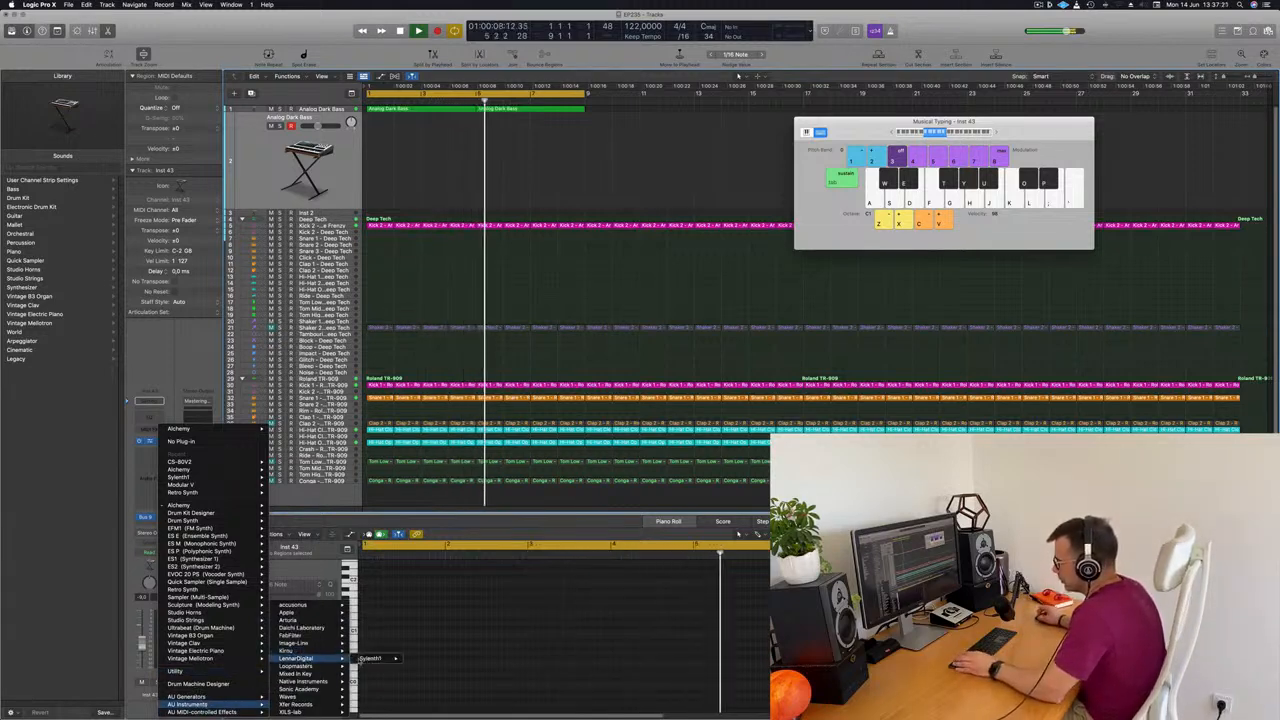
left_click(422, 660)
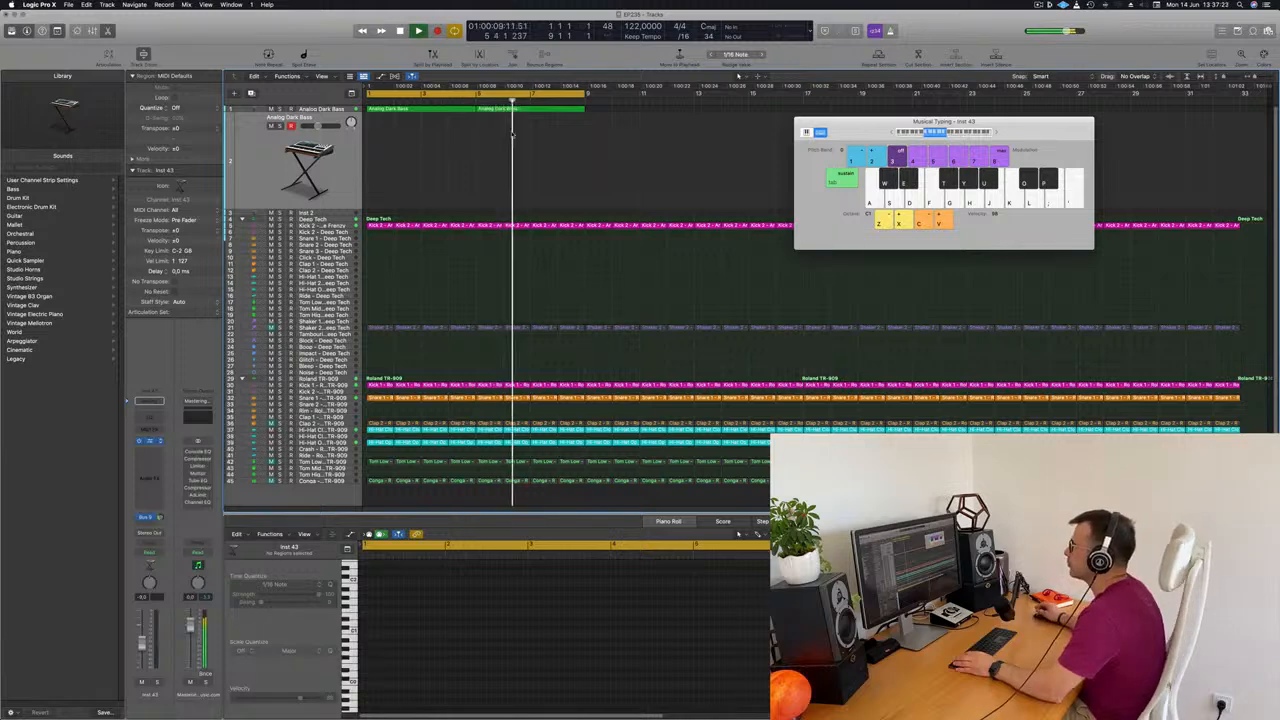
left_click_drag(715, 128, 730, 128)
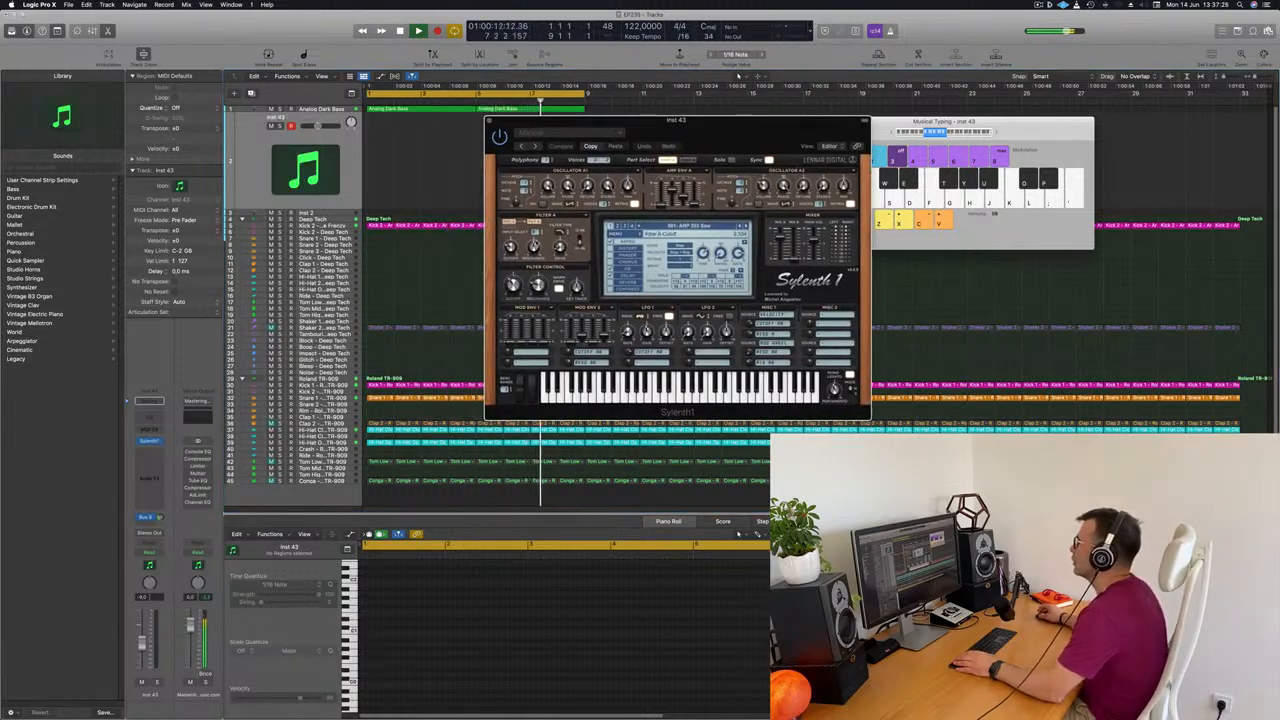
Load another factory bank in Sylenth1, move its window aside, and restart playback
left_click(616, 233)
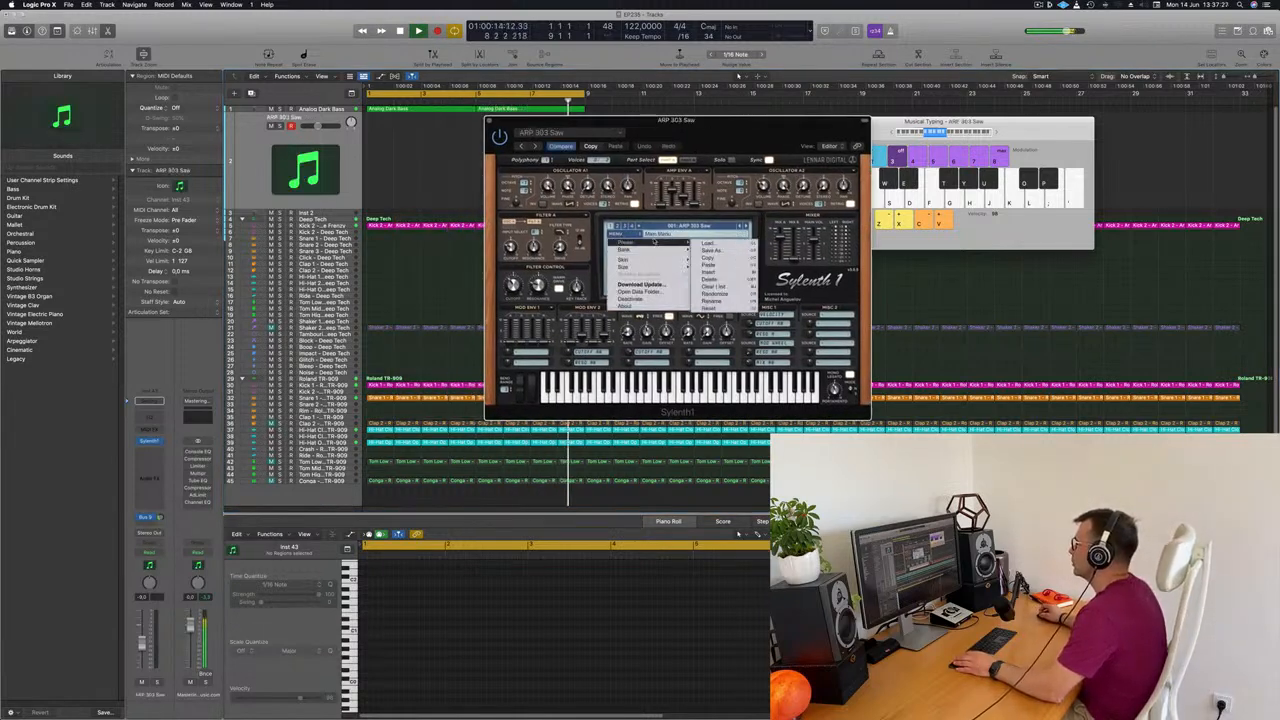
mouse_move(655, 250)
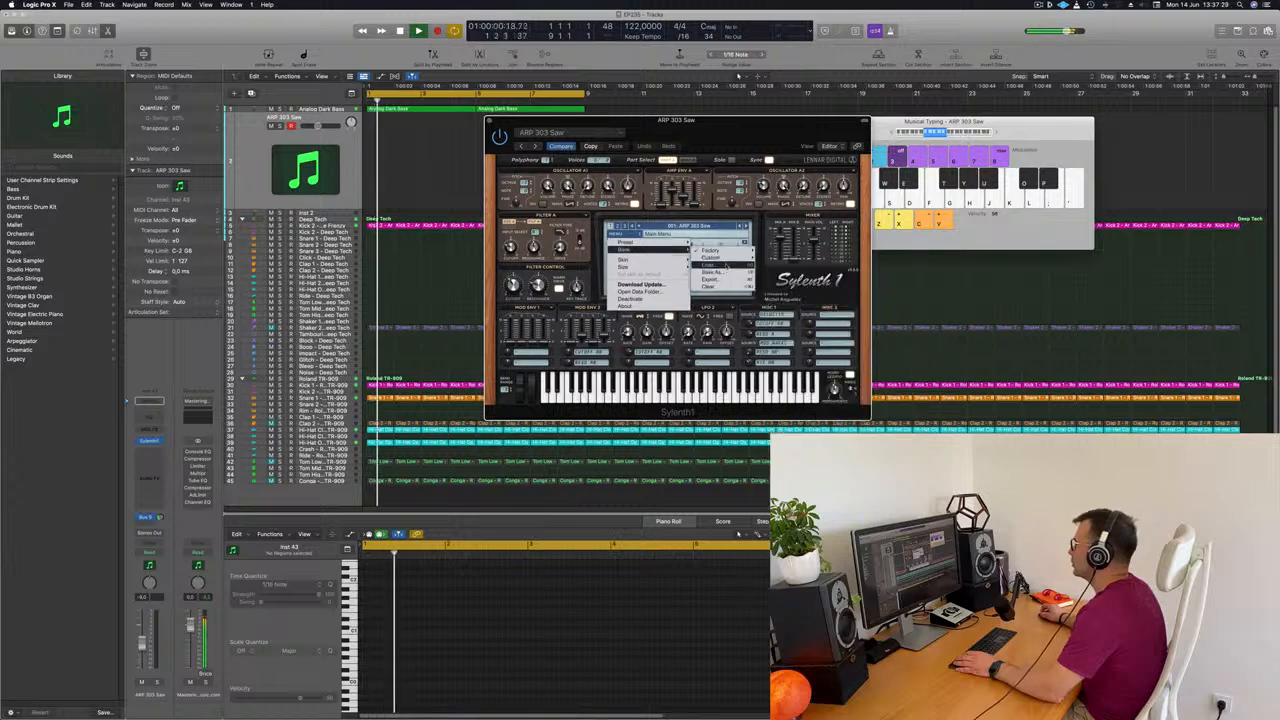
mouse_move(720, 251)
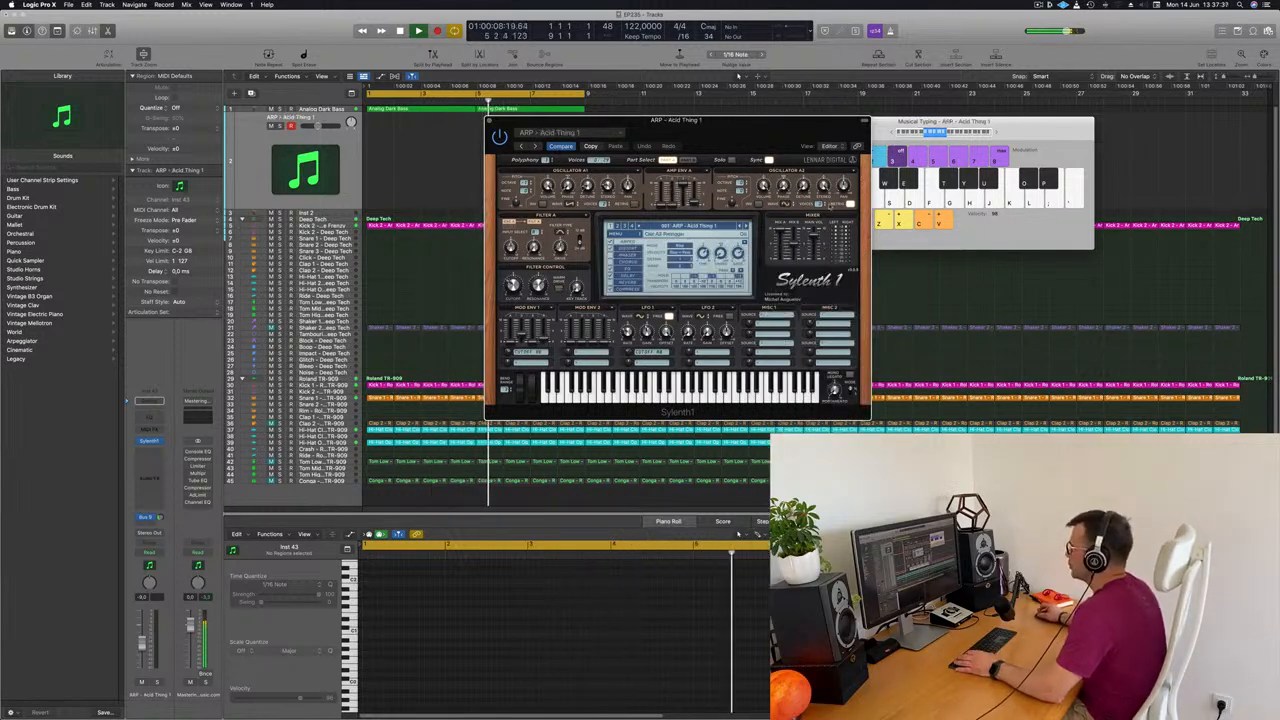
left_click_drag(757, 119, 954, 140)
key("space")
key("space")
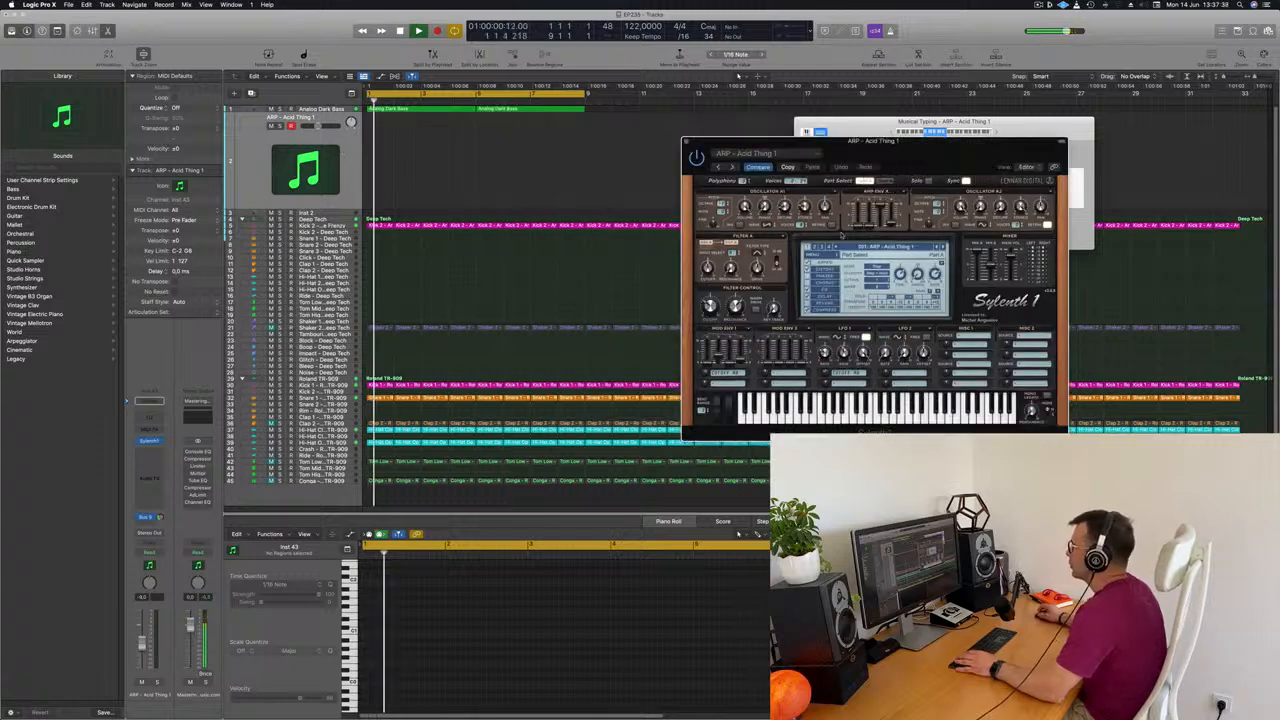
Browse the Sylenth1 bank's presets and load PLUCK - 4AM
left_click(878, 247)
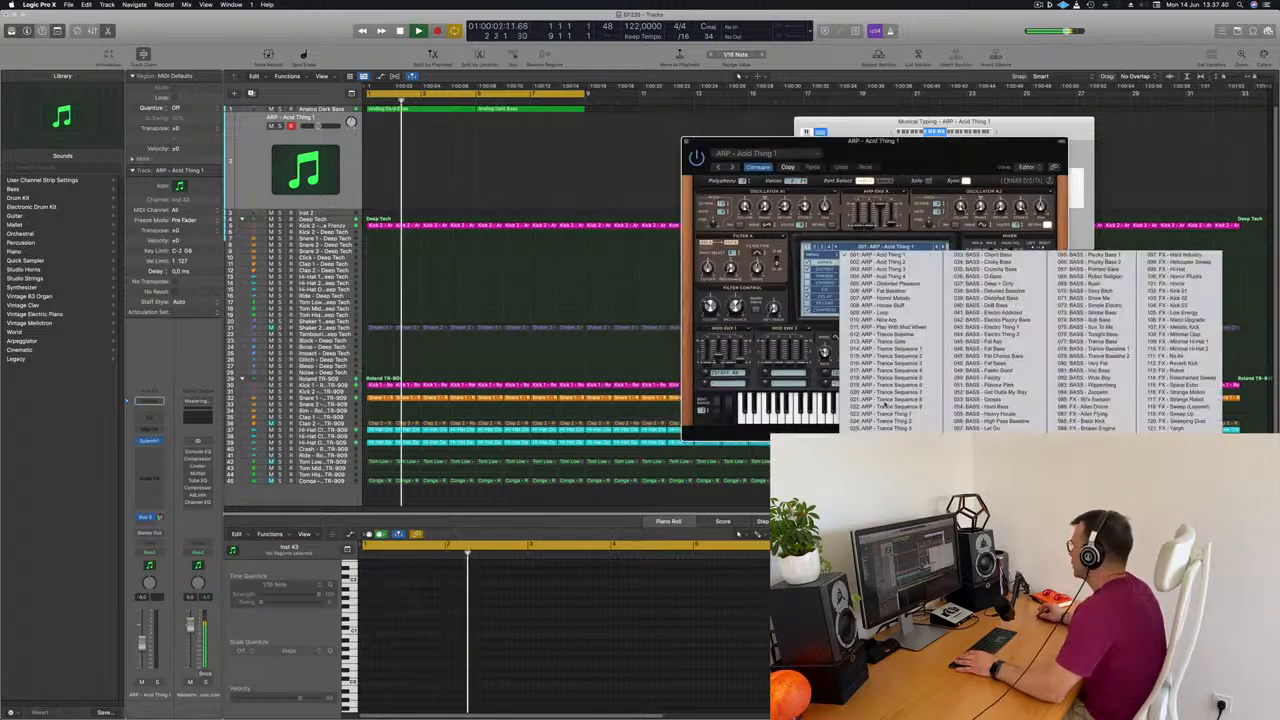
left_click(815, 247)
left_click(815, 247)
left_click(878, 247)
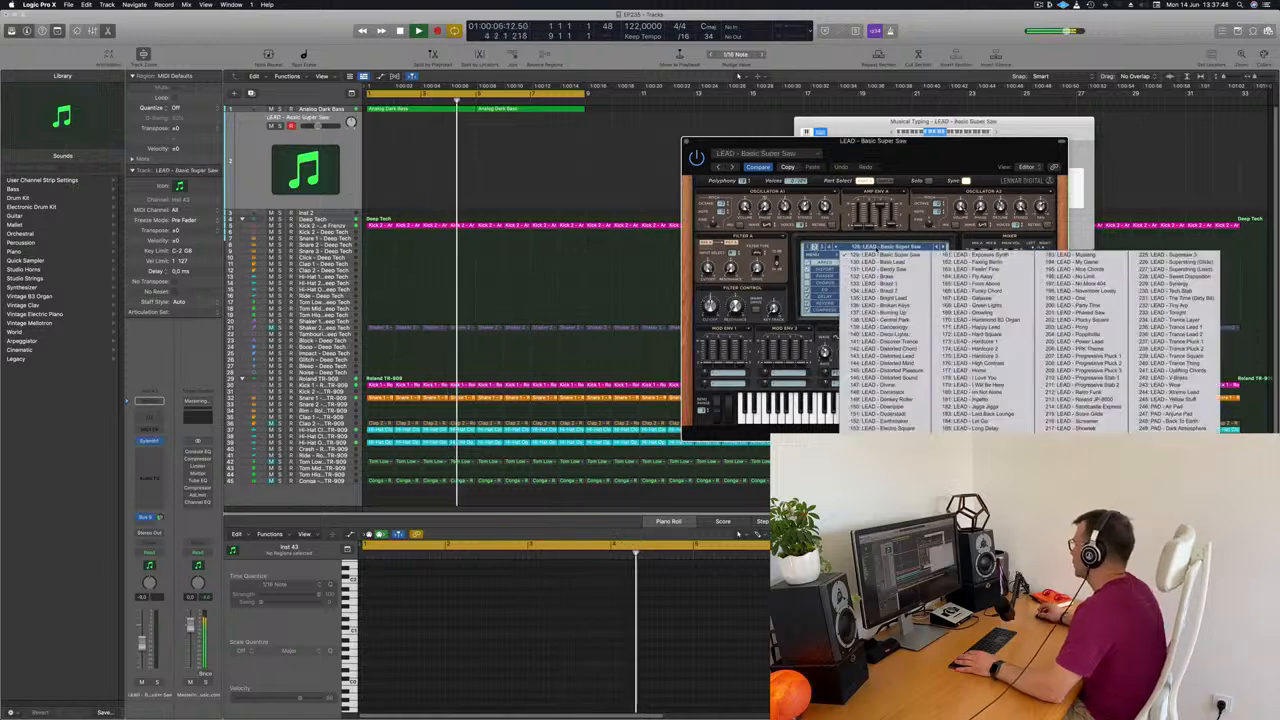
left_click(821, 247)
left_click(821, 247)
left_click(863, 247)
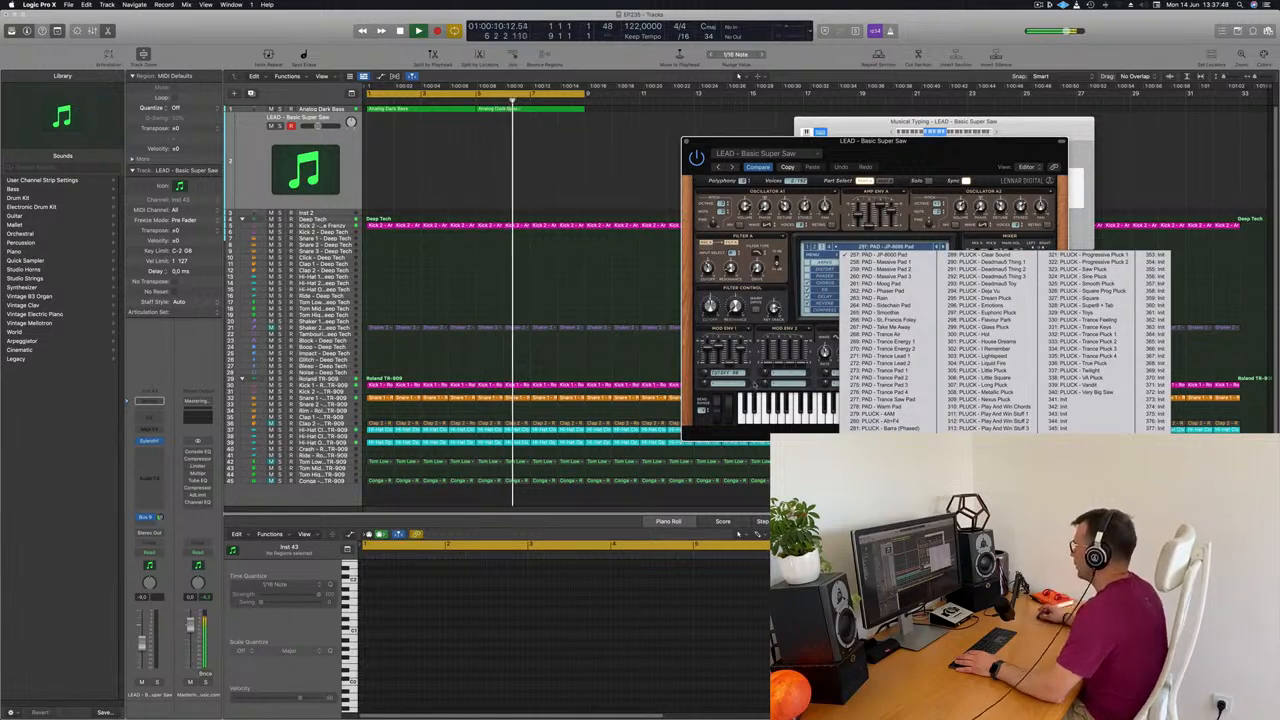
left_click(862, 413)
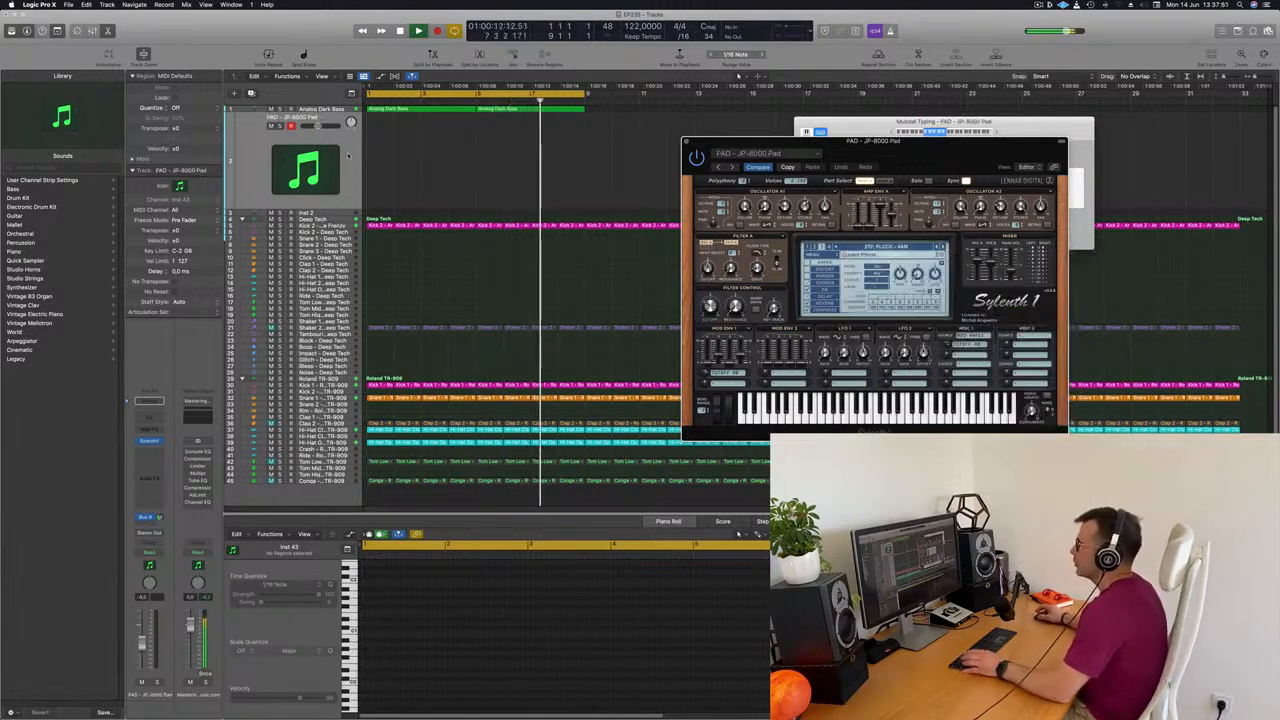
Copy the first Analog Dark Bass region onto the PLUCK - 4AM track at bar 1 and stop playback
left_click(348, 156)
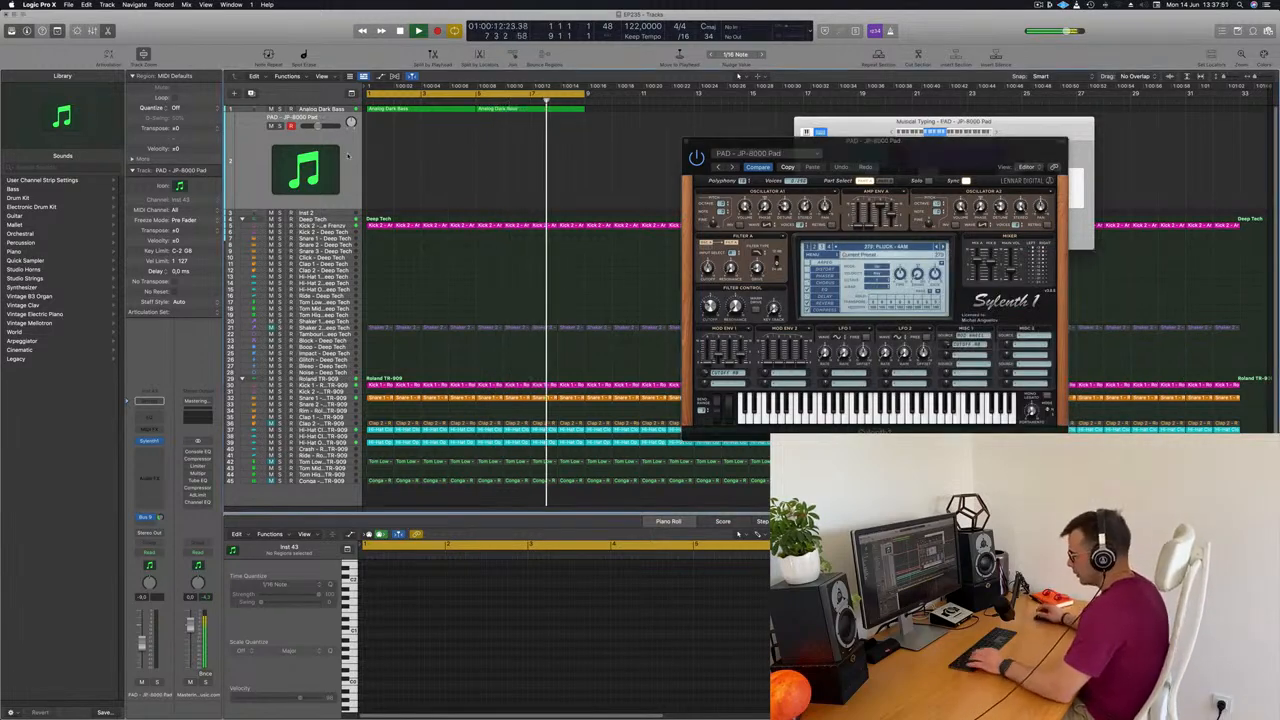
left_click(386, 113)
key("space")
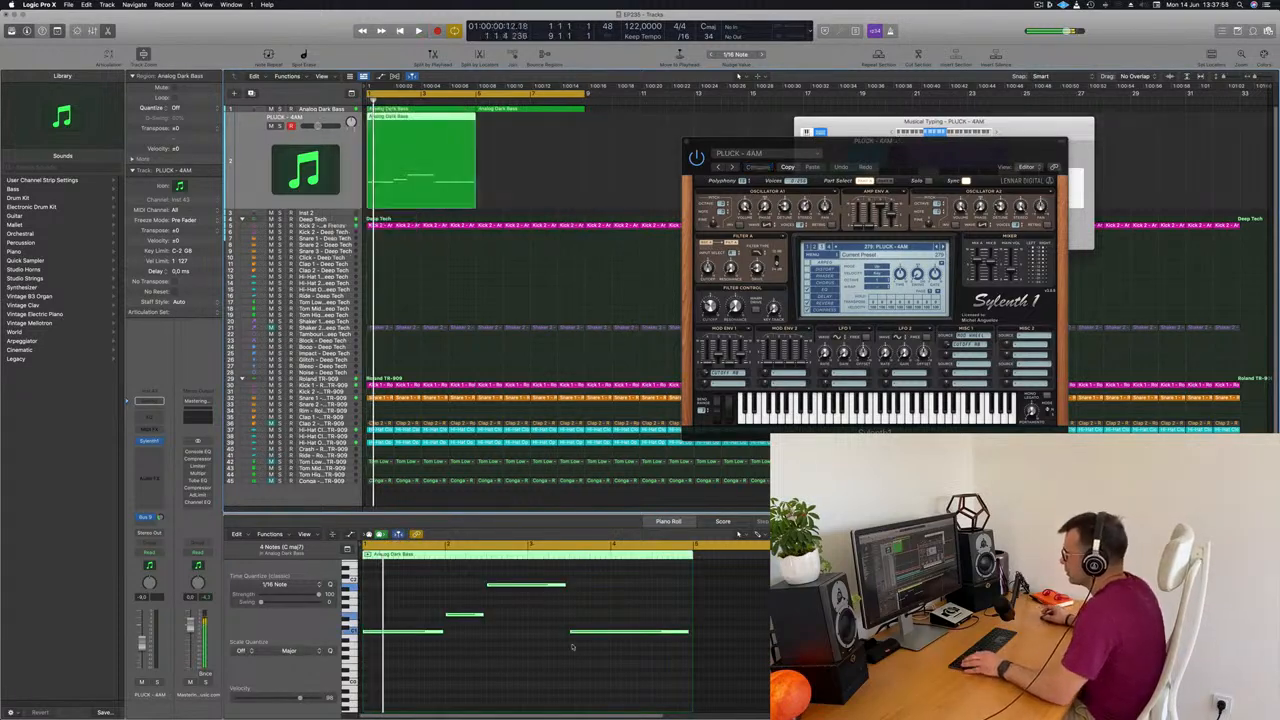
Stack the copied region's first three notes into a one-bar chord at bar 1 and delete the fourth note
left_click(466, 616)
left_click_drag(464, 617, 381, 621)
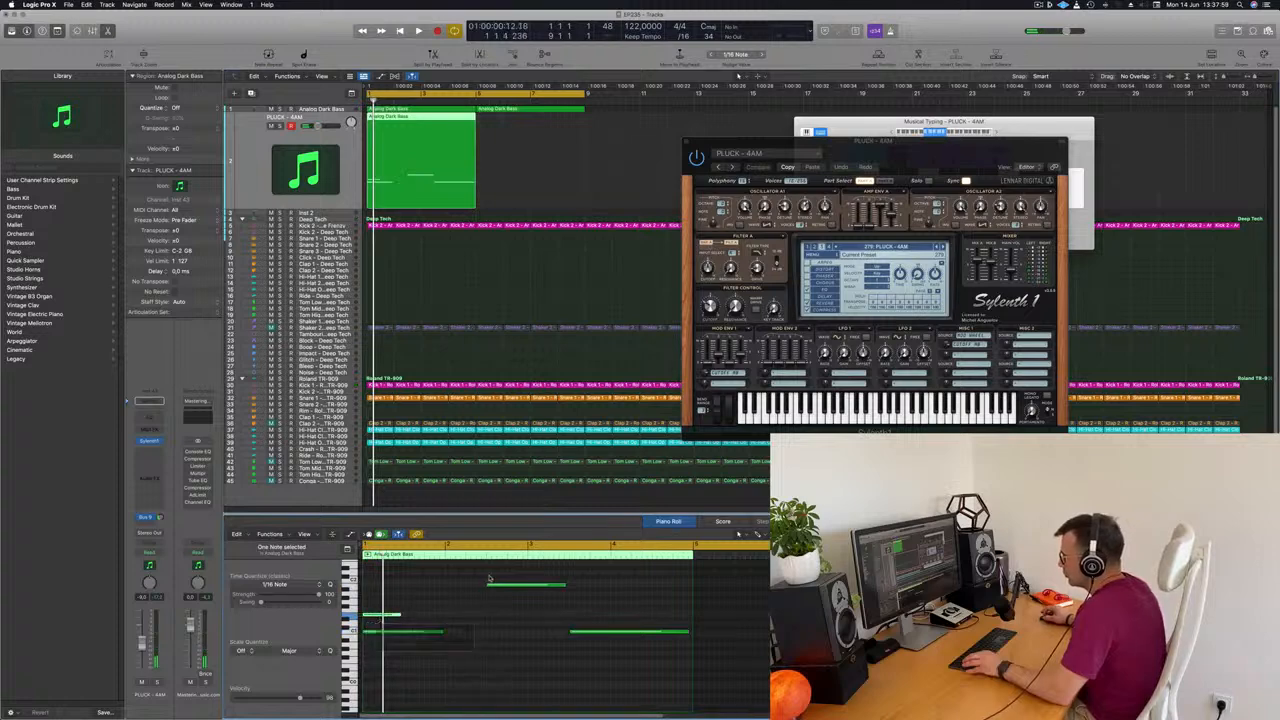
left_click_drag(531, 586, 442, 631)
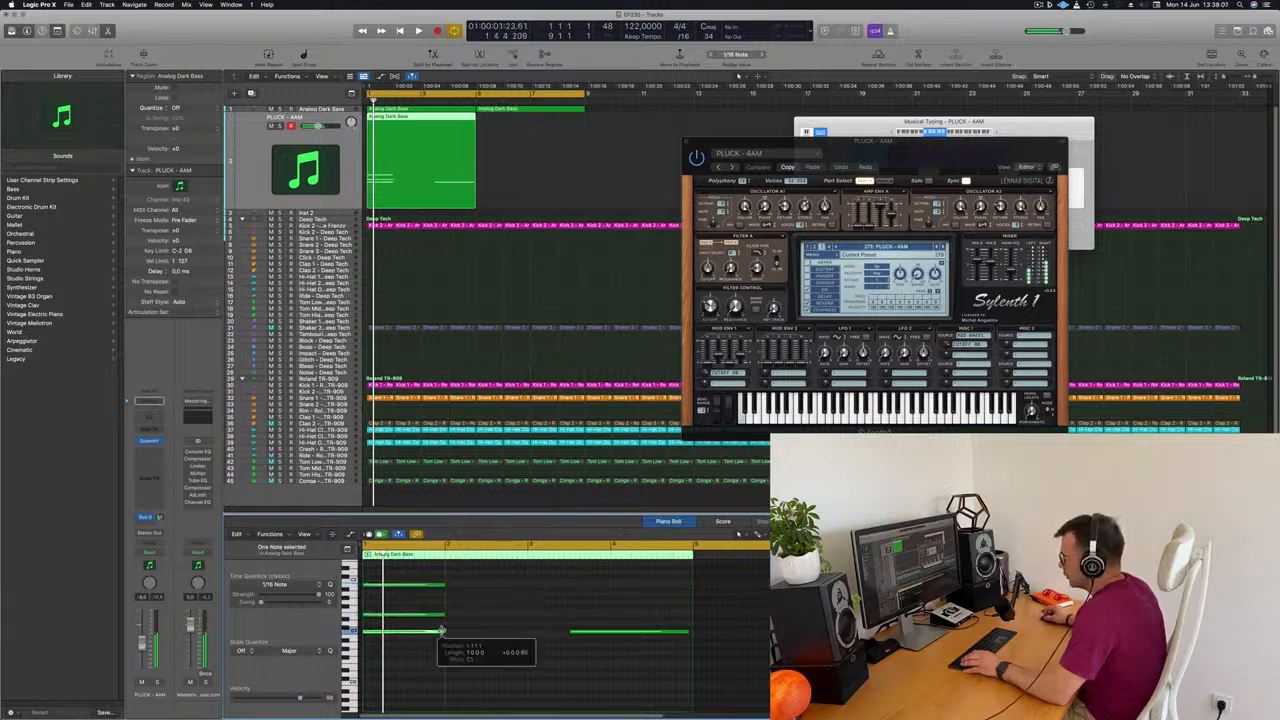
key("space")
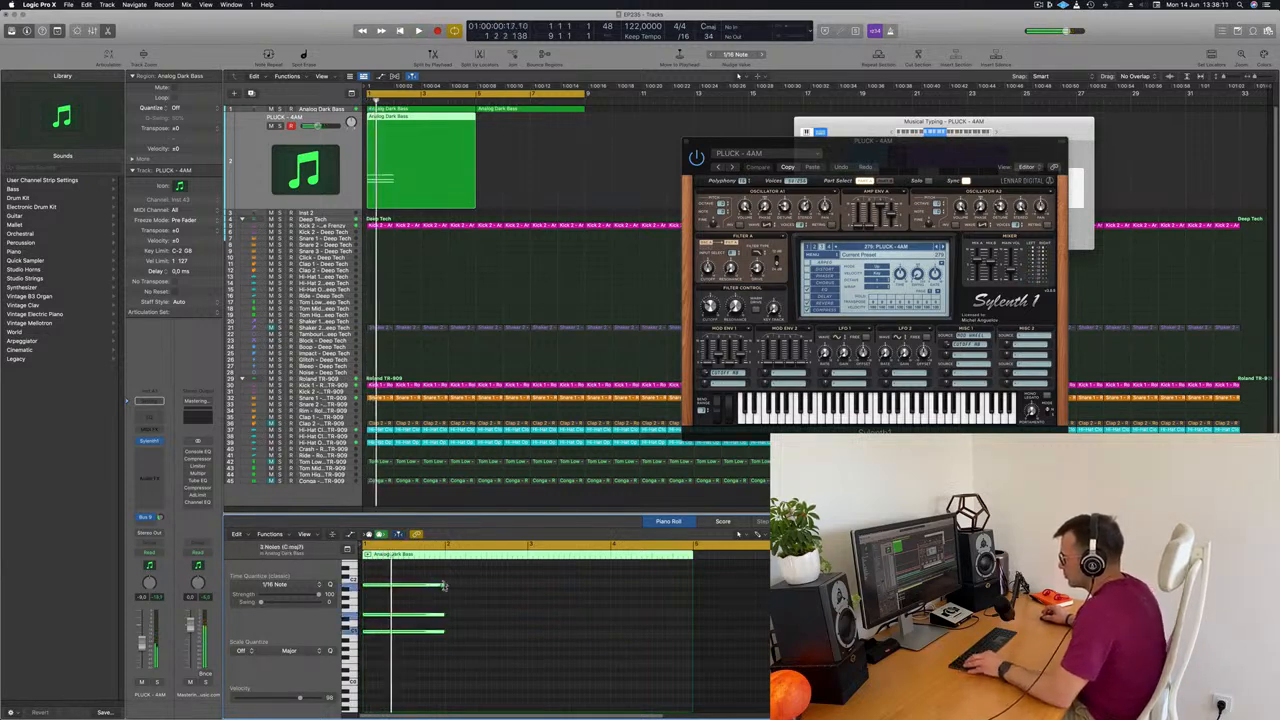
Shorten the three-note chord to one beat and repeat it on all four beats of bar 1
left_click_drag(380, 597, 366, 637)
left_click_drag(379, 590, 422, 591)
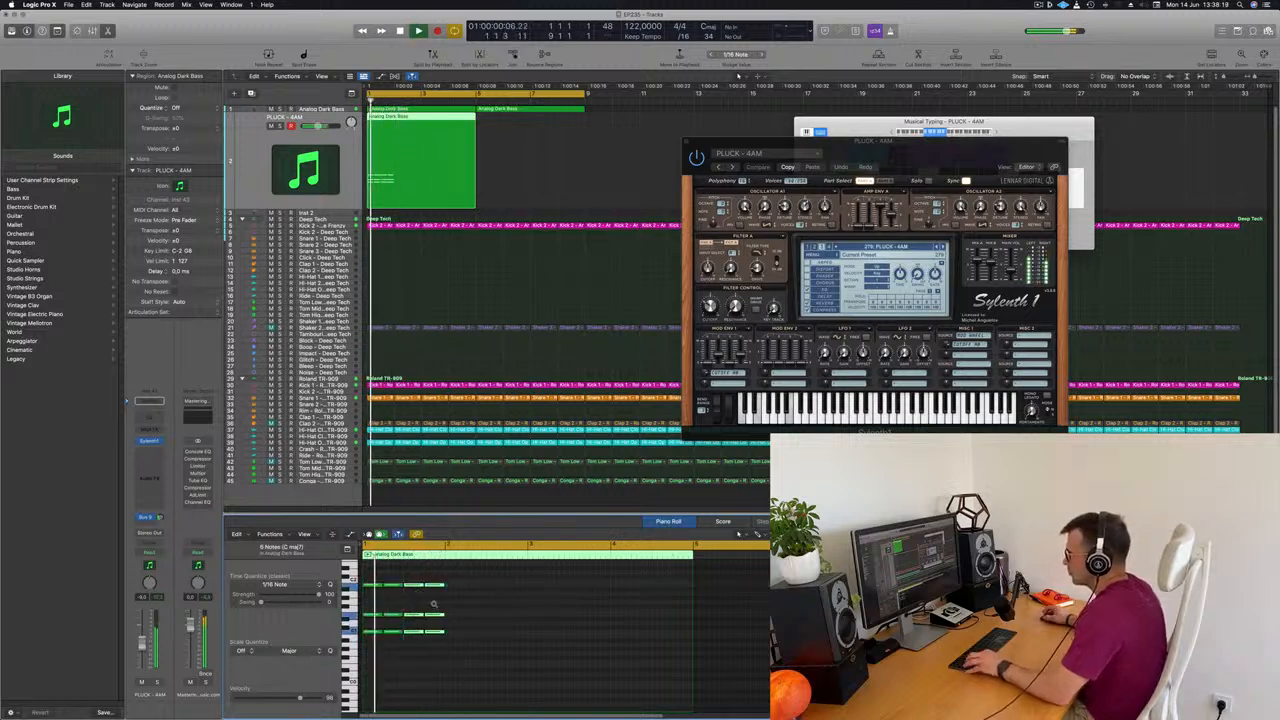
Shorten the chord notes to half a beat and duplicate them so the three-note chord repeats eight times across bar 1
scroll(457, 605, "right", 3)
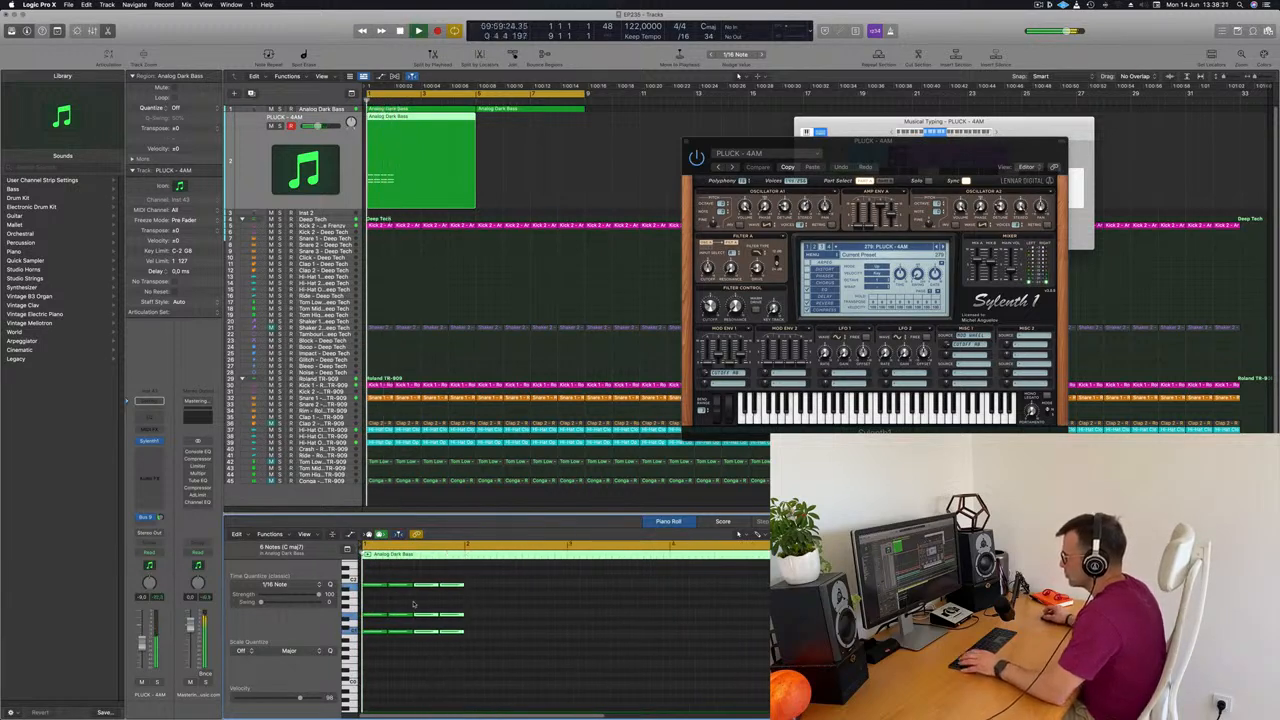
left_click_drag(375, 571, 486, 660)
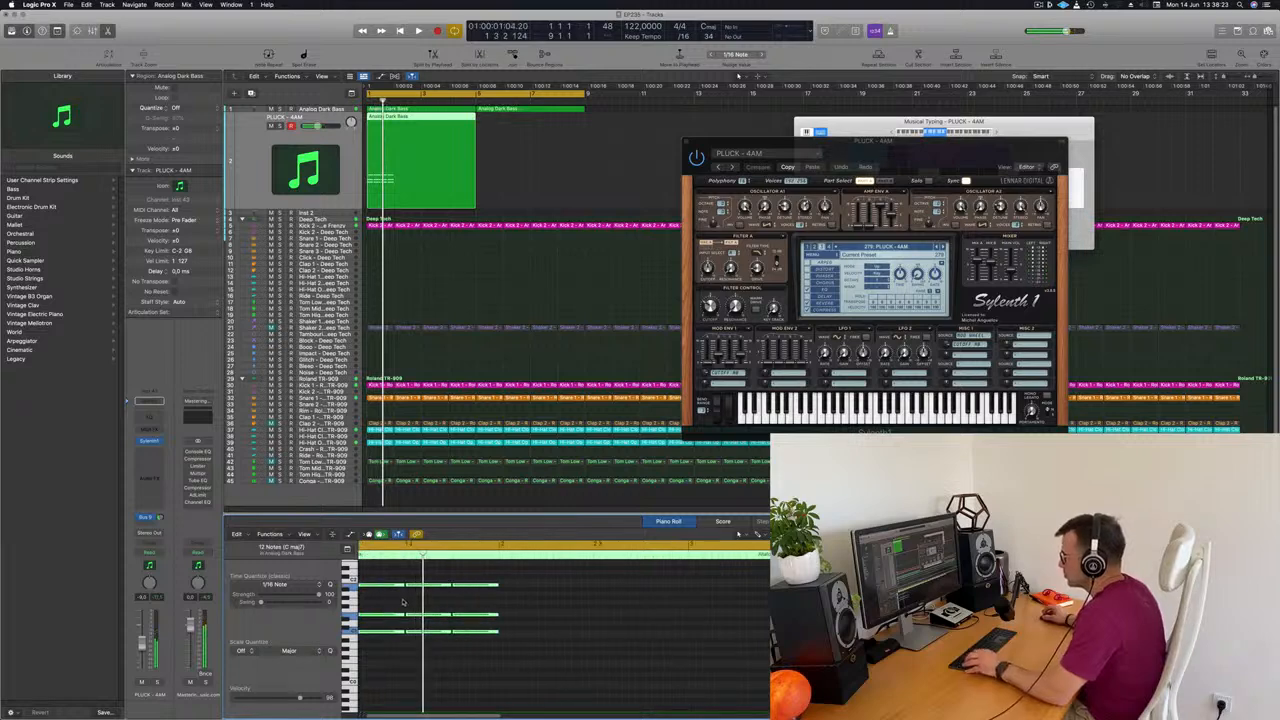
scroll(405, 597, "left", 2)
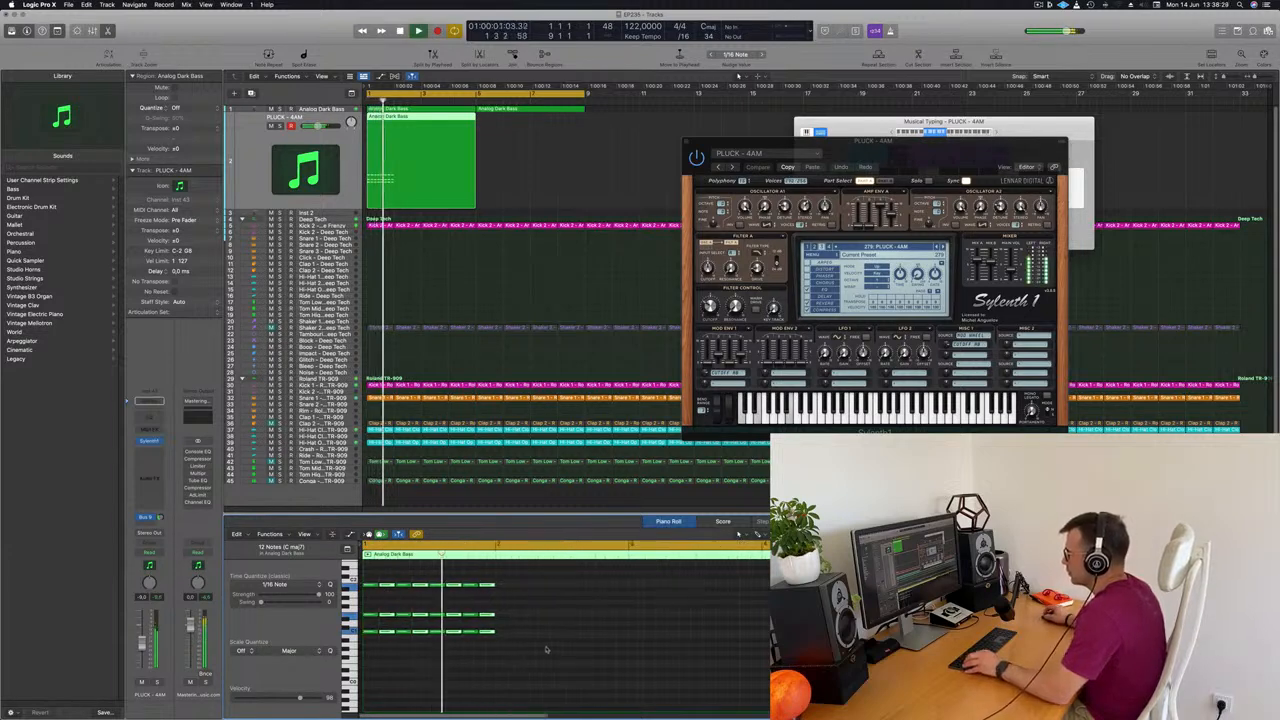
scroll(547, 625, "up", 1)
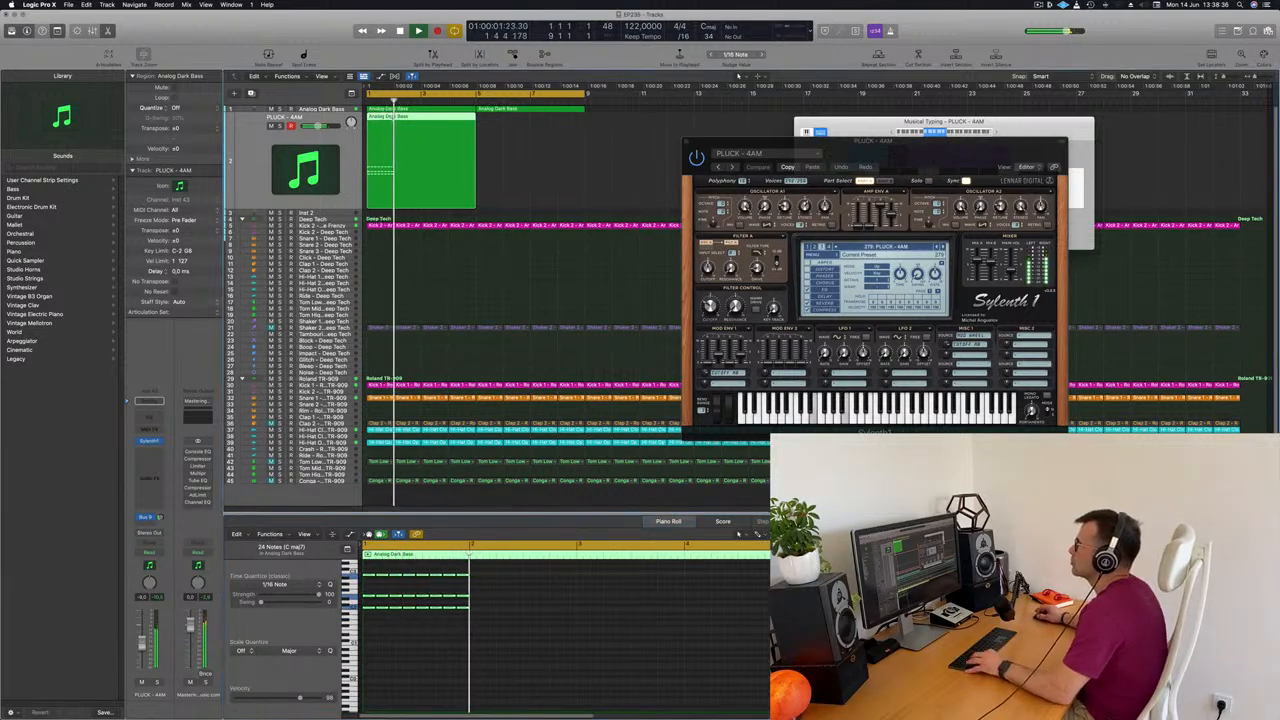
Split the pluck region at bar 2, delete the empty remainder and select the one-bar chord region
double_click(394, 125)
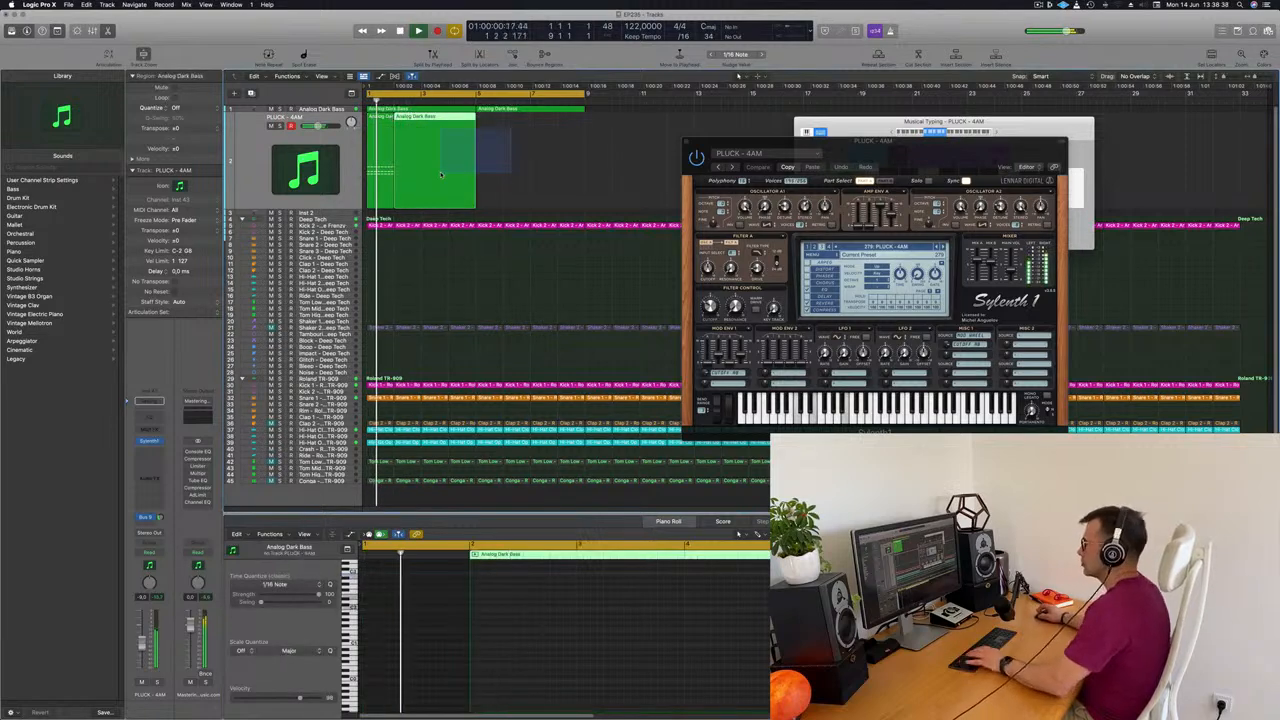
key("Delete")
left_click(378, 158)
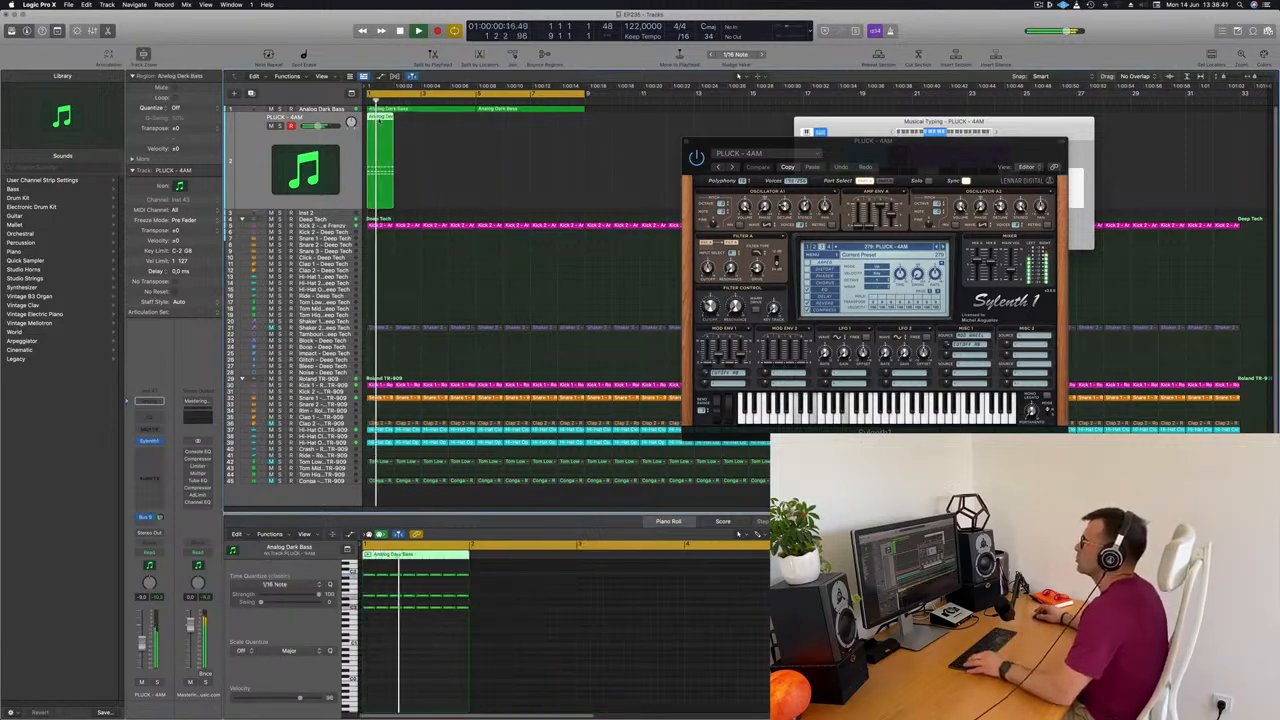
Copy the one-bar chord region until it fills bars 1 to 4 of the pluck track
left_click_drag(396, 120, 436, 141)
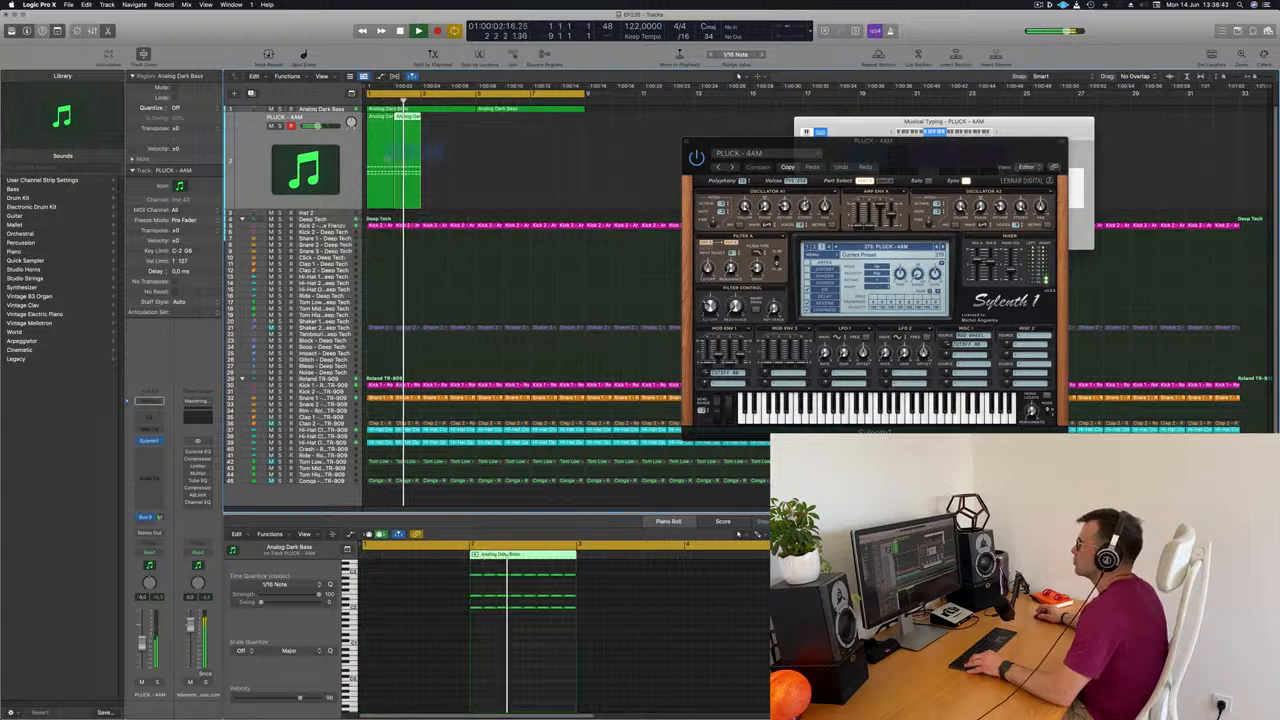
key("z")
key("z")
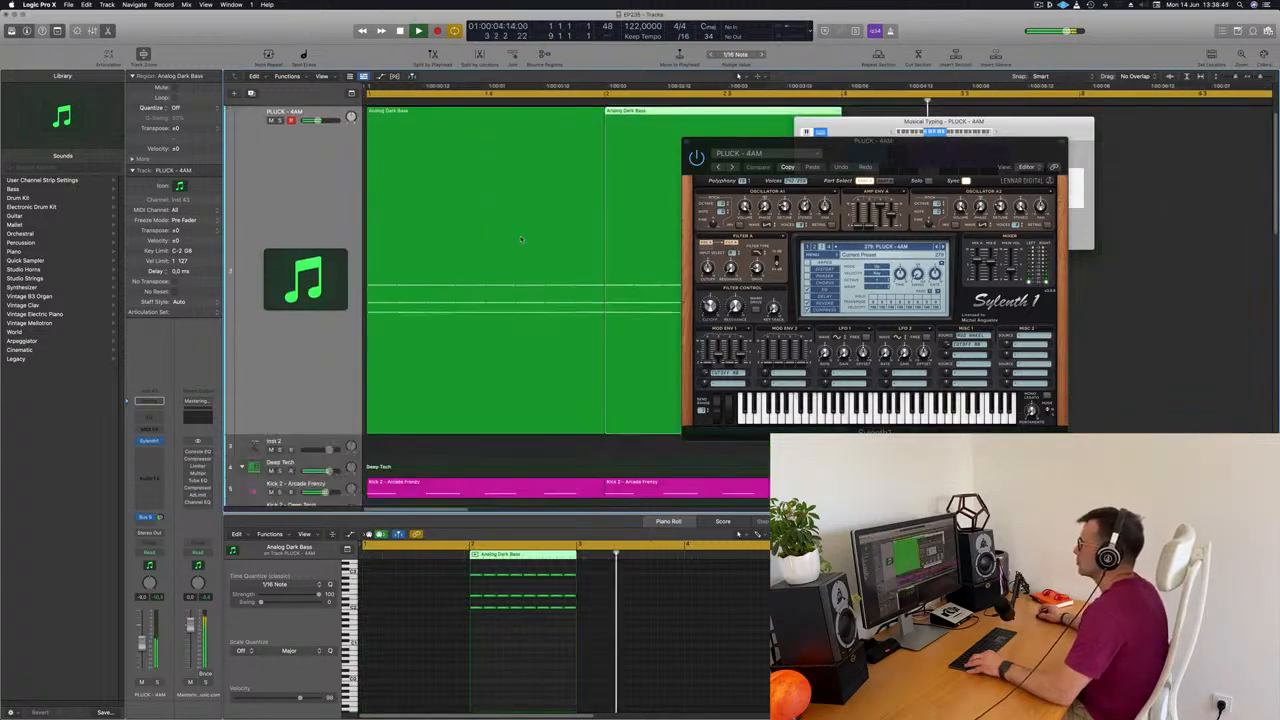
scroll(520, 238, "up", 2)
key("Return")
left_click_drag(496, 194, 458, 126)
key("Return")
left_click_drag(830, 141, 660, 158)
key("Return")
Switch Sylenth1 to PLUCK - Basic Progressive 1 and copy the four chord regions into bars 5 to 8
left_click(774, 264)
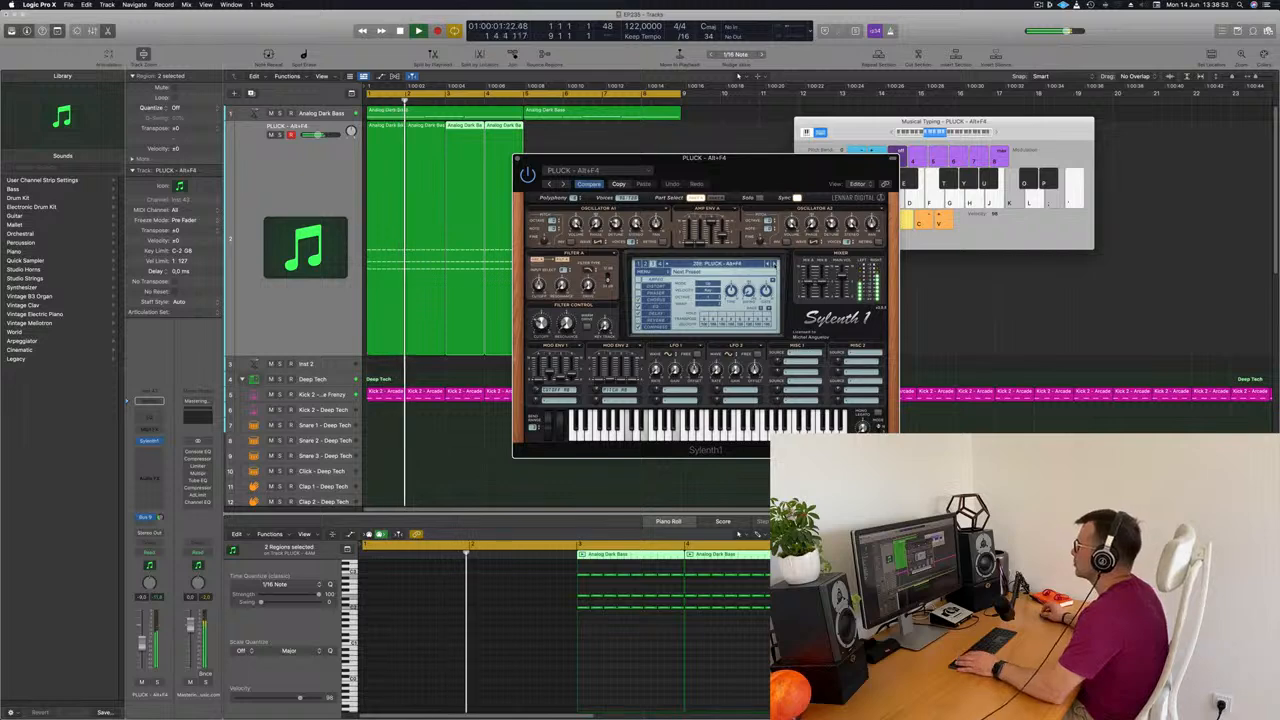
left_click(774, 264)
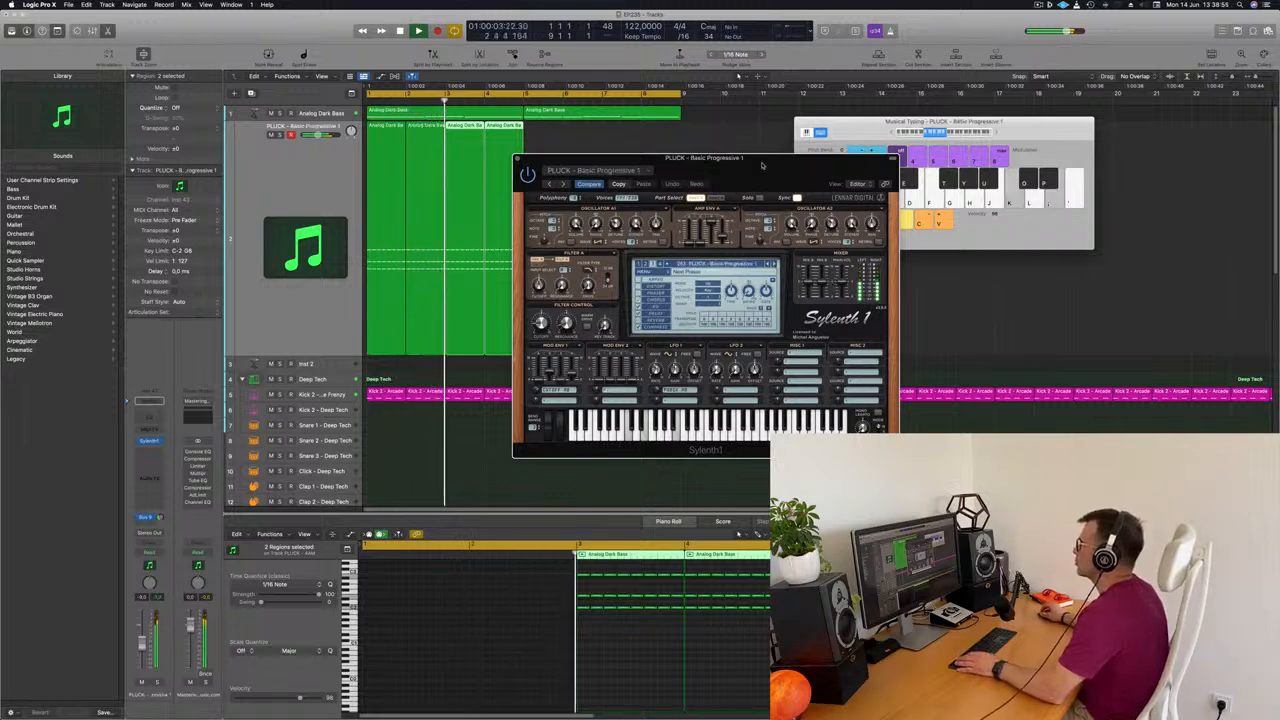
left_click_drag(600, 158, 697, 163)
left_click_drag(557, 176, 533, 138)
mouse_move(818, 186)
left_mouse_down()
mouse_move(701, 229)
mouse_move(822, 200)
left_mouse_up()
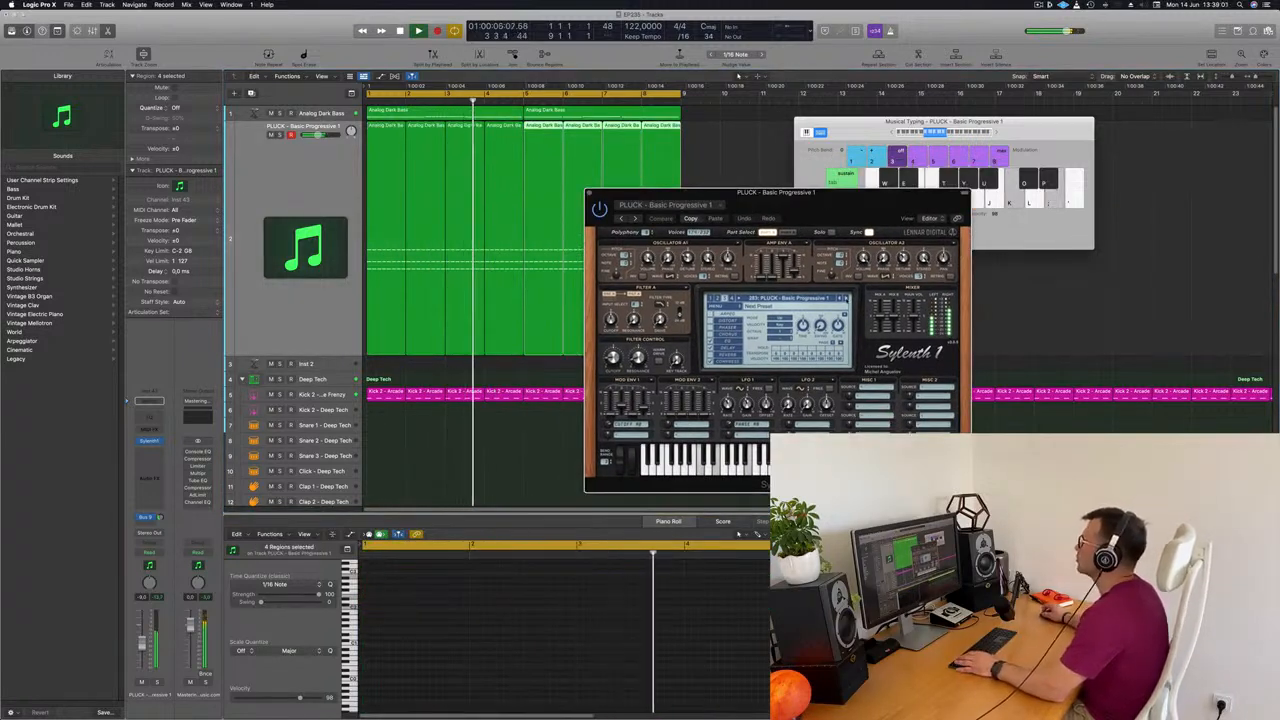
Audition further Sylenth1 pluck presets over the loop up to PLUCK - Deadmau5 Thing 2 and close the plug-in window
left_click(847, 299)
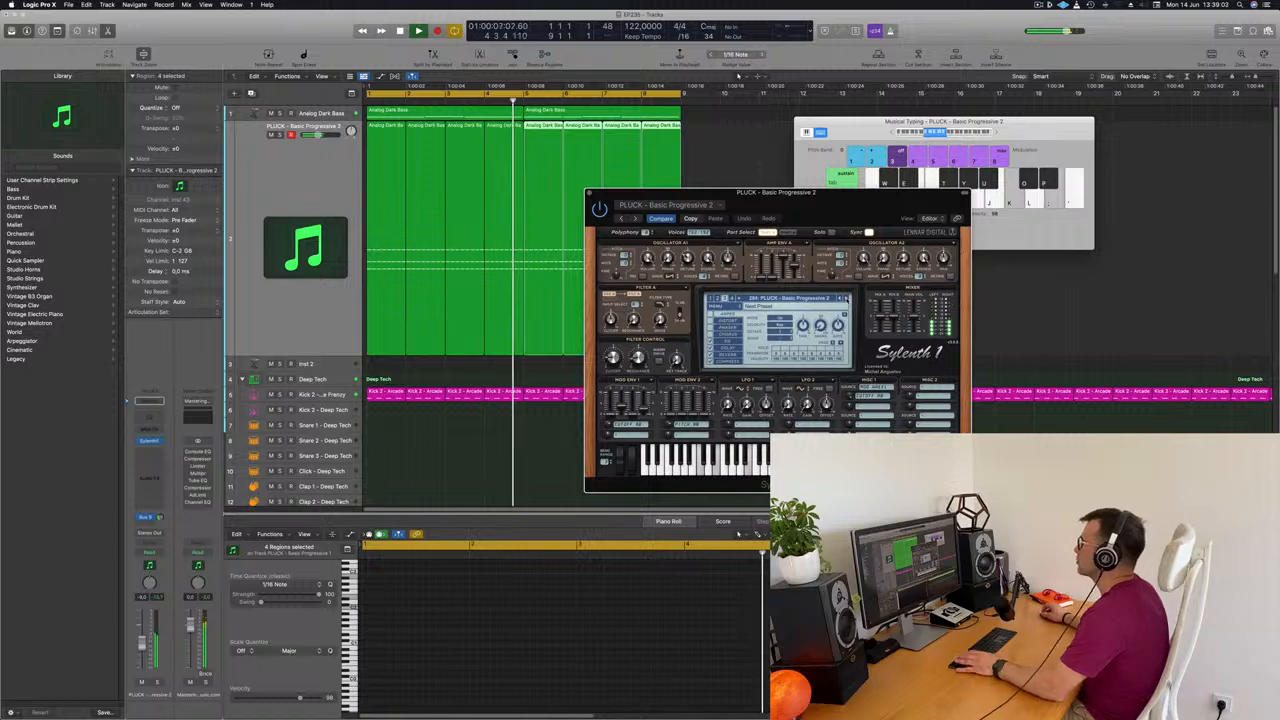
left_click(847, 299)
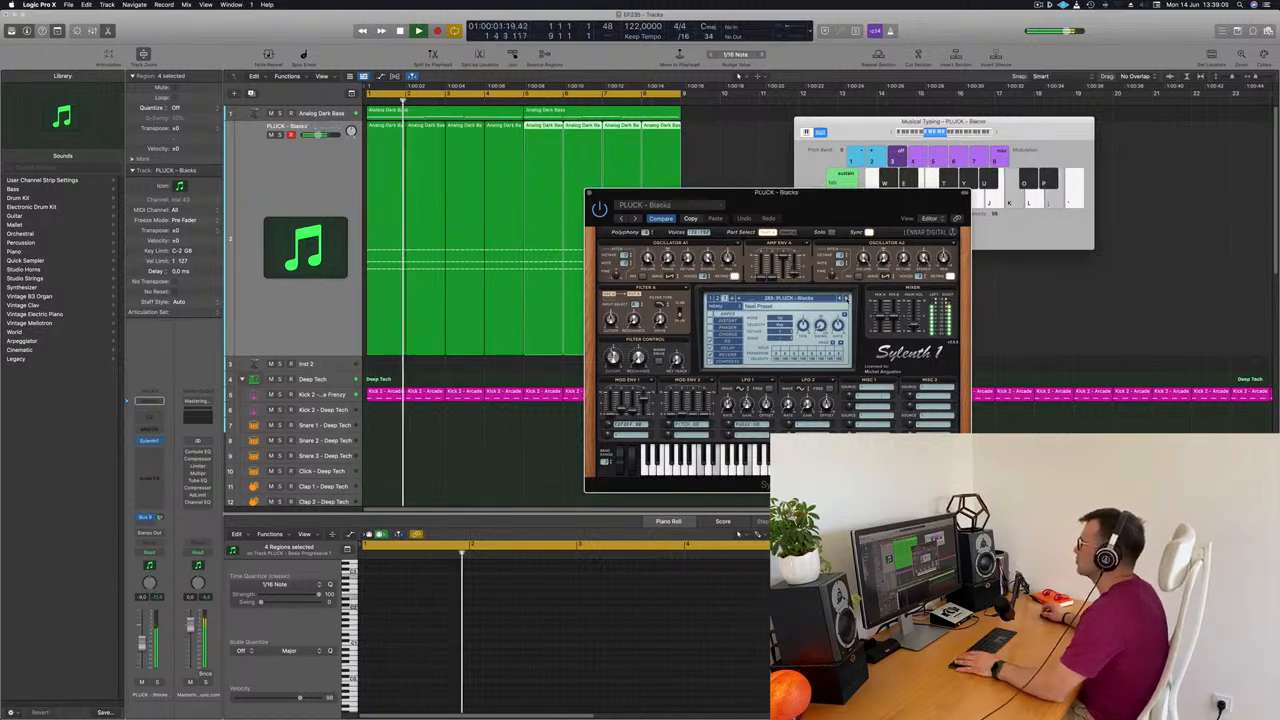
left_click(847, 299)
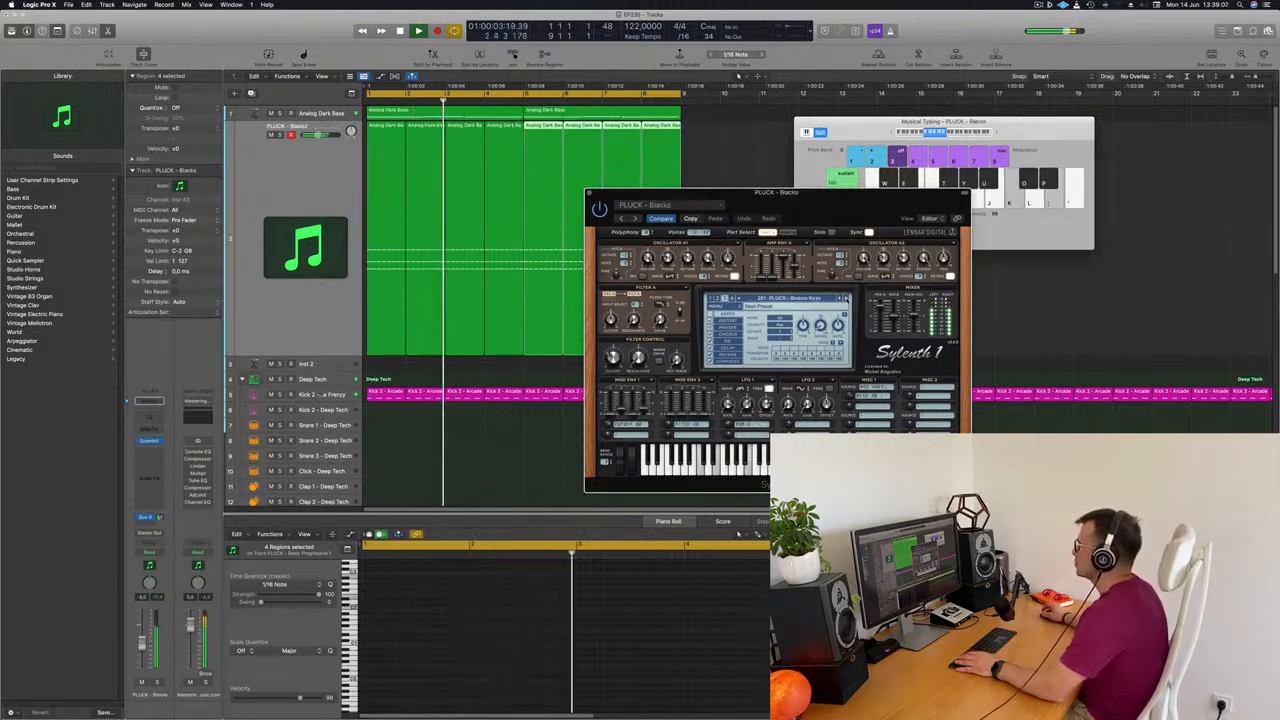
left_click(847, 299)
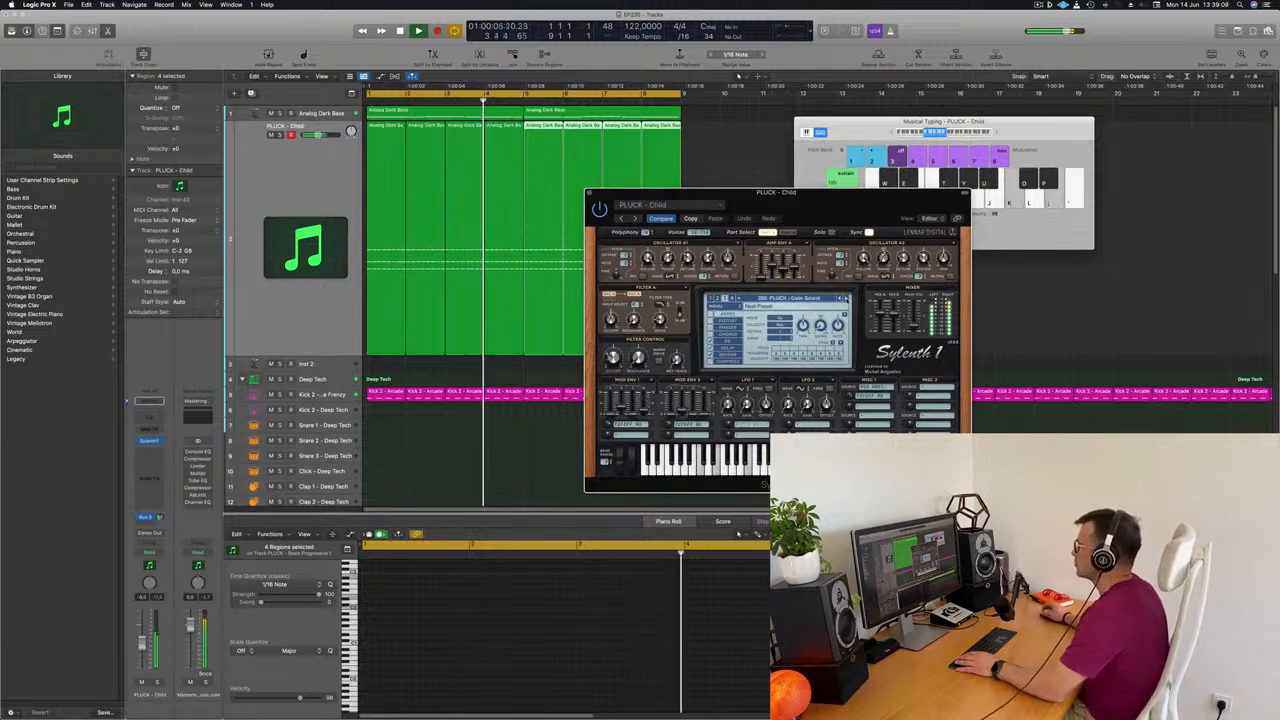
left_click(847, 299)
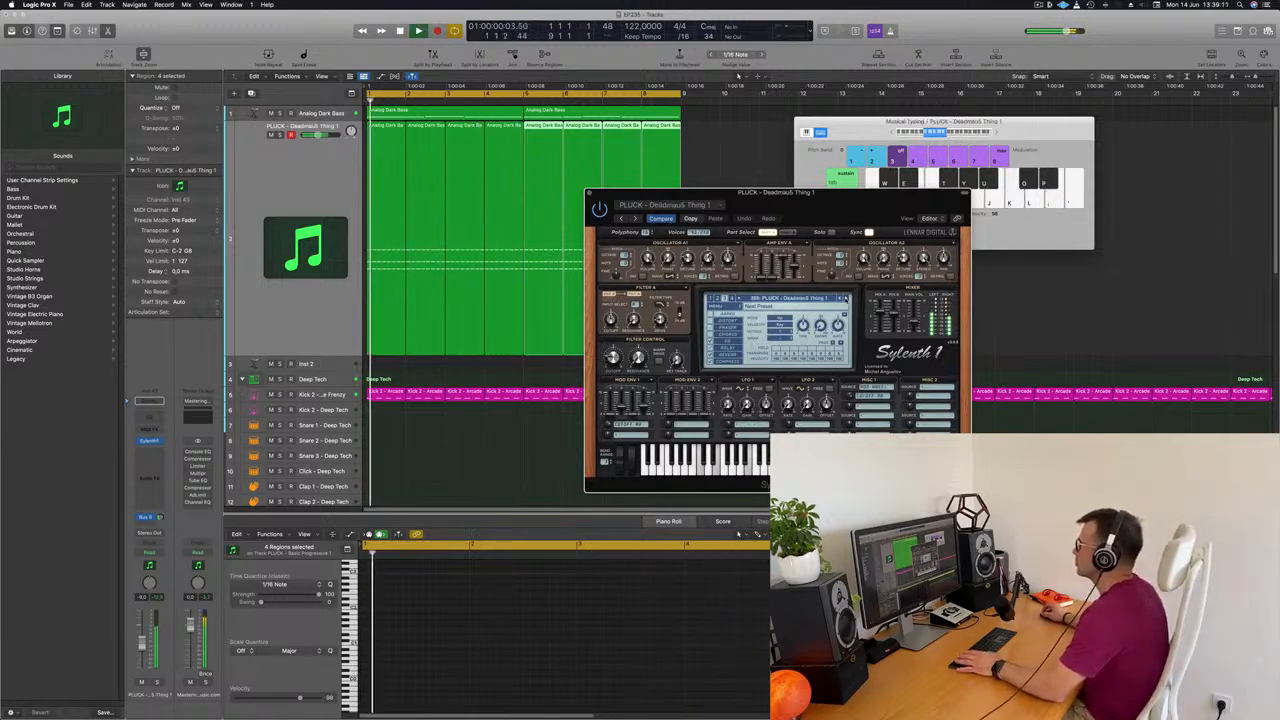
left_click_drag(859, 203, 911, 198)
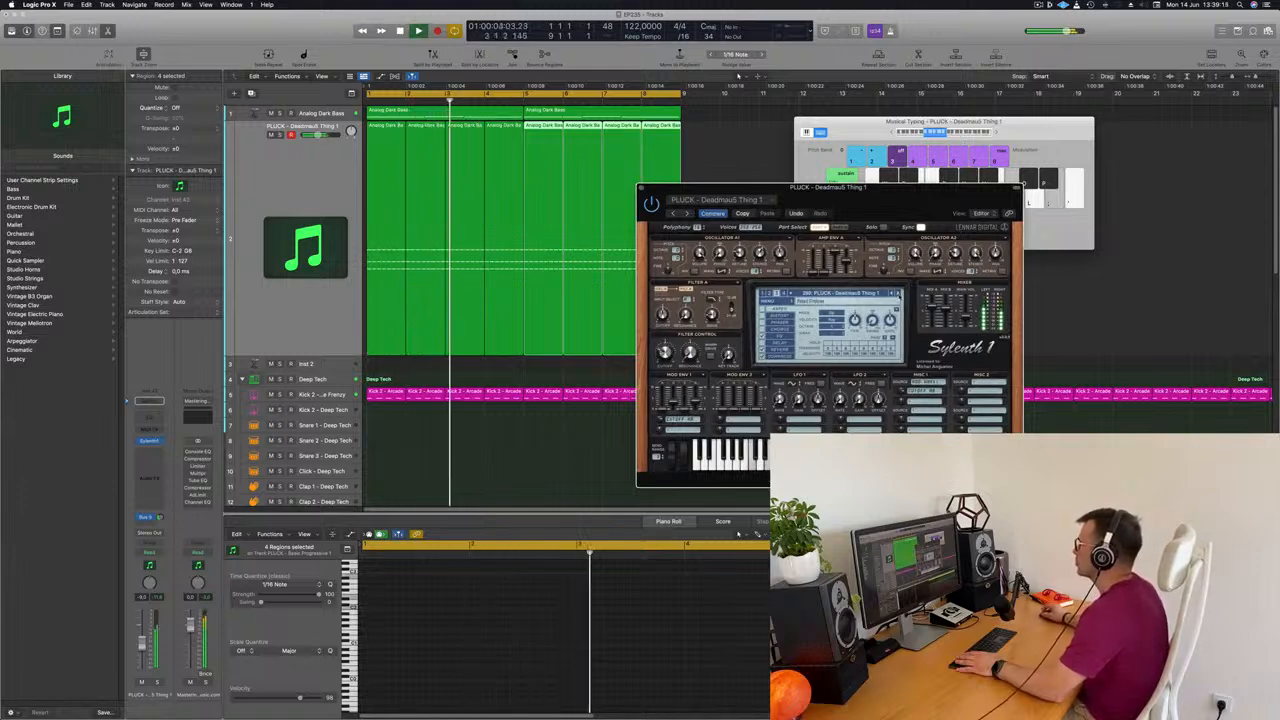
left_click(898, 294)
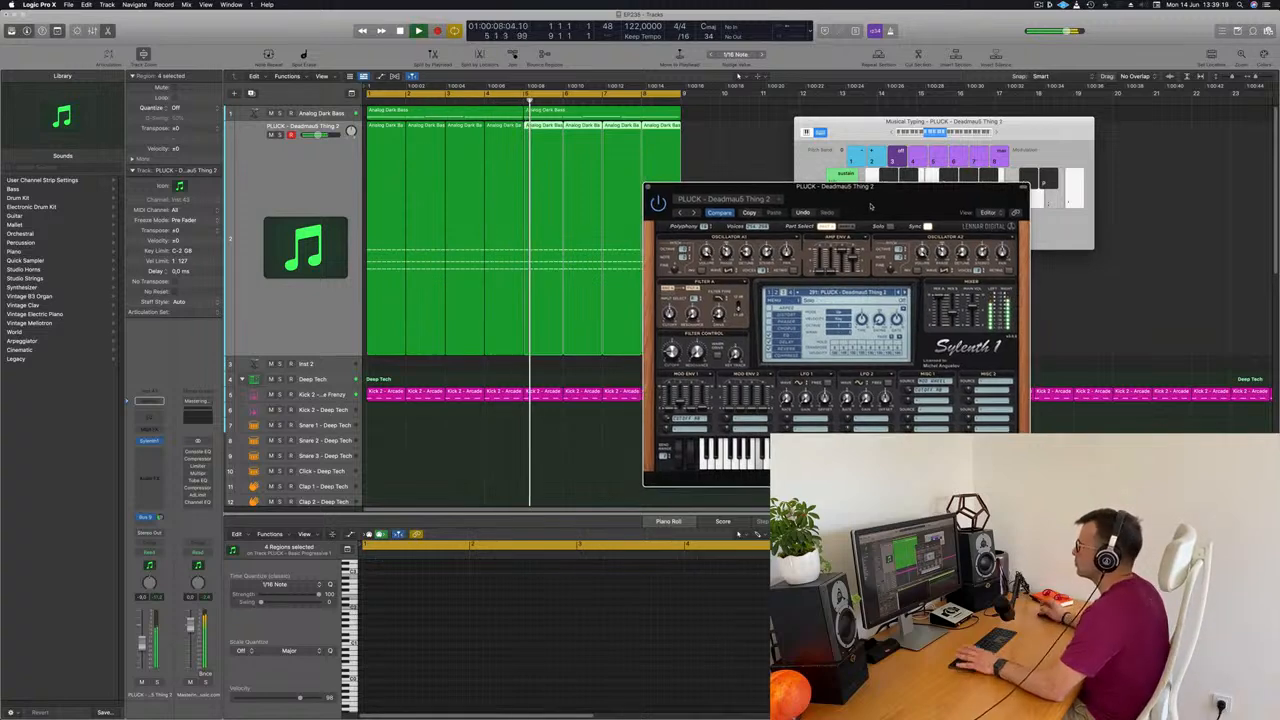
left_click_drag(862, 209, 830, 252)
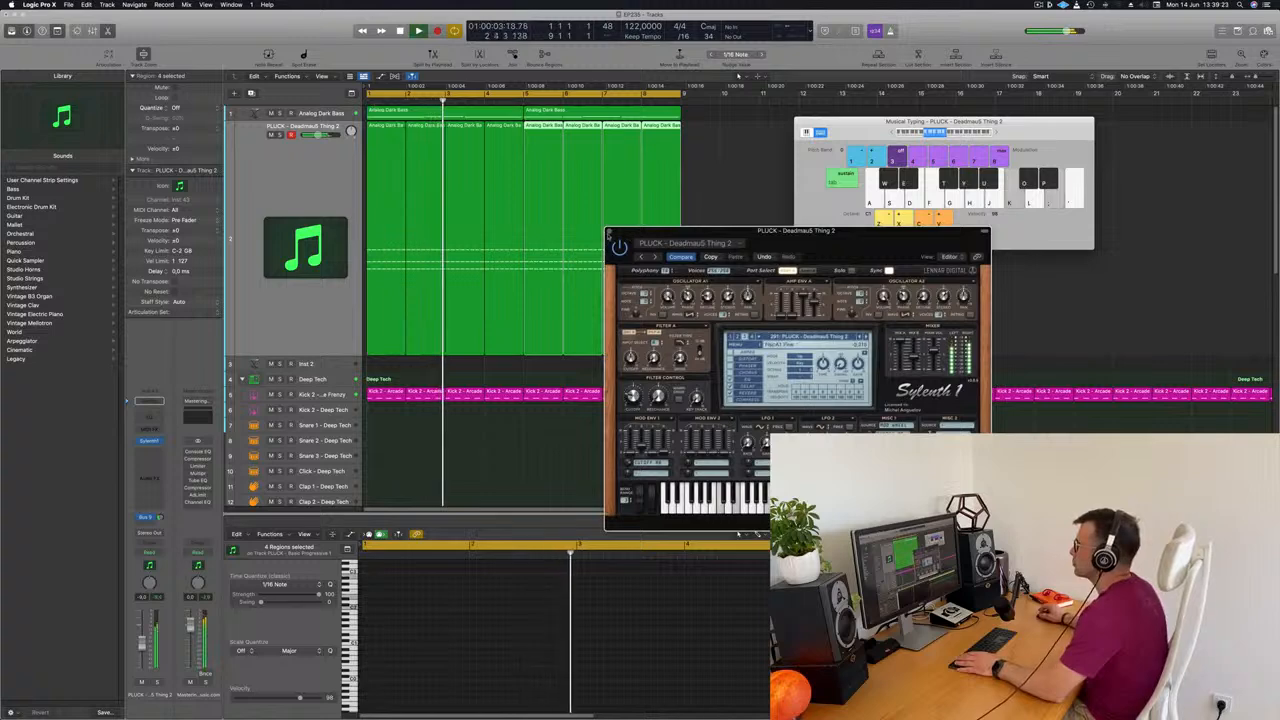
left_click(609, 231)
key("Return")
Open Alchemy on the Analog Dark Bass track and adjust its Cutoff 2 control
left_click(330, 114)
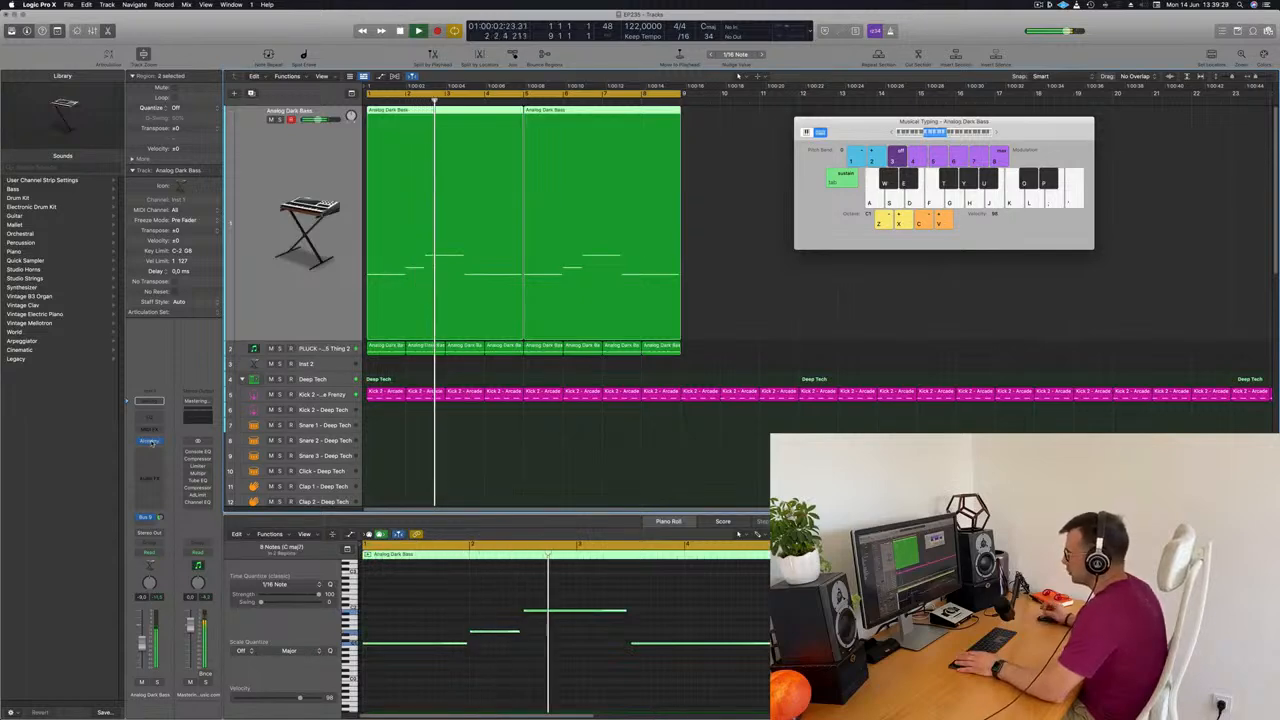
left_click(149, 441)
left_click_drag(922, 127, 912, 125)
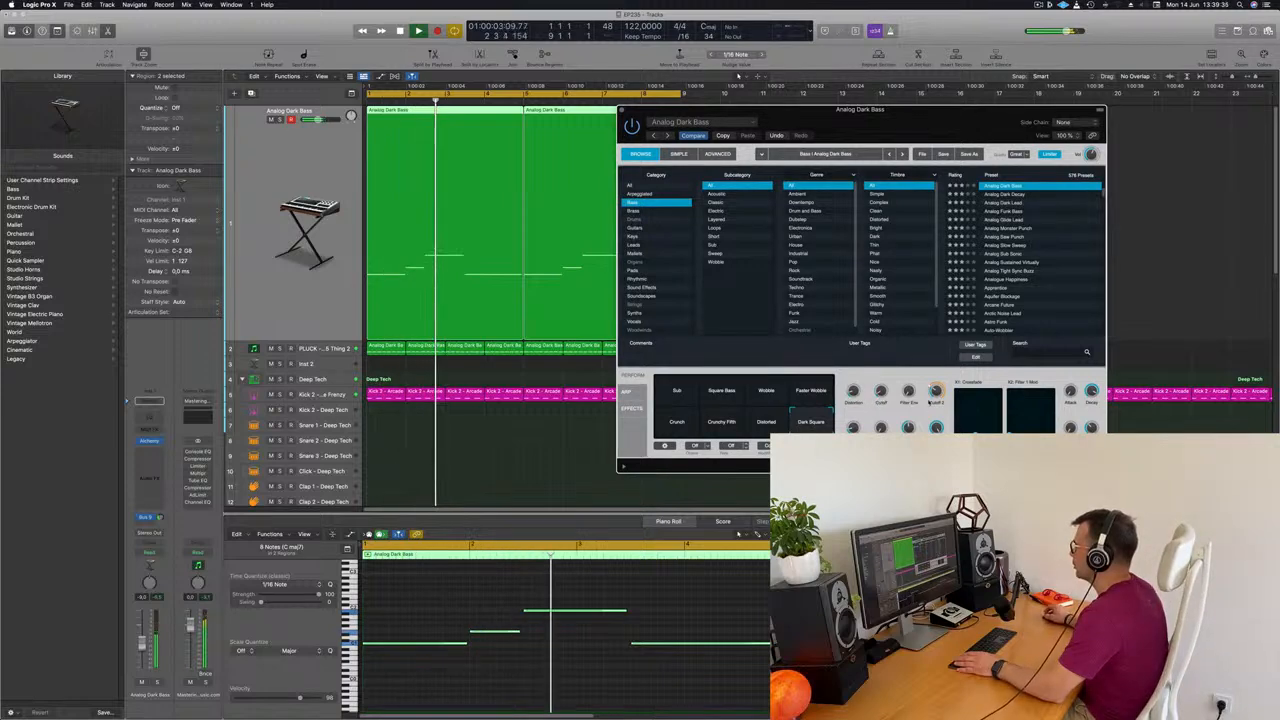
left_click_drag(936, 392, 936, 396)
key("Return")
left_click_drag(880, 110, 915, 59)
key("Return")
Raise the Analog Dark Bass track's volume slightly and fine-tune Alchemy's Cutoff 2 while the loop plays
left_click(142, 646)
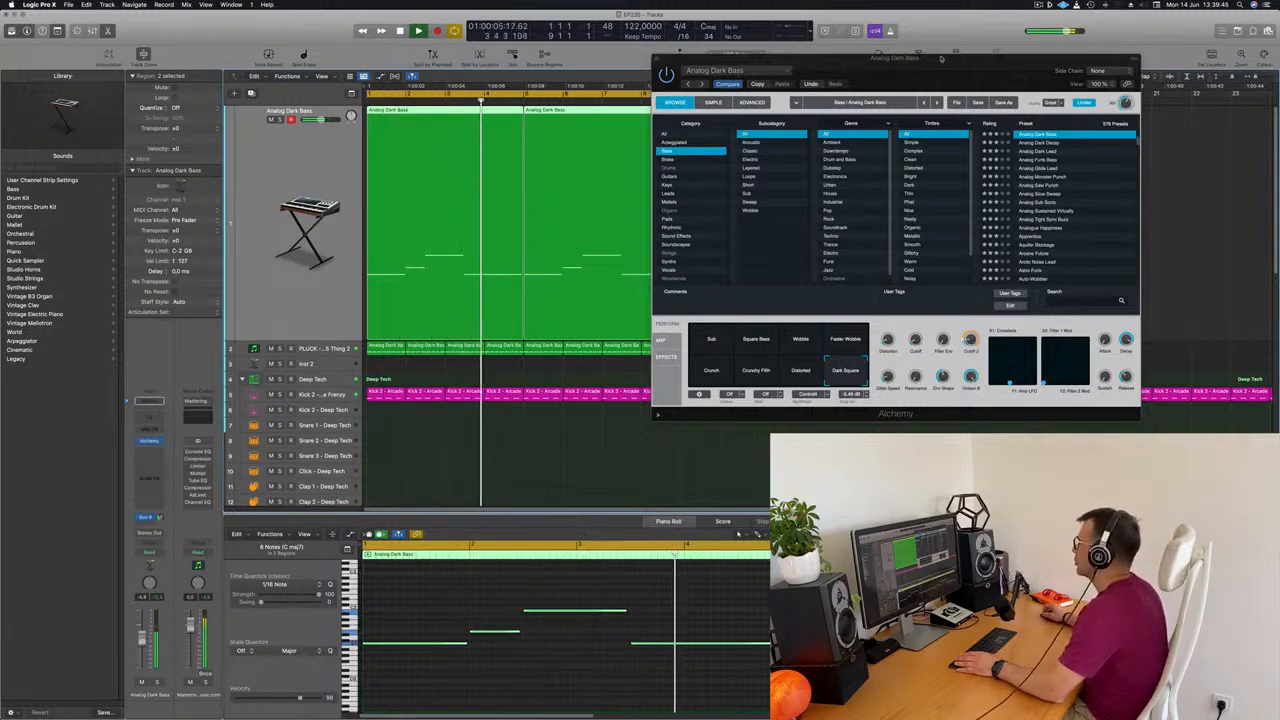
left_click_drag(933, 68, 773, 160)
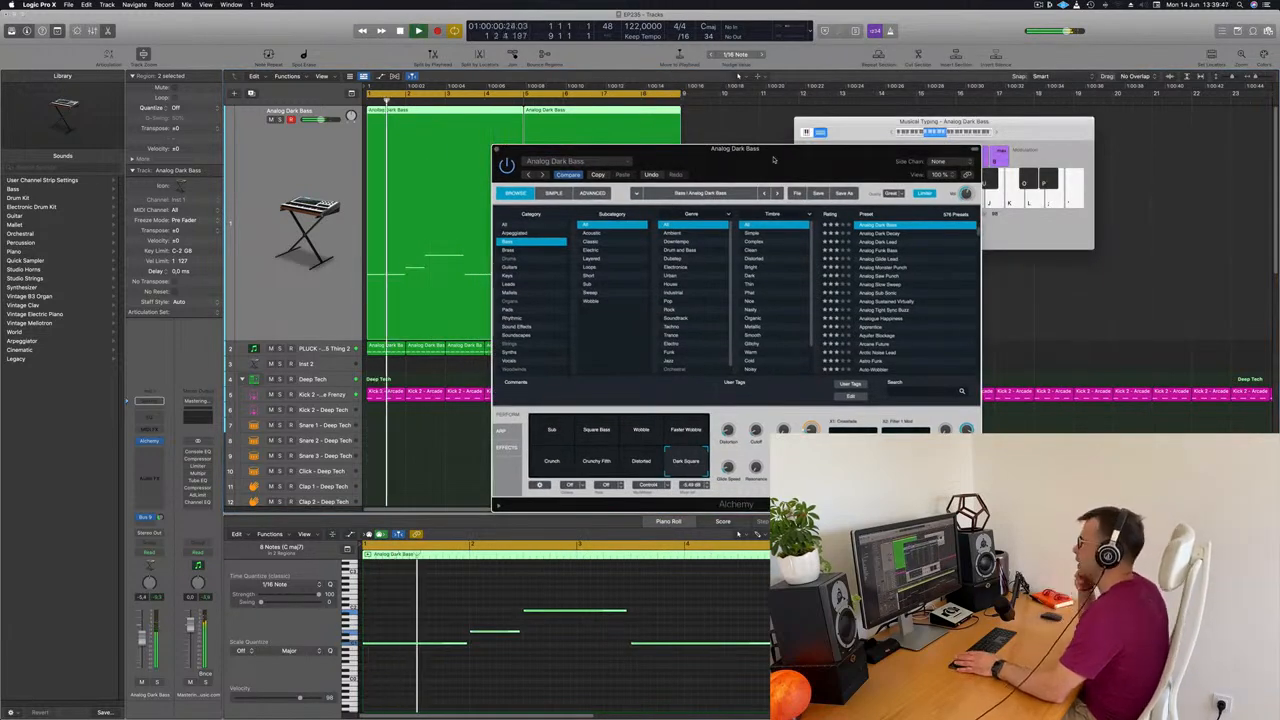
left_click_drag(773, 160, 853, 90)
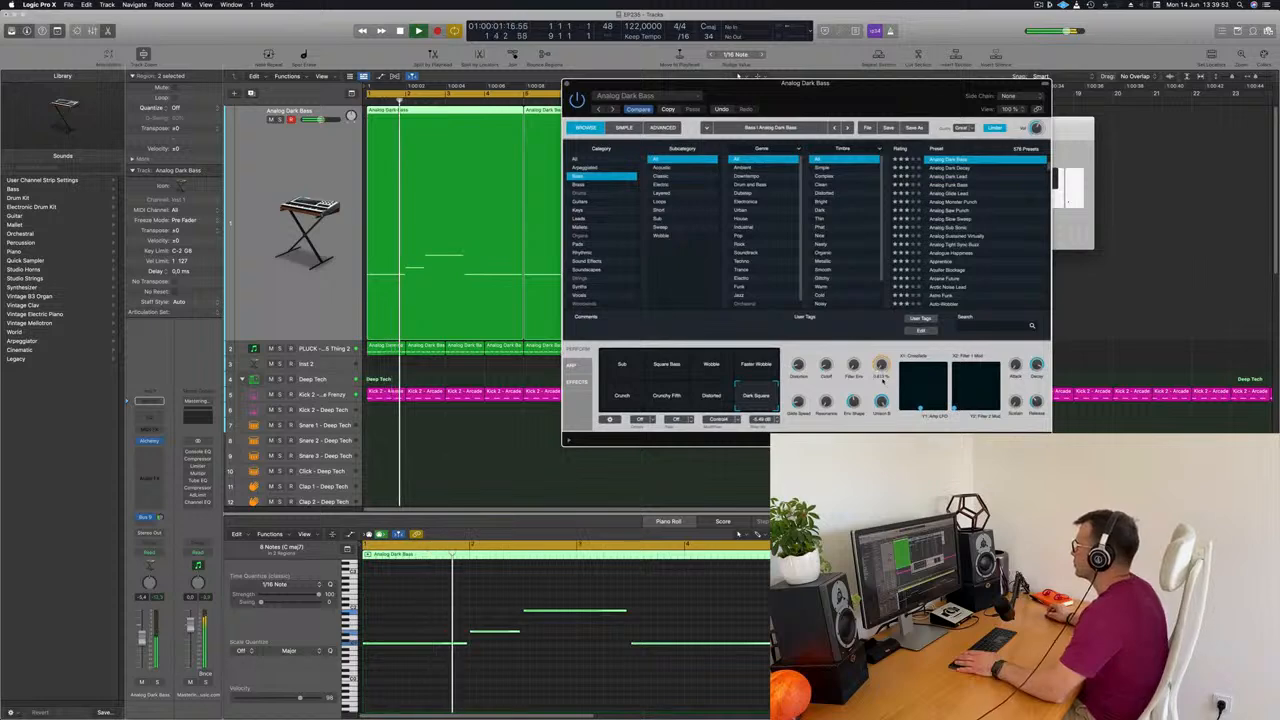
left_click_drag(737, 76, 809, 70)
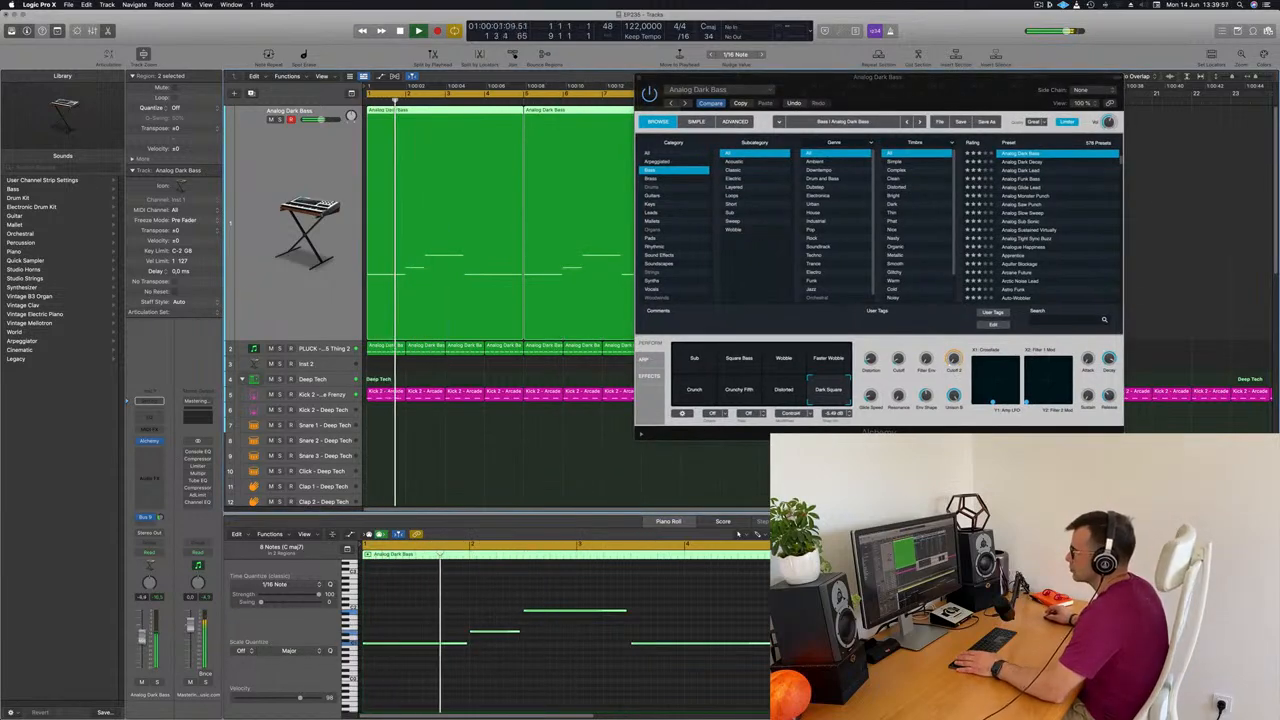
Reopen Sylenth1 on the pluck track and audition the following presets over the loop up to PLUCK - Play And Win Stuff 6
left_click(326, 349)
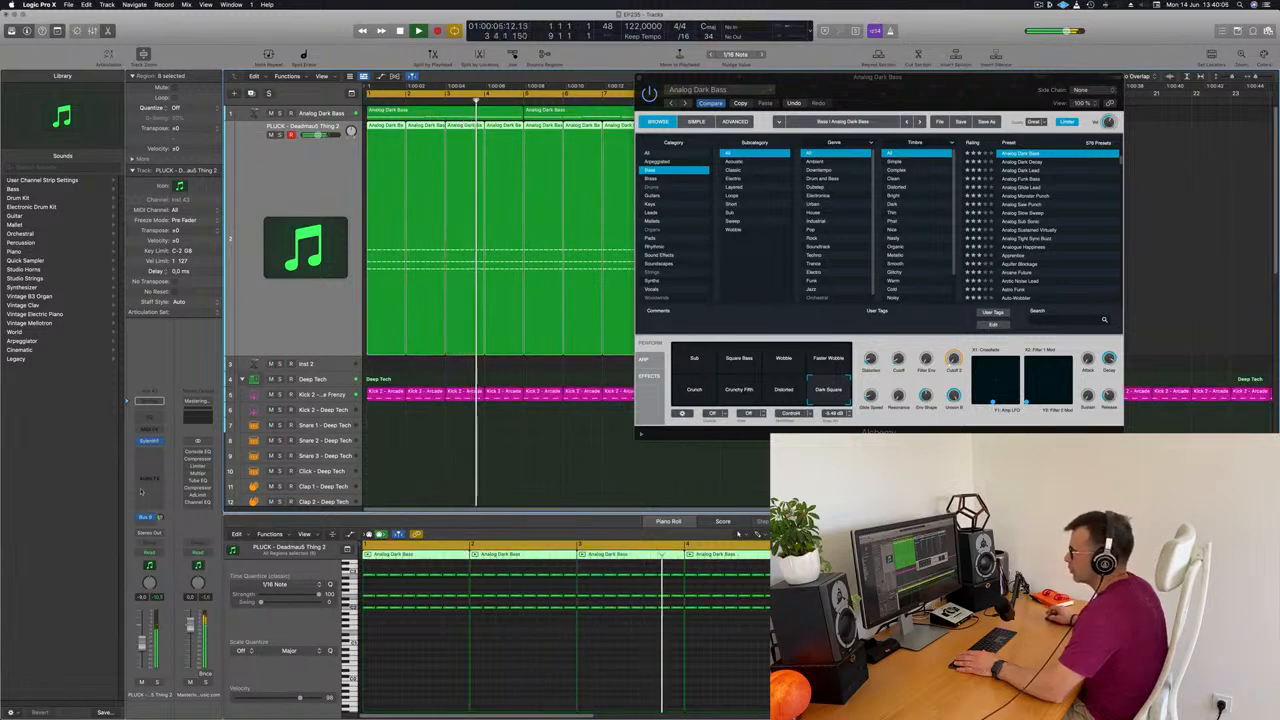
left_click(149, 441)
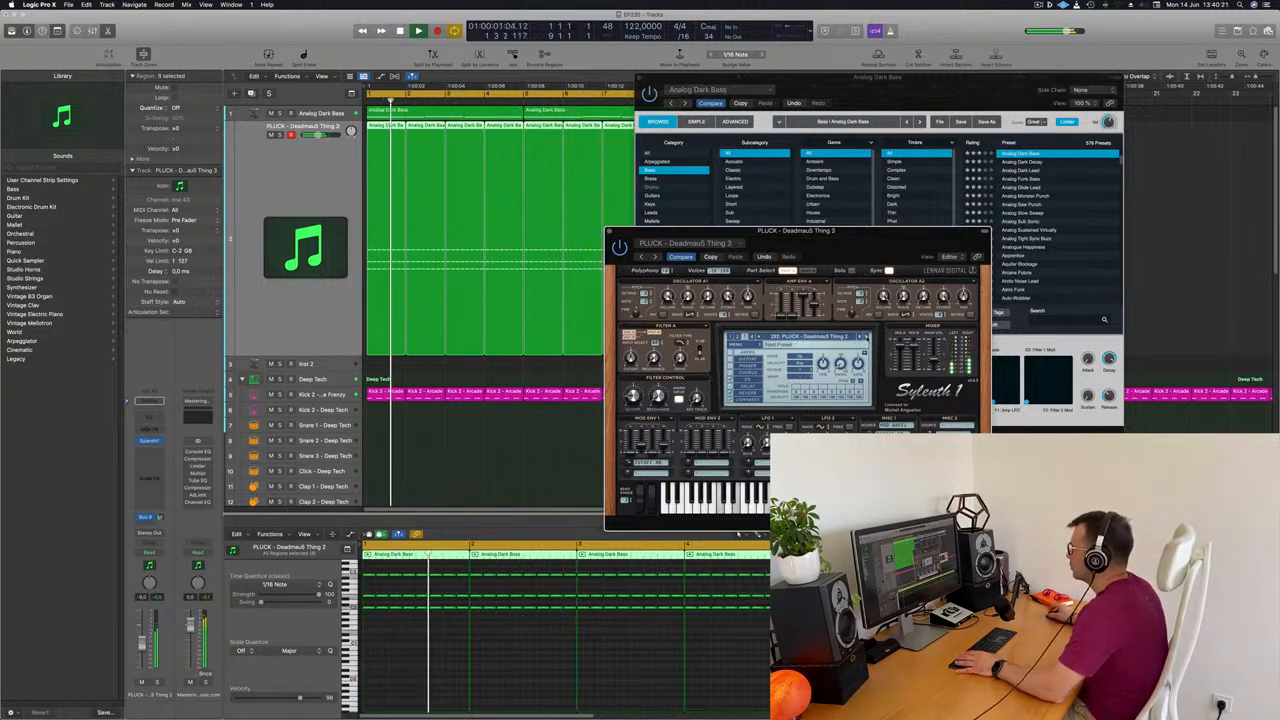
left_click(865, 338)
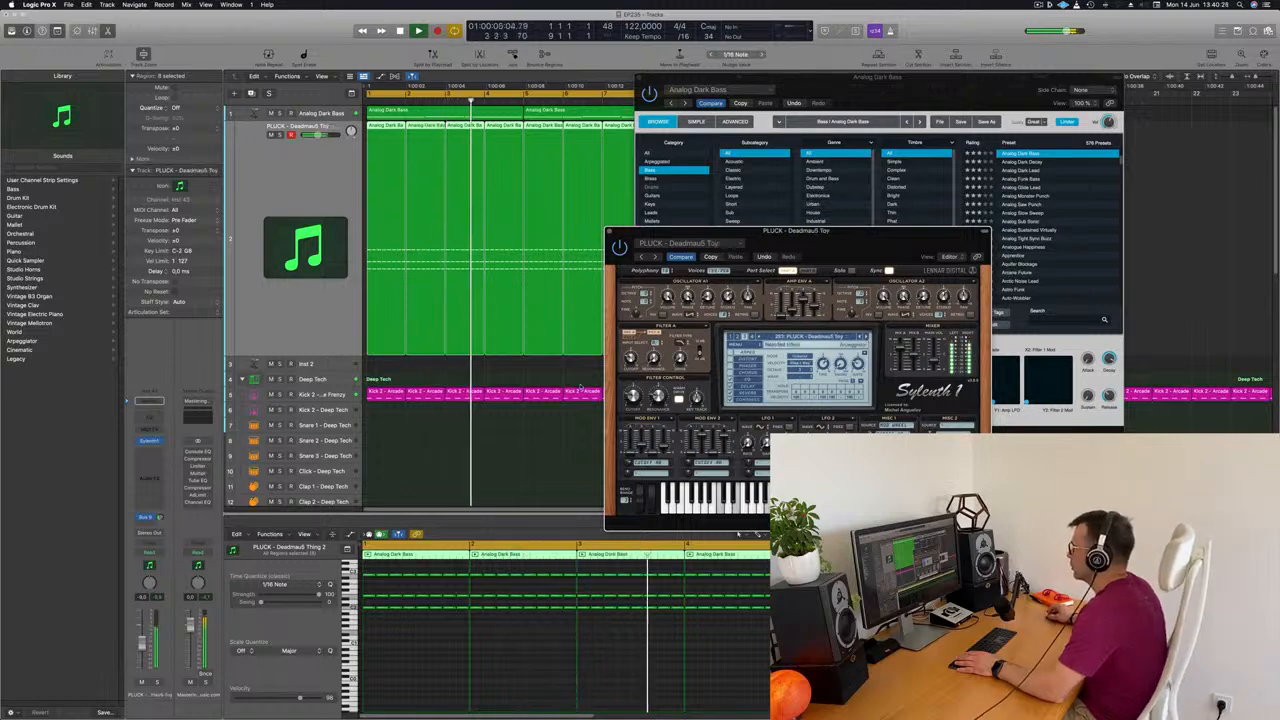
left_click(865, 338)
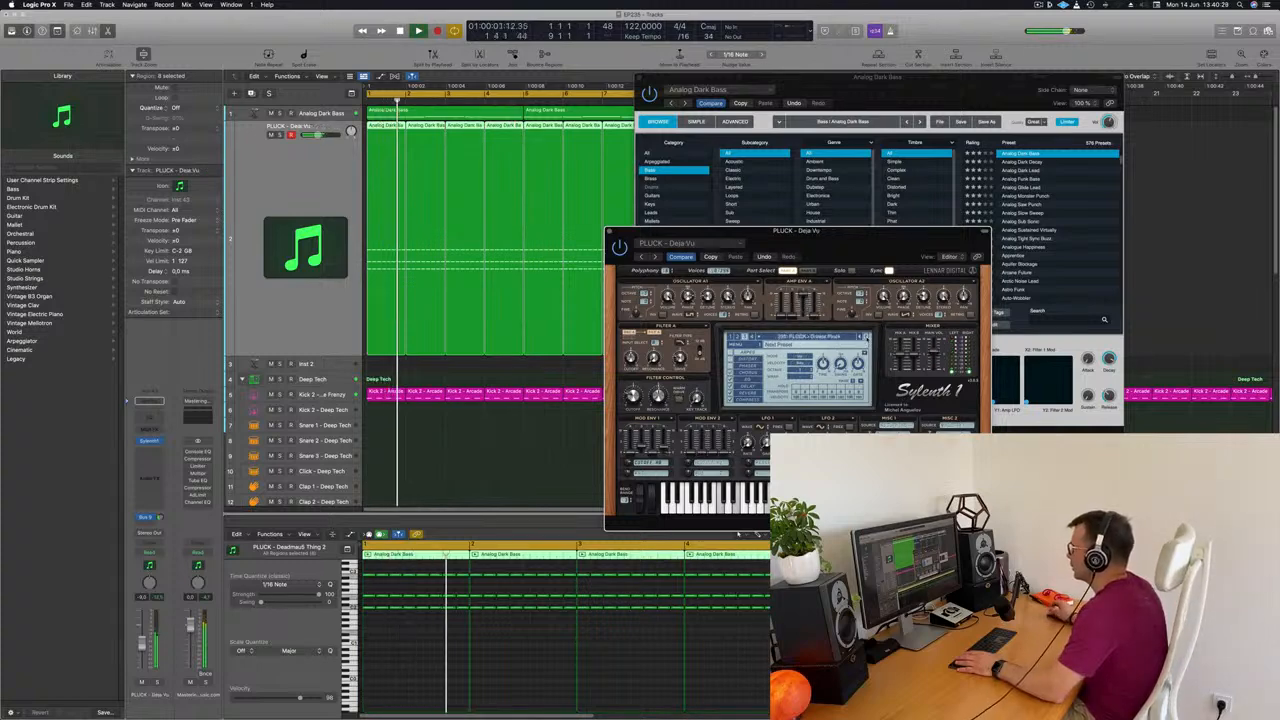
left_click(866, 338)
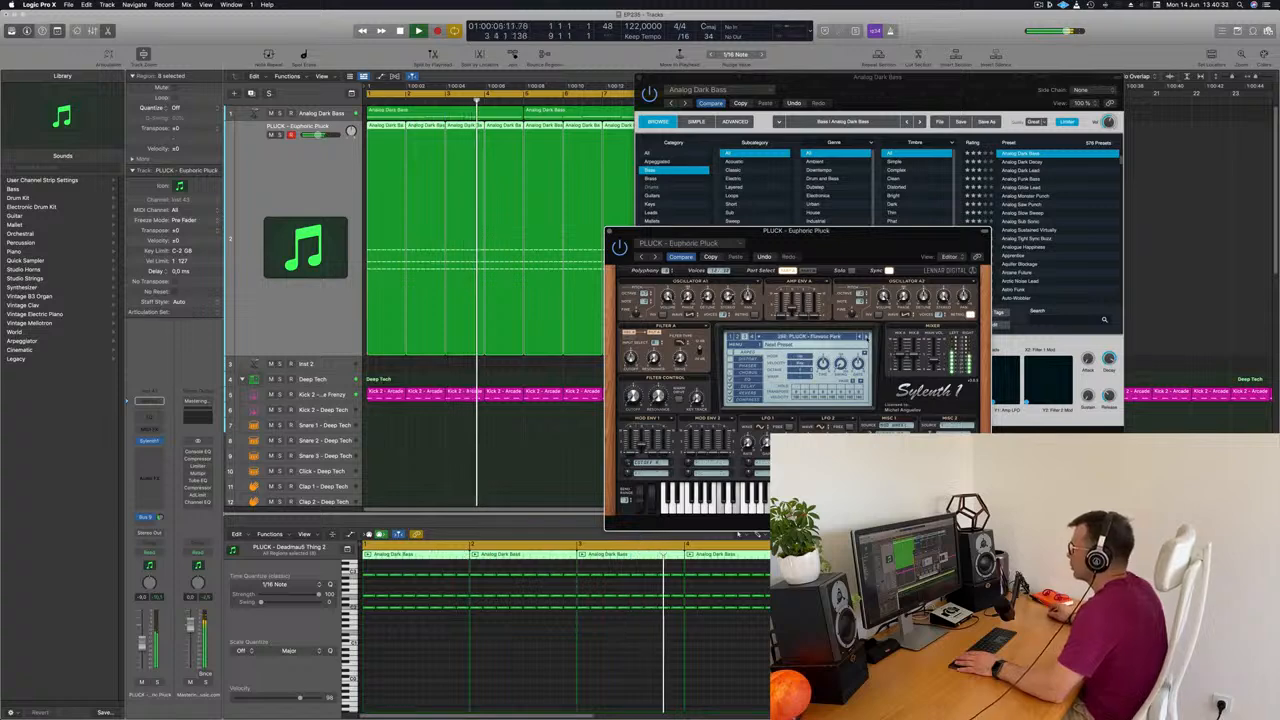
left_click(866, 338)
left_click(866, 338)
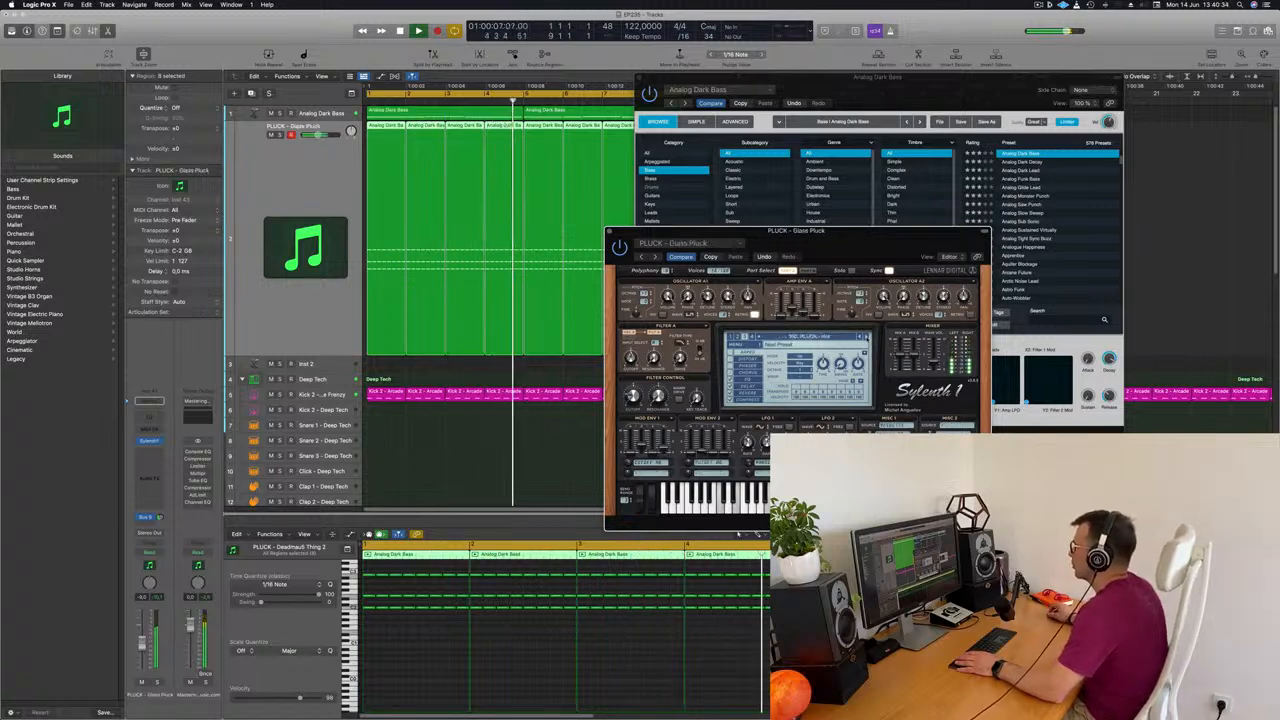
left_click(866, 338)
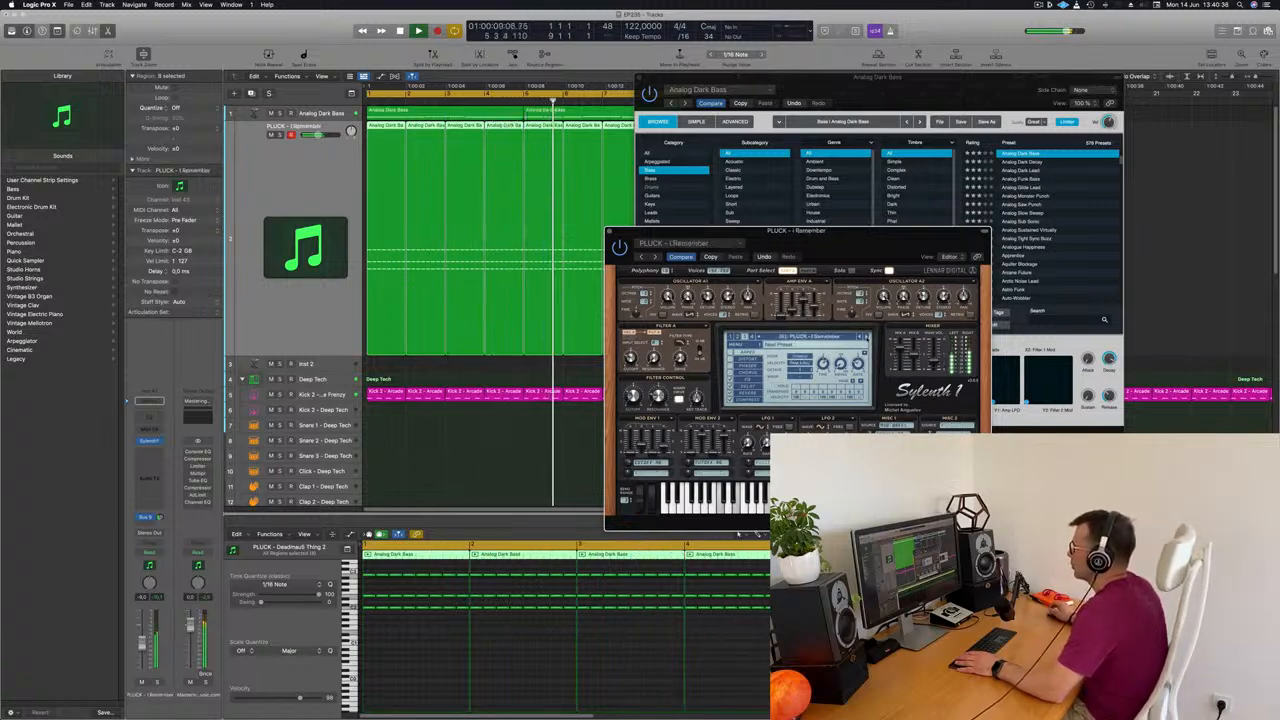
left_click(866, 338)
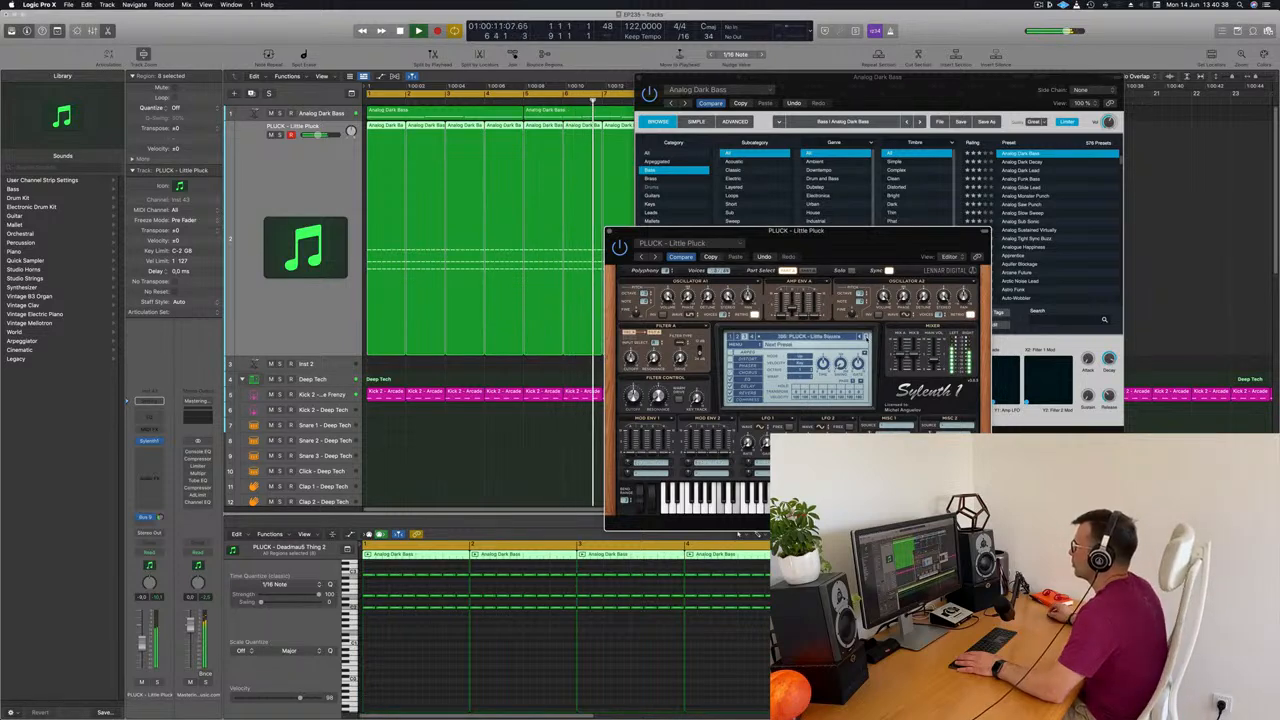
left_click(866, 338)
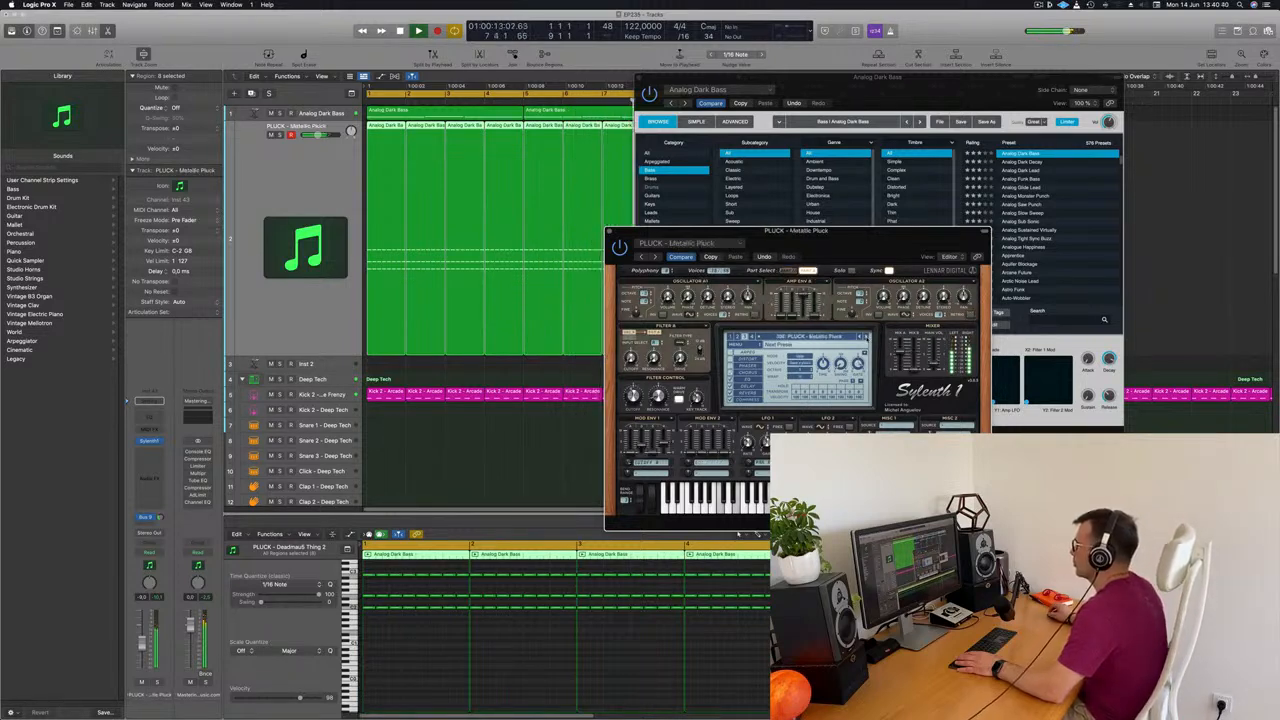
left_click(866, 338)
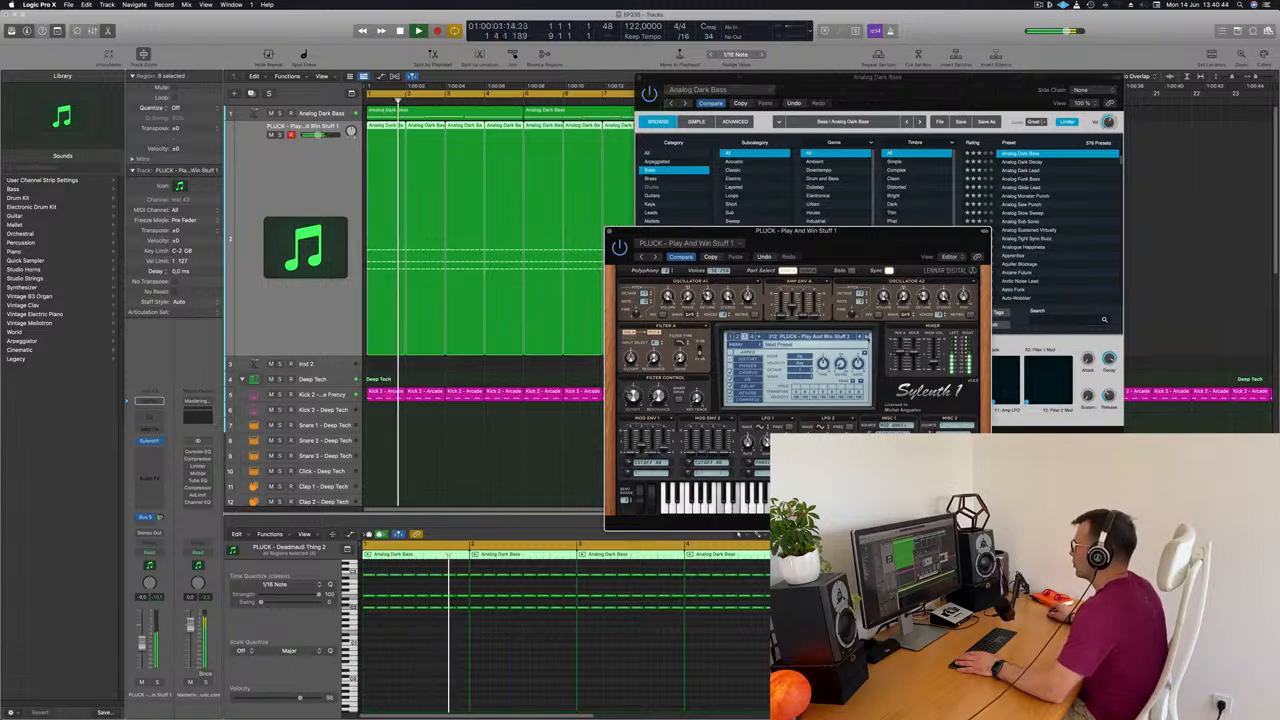
left_click(867, 338)
left_click(867, 338)
left_click(867, 338)
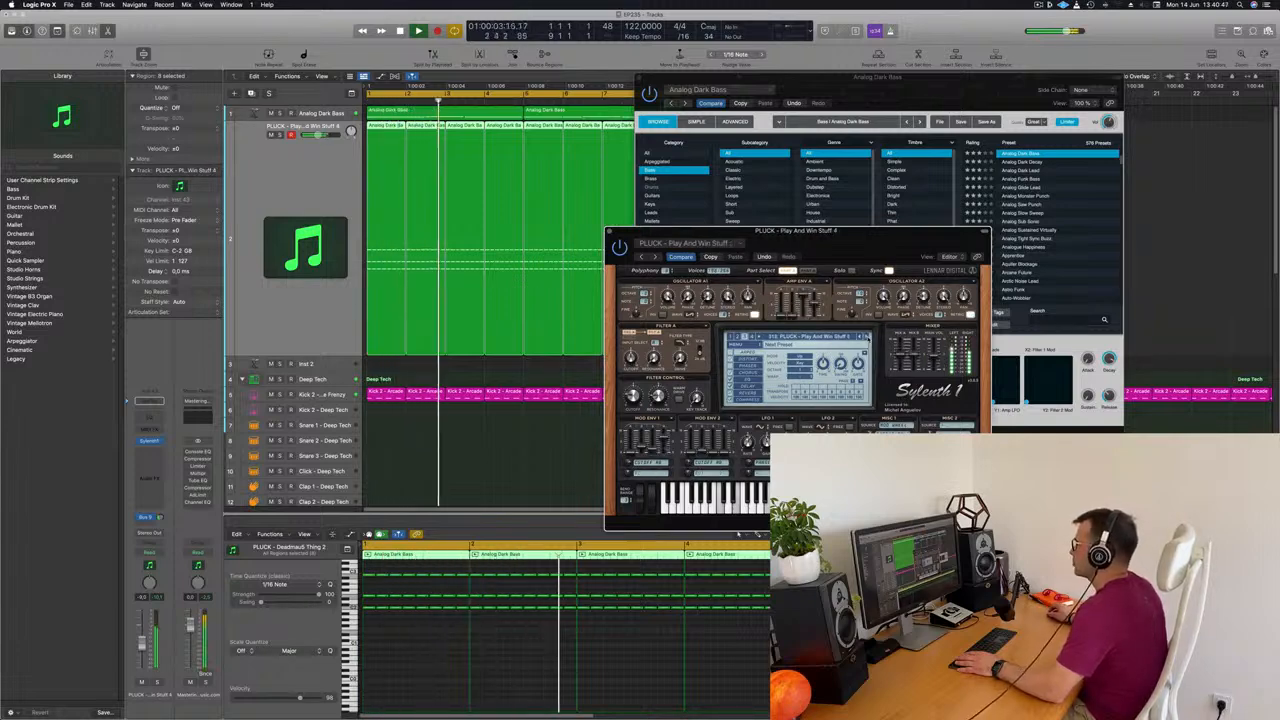
Raise the Filter Control cutoff of the Sylenth1 pluck slightly and close the Sylenth1 and Alchemy plug-in windows
left_click_drag(858, 248, 830, 230)
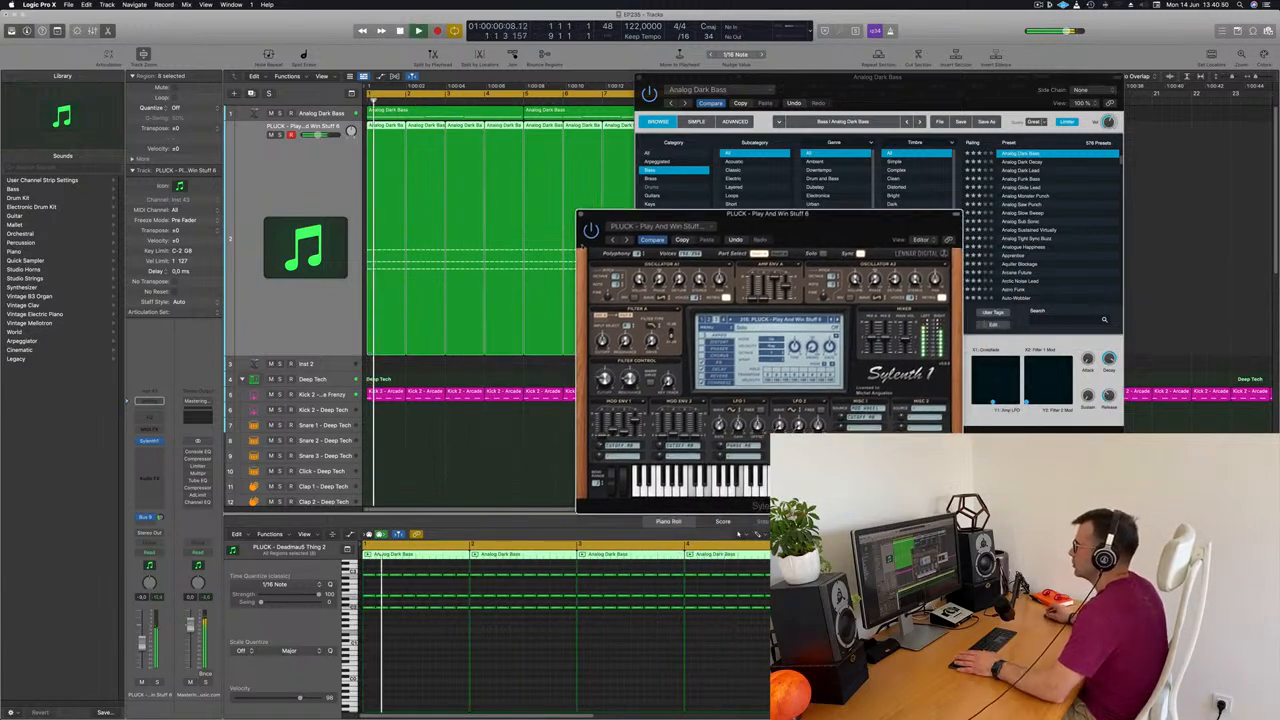
left_click(142, 643)
left_click_drag(604, 379, 605, 371)
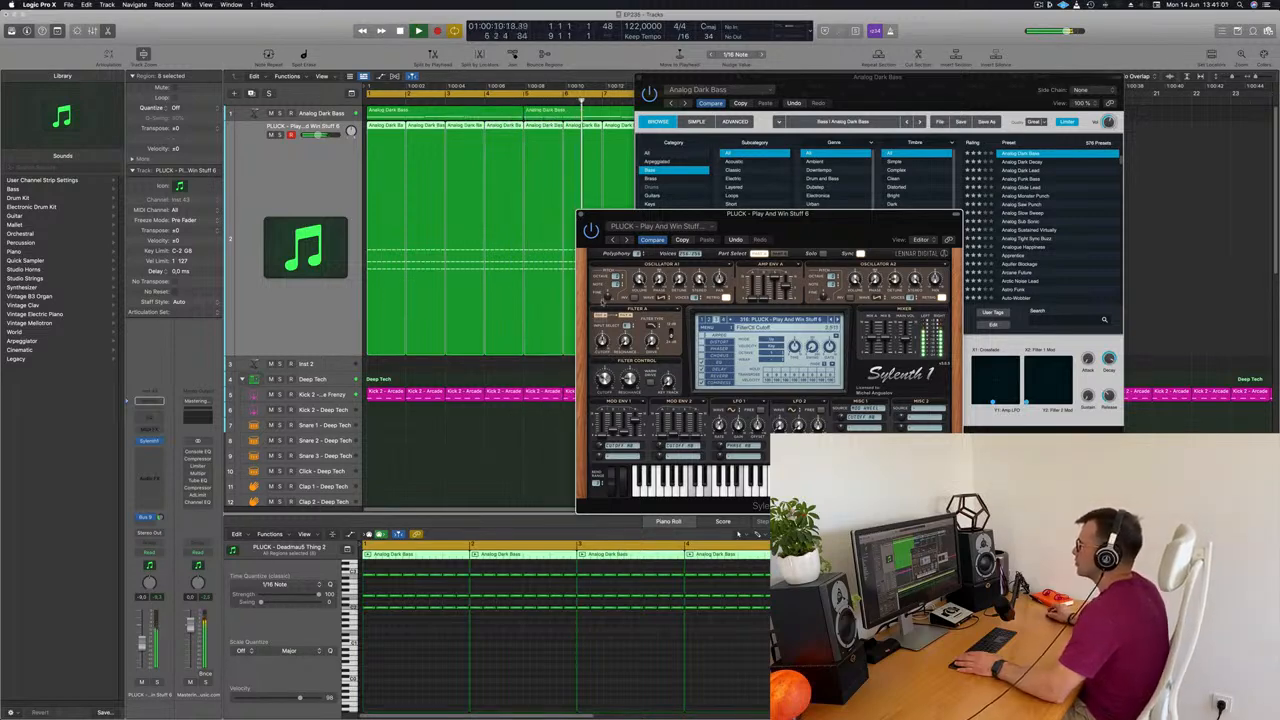
left_click_drag(849, 93, 654, 124)
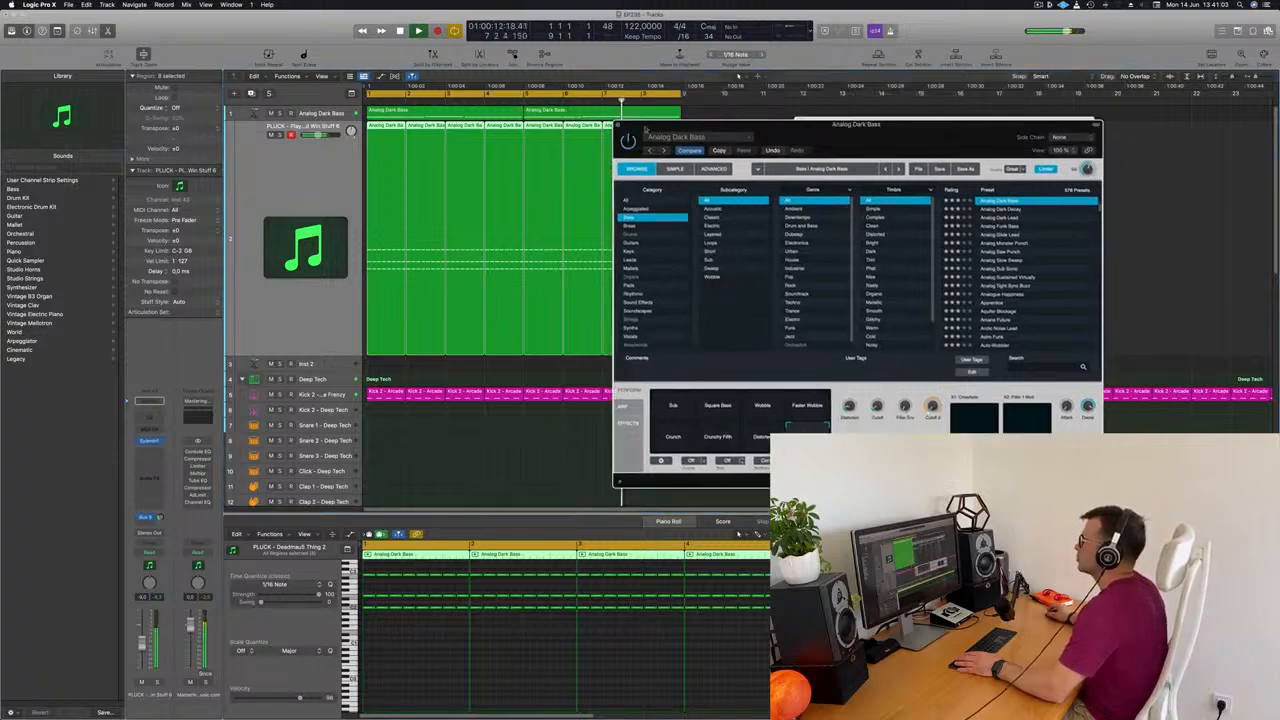
left_click(618, 125)
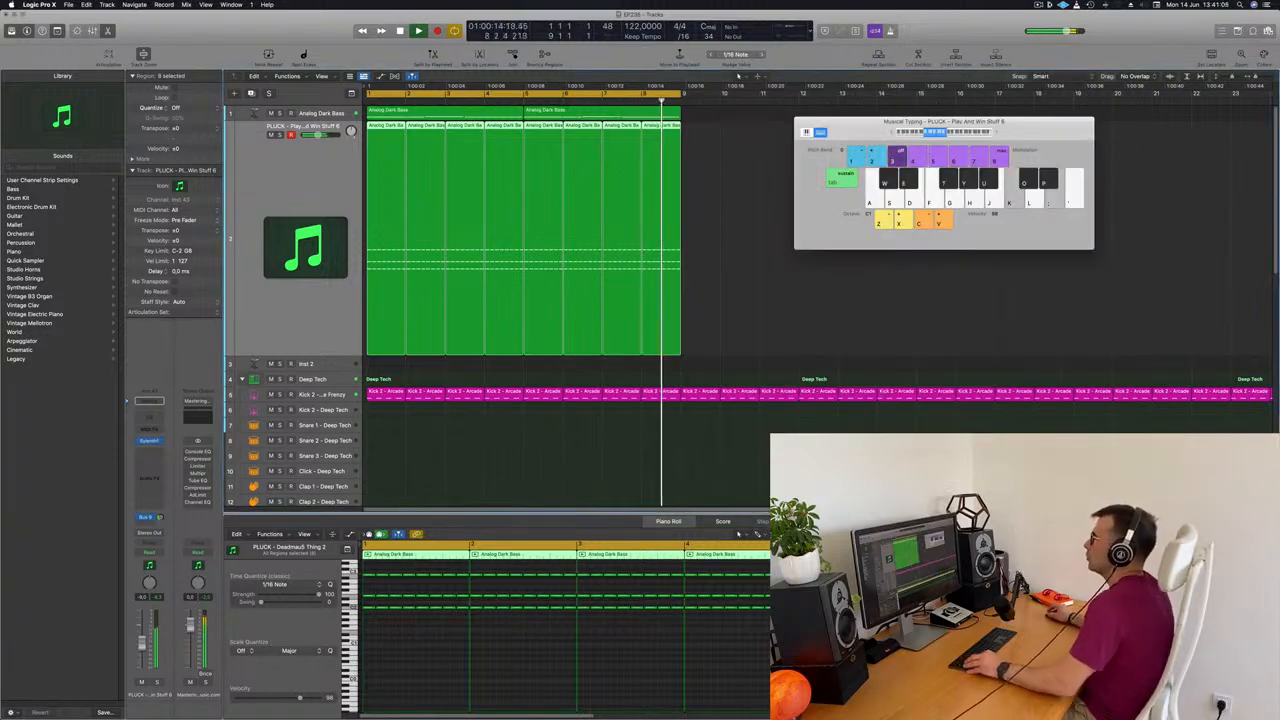
key("super+Up")
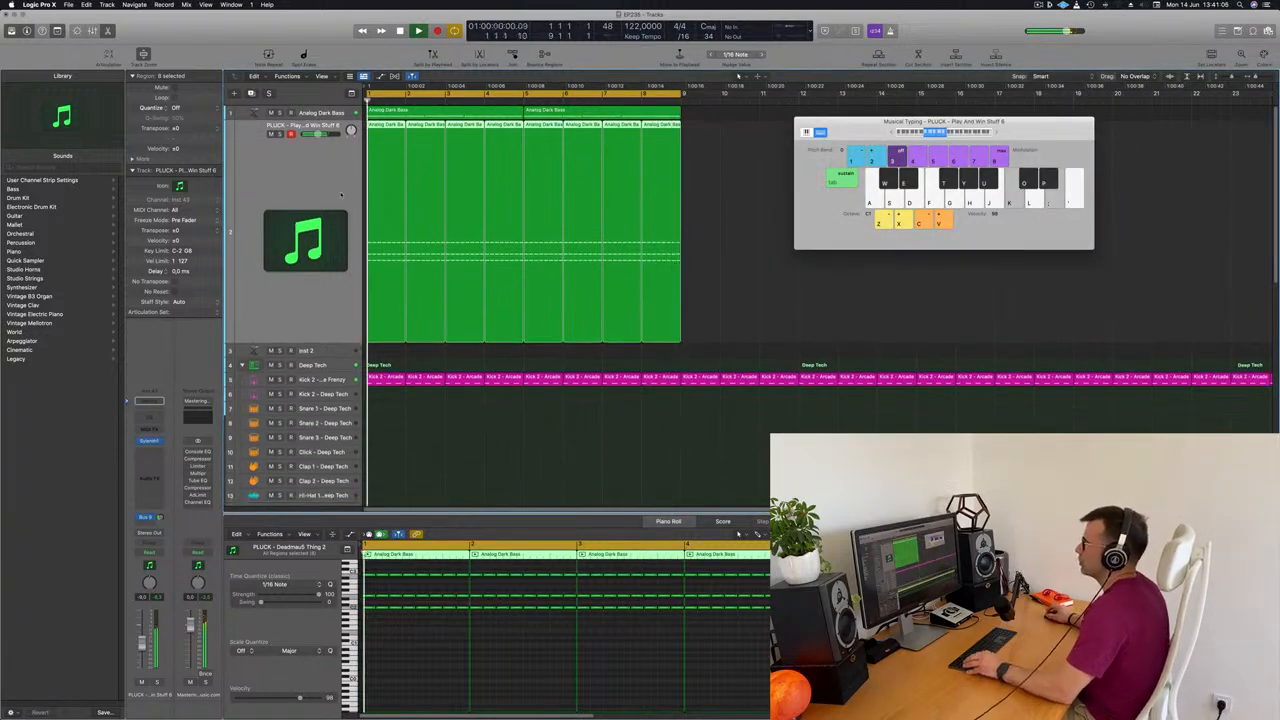
left_click(318, 115)
key("Return")
left_click(280, 120)
left_click(280, 120)
key("Return")
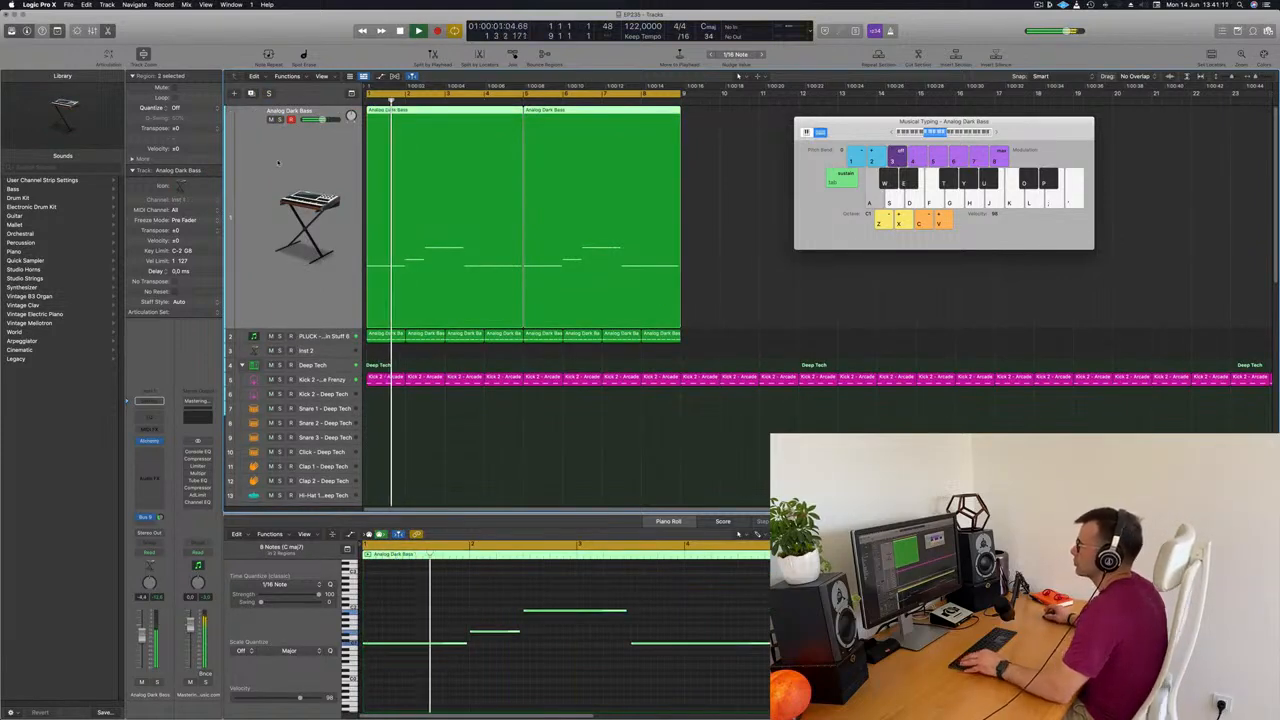
scroll(277, 164, "down", 1)
scroll(277, 165, "down", 4)
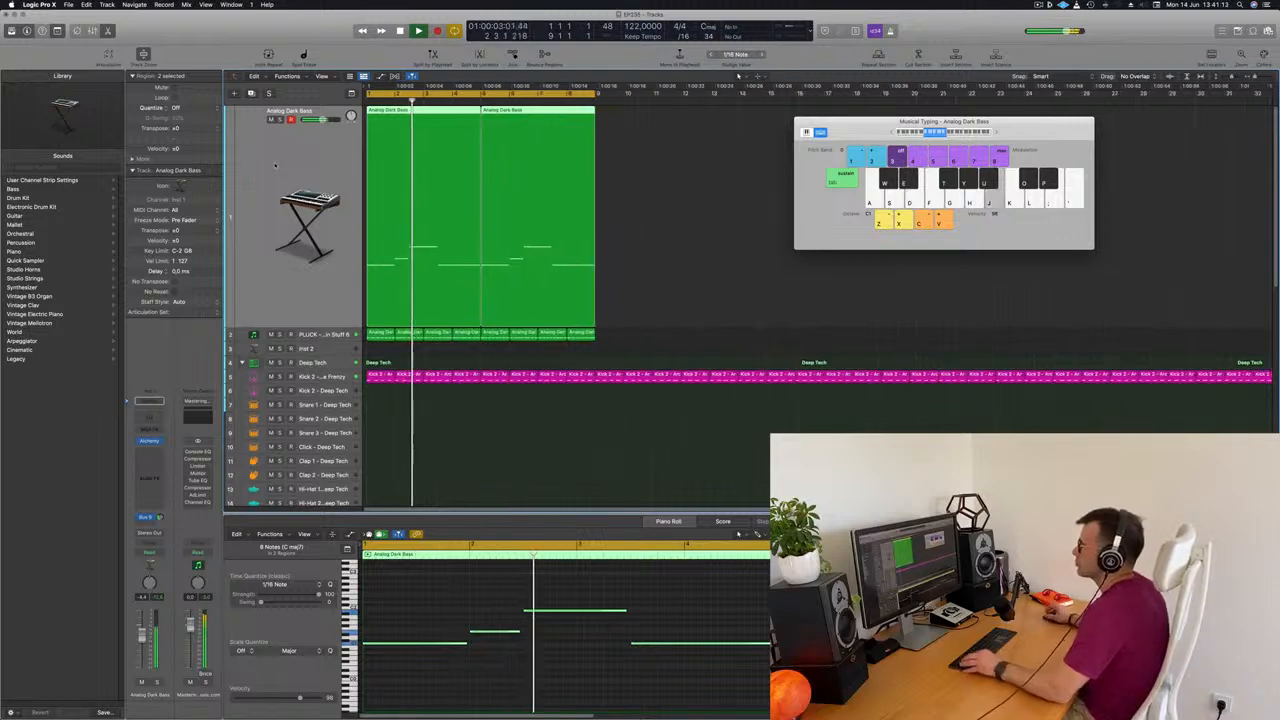
scroll(288, 164, "up", 3)
scroll(288, 164, "down", 2)
scroll(288, 164, "up", 1)
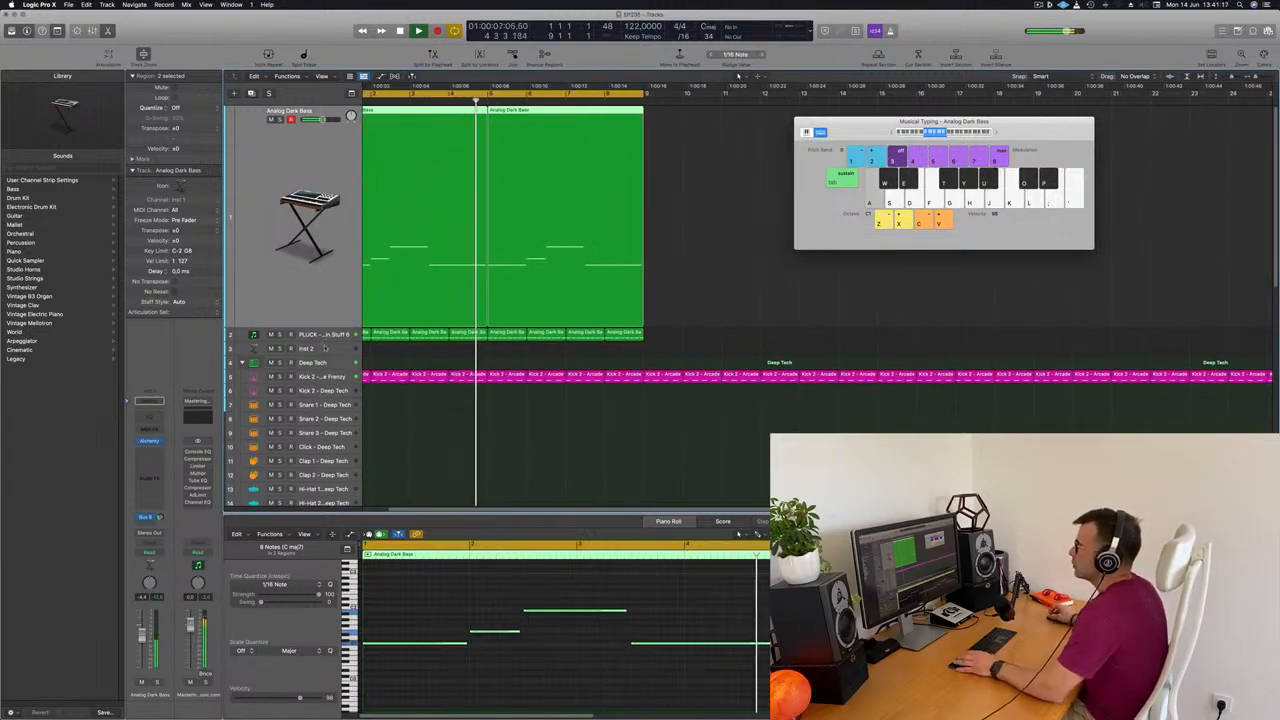
Duplicate the Sylenth1 pluck track with its instrument settings as a new track directly below it
left_click(322, 348)
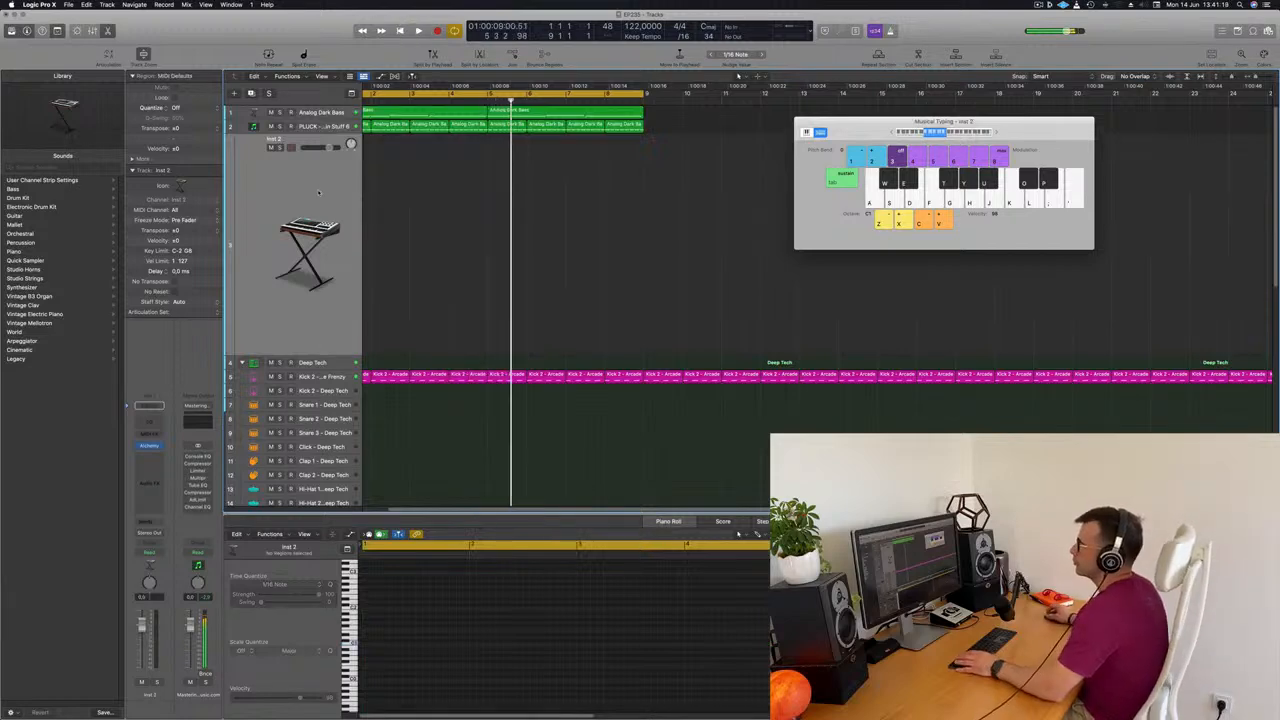
key("space")
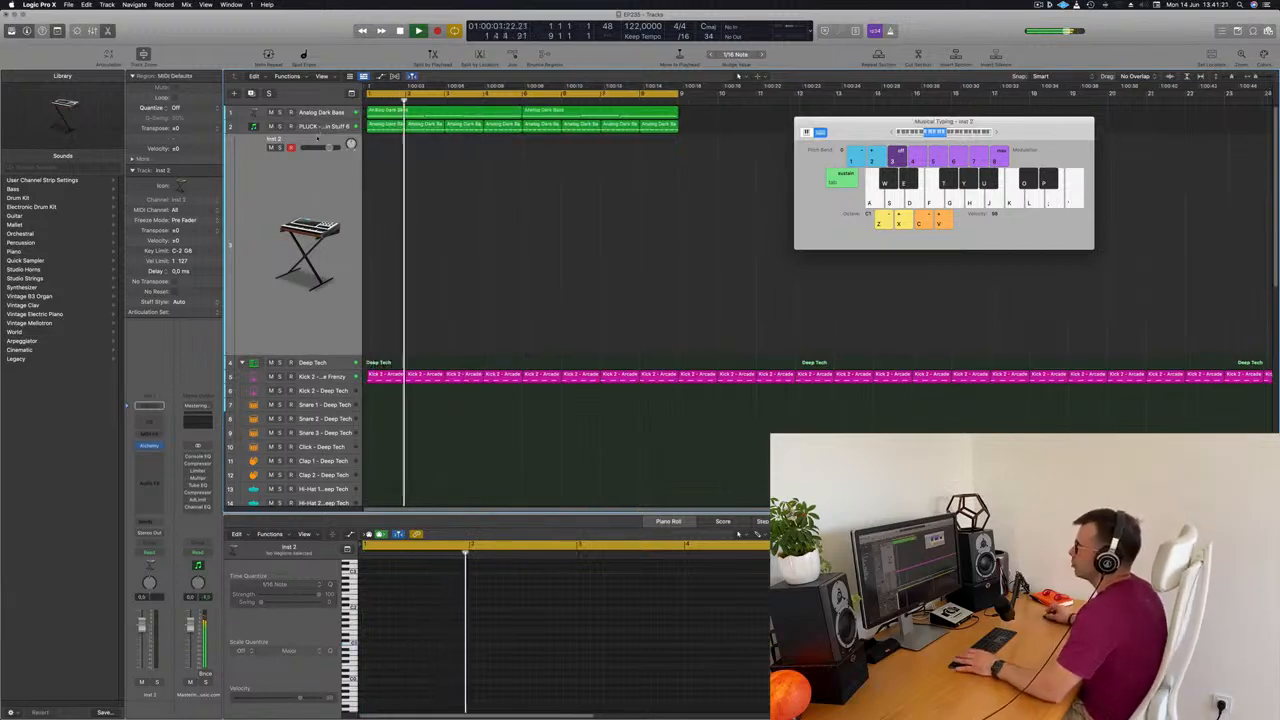
left_click(315, 127)
key("super+d")
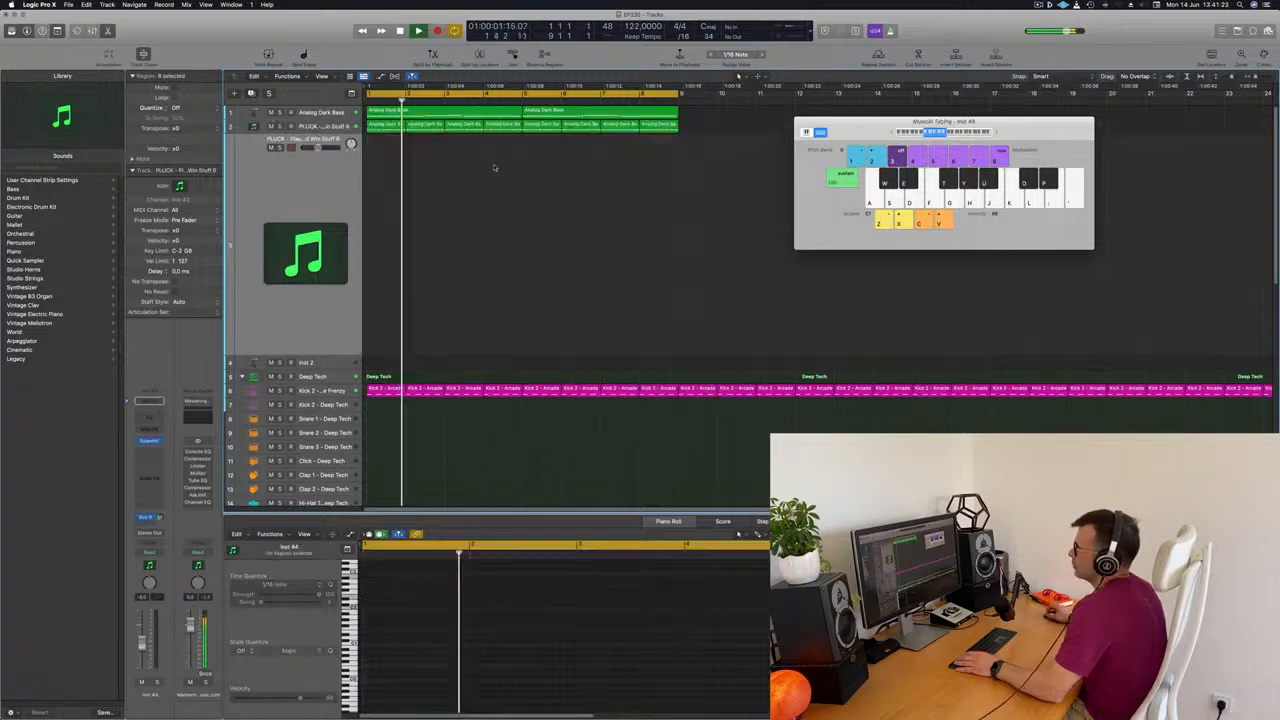
Copy the first chord region onto the duplicated track at bar 1 and delete all notes inside the copy
left_click_drag(386, 124, 309, 182)
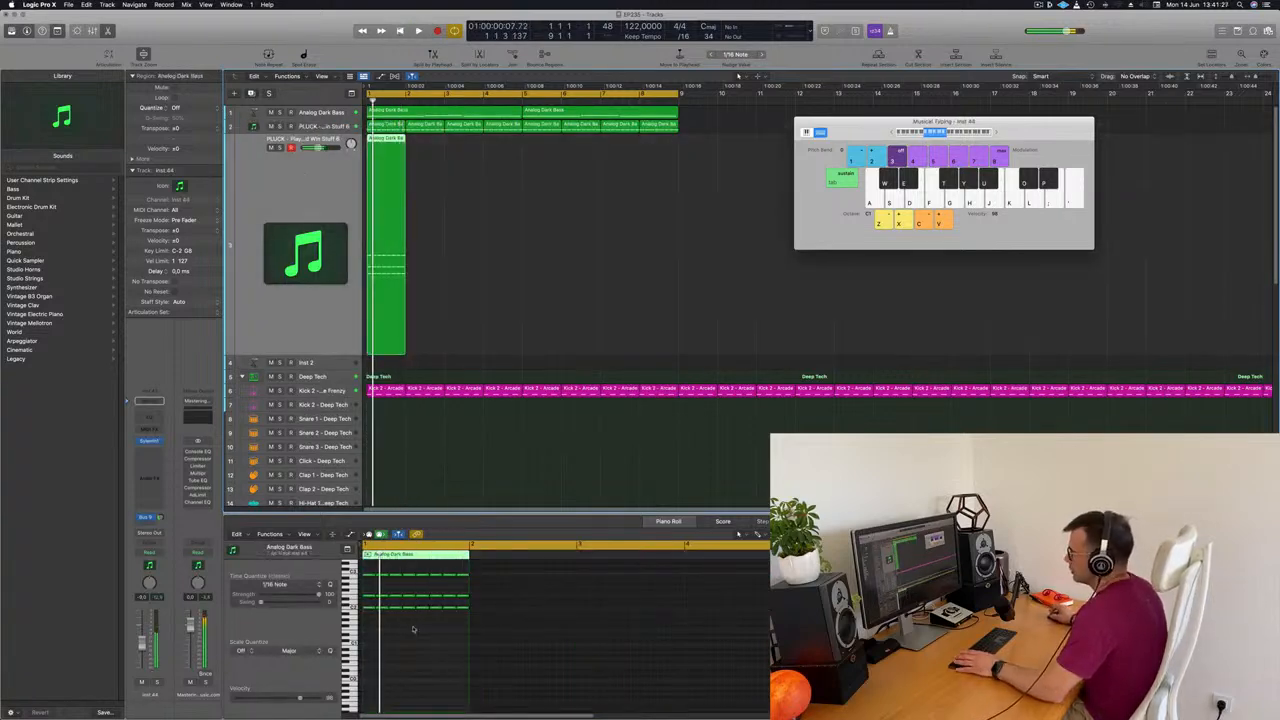
left_click_drag(368, 573, 485, 658)
key("Delete")
left_click(249, 329)
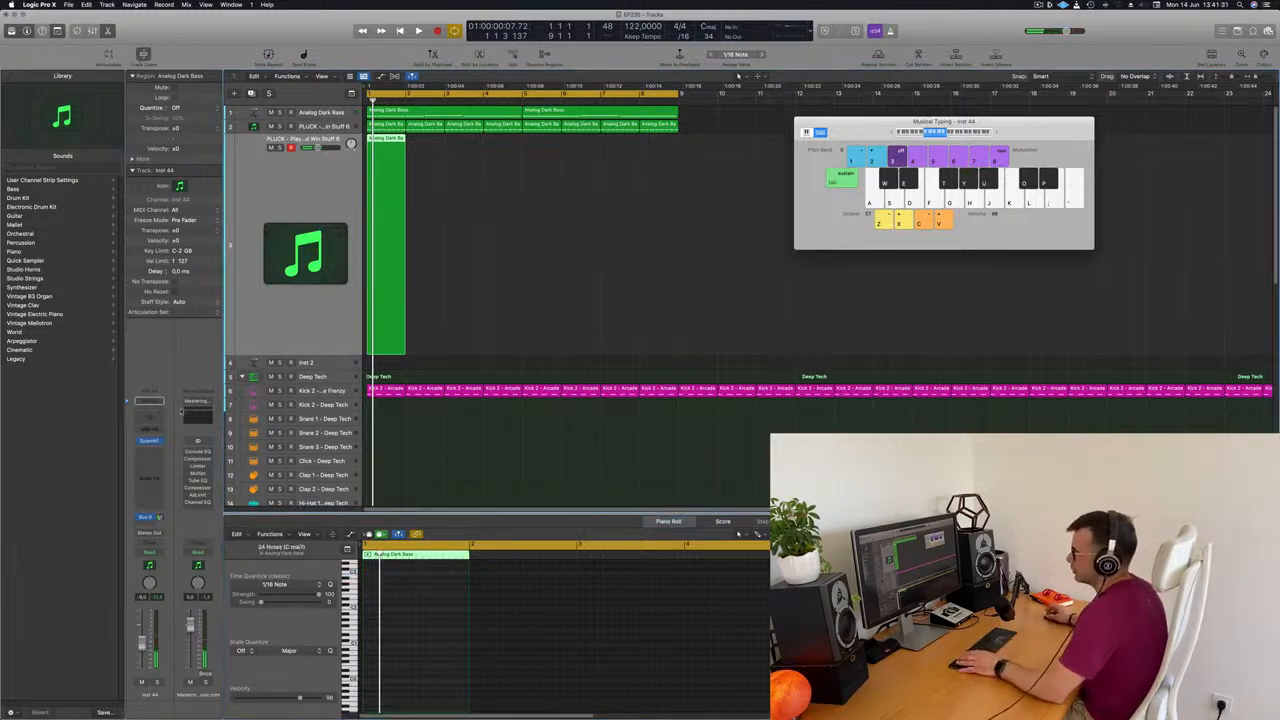
Open Sylenth1 on the duplicated track and load the PAD - Anjuna Pad preset
left_click(149, 441)
left_click_drag(653, 148, 714, 187)
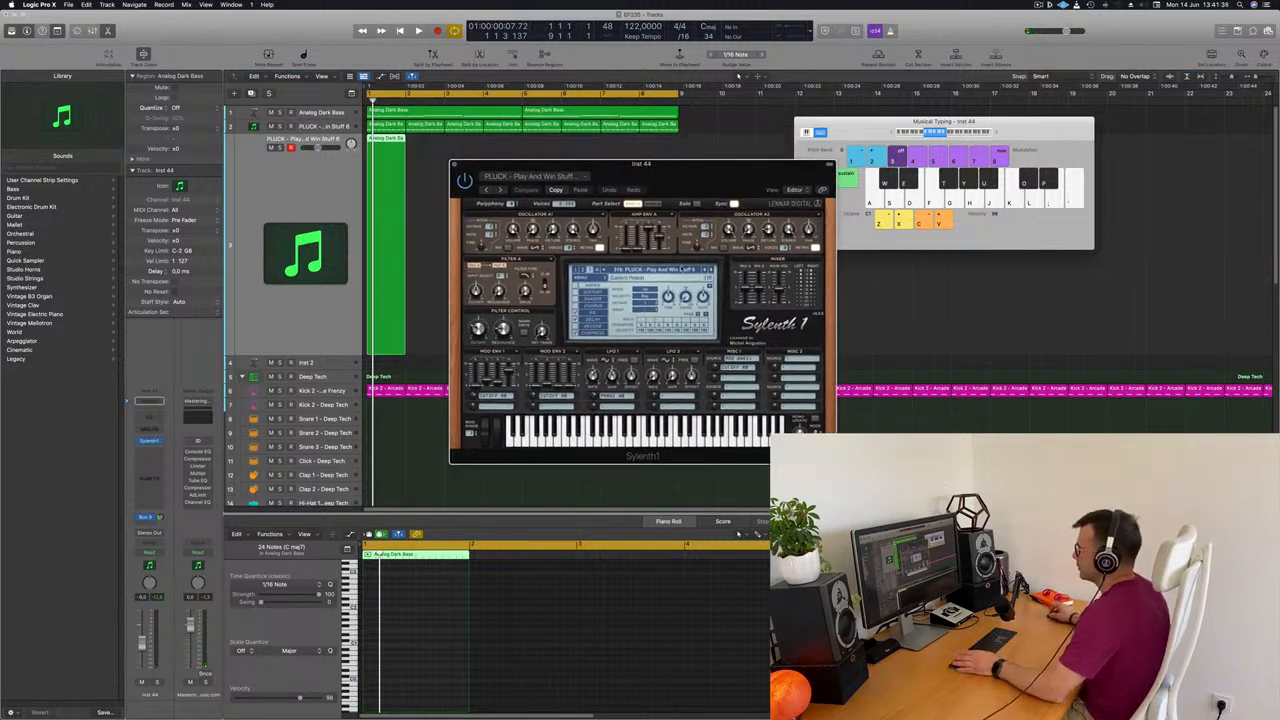
left_click(680, 270)
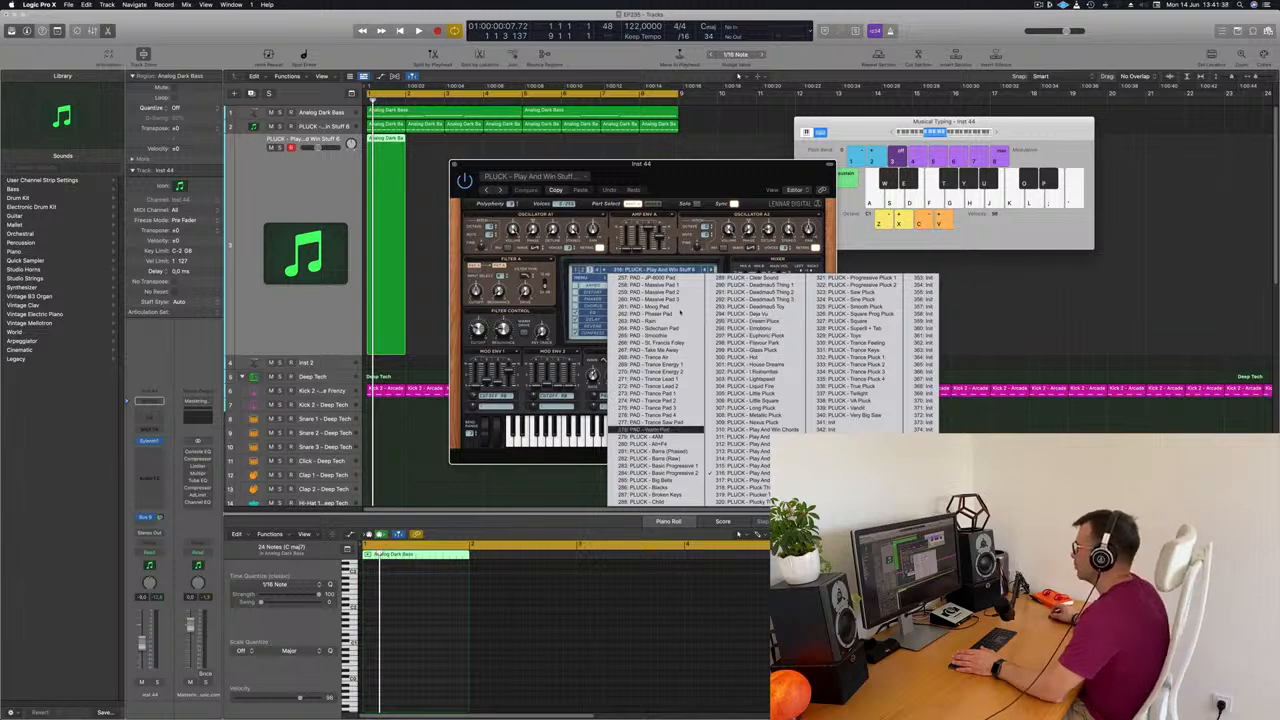
left_click(582, 270)
left_click(644, 270)
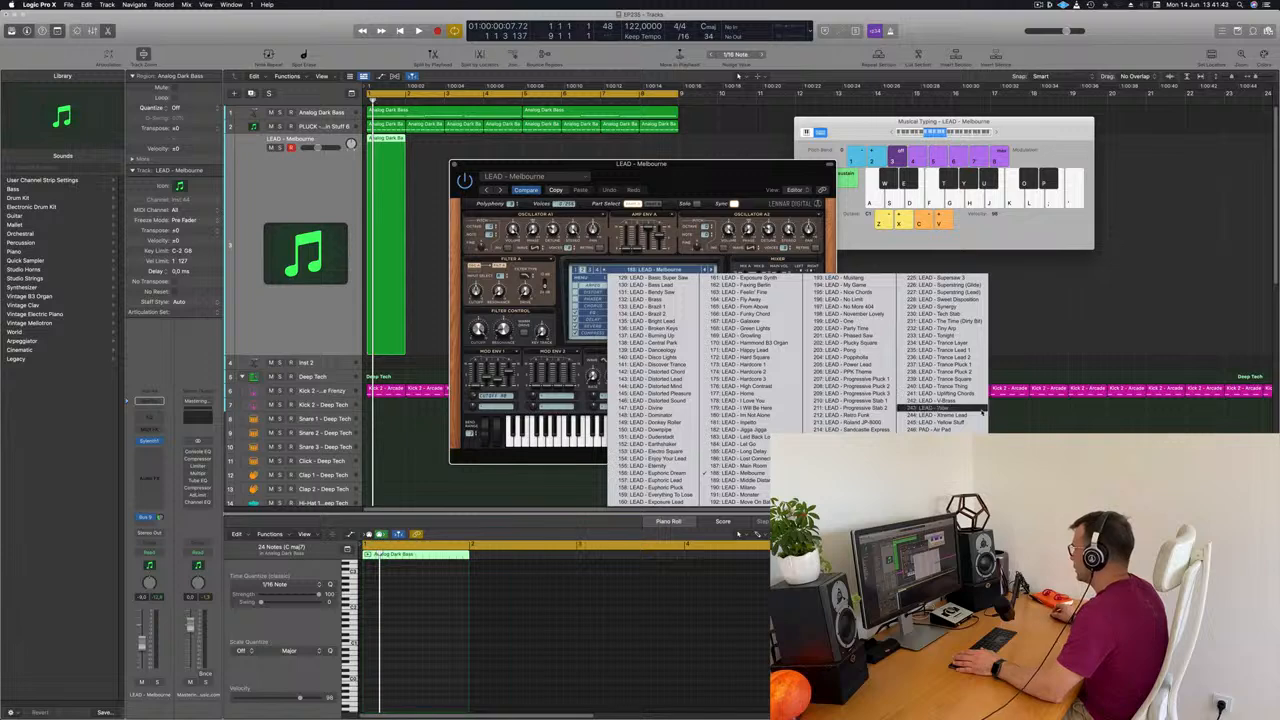
left_click(930, 437)
left_click_drag(757, 187, 792, 184)
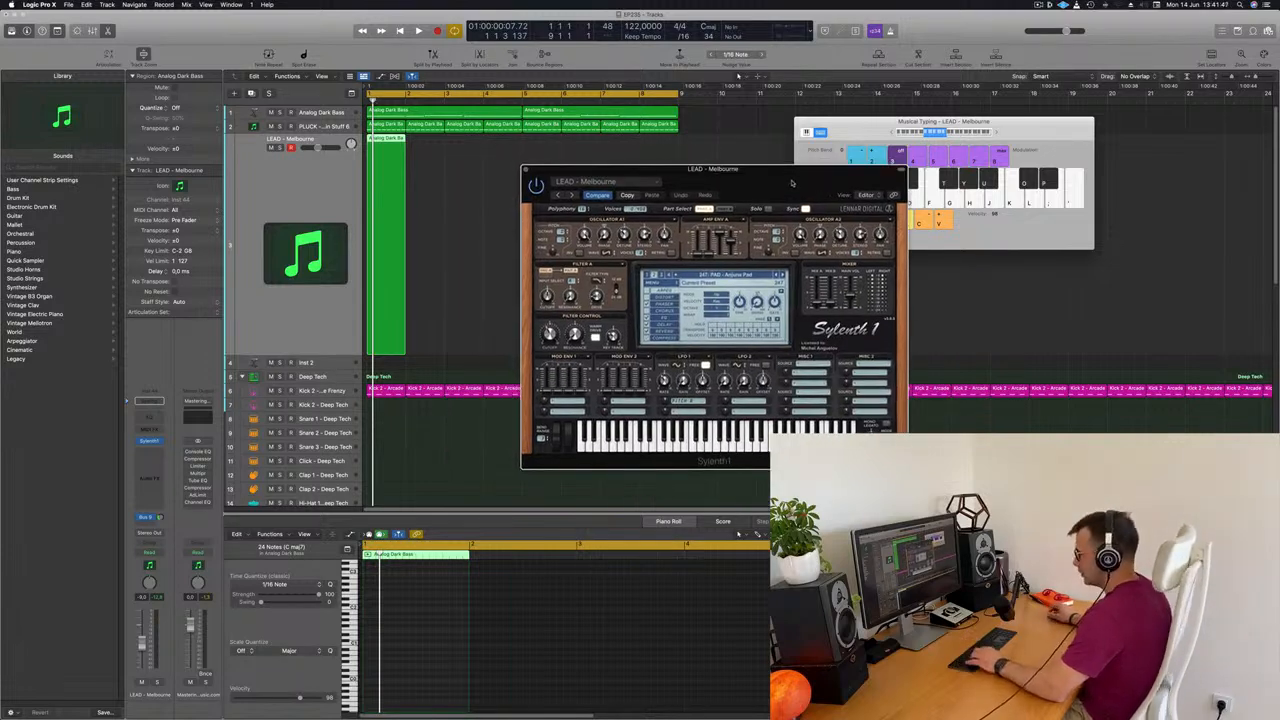
Start the loop and raise the Musical Typing keyboard by one octave to try pad notes over it
key("space")
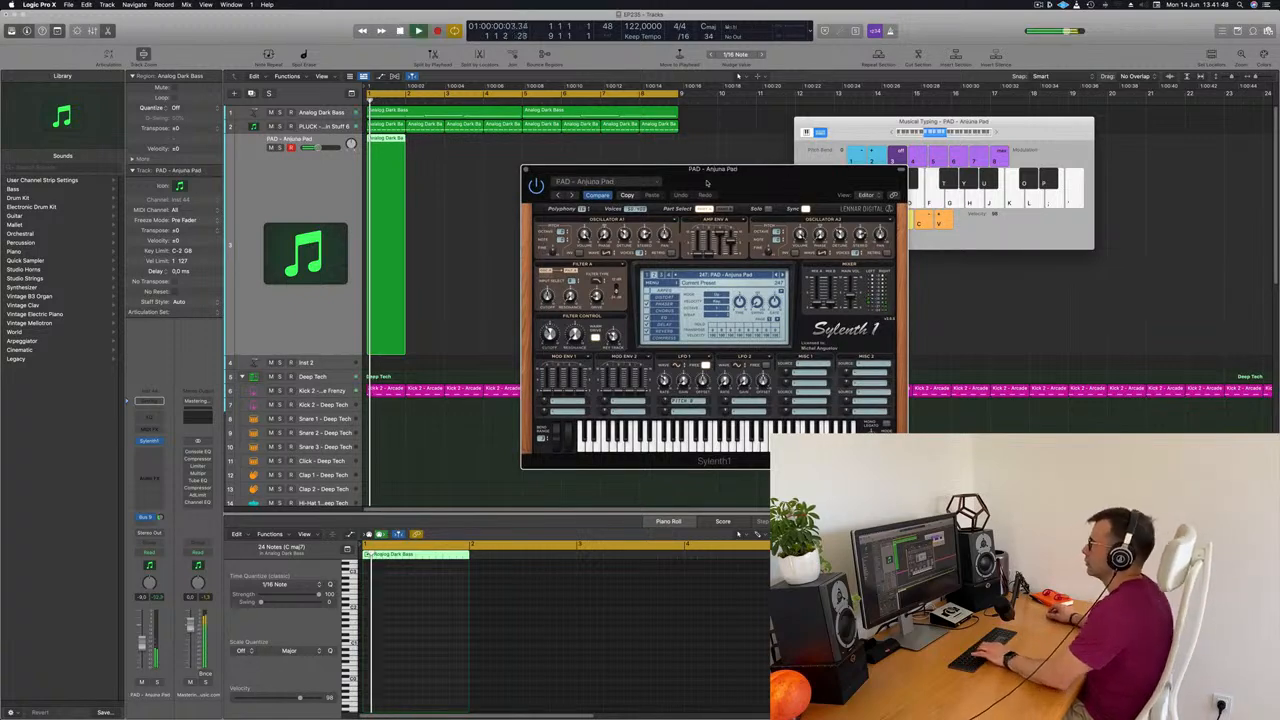
left_click_drag(712, 183, 657, 189)
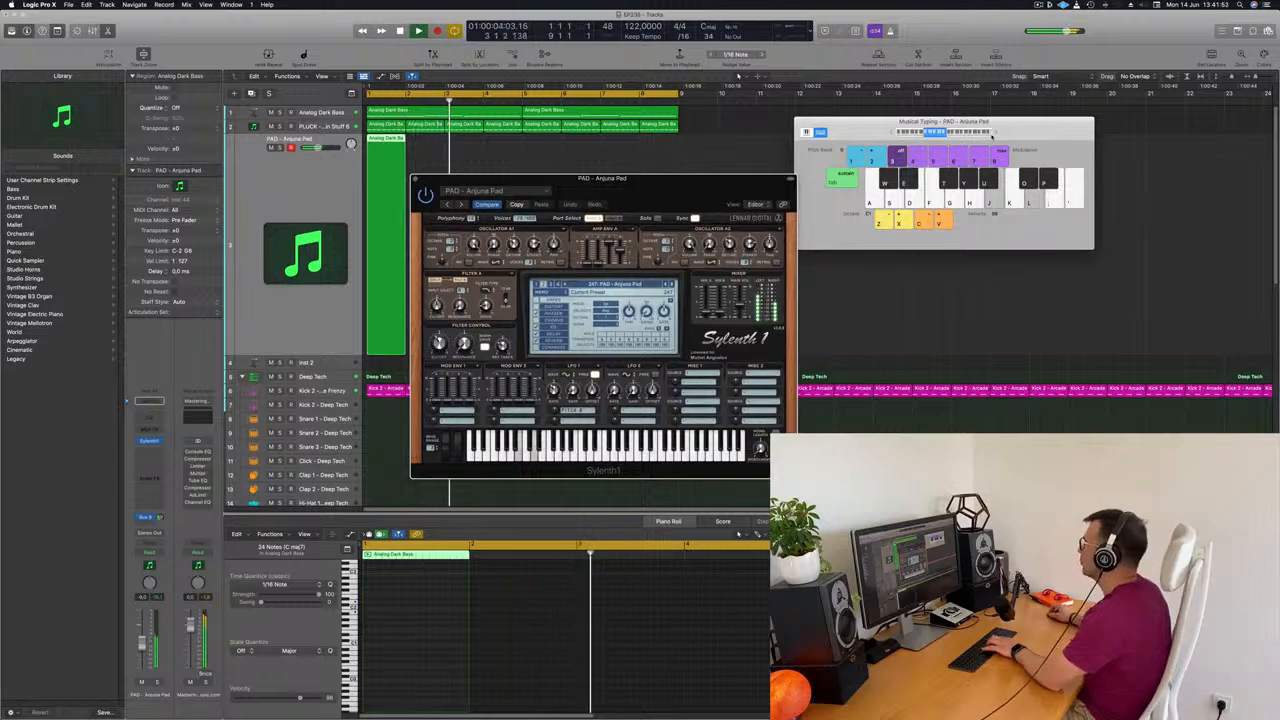
key("x")
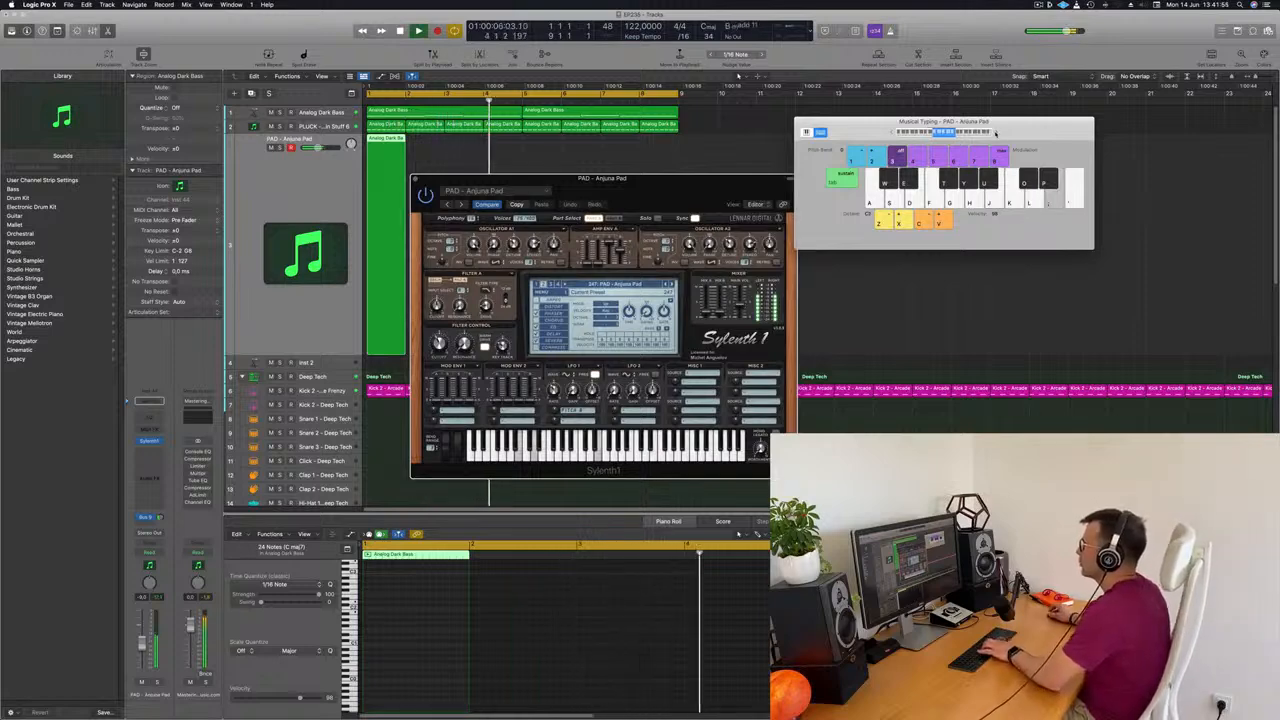
left_click_drag(1001, 133, 1054, 122)
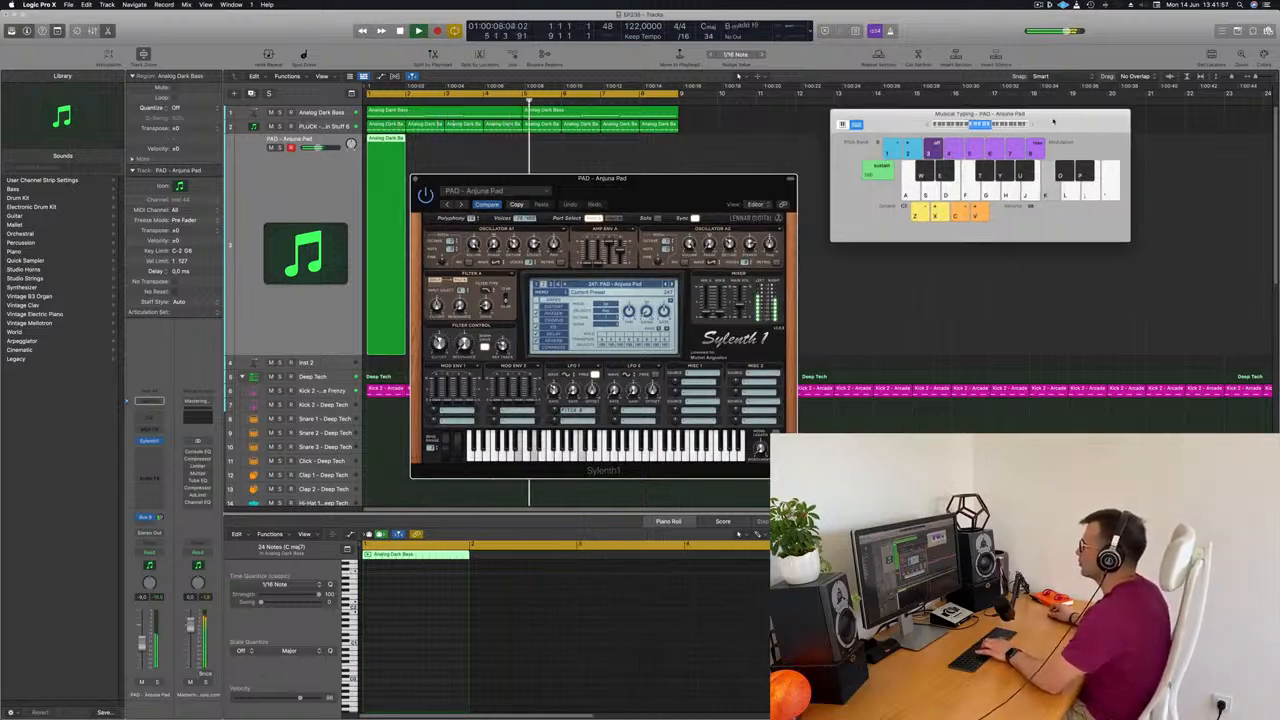
left_click(322, 186)
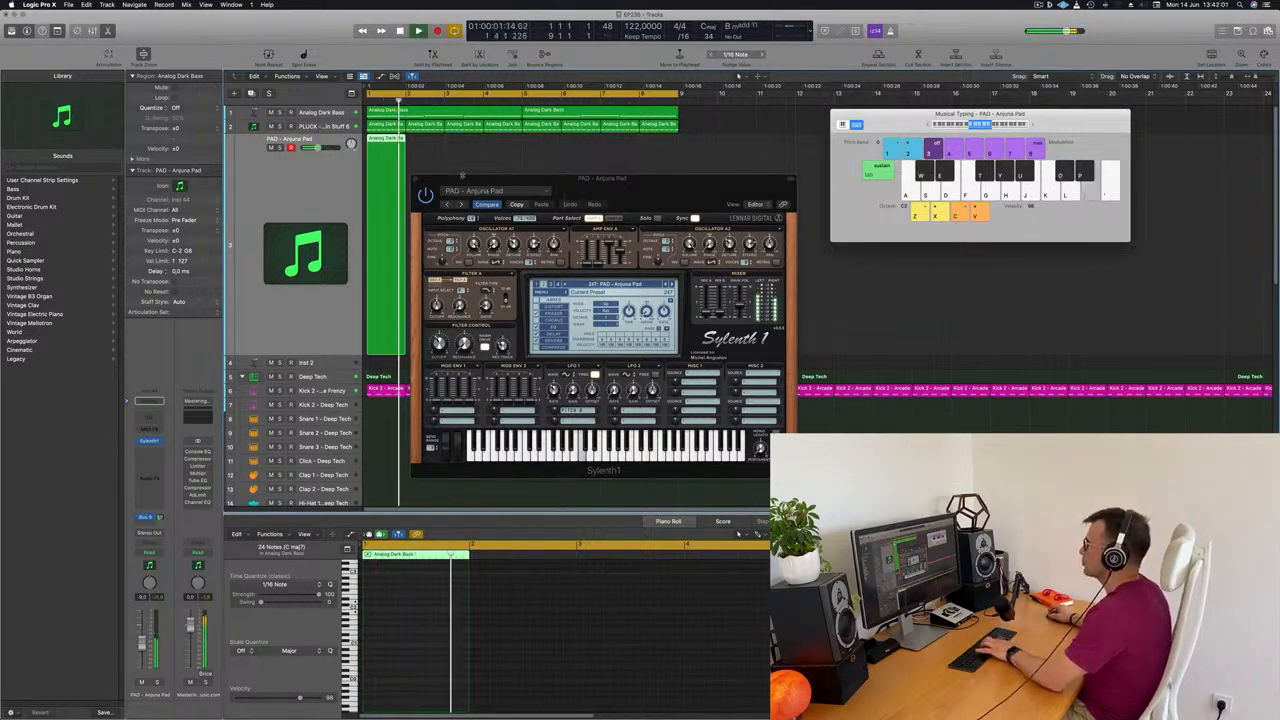
Raise the Anjuna Pad track's volume slightly and restart the loop to play pad notes along with it
left_click_drag(639, 191, 886, 180)
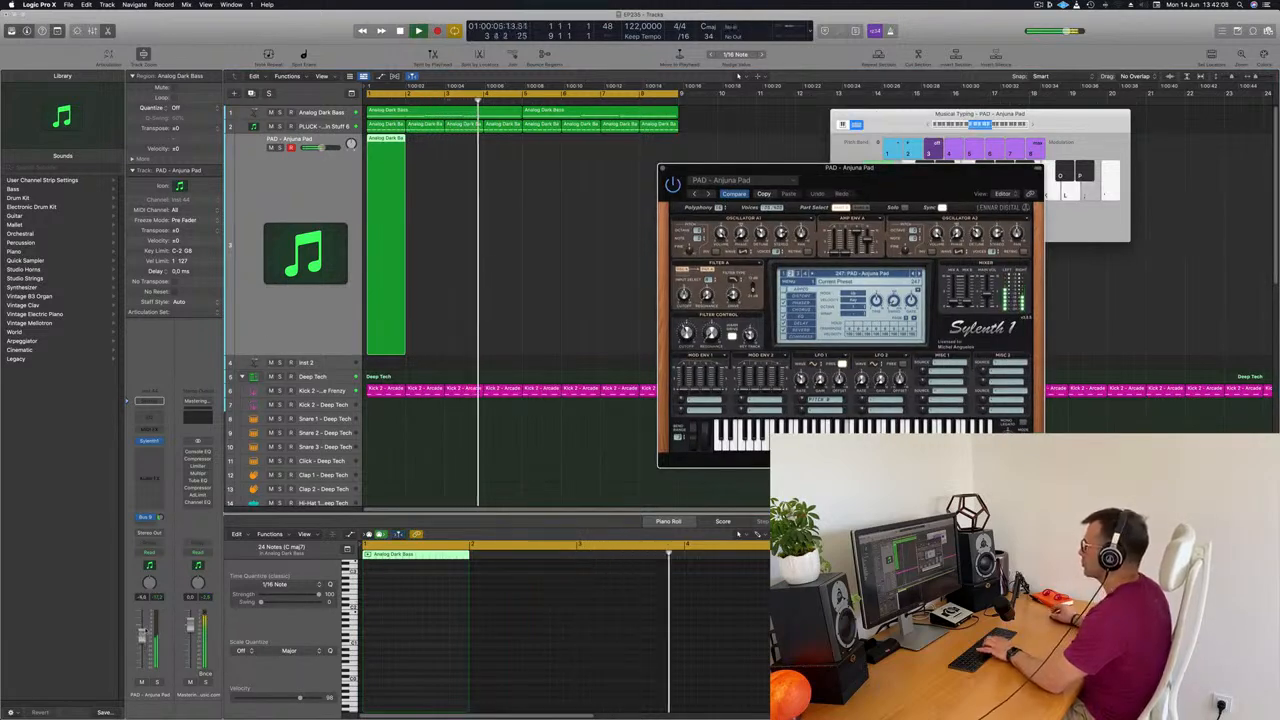
left_click_drag(141, 643, 142, 634)
key("space")
key("space")
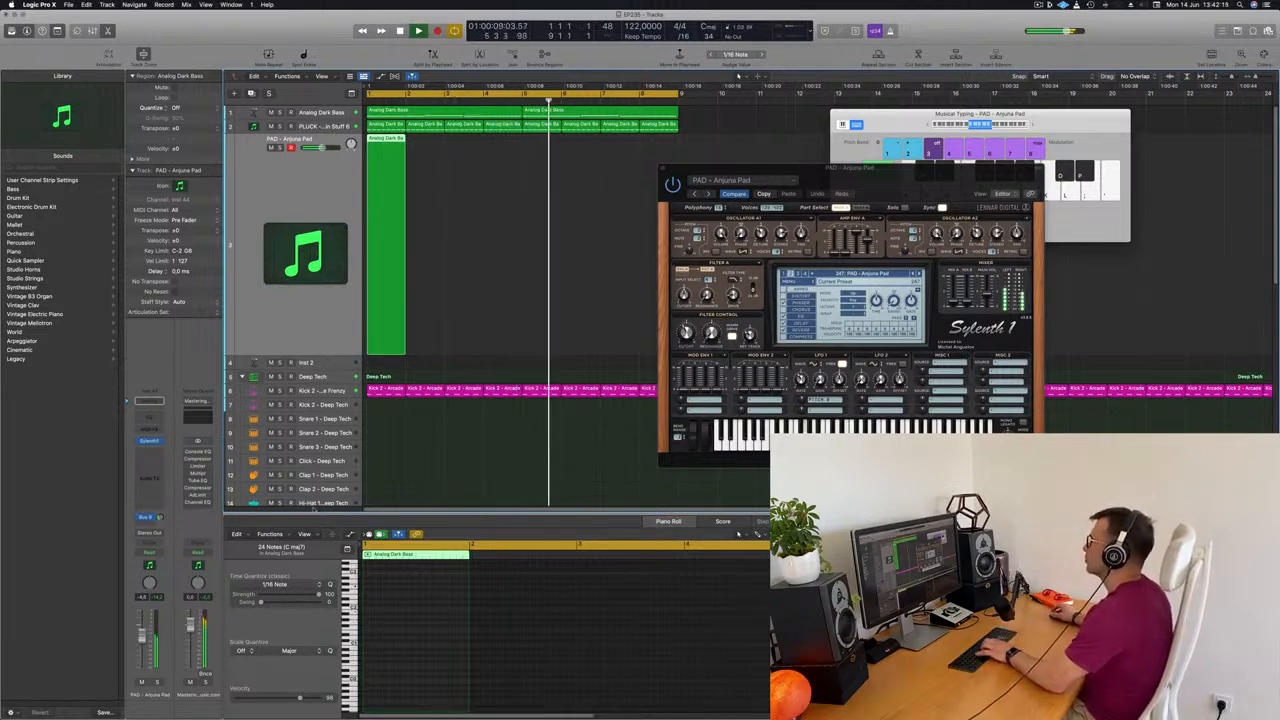
Move the Sylenth1 window aside and delete the empty region on the PAD - Anjuna Pad track
left_click_drag(899, 164, 830, 144)
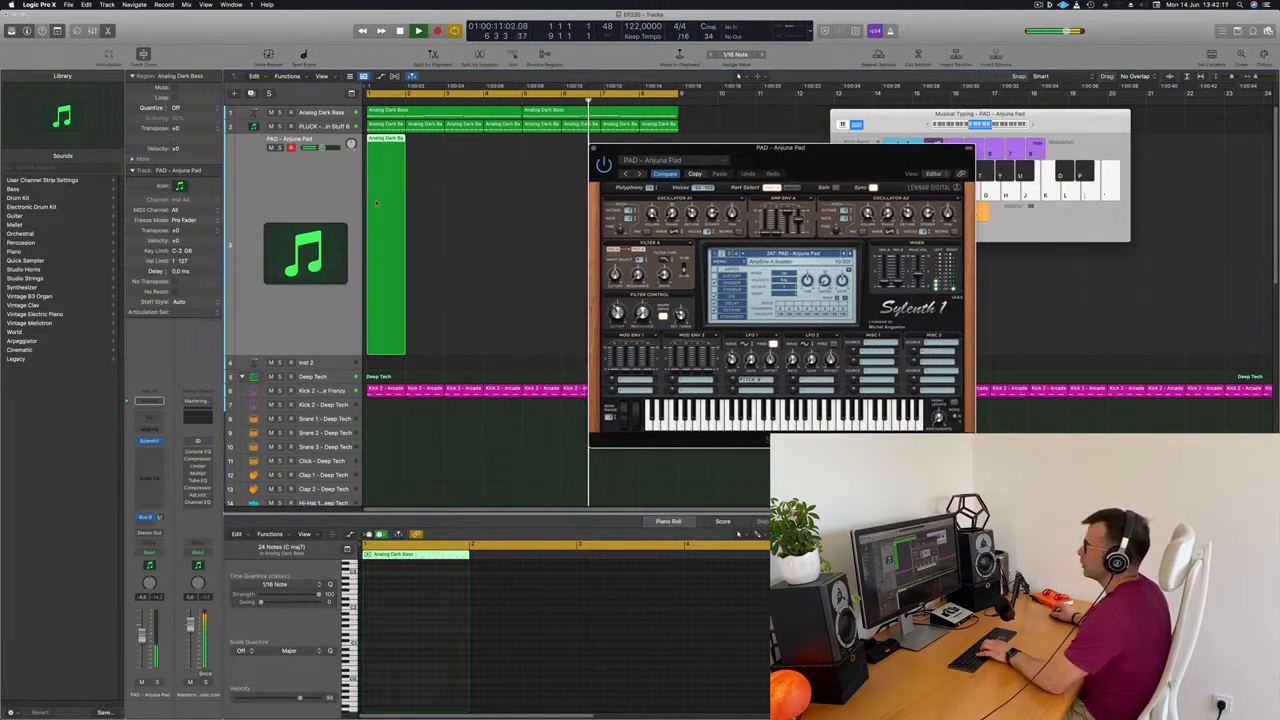
left_click_drag(370, 226, 403, 225)
key("Delete")
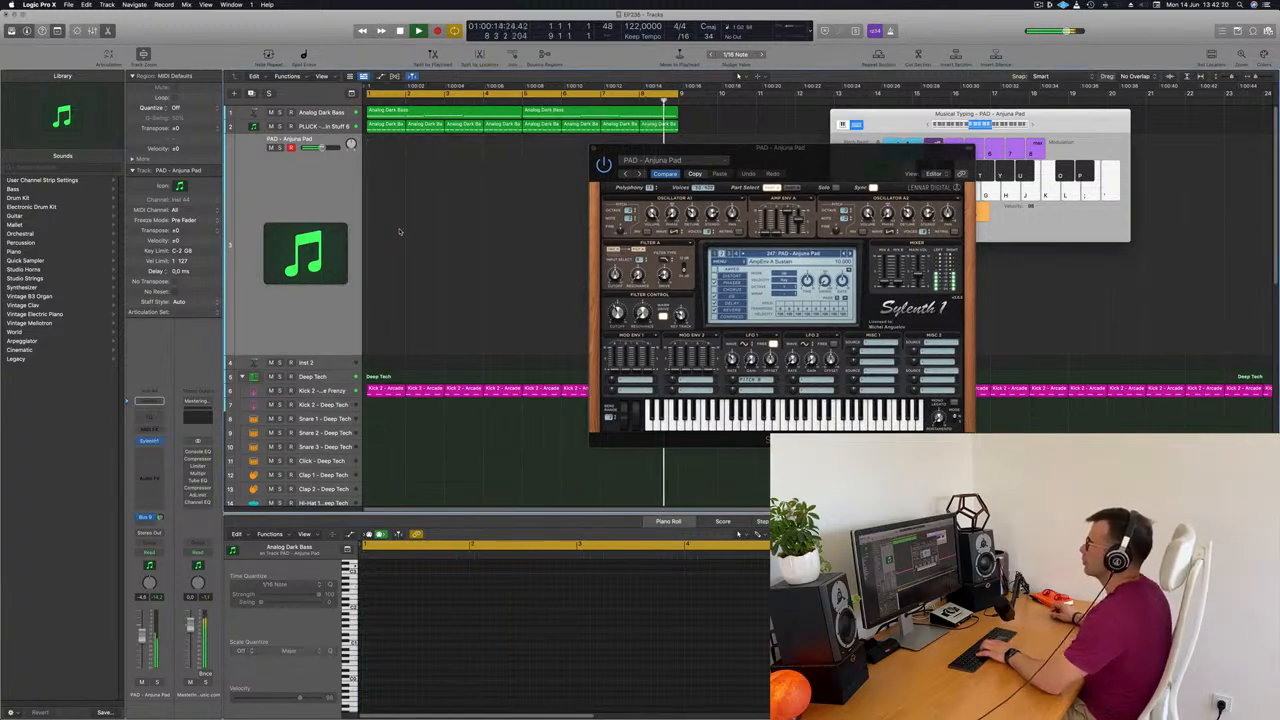
Play the loop from the start and record a pad melody onto the PAD - Anjuna Pad track
key("Return")
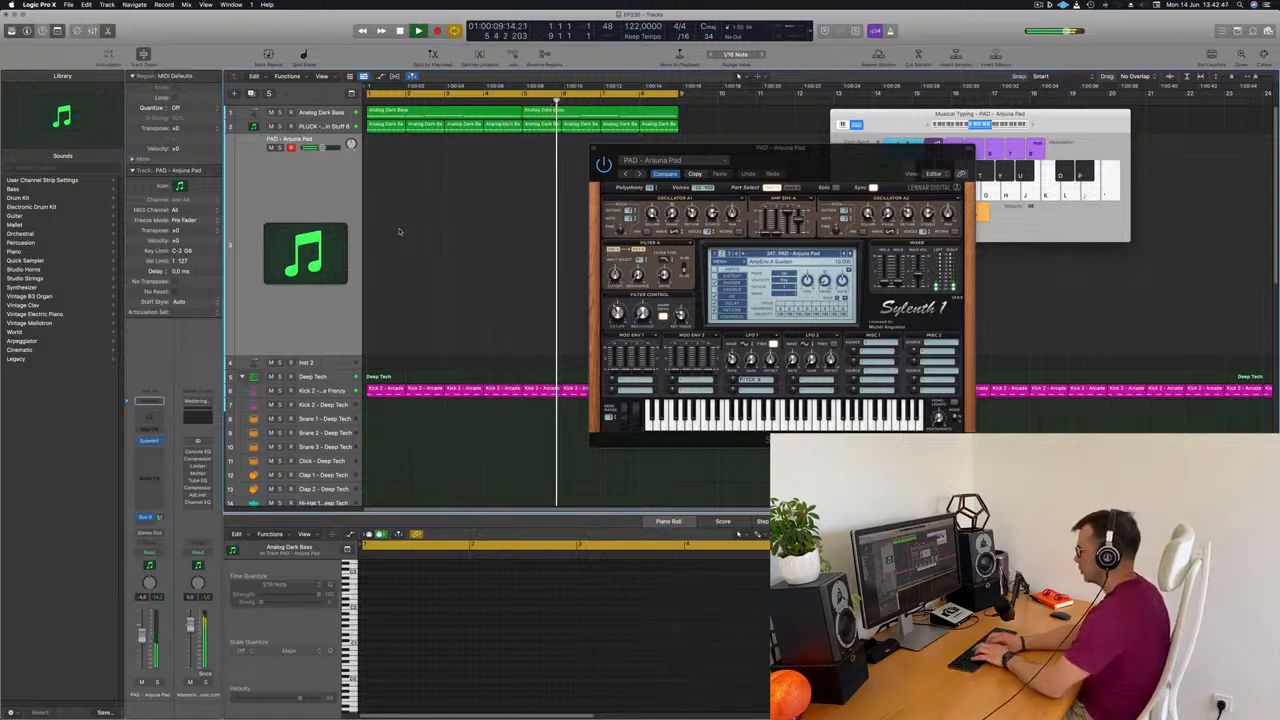
key("r")
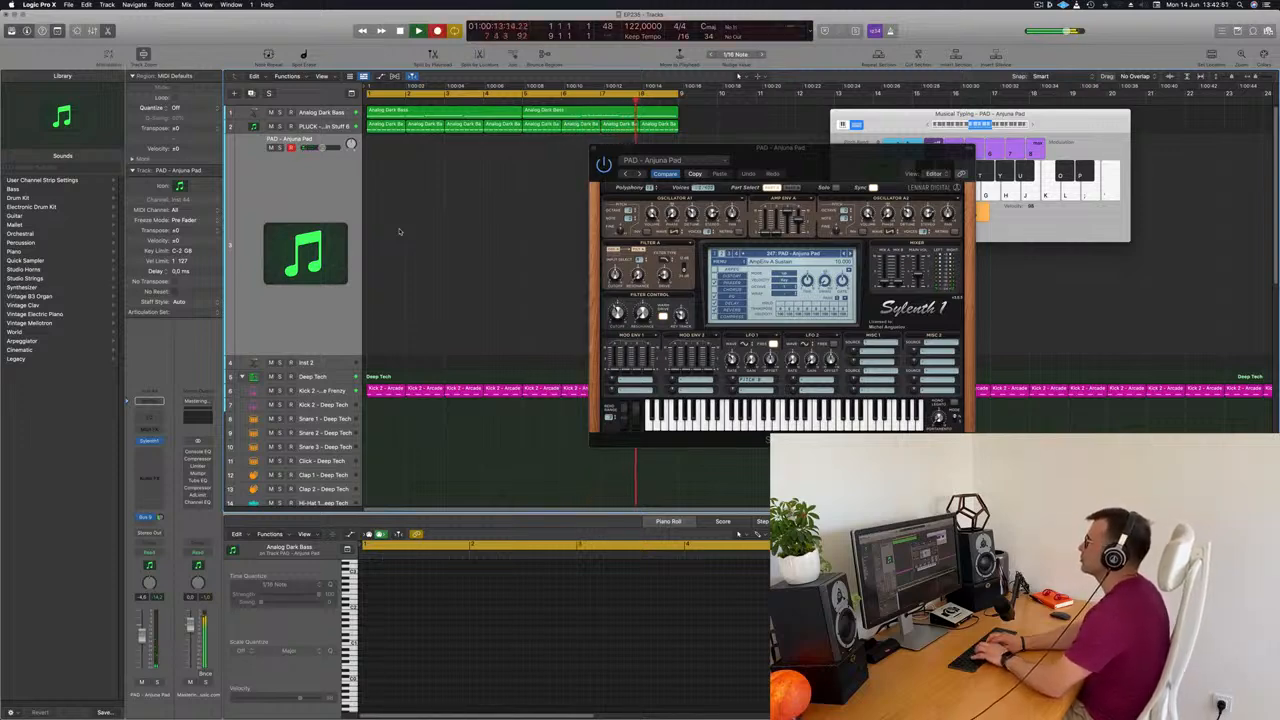
key("Return")
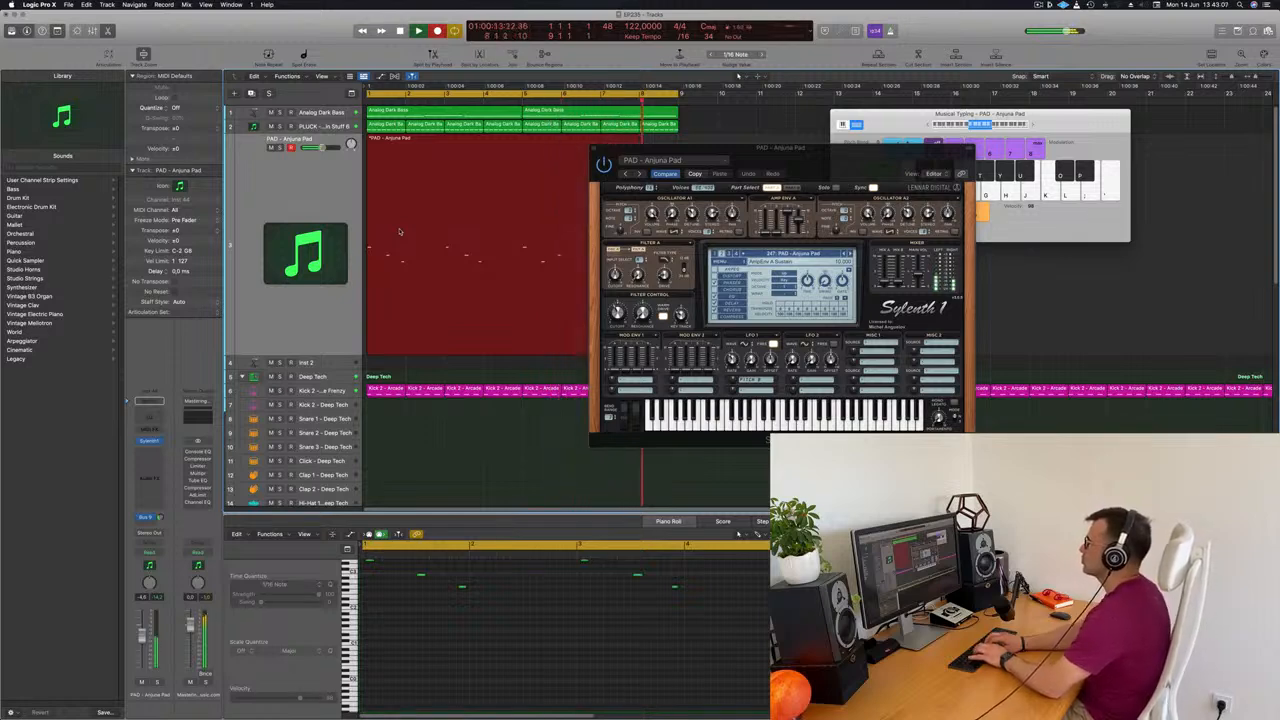
key("space")
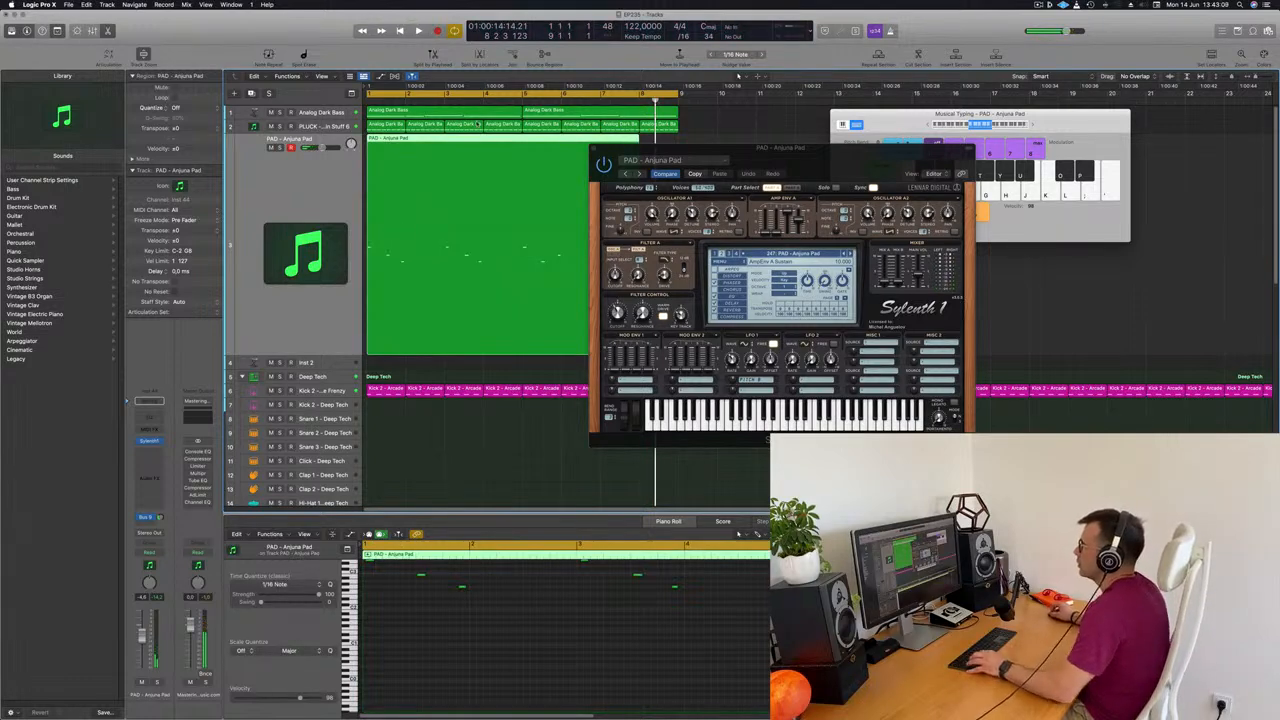
Split the recorded pad region at bar 5, delete the first part, move the remaining part to bar 1 and play it
left_click(520, 142)
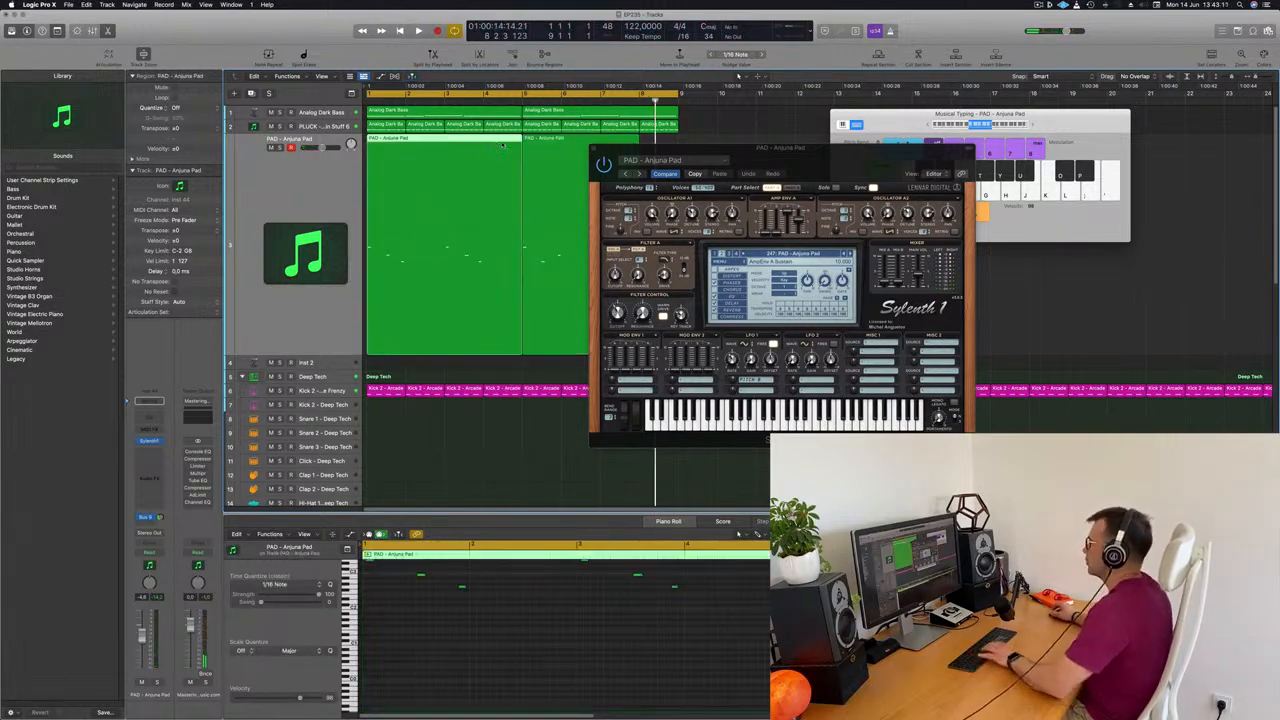
key("Delete")
left_click_drag(600, 150, 798, 142)
left_click_drag(592, 141, 437, 141)
key("Return")
key("space")
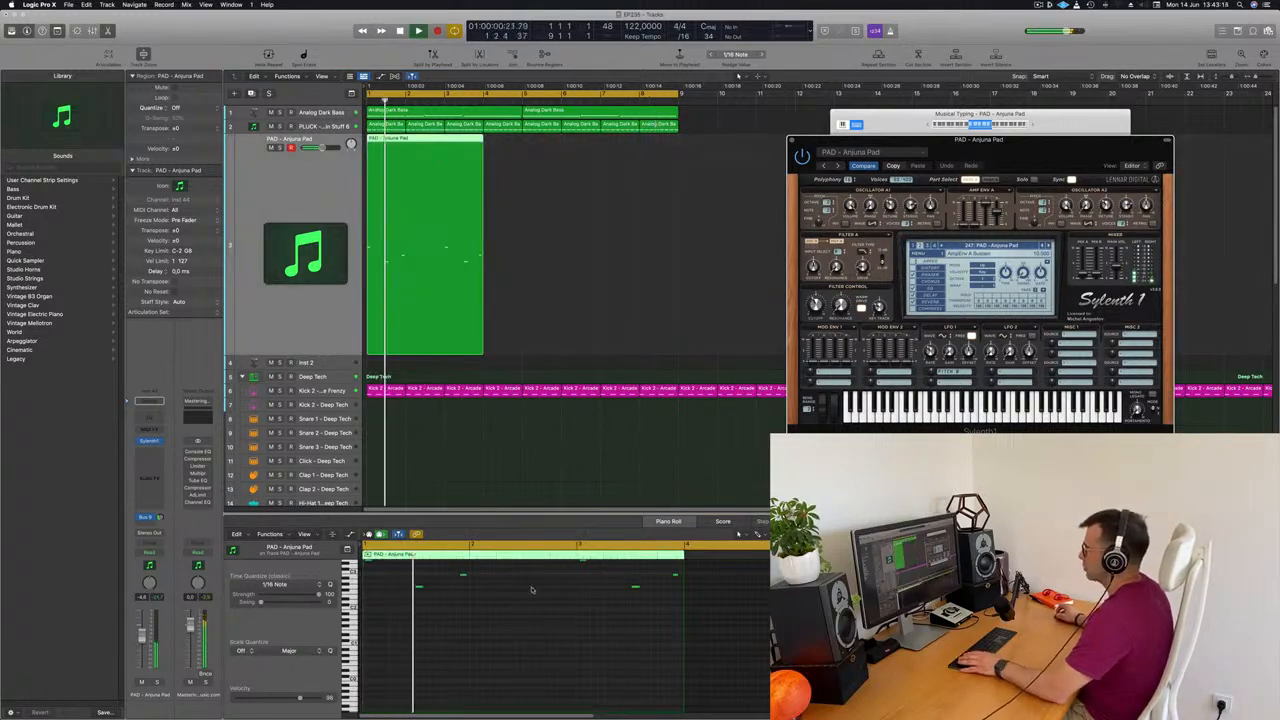
Quantize all pad notes to 1/16 and extend the pad region's end to about bar 5
left_click(532, 614)
key("space")
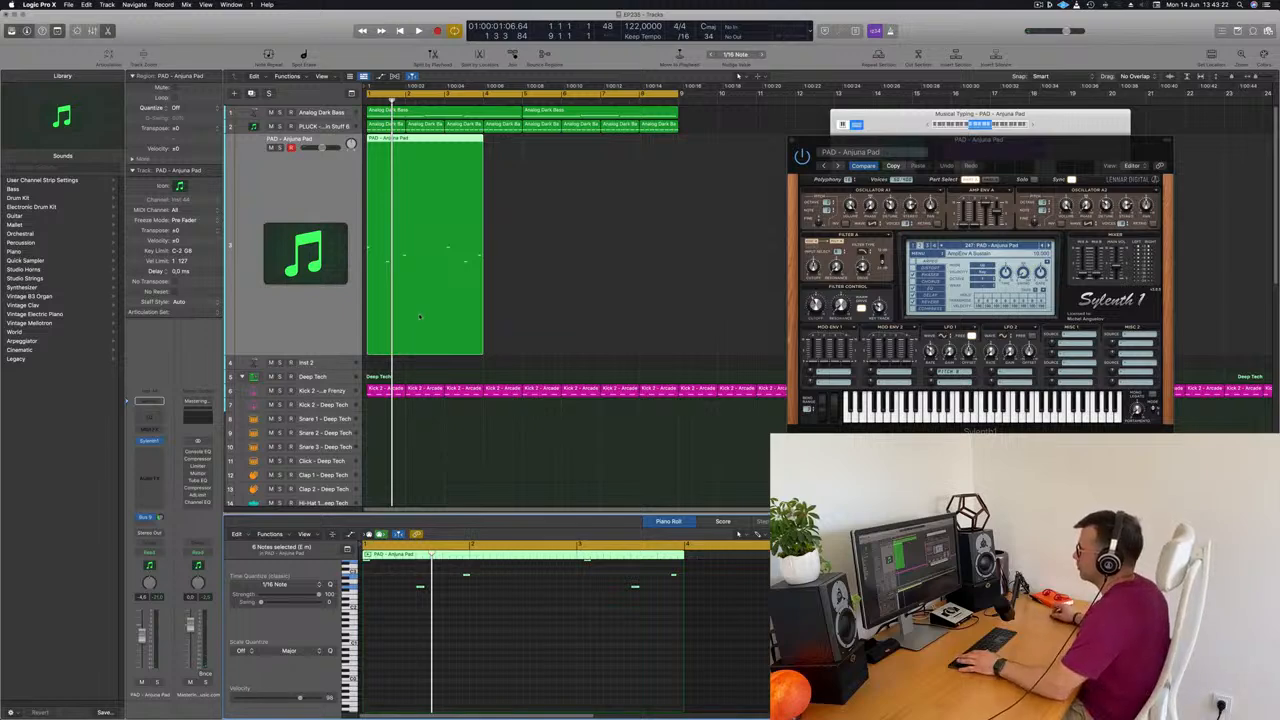
left_click_drag(481, 356, 523, 350)
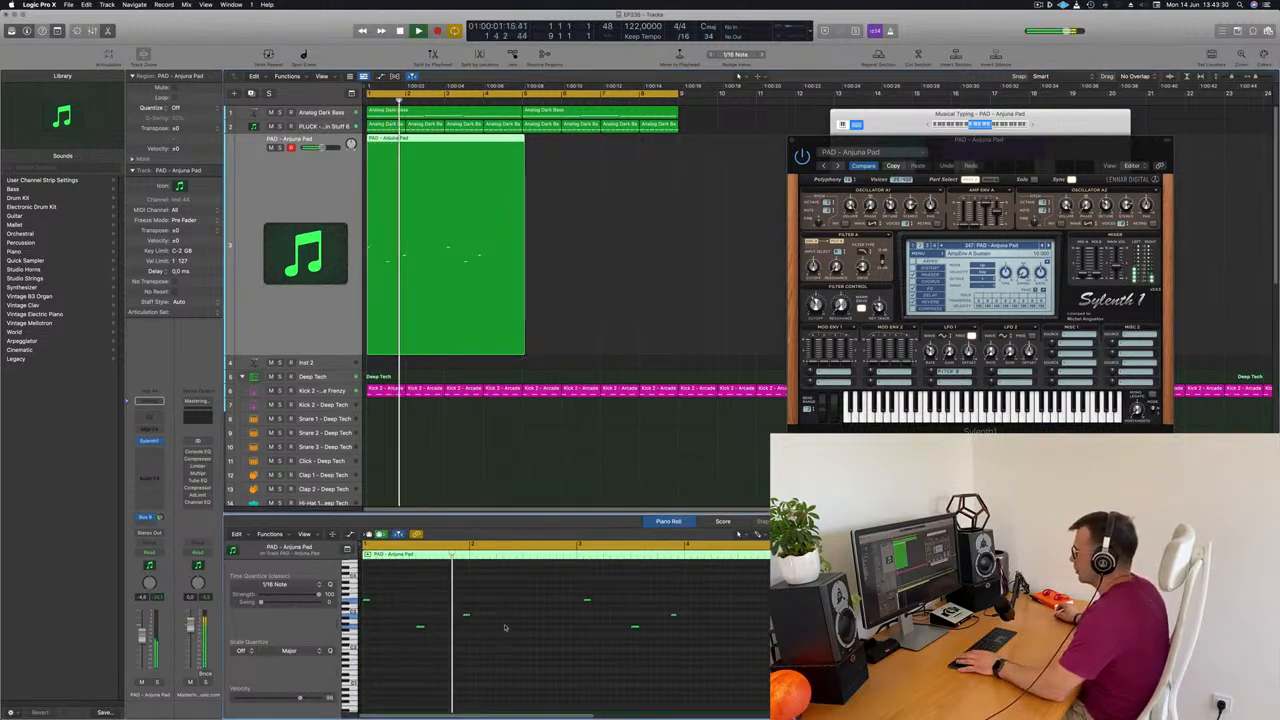
Shift the pad part's third note to about a sixteenth earlier, replaying the loop to compare timings
key("Return")
left_click_drag(466, 615, 473, 615)
key("Return")
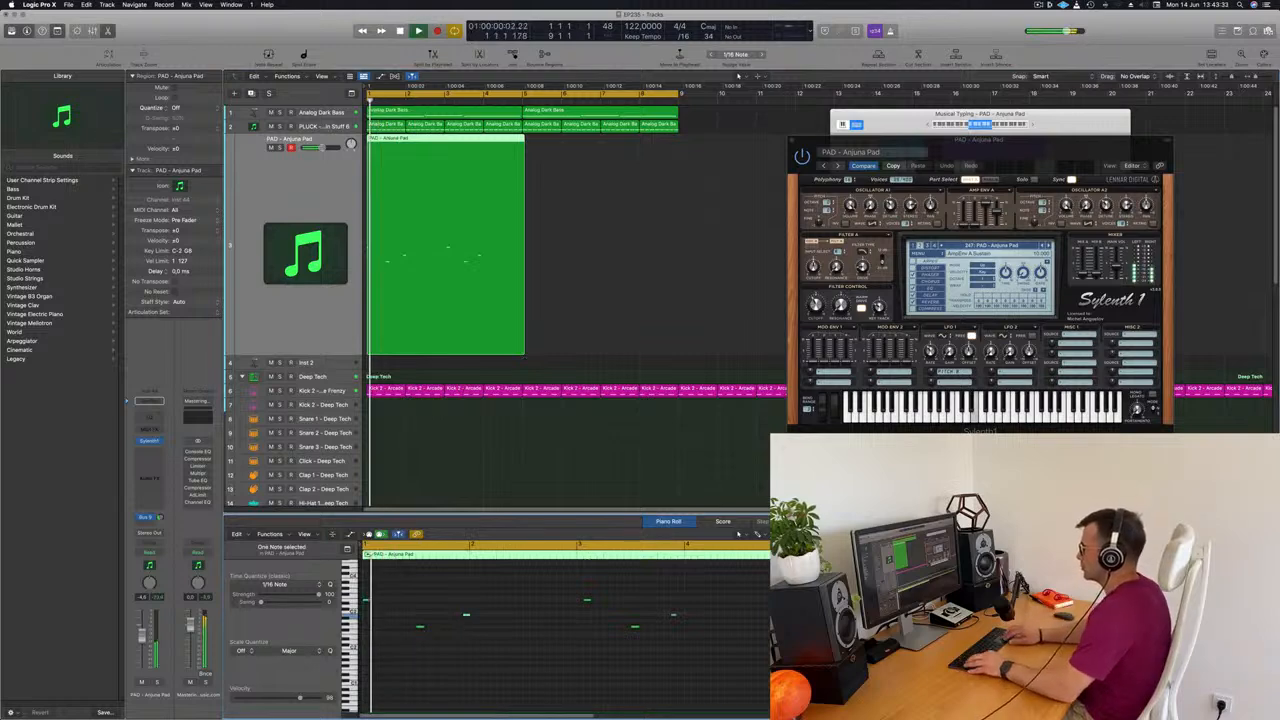
key("Return")
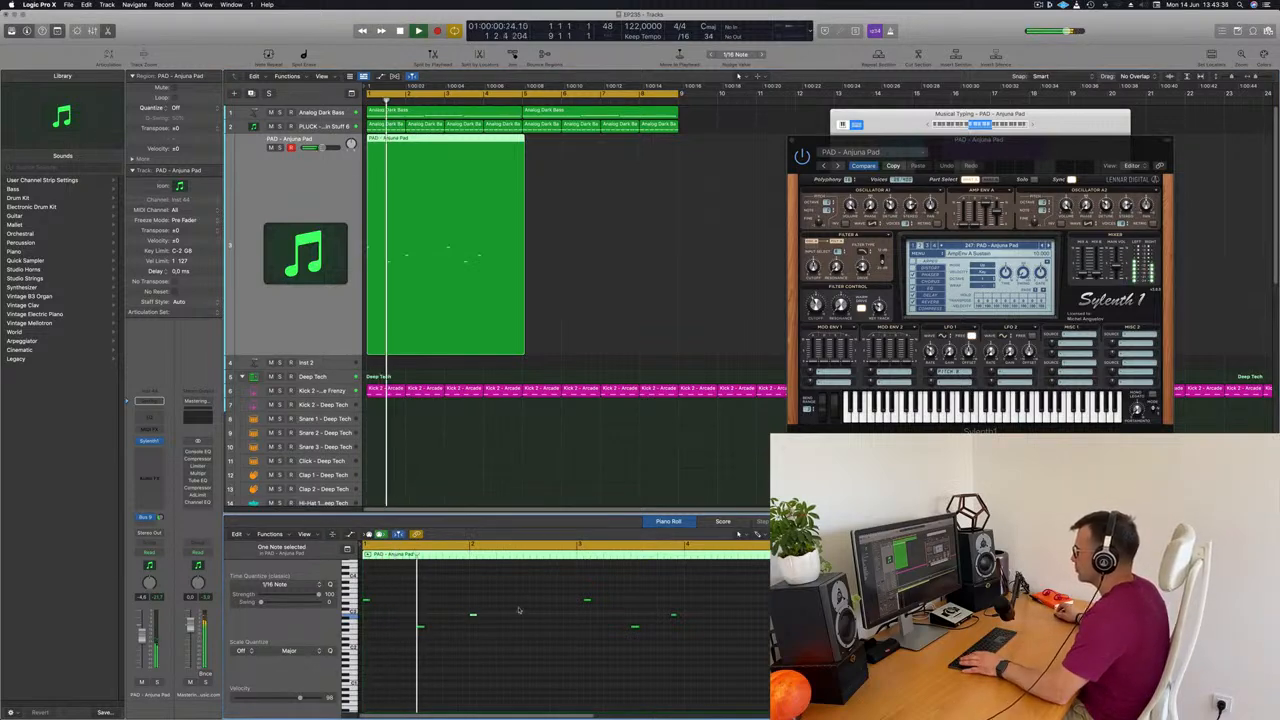
key("Return")
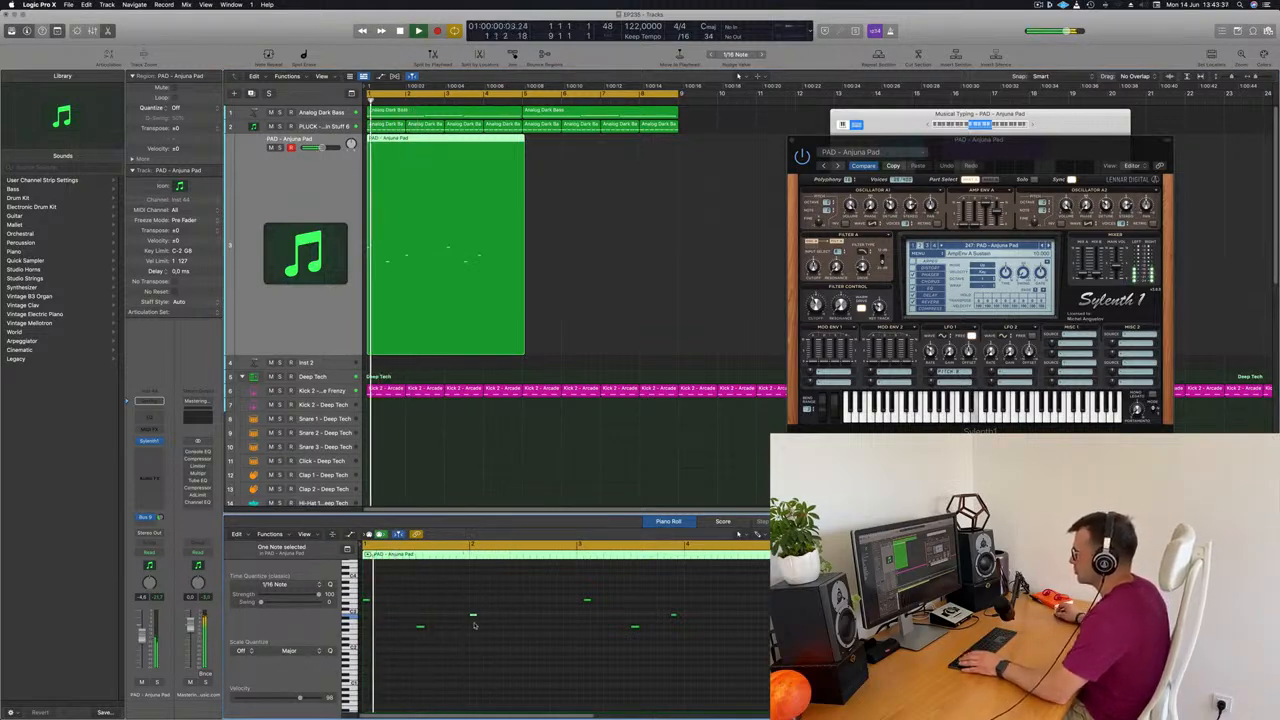
key("Return")
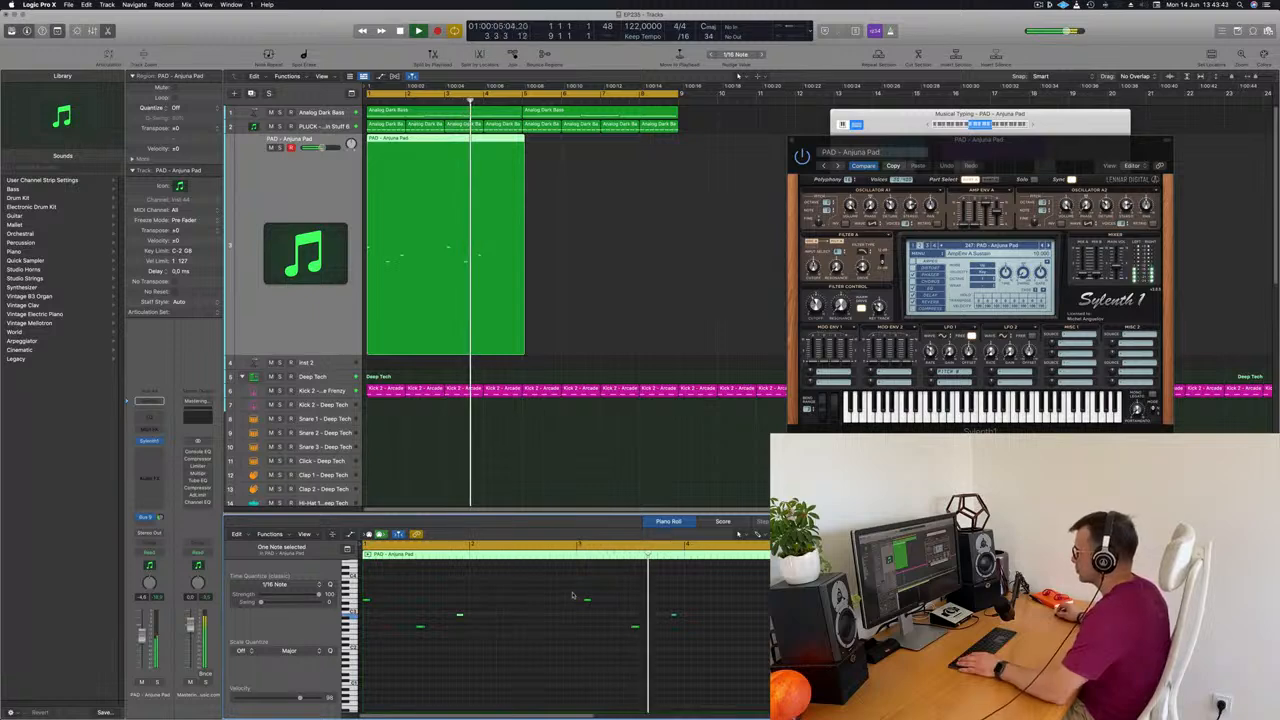
Nudge the fourth pad note a sixteenth earlier, replay the loop and select all notes in the region
key("Return")
key("alt+Left")
key("Return")
key("super+a")
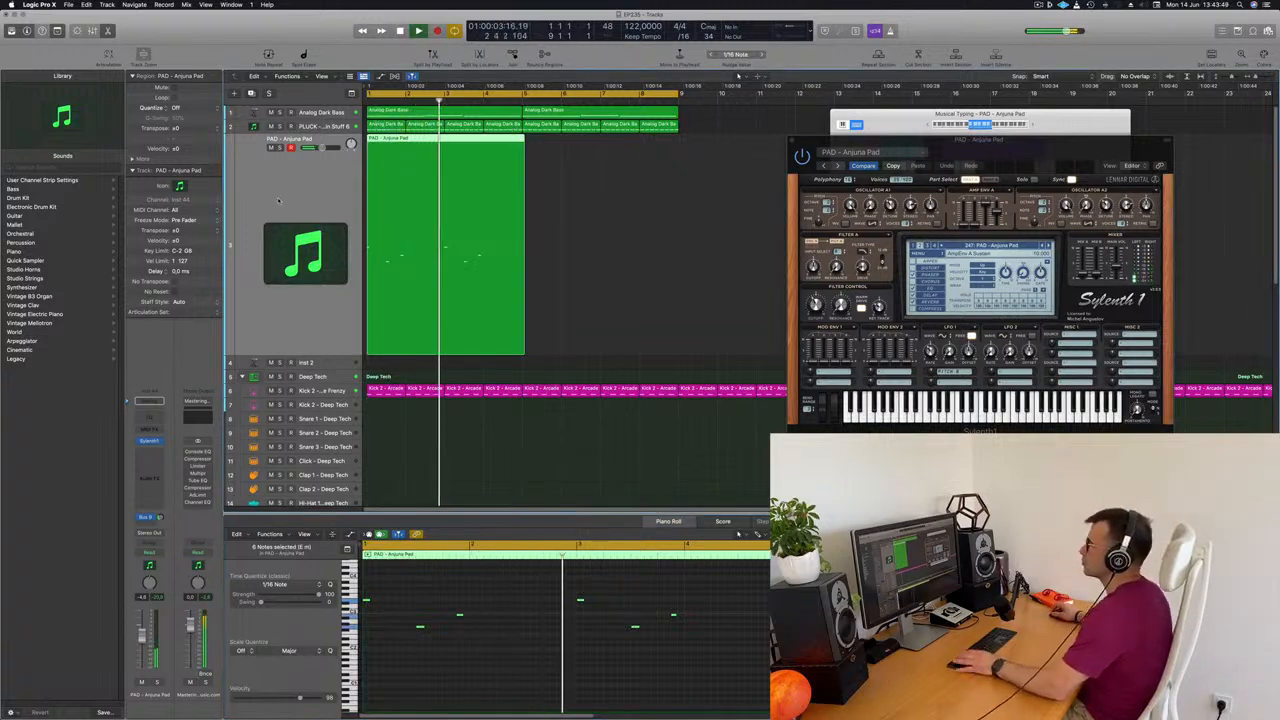
Lower the filter control cutoff slightly in the PLUCK track's Sylenth1 while the loop plays, and close that plug-in window
left_click(318, 127)
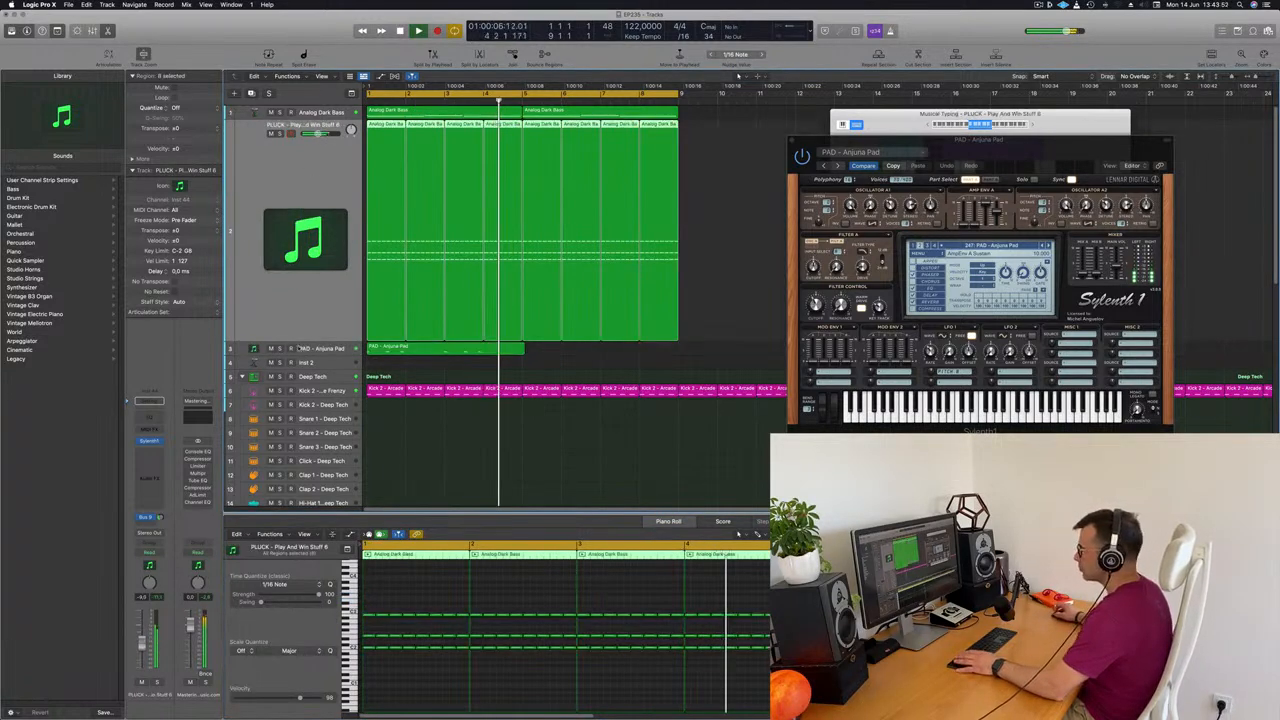
left_click(149, 440)
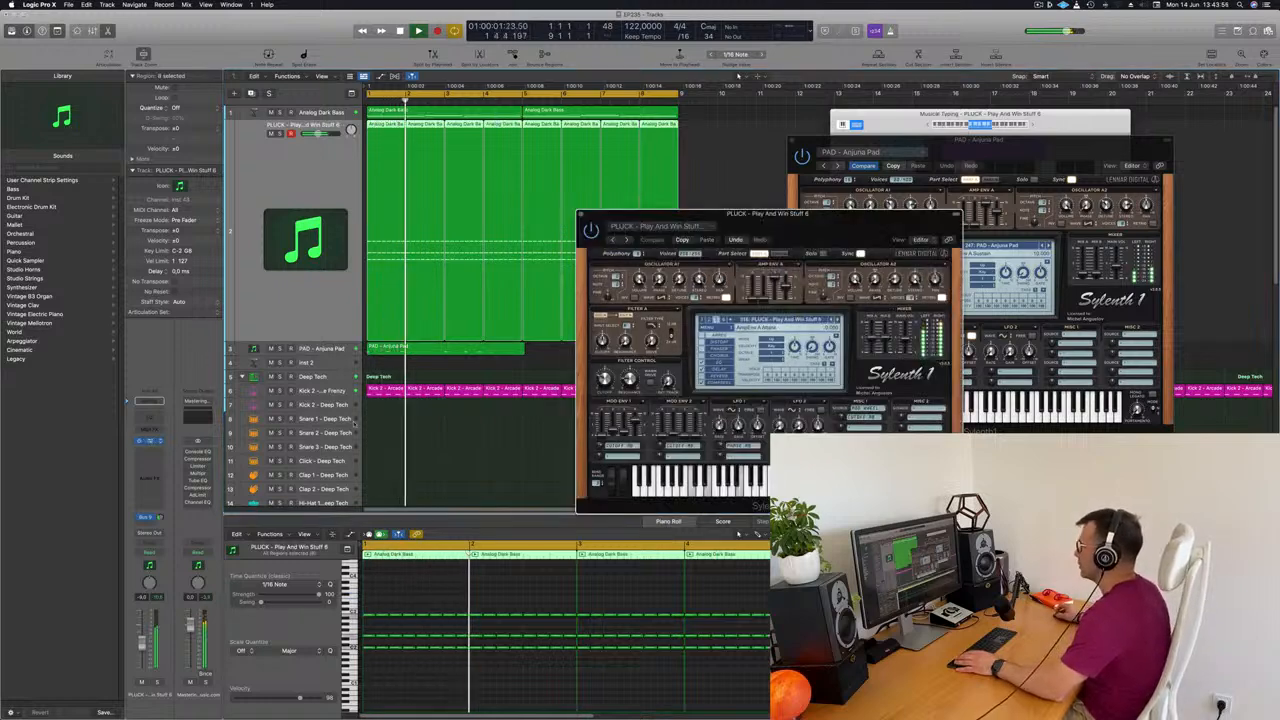
left_click_drag(604, 385, 605, 391)
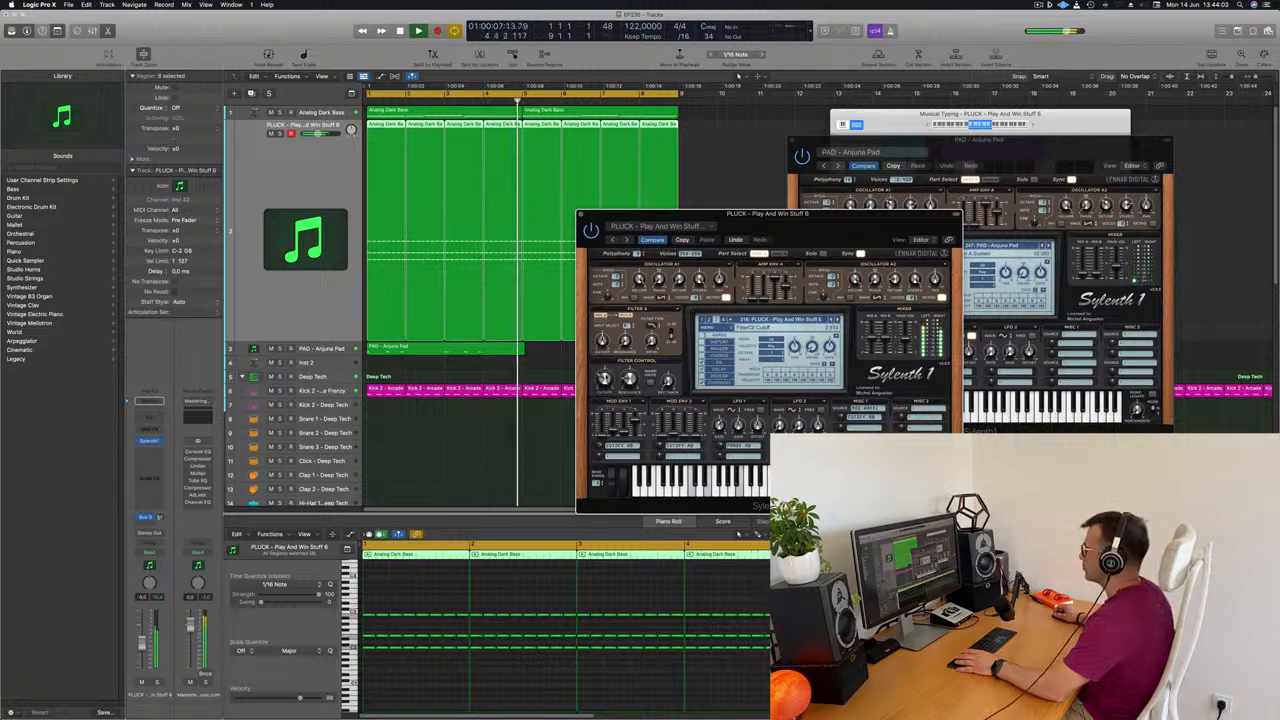
key("Return")
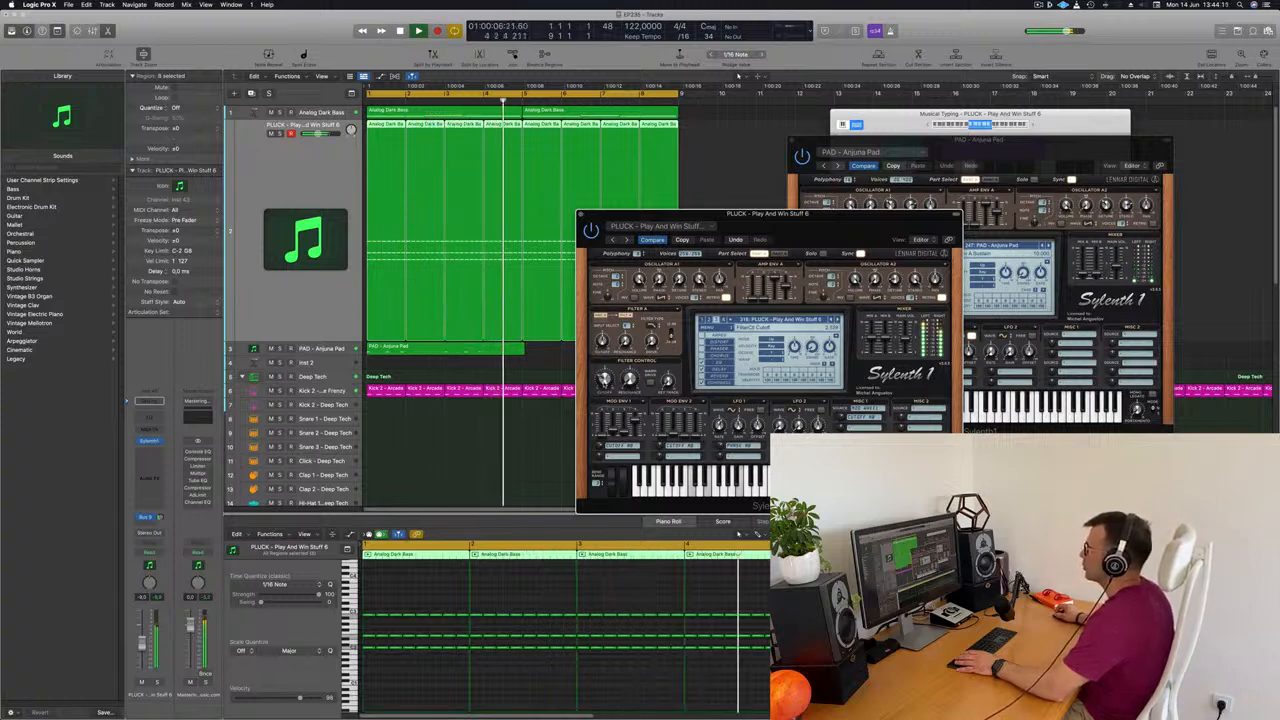
left_click_drag(774, 222, 677, 201)
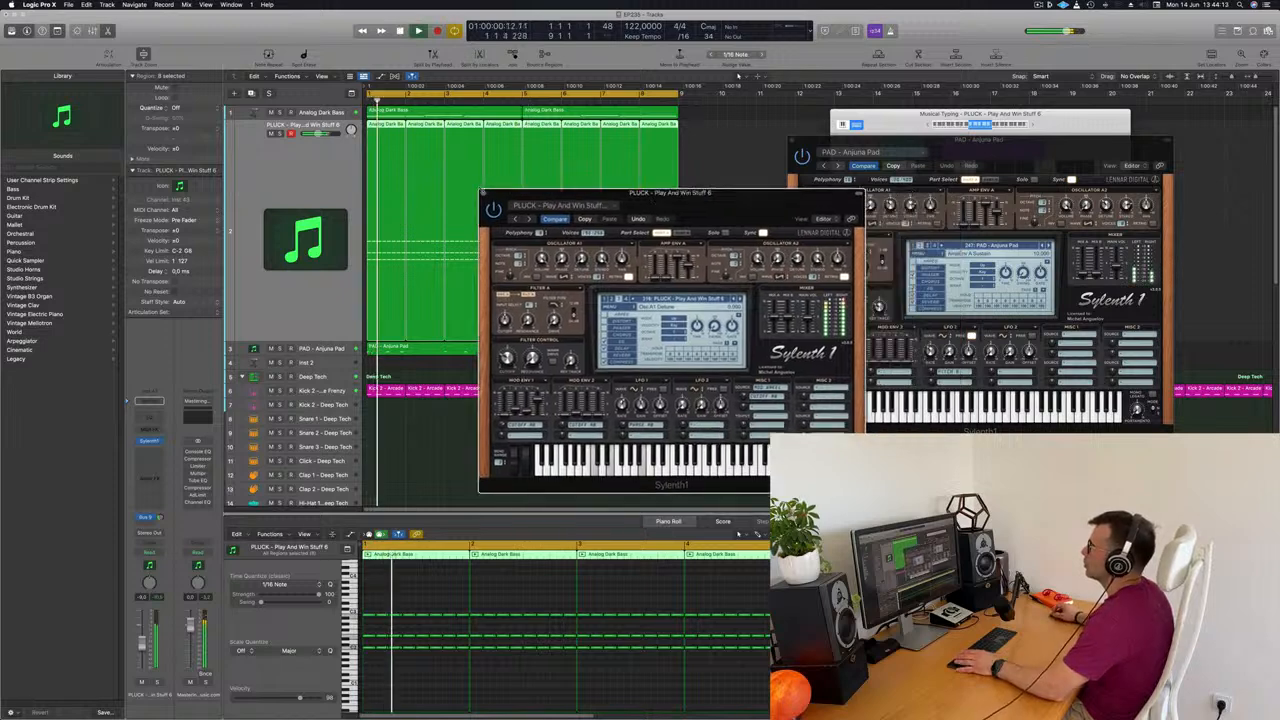
left_click(484, 193)
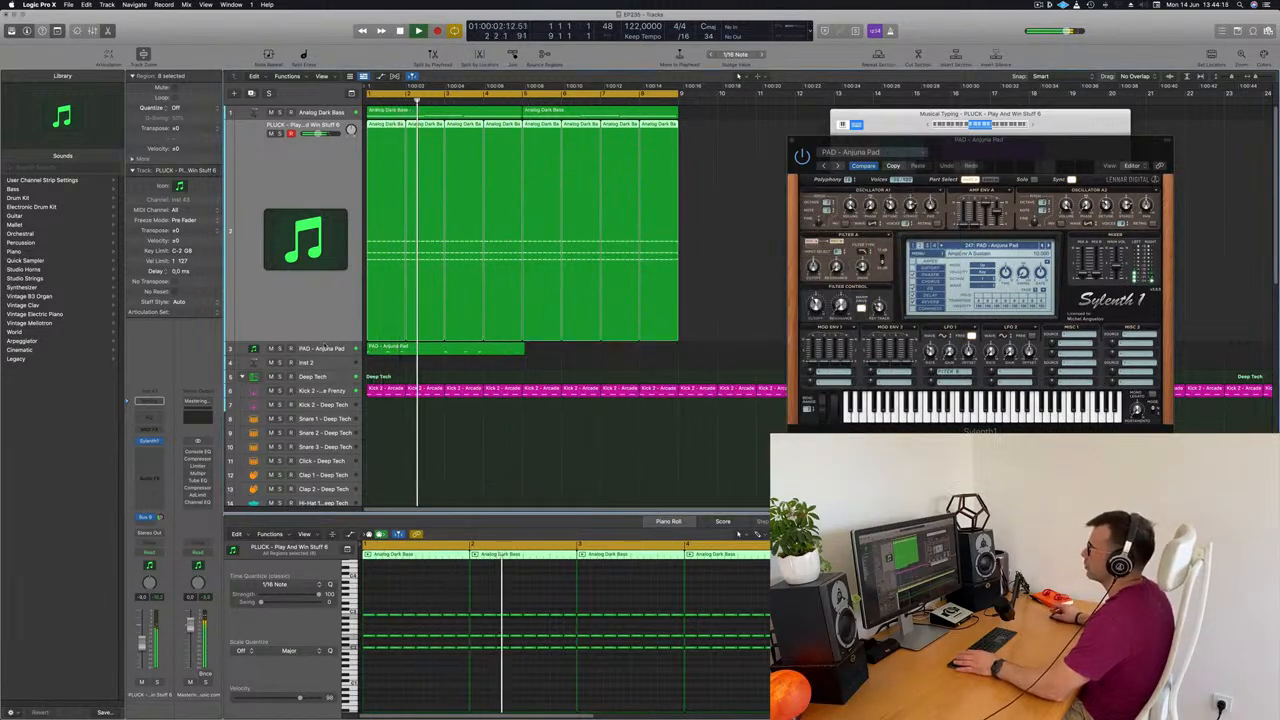
Remove the trial copy of the pad region and trim the original region to end exactly at bar 5
left_click(319, 349)
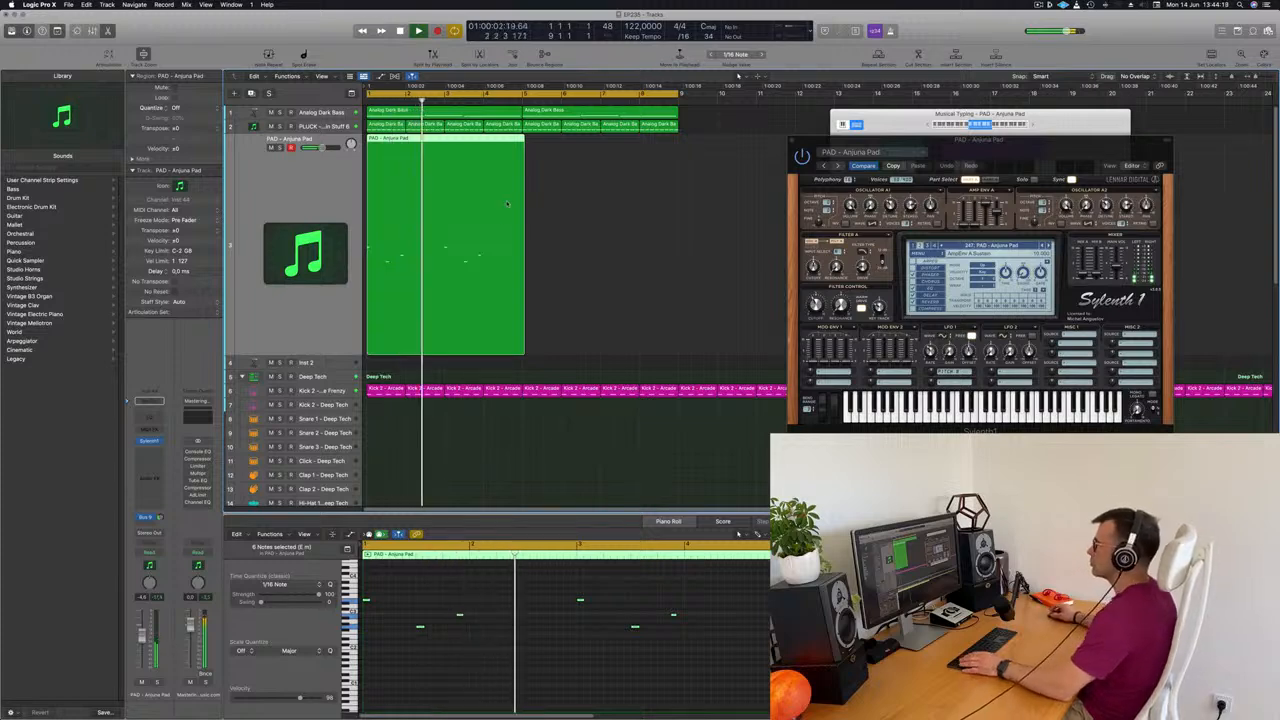
left_click_drag(460, 150, 617, 148)
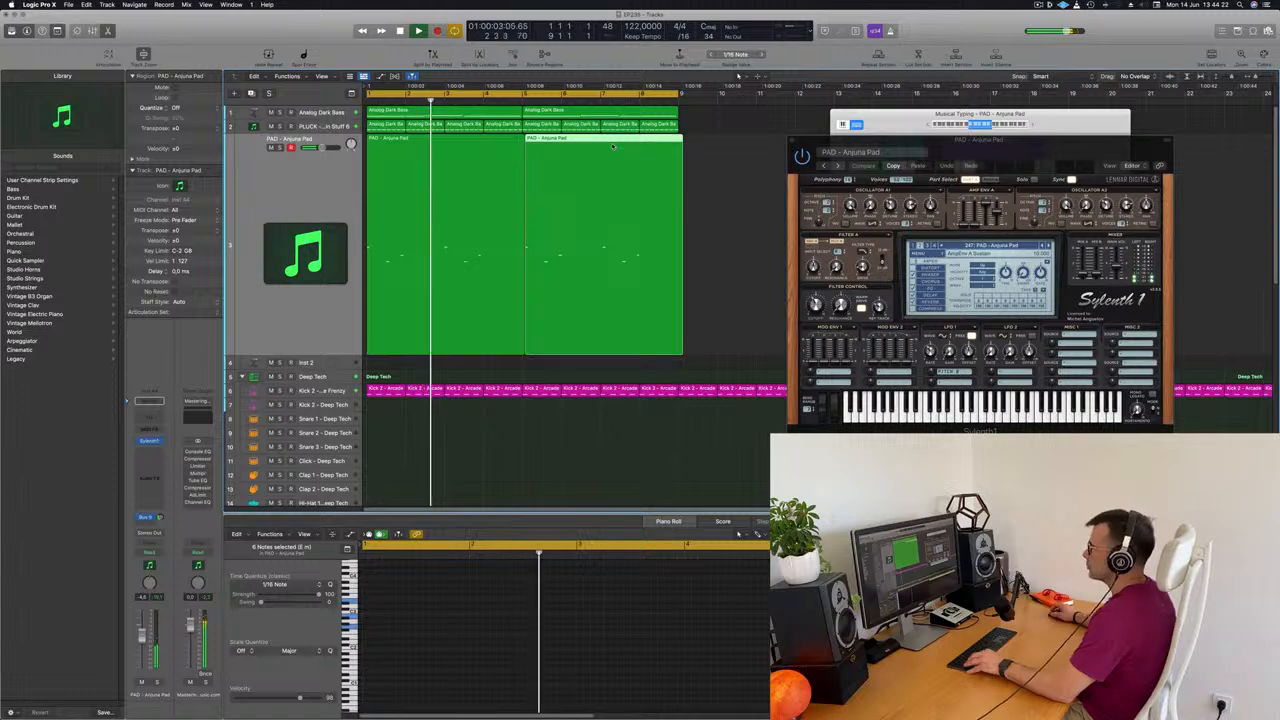
key("Delete")
left_click_drag(525, 348, 524, 146)
key("Delete")
left_click(446, 162)
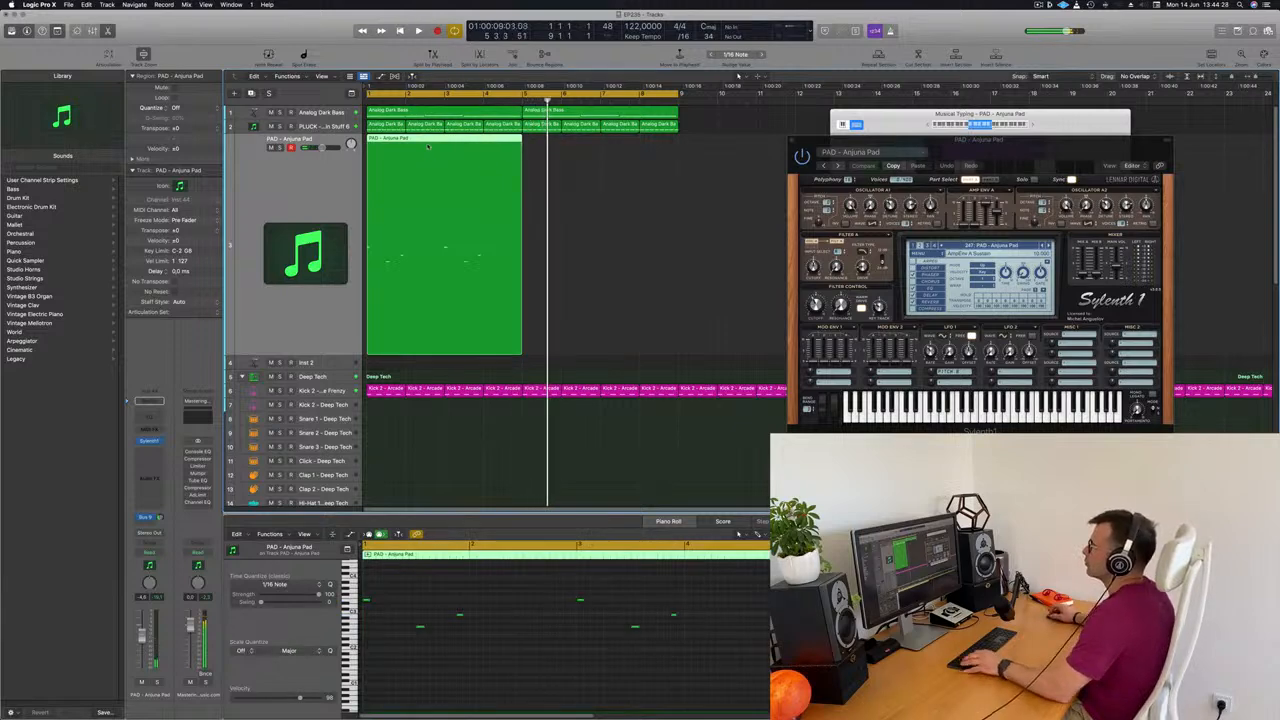
Copy the trimmed pad region to bar 5 so the part fills the eight-bar loop
left_click_drag(427, 140, 586, 152)
scroll(643, 214, "left", 2)
scroll(644, 219, "down", 3)
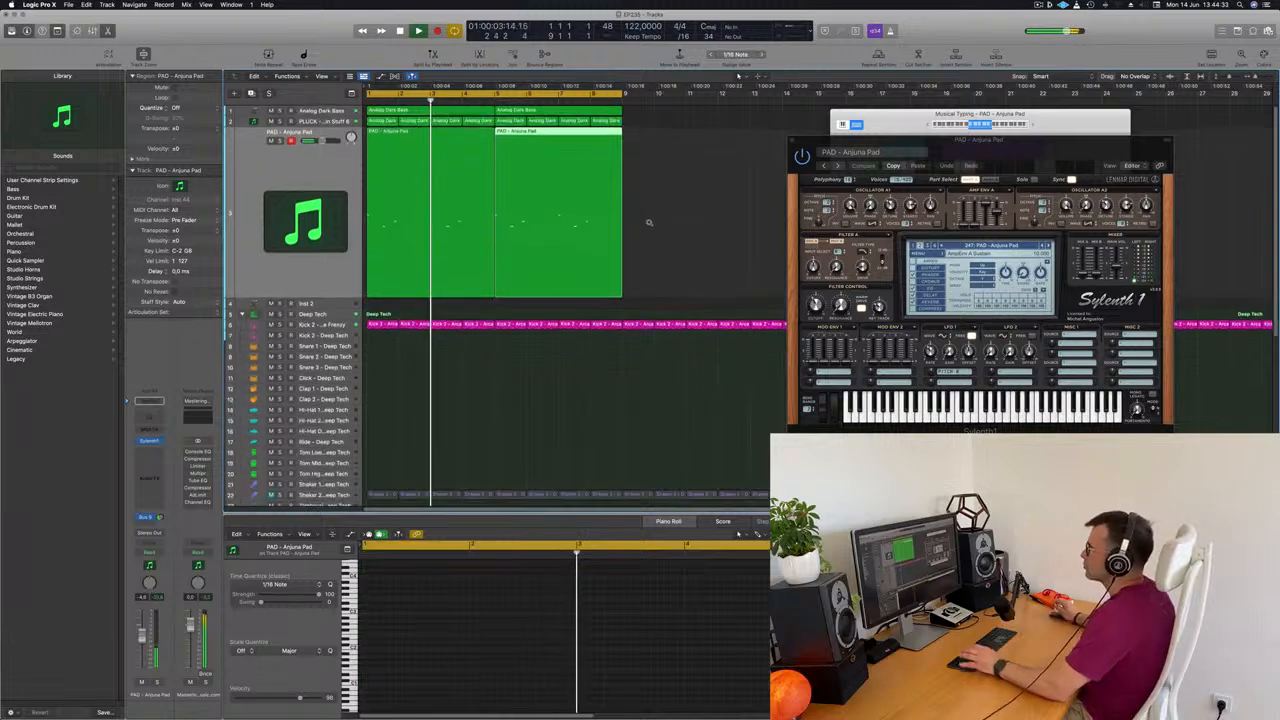
scroll(649, 222, "down", 1)
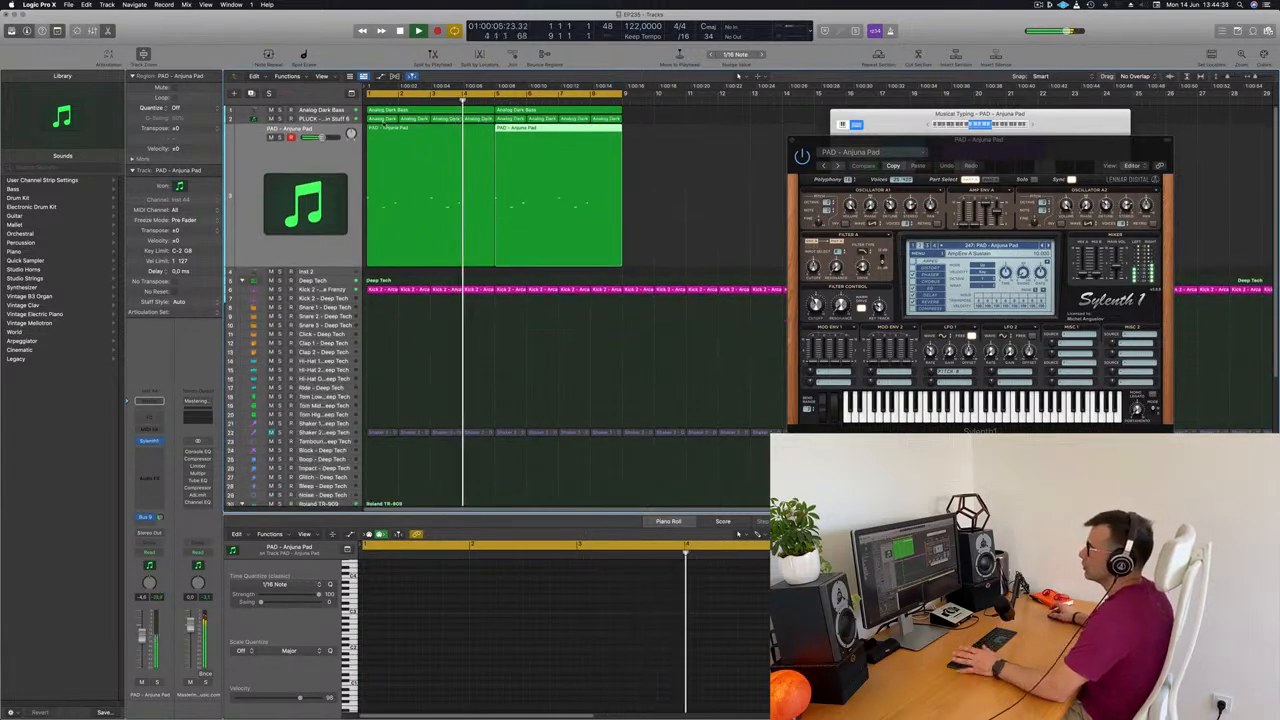
Duplicate the Analog Dark Bass track, copy both bass regions onto the duplicate and stop playback
left_click(312, 110)
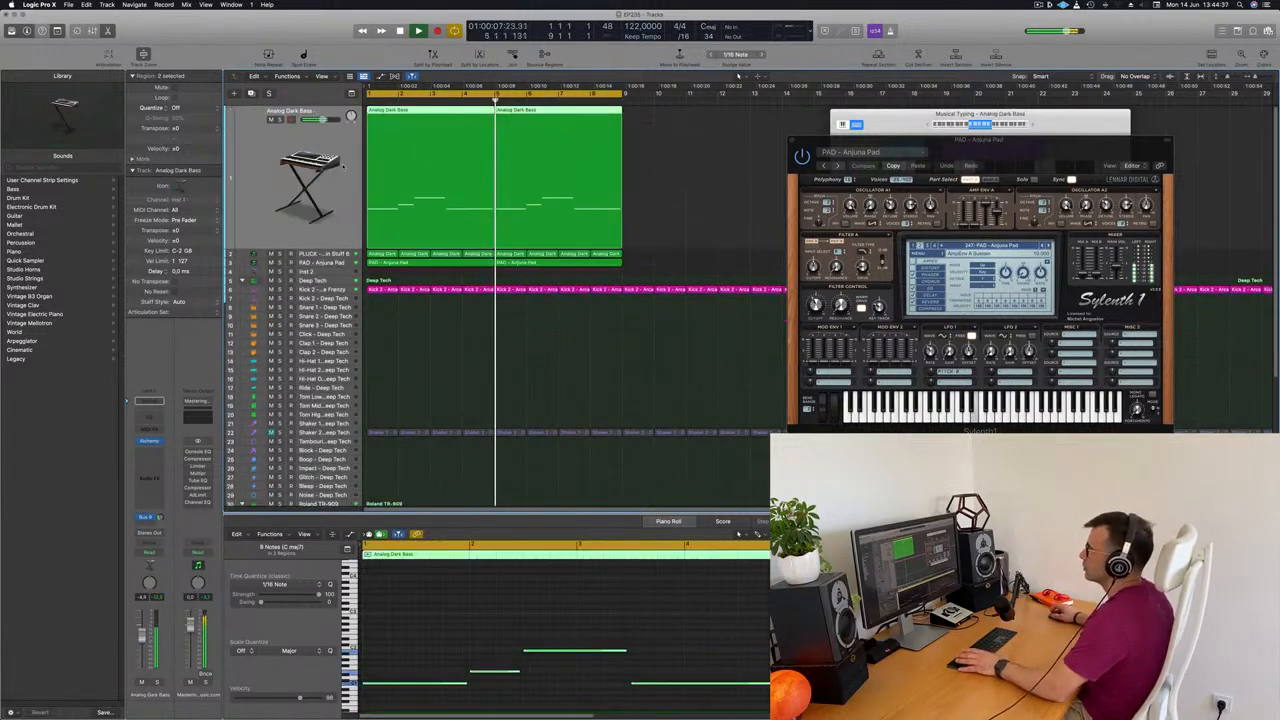
left_click_drag(316, 134, 316, 188)
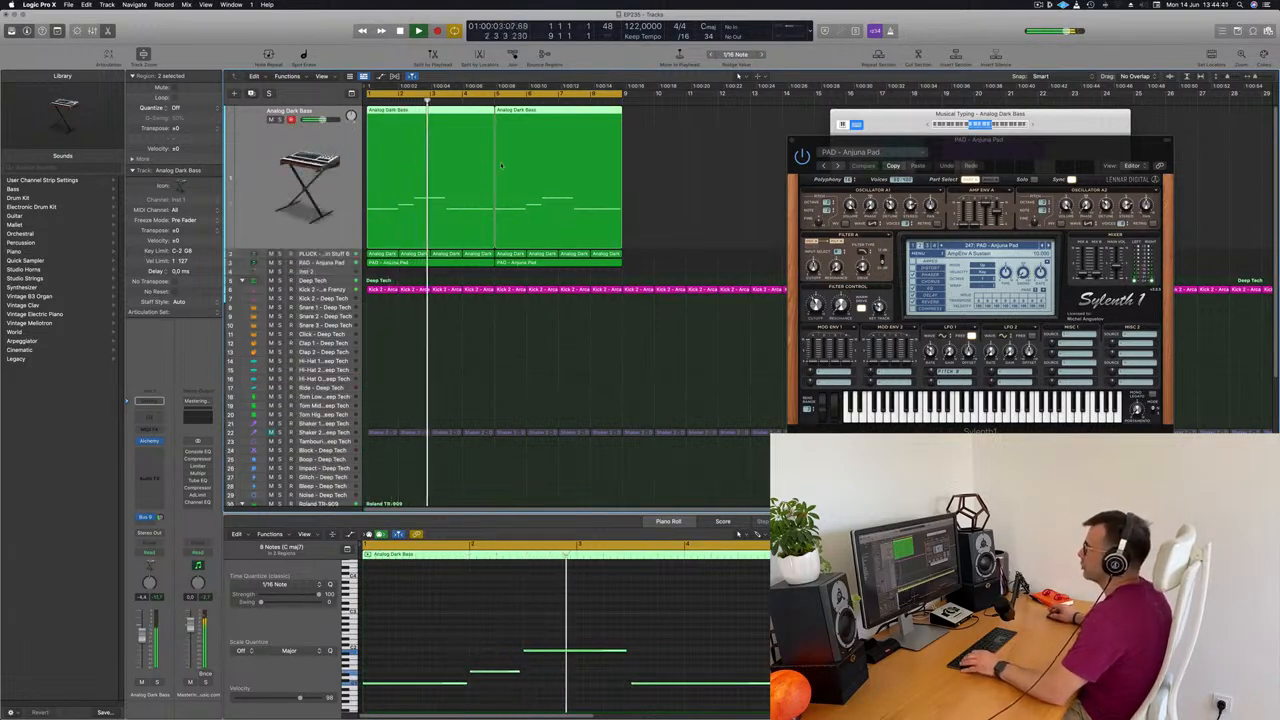
key("super+d")
left_click(428, 110)
left_click_drag(428, 110, 563, 131)
key("space")
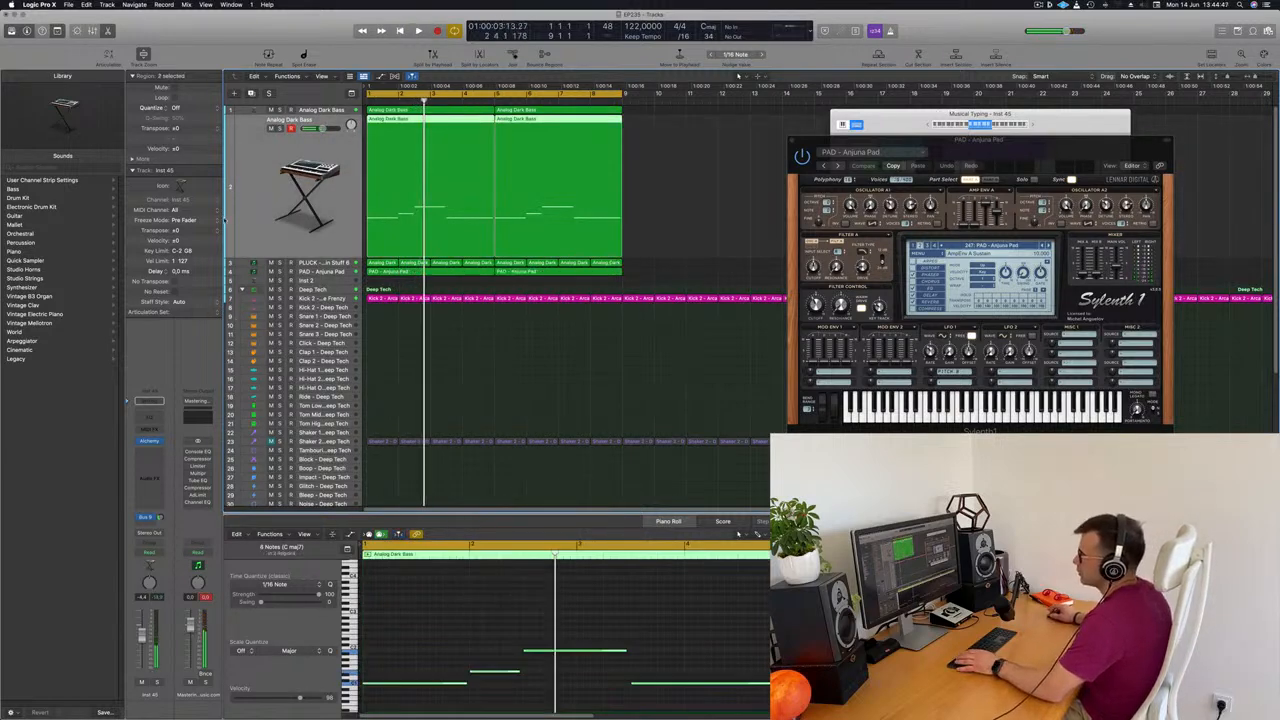
Duplicate the PAD - Anjuna Pad track and move the copied bass regions onto the new track
left_click(328, 271)
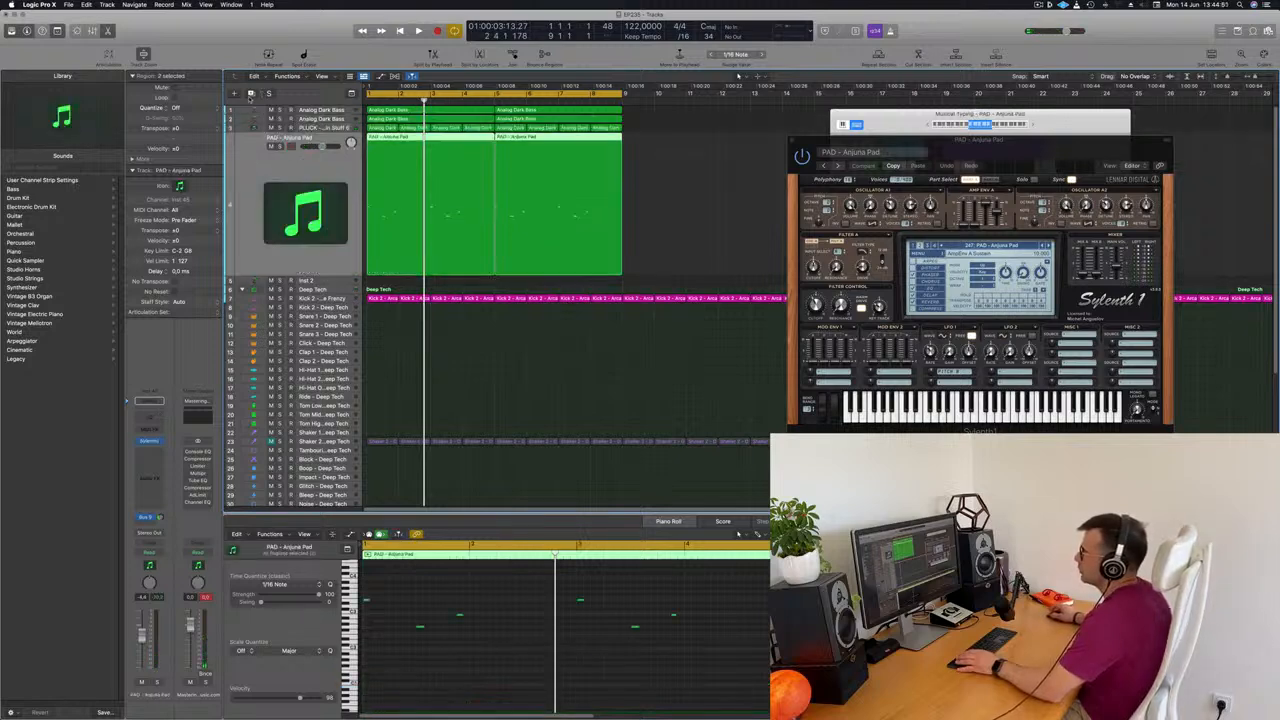
left_click(439, 118)
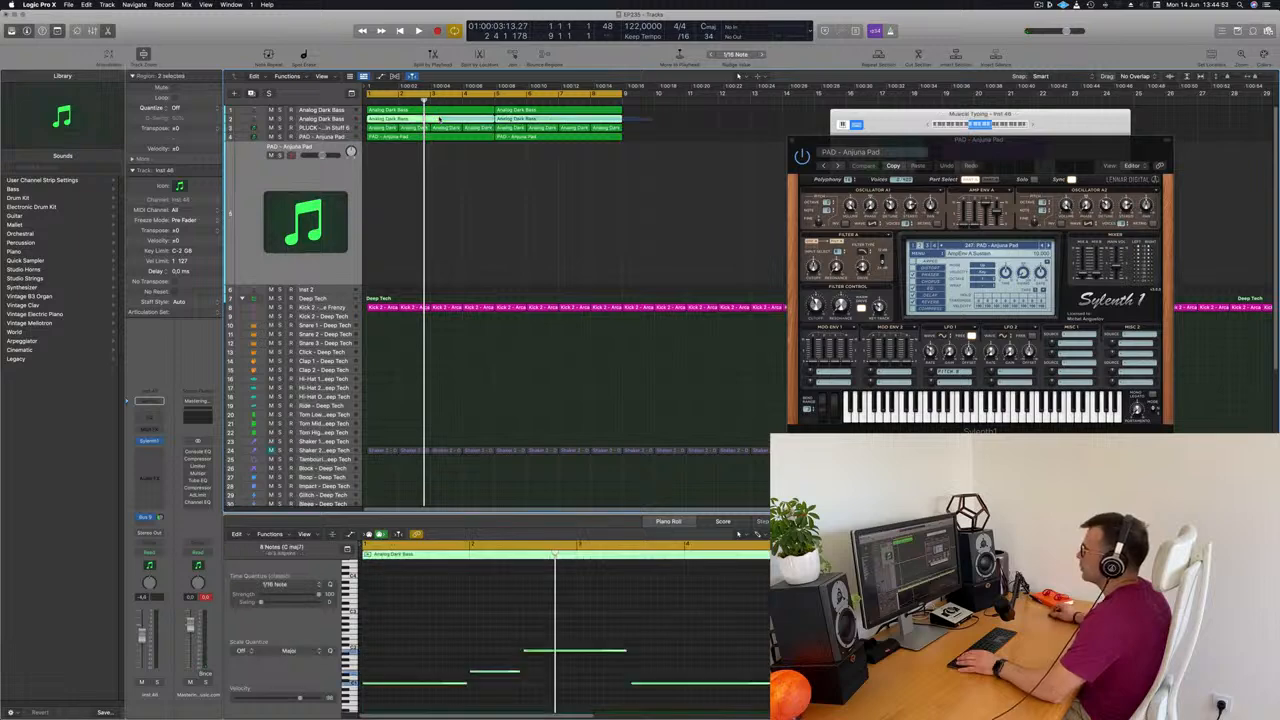
left_click_drag(427, 124, 429, 197)
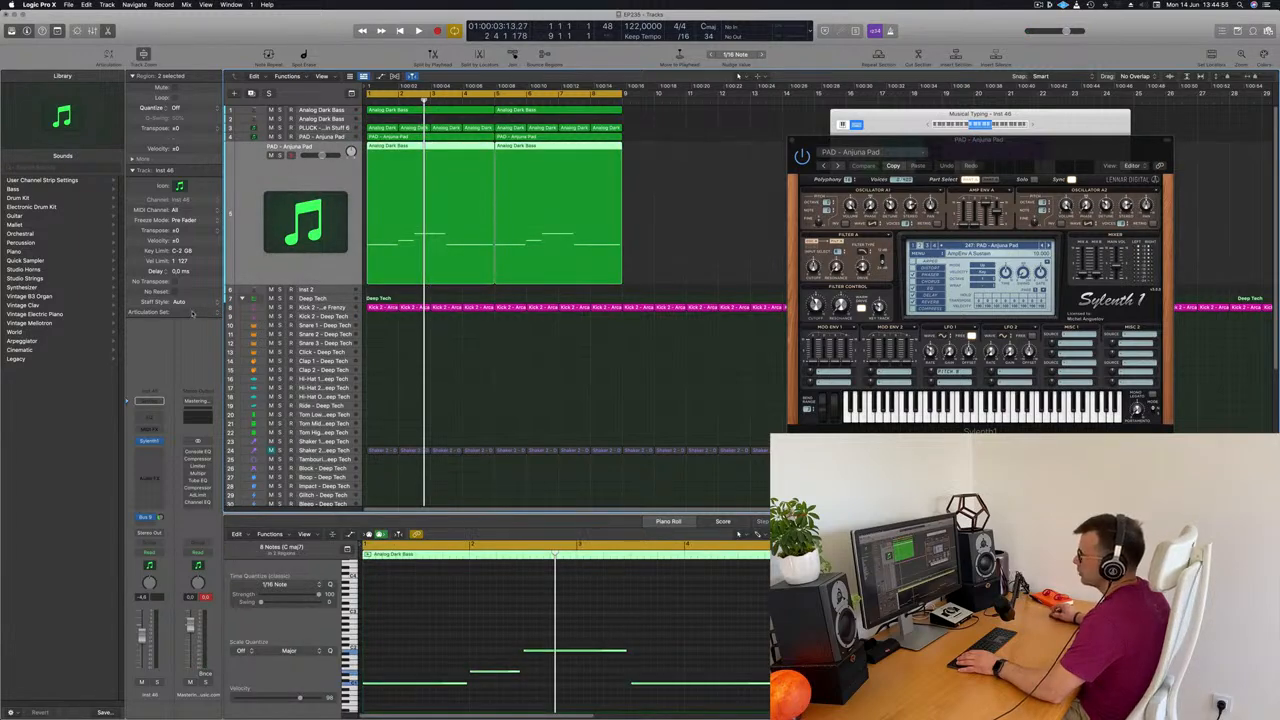
Transpose all bass-line notes on the duplicated pad track up by several octaves
left_click(476, 644)
scroll(476, 644, "down", 5)
scroll(476, 644, "down", 3)
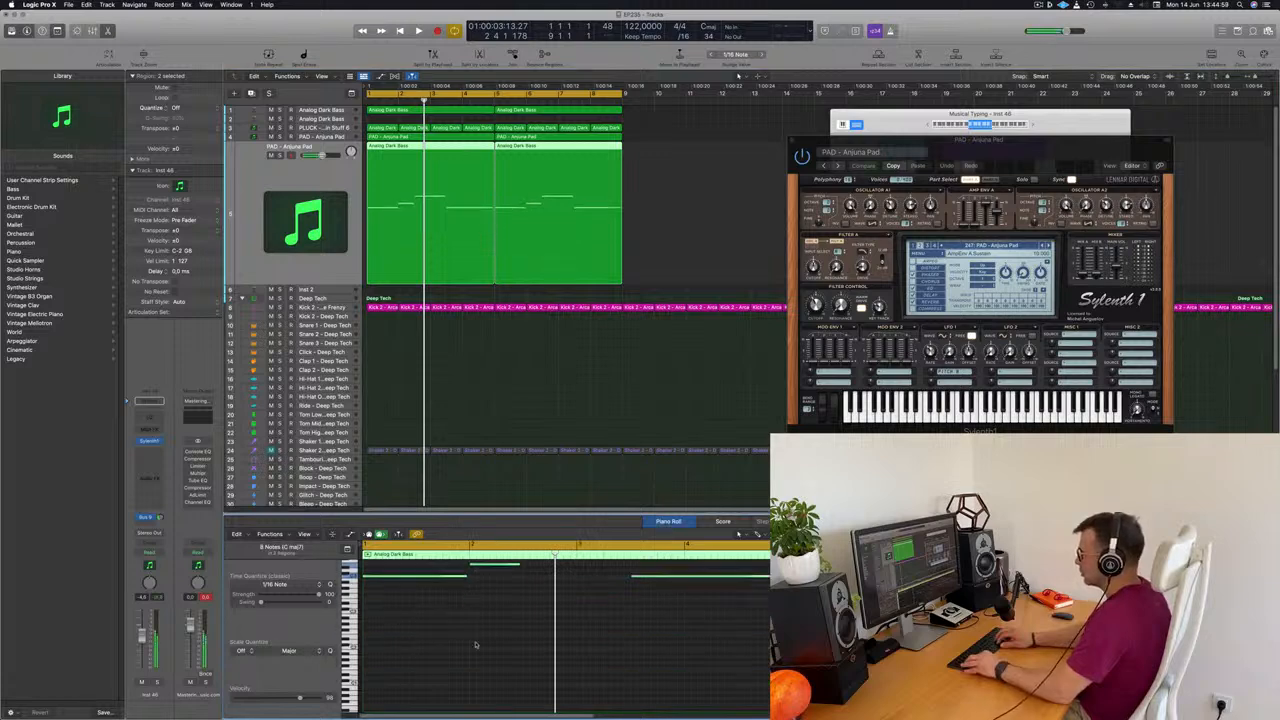
Lower the duplicated pad track's volume and play the loop from the start
left_click(307, 180)
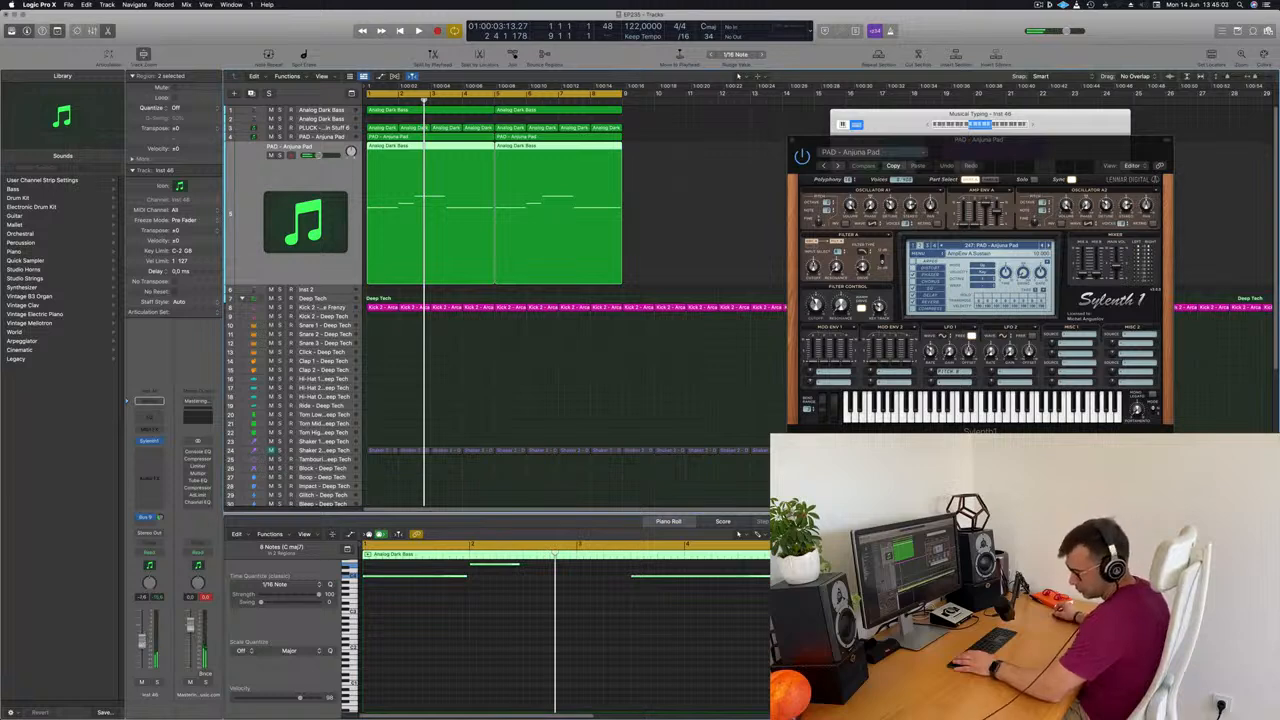
key("Return")
key("space")
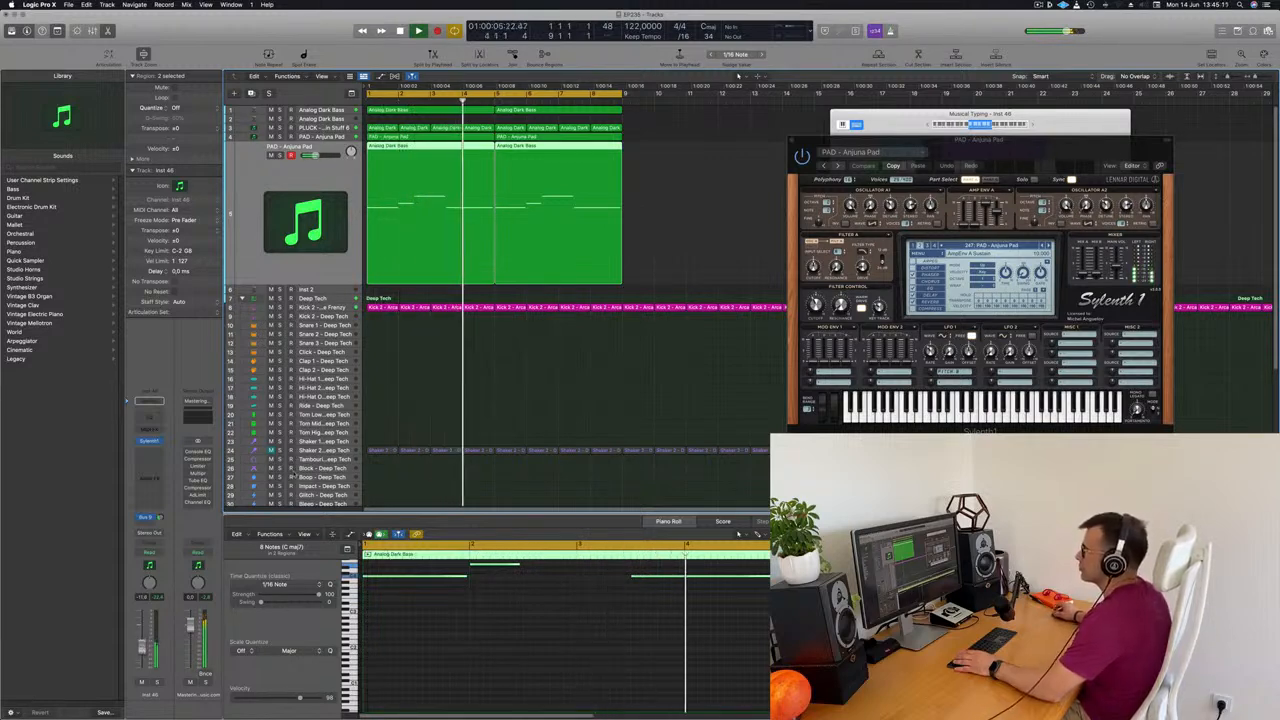
Select all notes of the duplicated pad track's bass line and transpose them down an octave
left_click(572, 648)
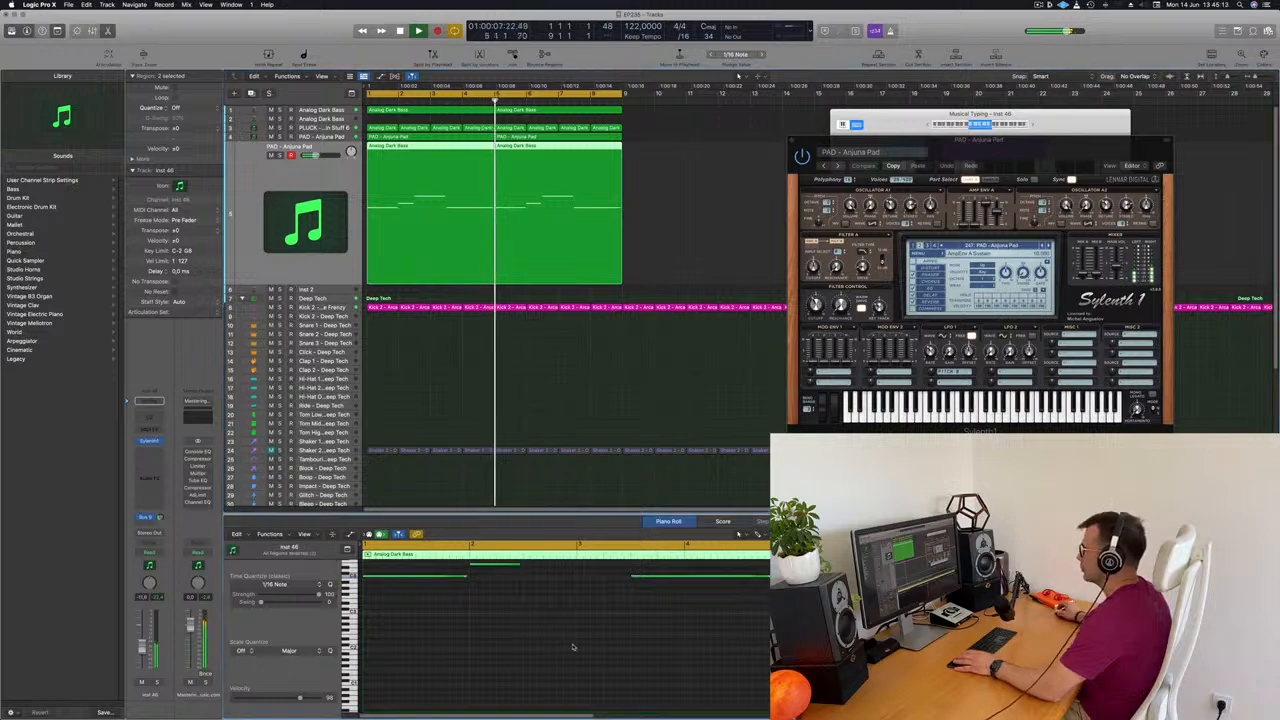
scroll(574, 645, "up", 2)
key("super+a")
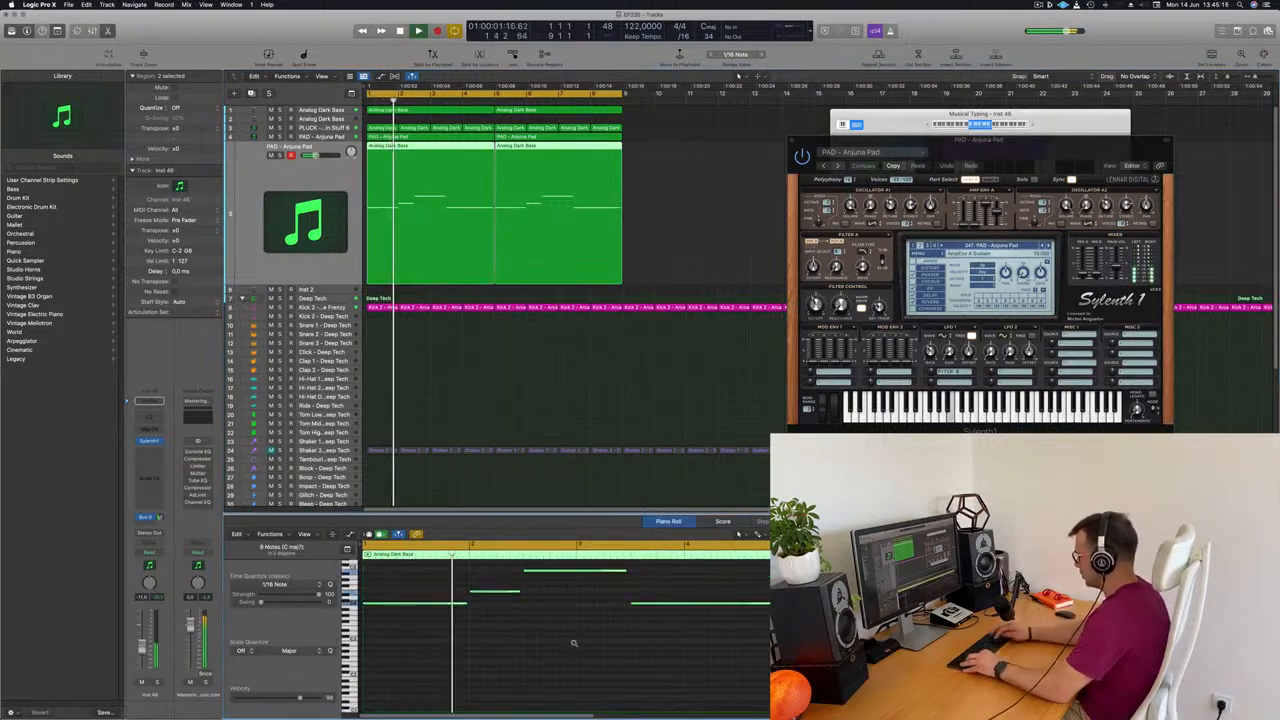
scroll(574, 645, "up", 2)
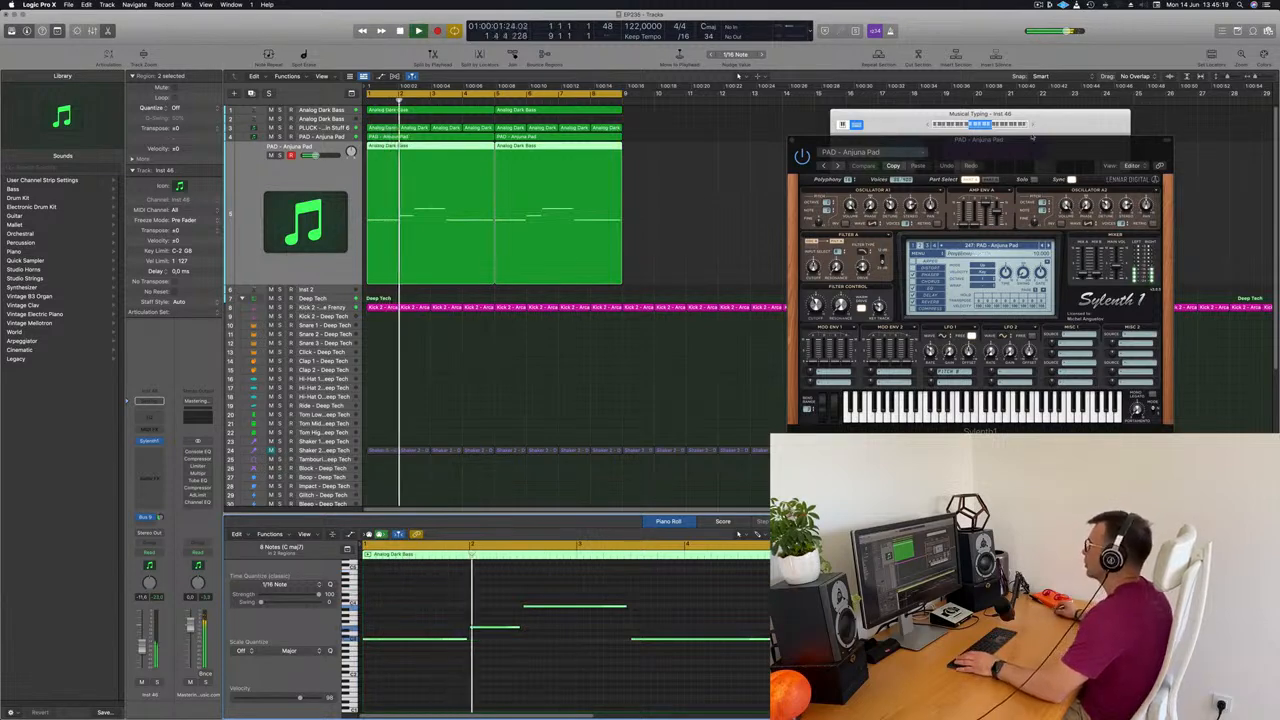
Advance the melody pad's Sylenth1 presets past Back To Earth to PAD - Dark Atmosphere while the loop plays
left_click_drag(1021, 157, 845, 186)
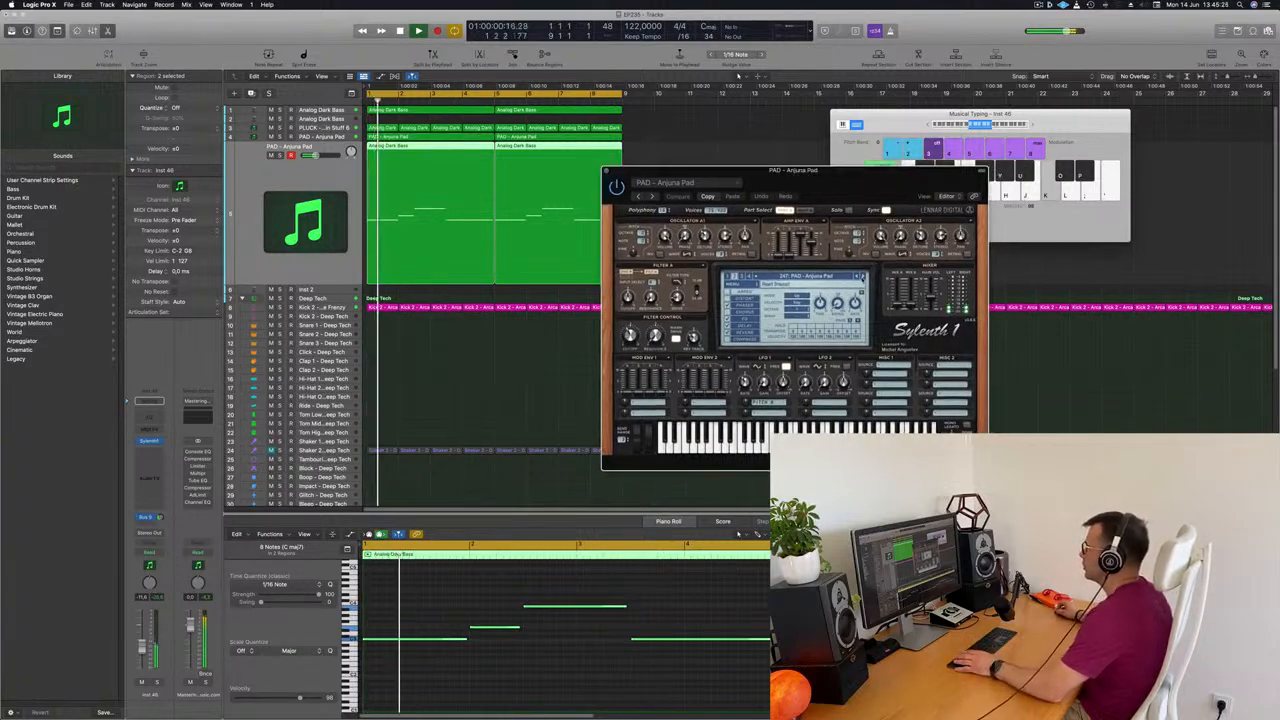
left_click(865, 276)
key("space")
key("space")
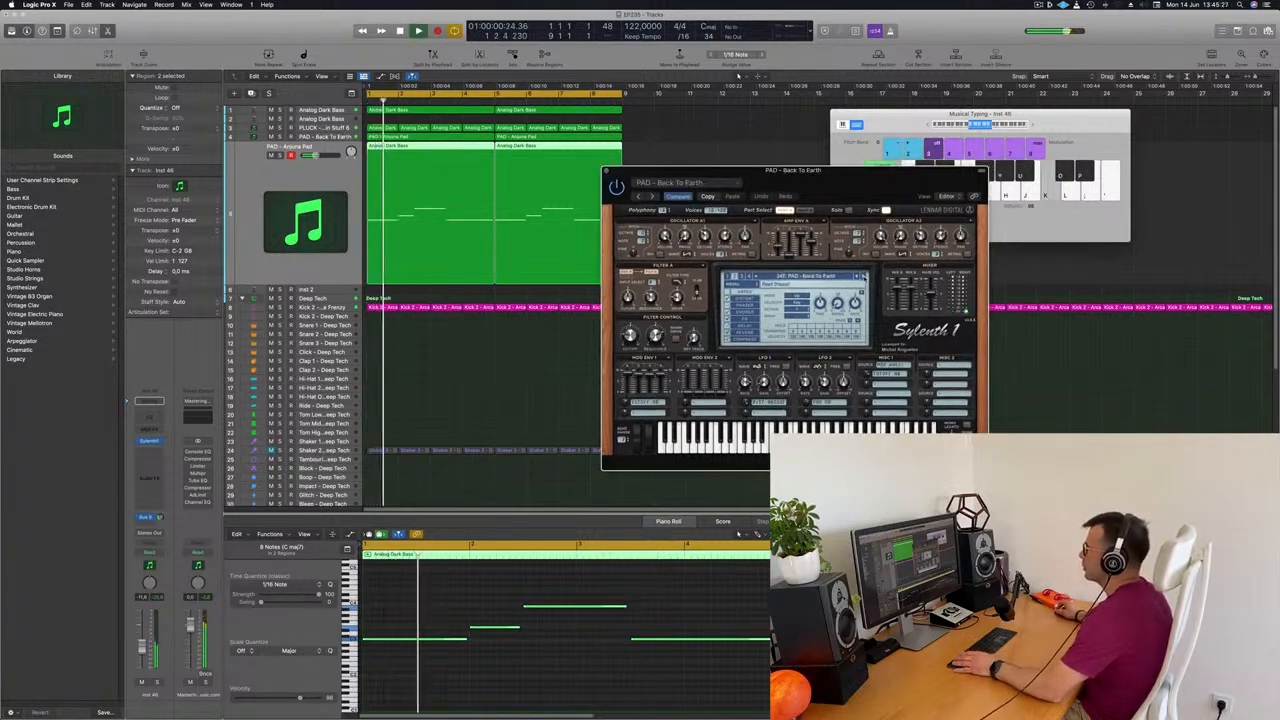
left_click(865, 276)
key("space")
key("space")
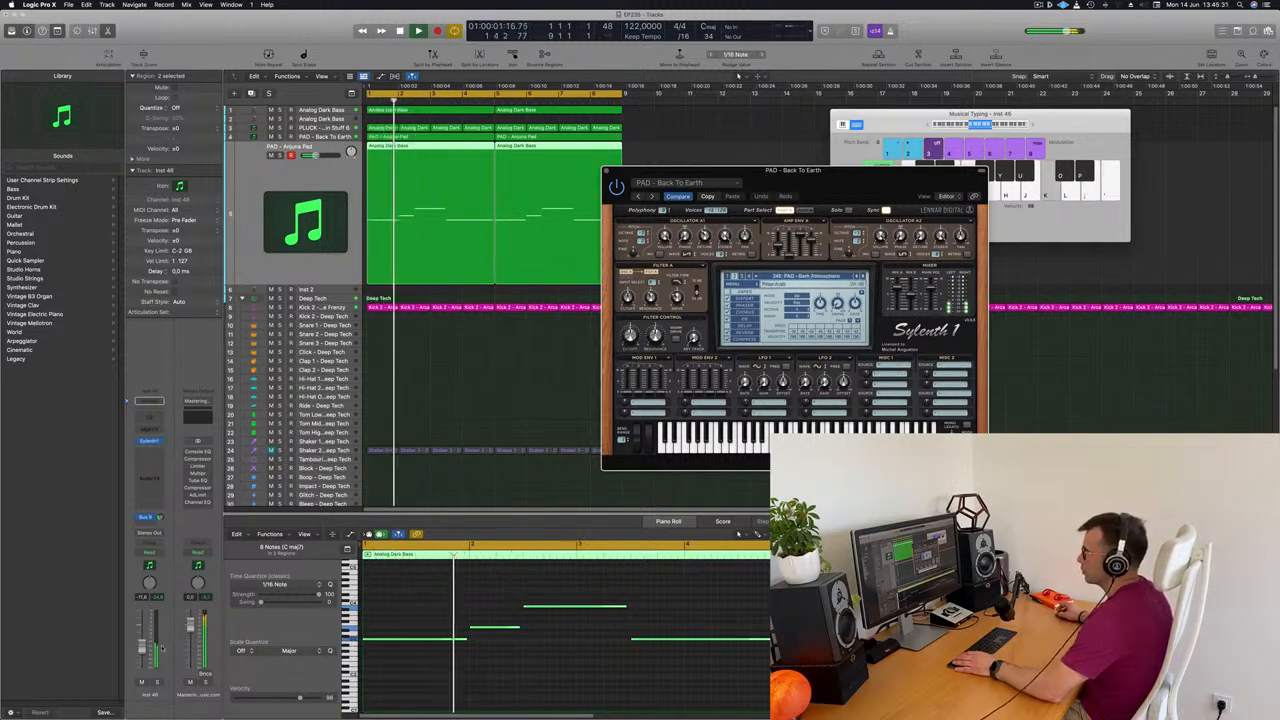
Advance the melody pad's Sylenth1 preset to PAD - Deep Space 1 and rebalance the duplicated pad track's volume
left_click(188, 627)
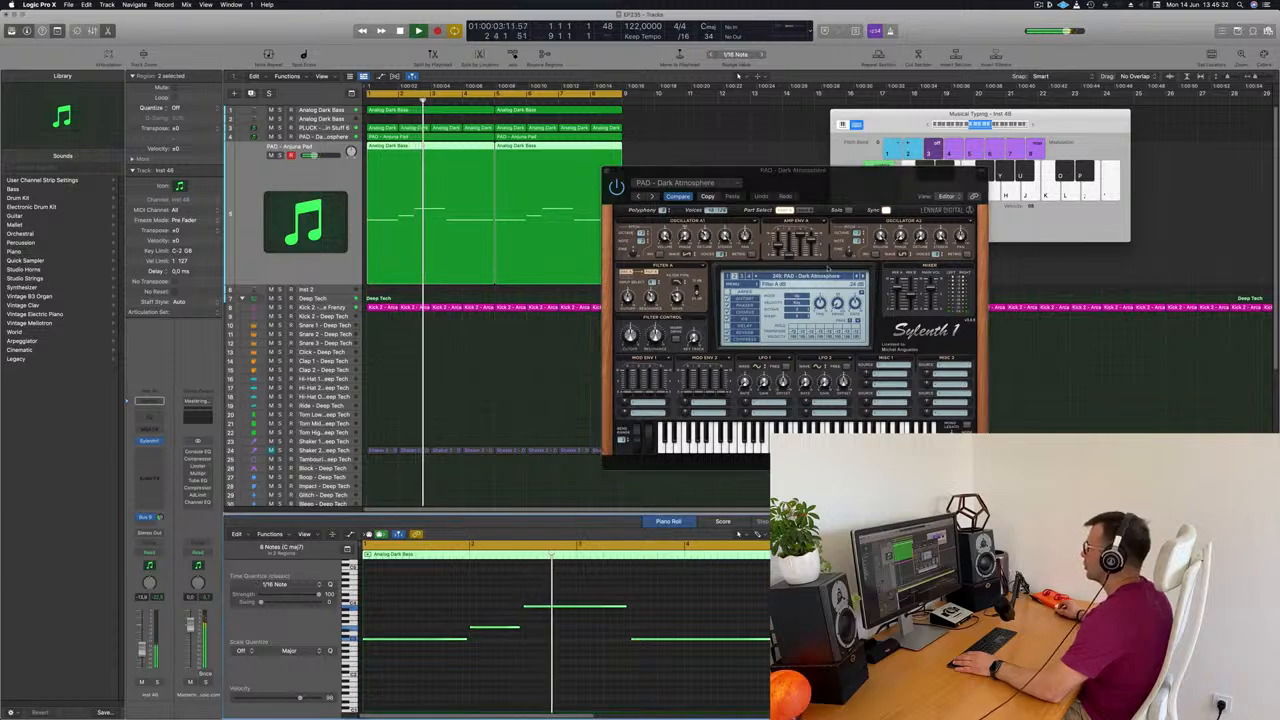
left_click(865, 276)
key("space")
key("space")
left_click(865, 276)
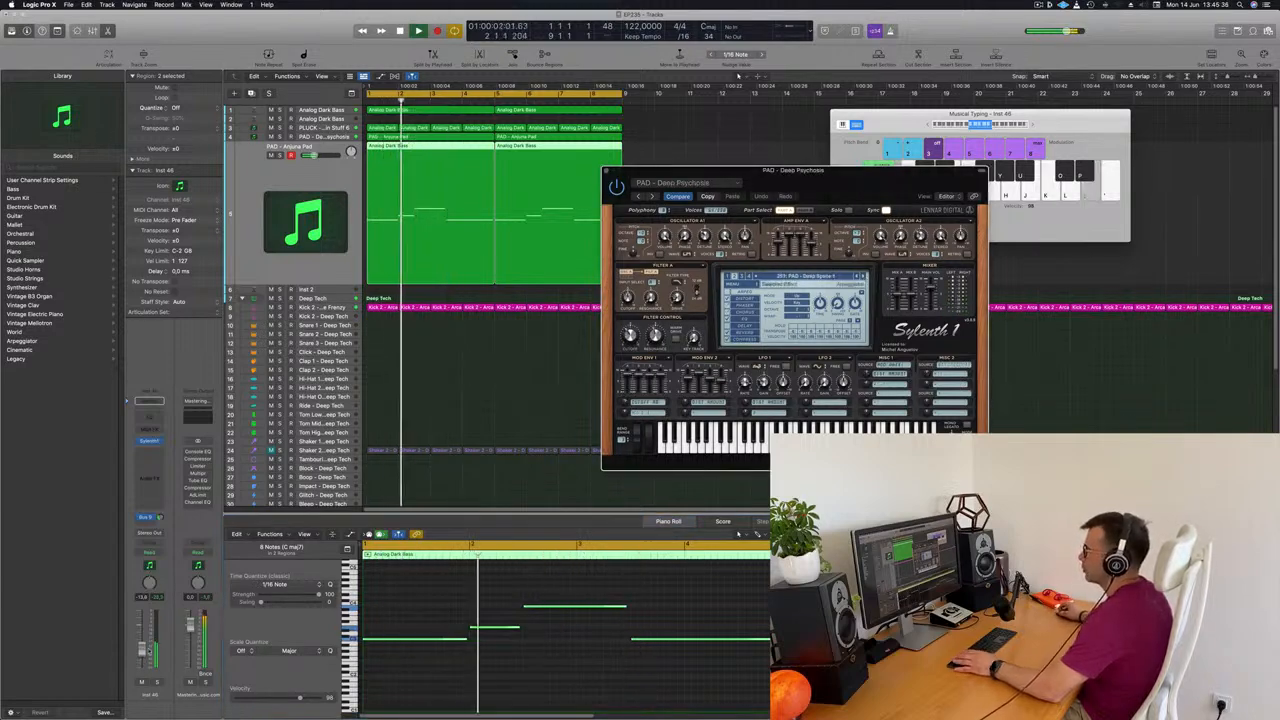
left_click_drag(143, 649, 143, 641)
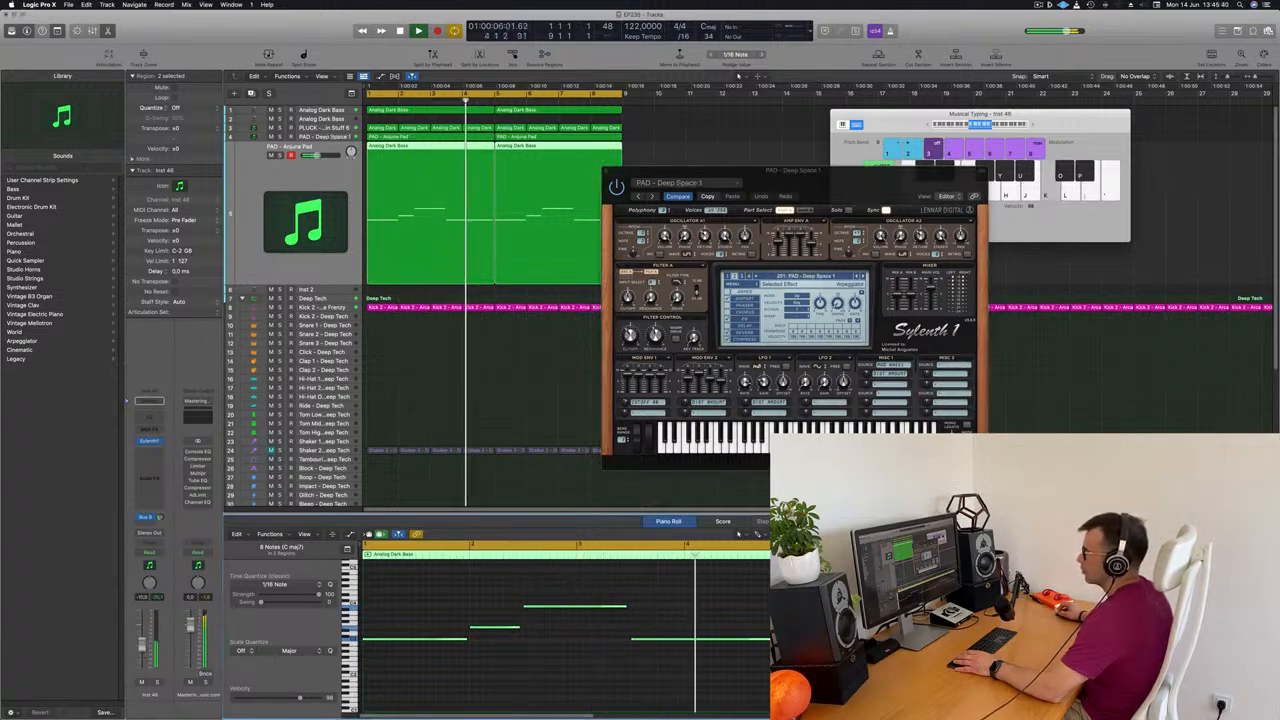
Close the melody pad's Sylenth1 window and move the Musical Typing keyboard away from the regions
left_click_drag(690, 171, 647, 180)
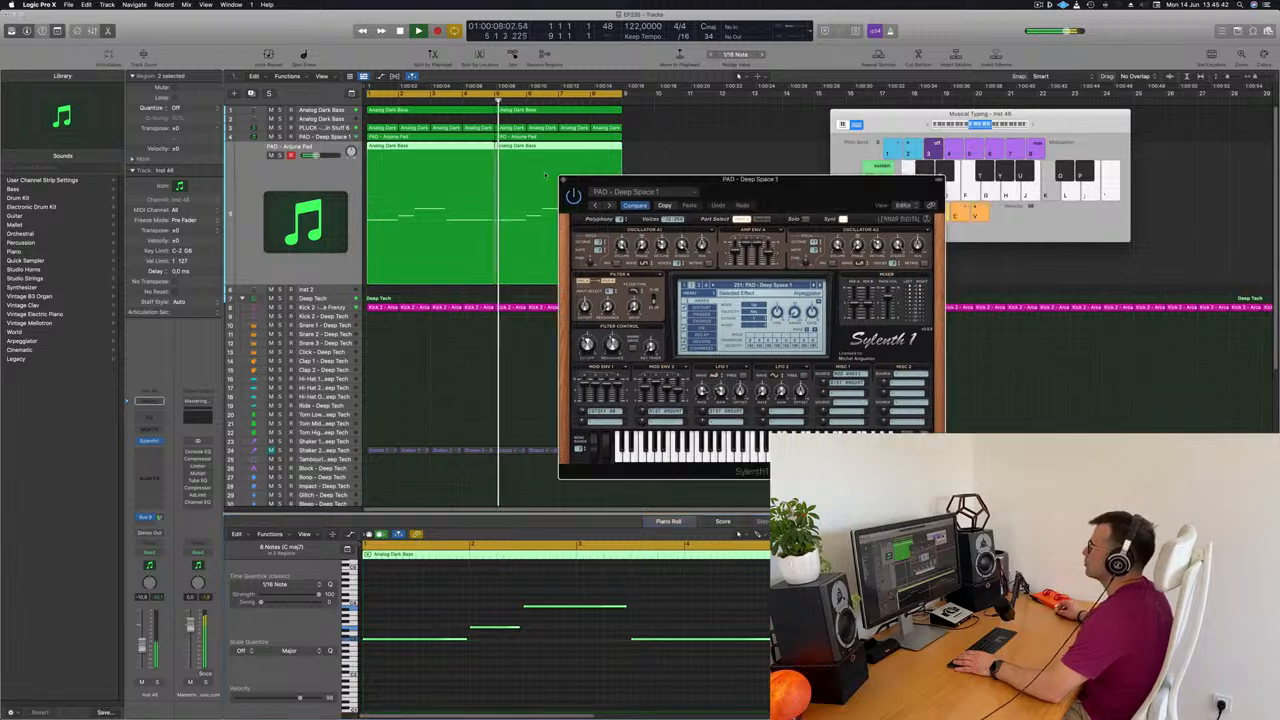
left_click(563, 181)
left_click_drag(882, 114, 1050, 100)
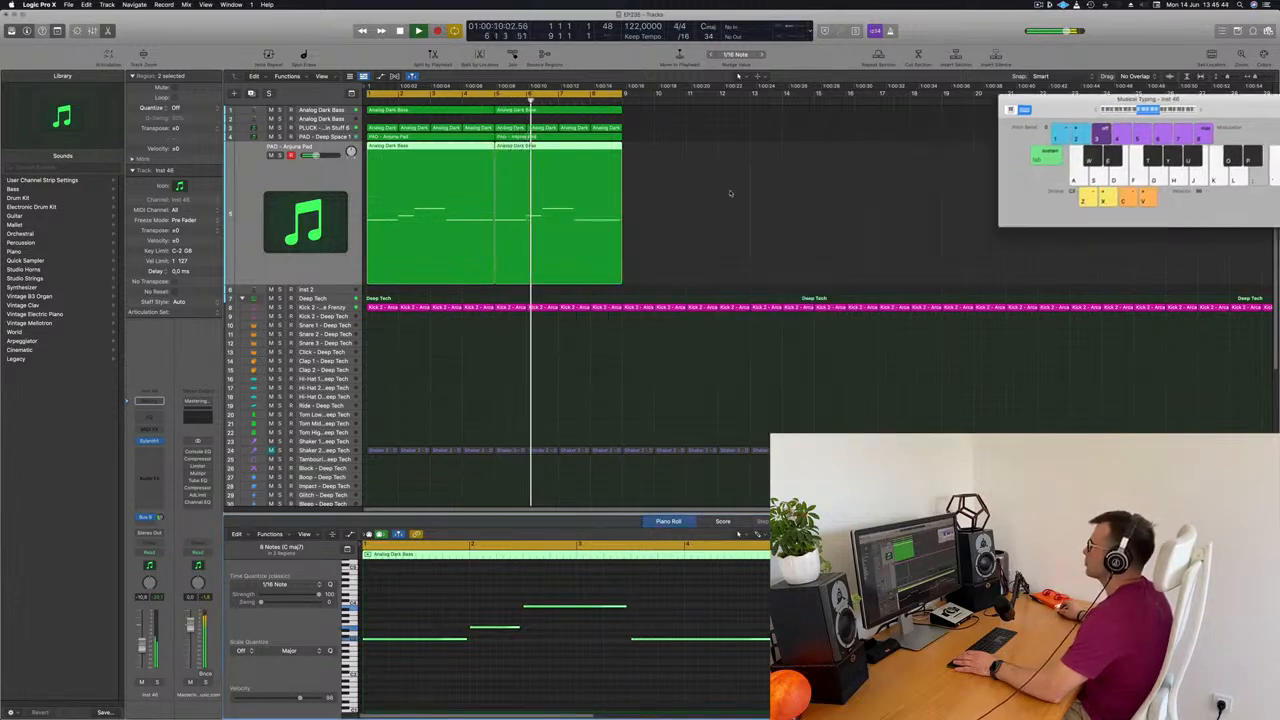
Audition the duplicated pad track in solo and return to the full mix
left_click(293, 170)
left_click(279, 155)
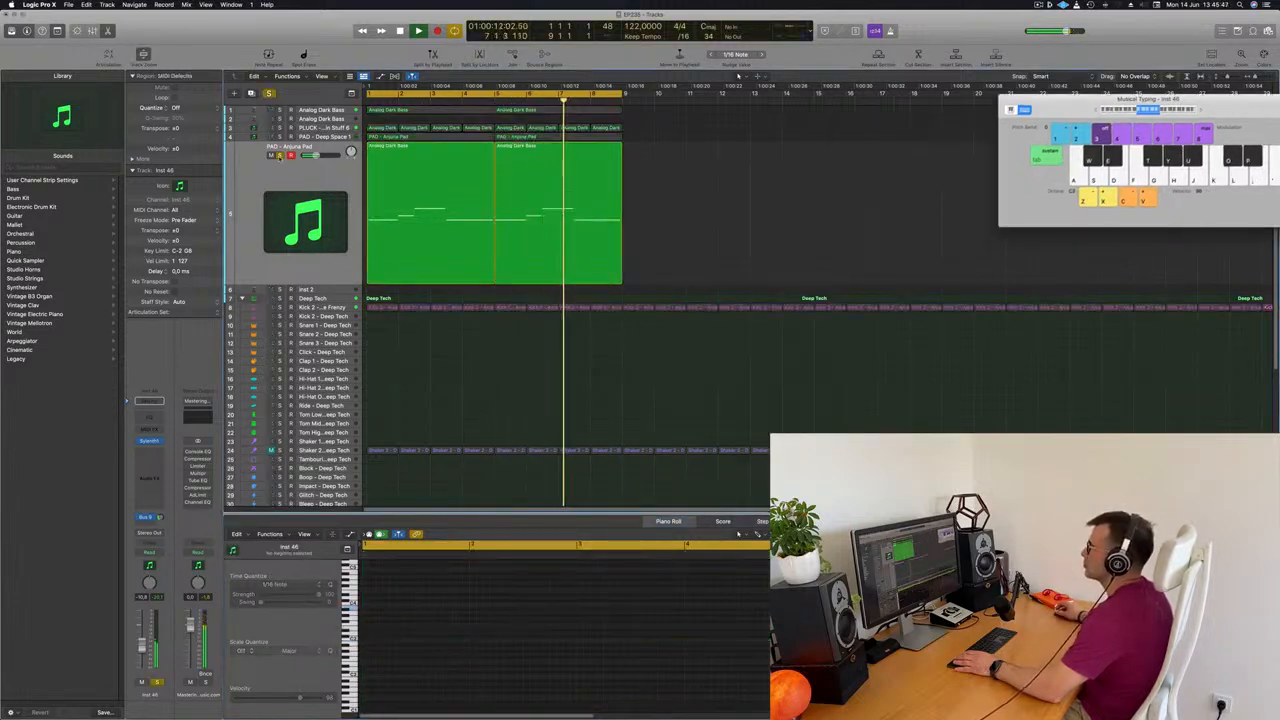
left_click(279, 155)
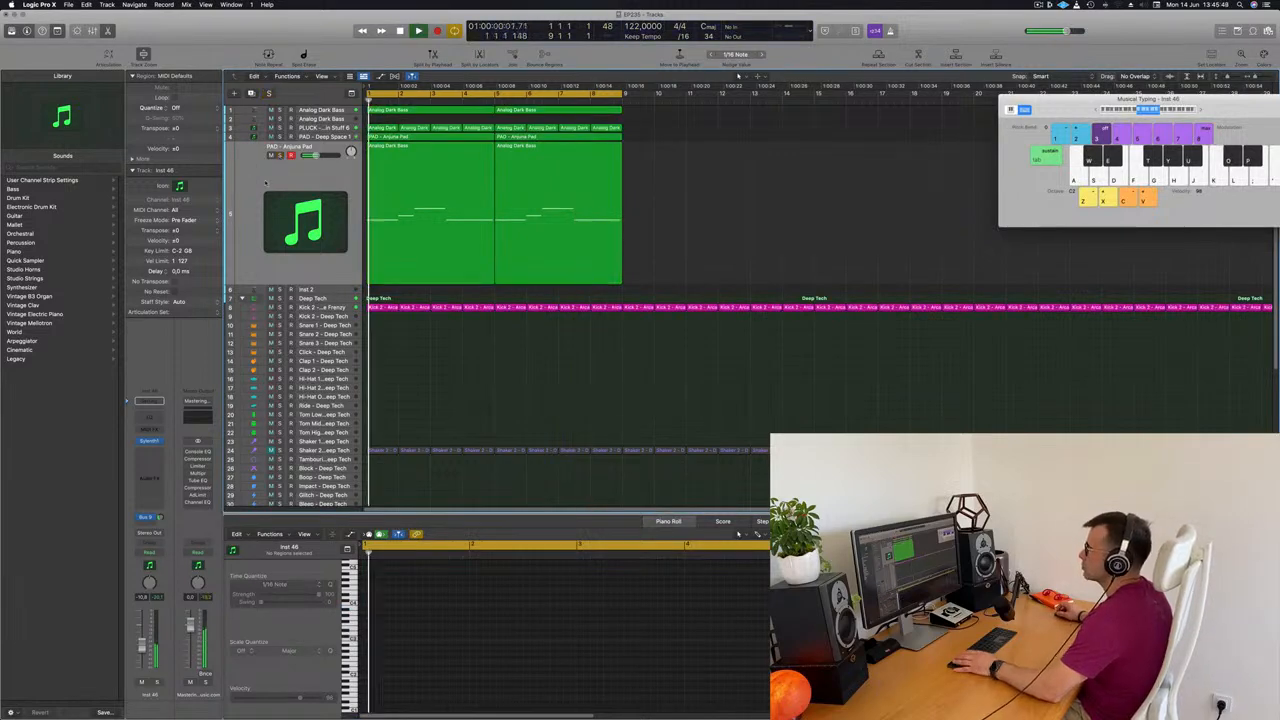
Examine the notes of the first bass region and of both regions on the duplicated pad track
left_click(264, 182)
left_click(440, 114)
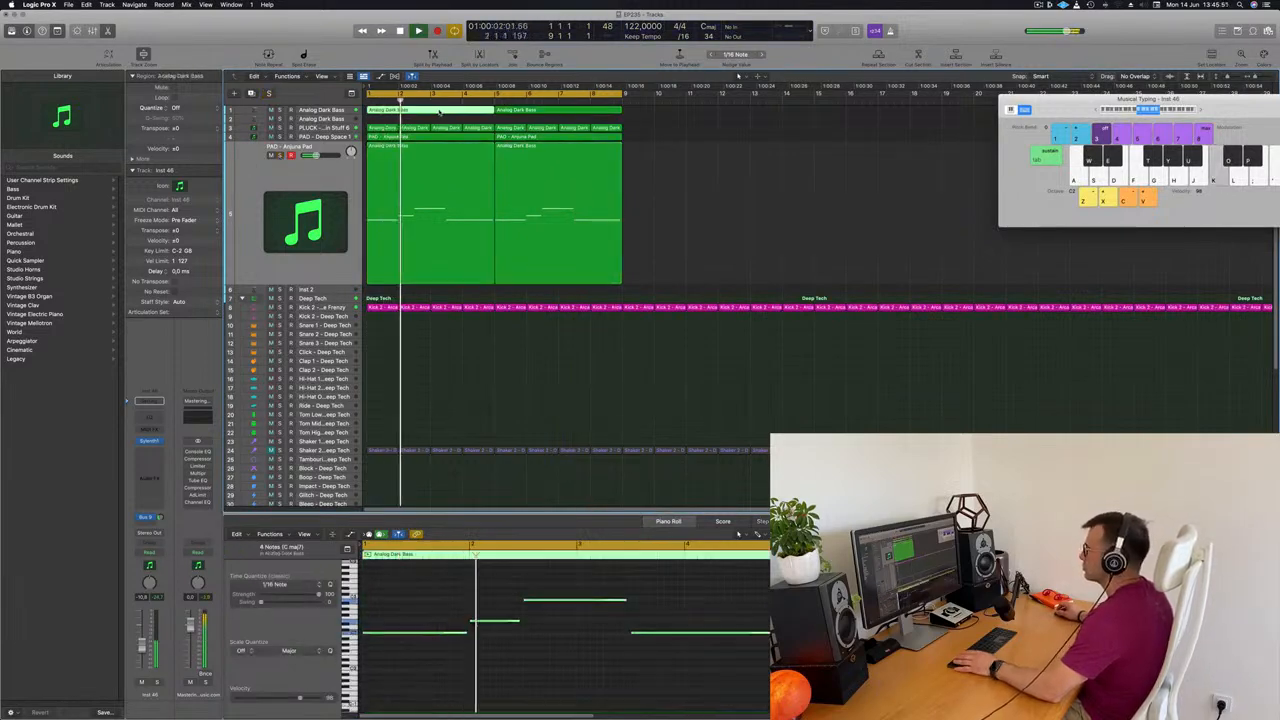
left_click(710, 190)
left_click_drag(735, 185, 380, 218)
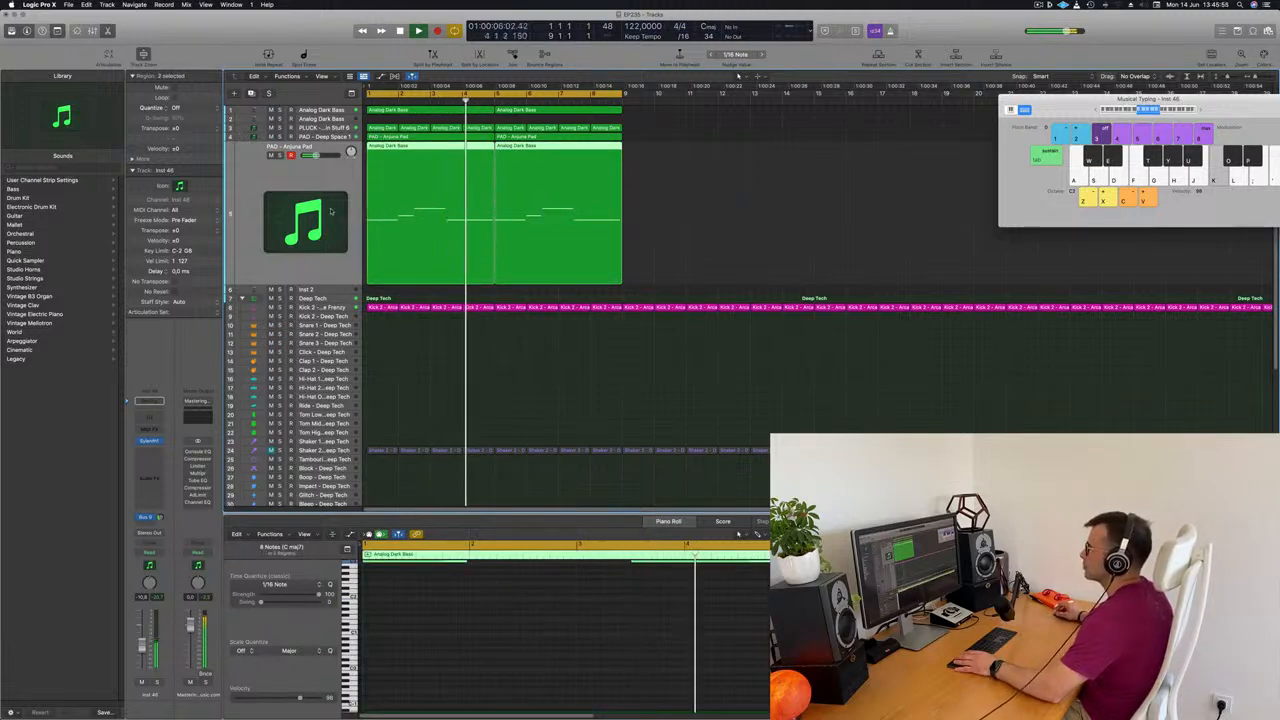
Select the pluck chord track, restart the loop and open the track's Sylenth1 instrument
left_click(232, 129)
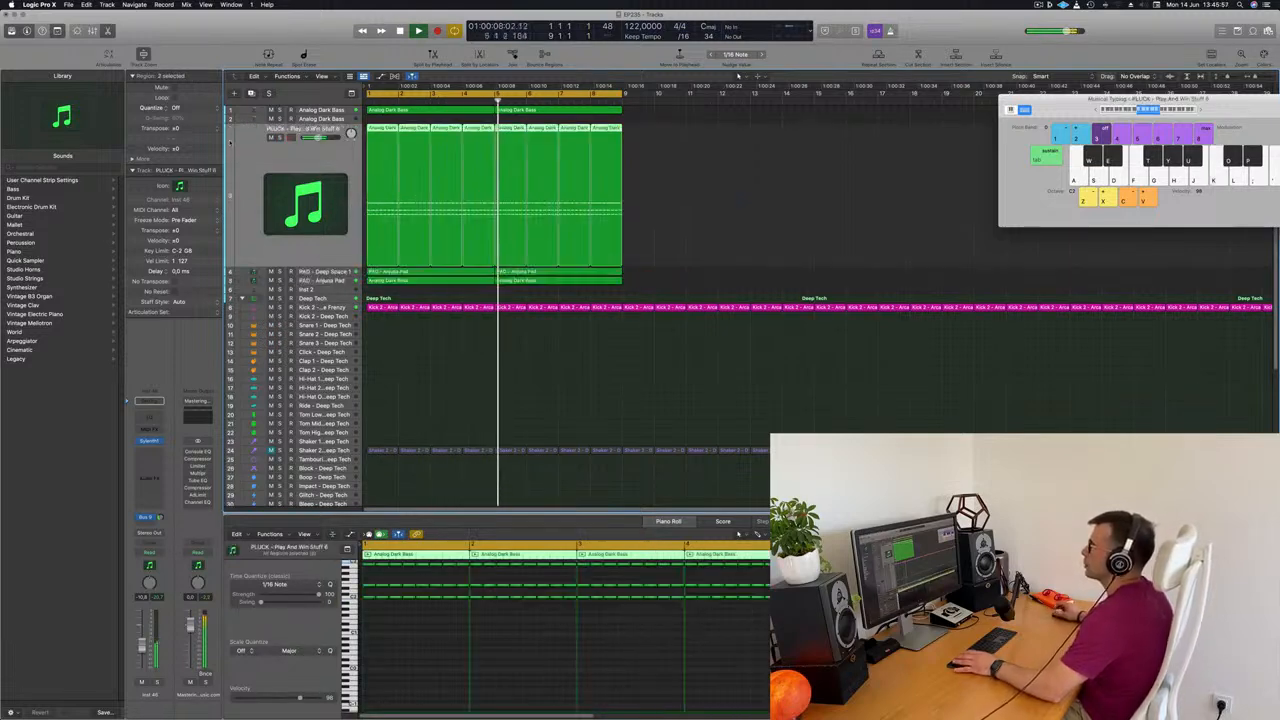
key("Return")
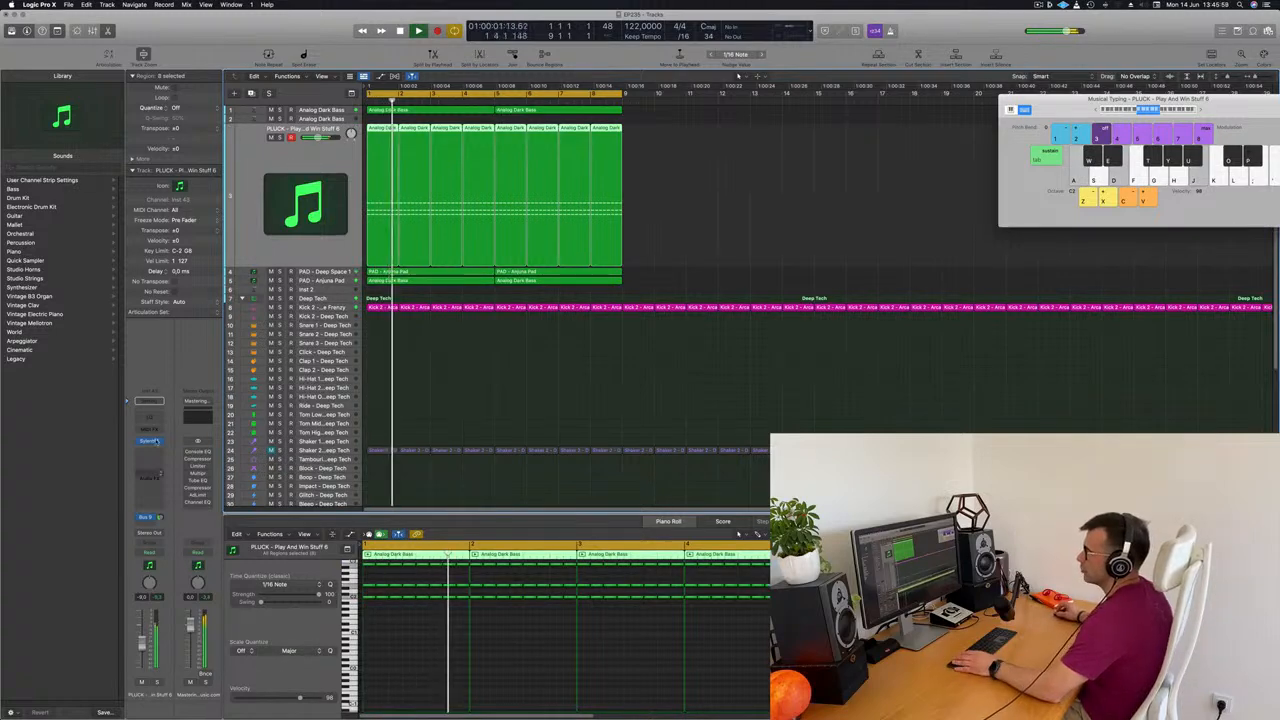
left_click(148, 440)
key("Return")
left_click_drag(750, 202, 724, 206)
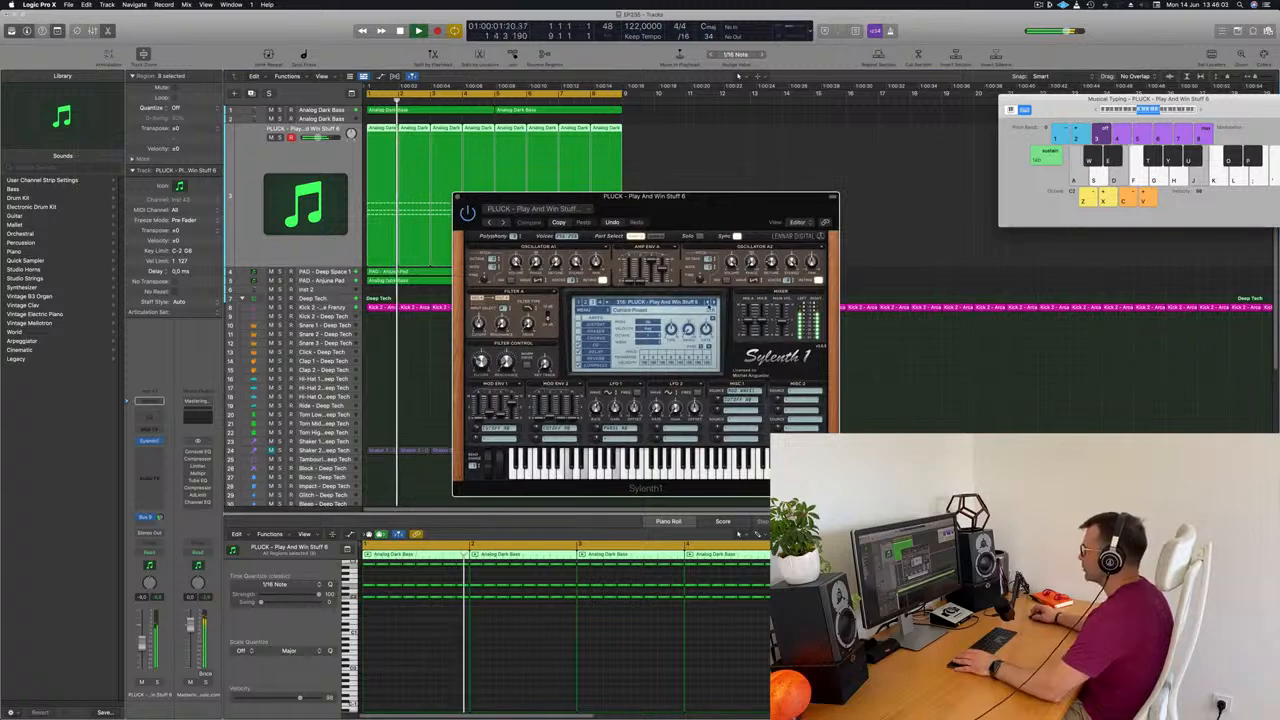
Stop playback, load the PLUCK - 4AM preset for the chords and play the loop with it
key("space")
left_click(688, 302)
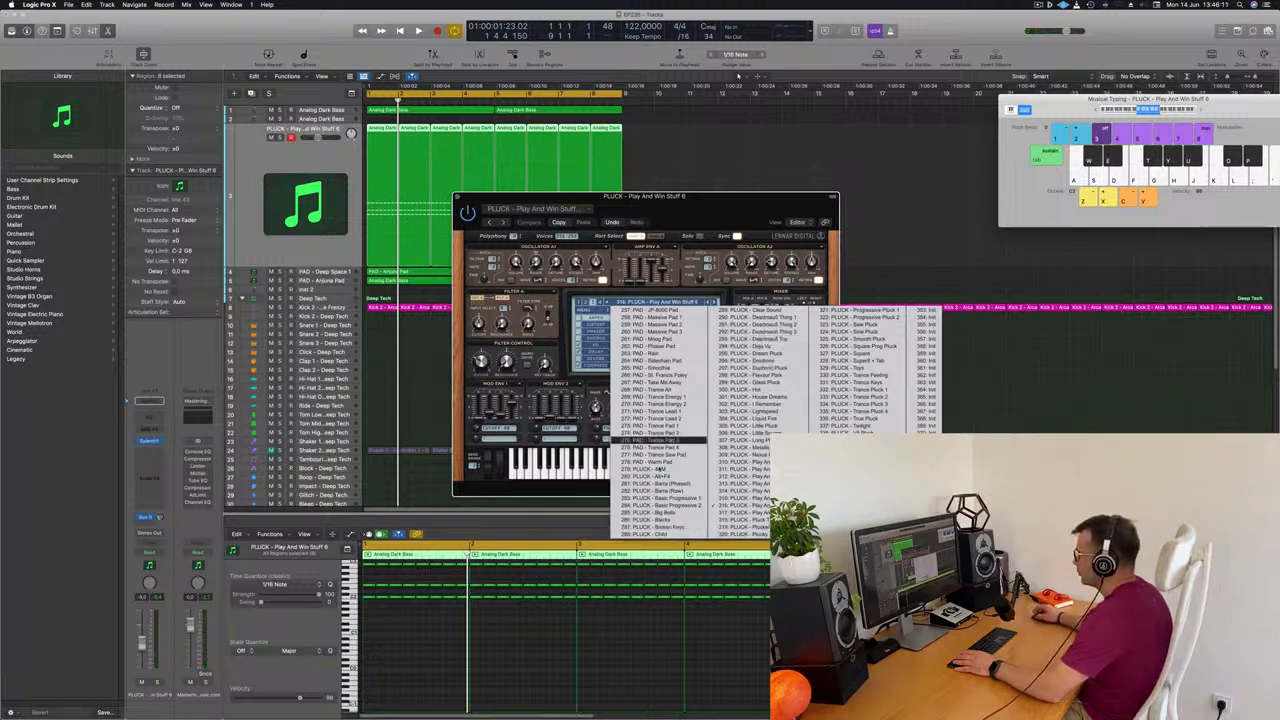
left_click(660, 469)
left_click_drag(699, 207, 744, 182)
key("space")
key("space")
key("space")
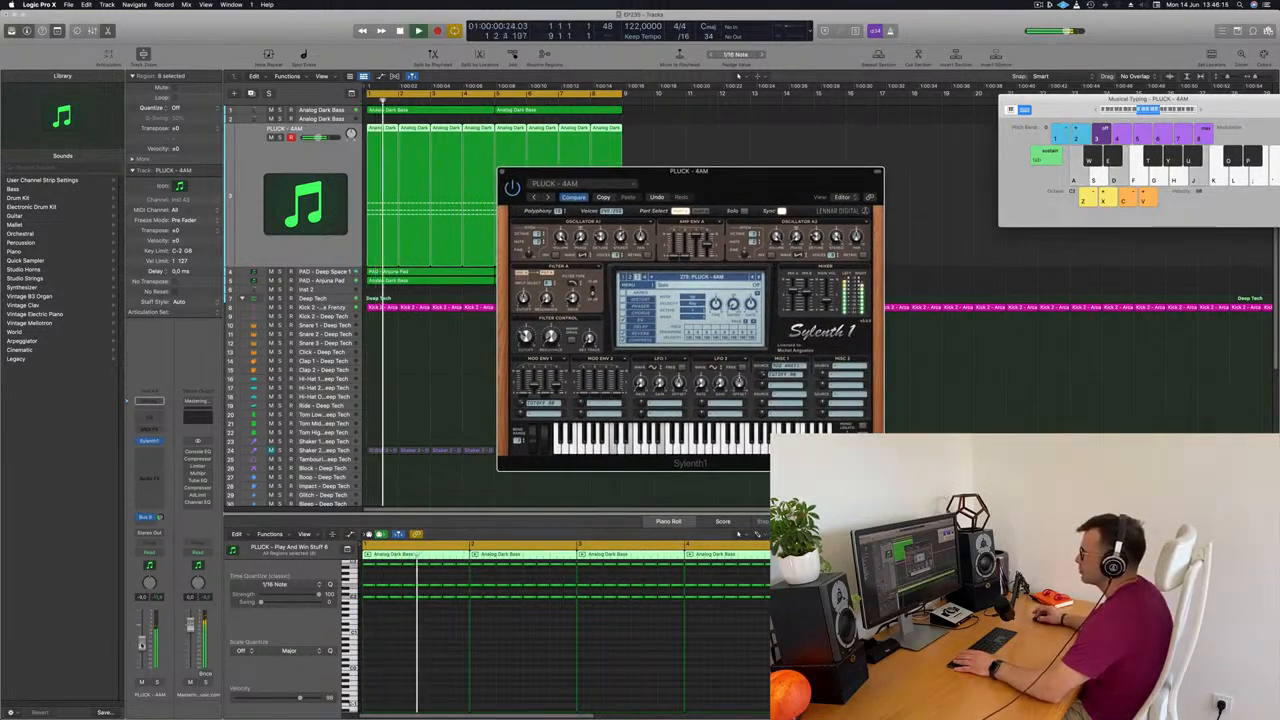
Lower the pluck track's volume and audition the presets from Alt+F4 through Basic Progressive 1
left_click(50, 559)
key("space")
key("space")
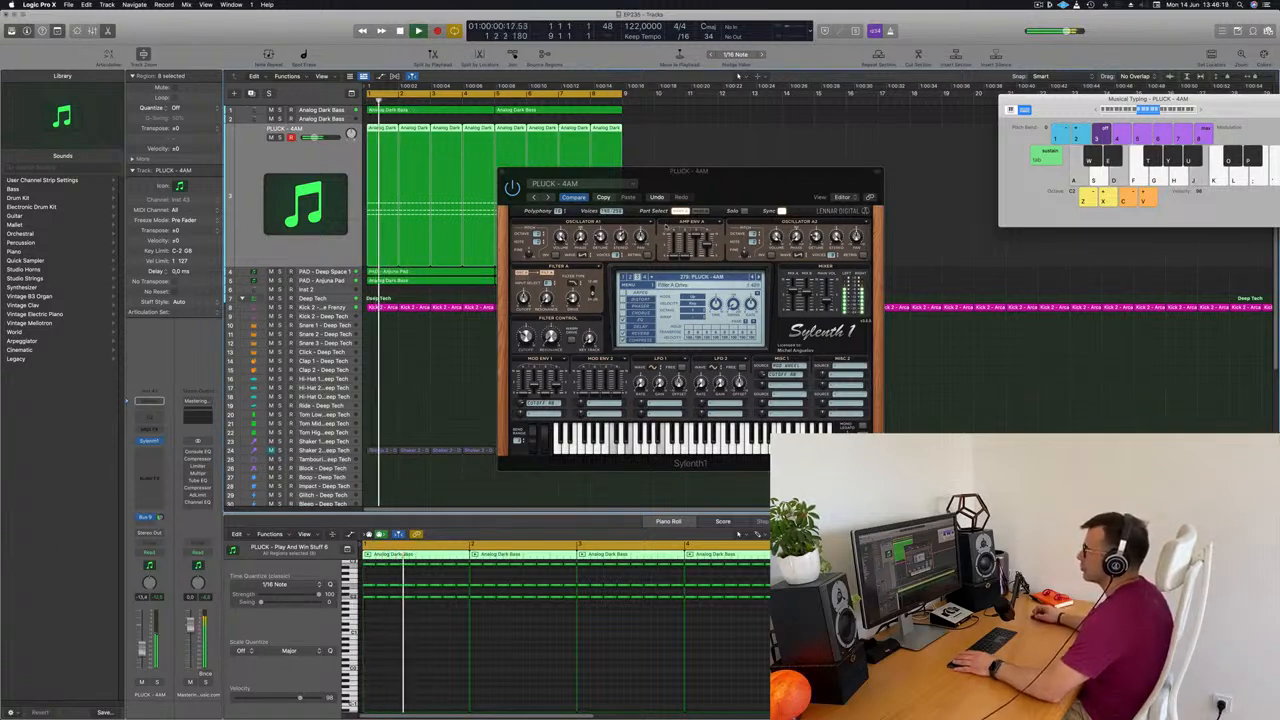
left_click(759, 277)
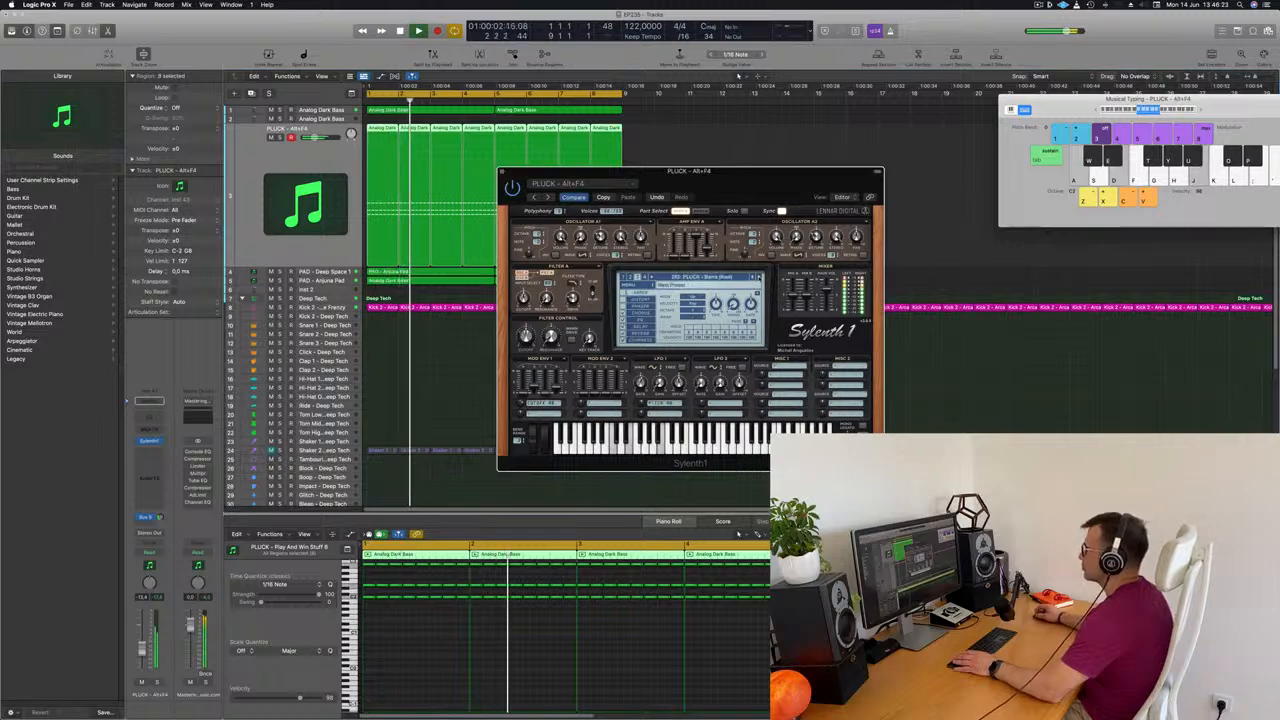
left_click(759, 277)
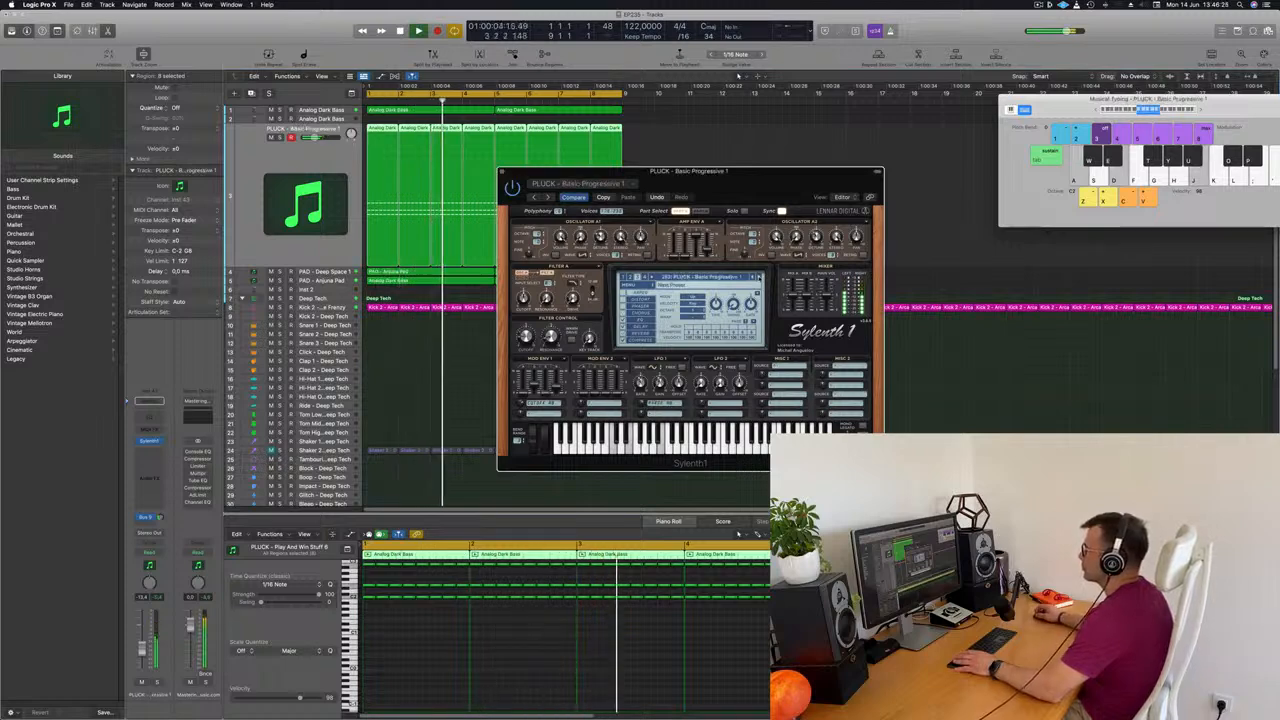
Raise the pluck track's volume and audition the presets from Basic Progressive 2 through Deja Vu
left_click_drag(740, 172, 843, 189)
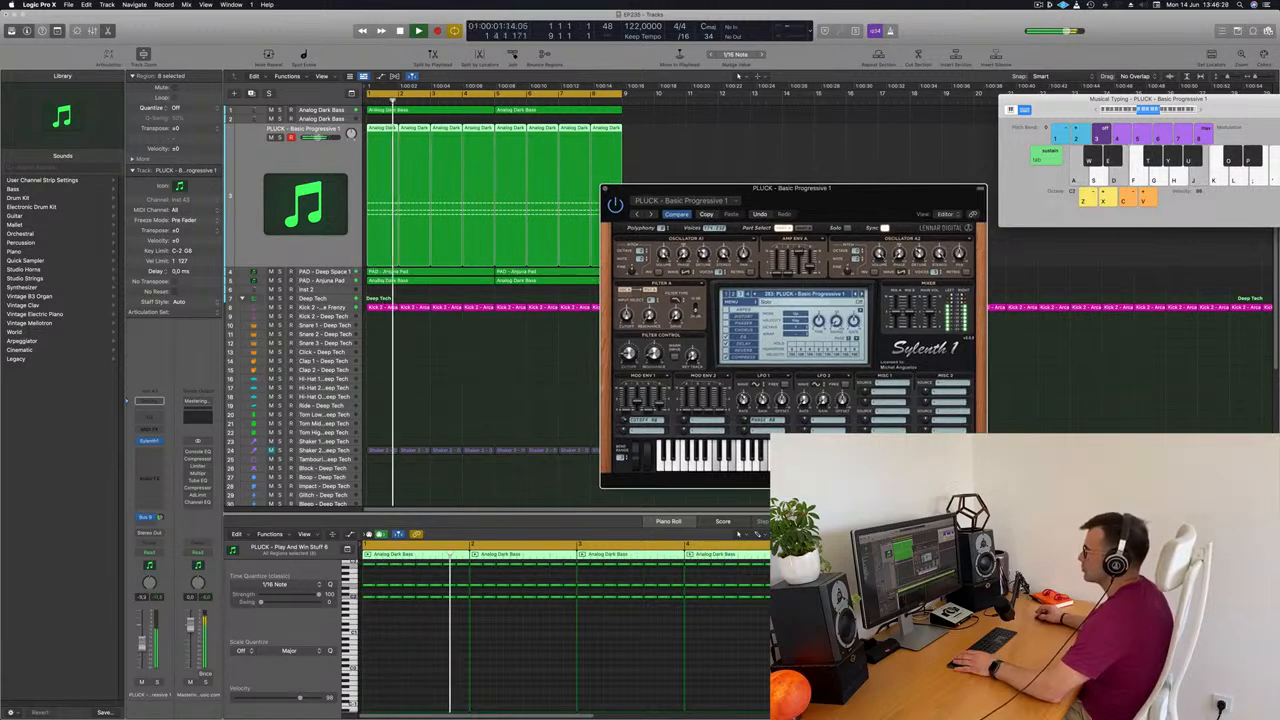
left_click_drag(142, 644, 142, 641)
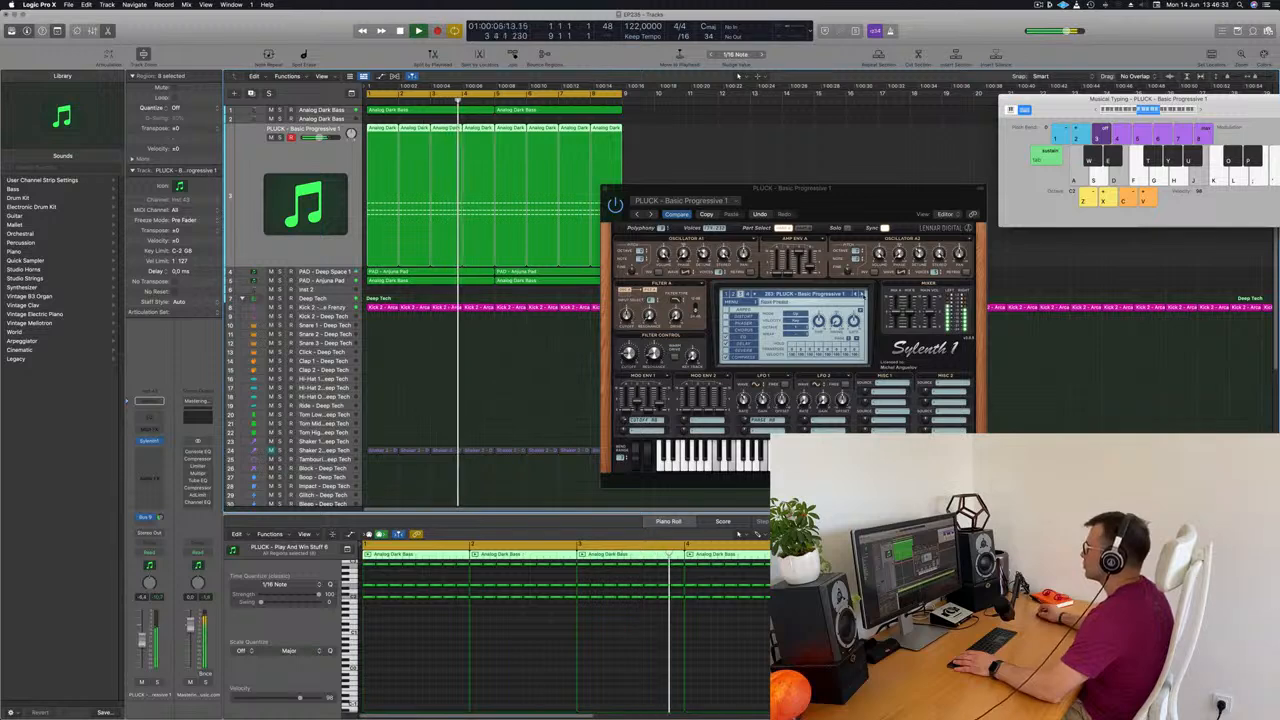
left_click(860, 294)
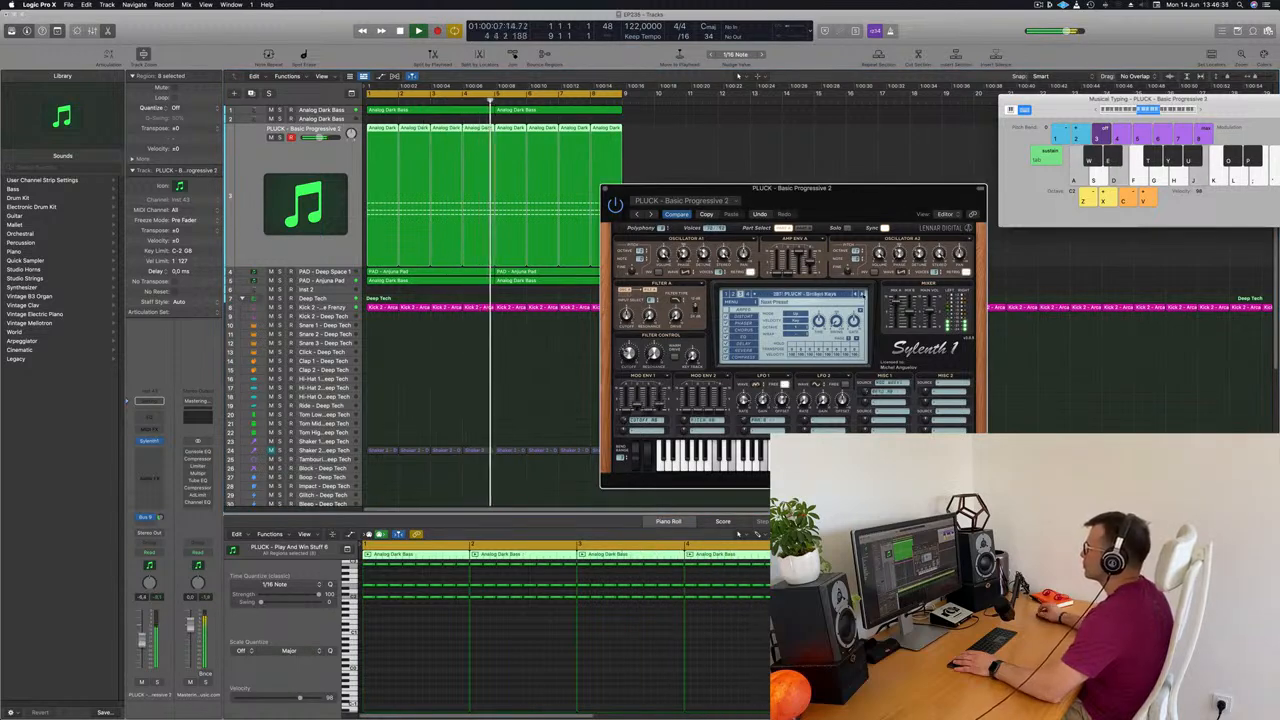
left_click(862, 294)
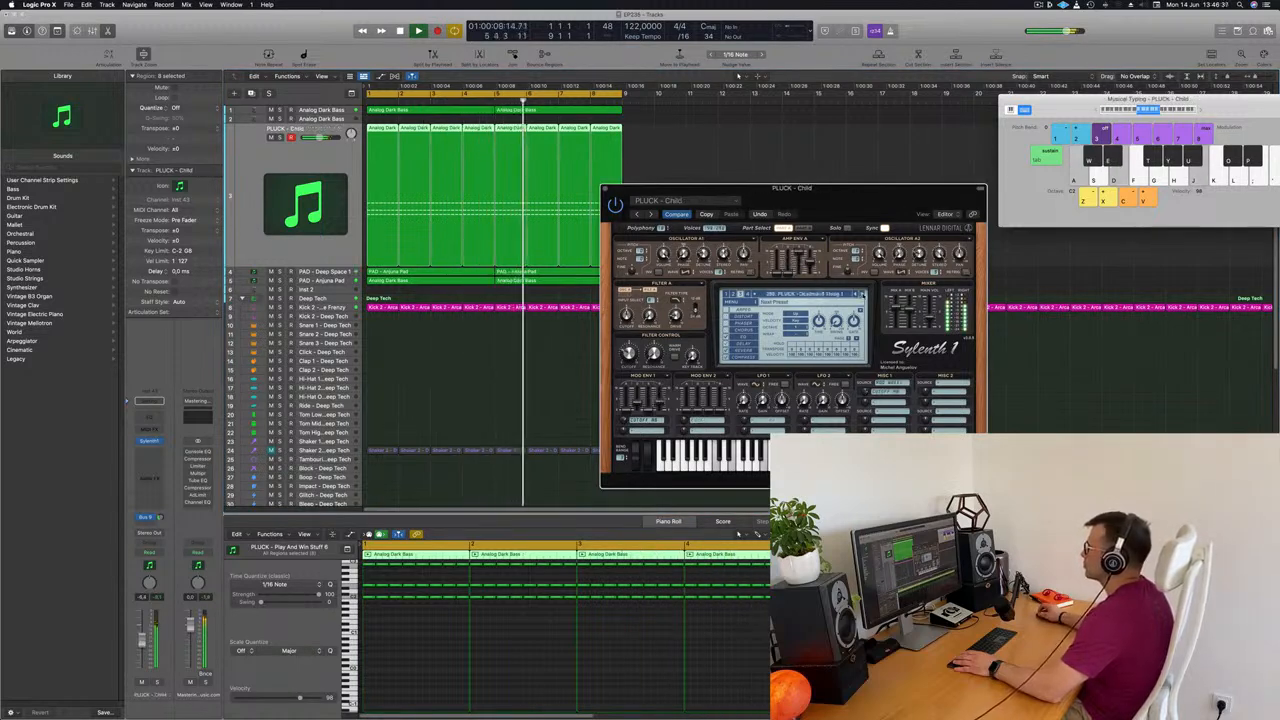
left_click(862, 294)
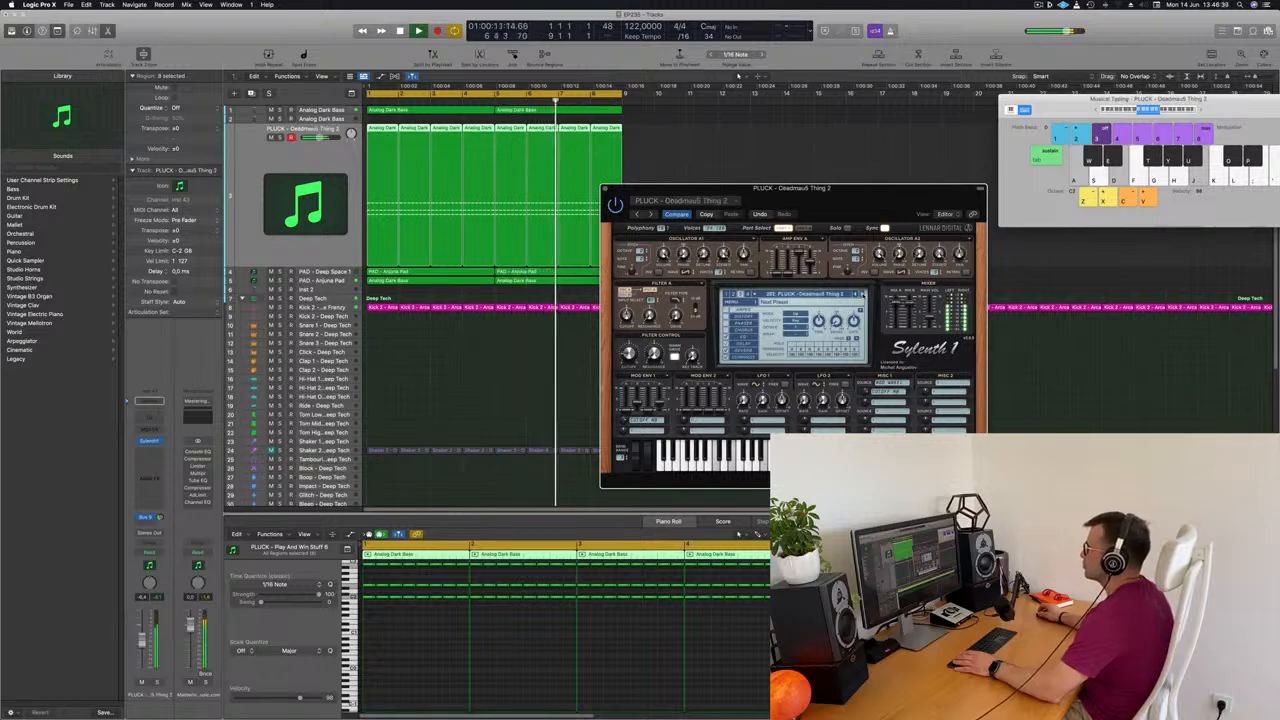
left_click(862, 294)
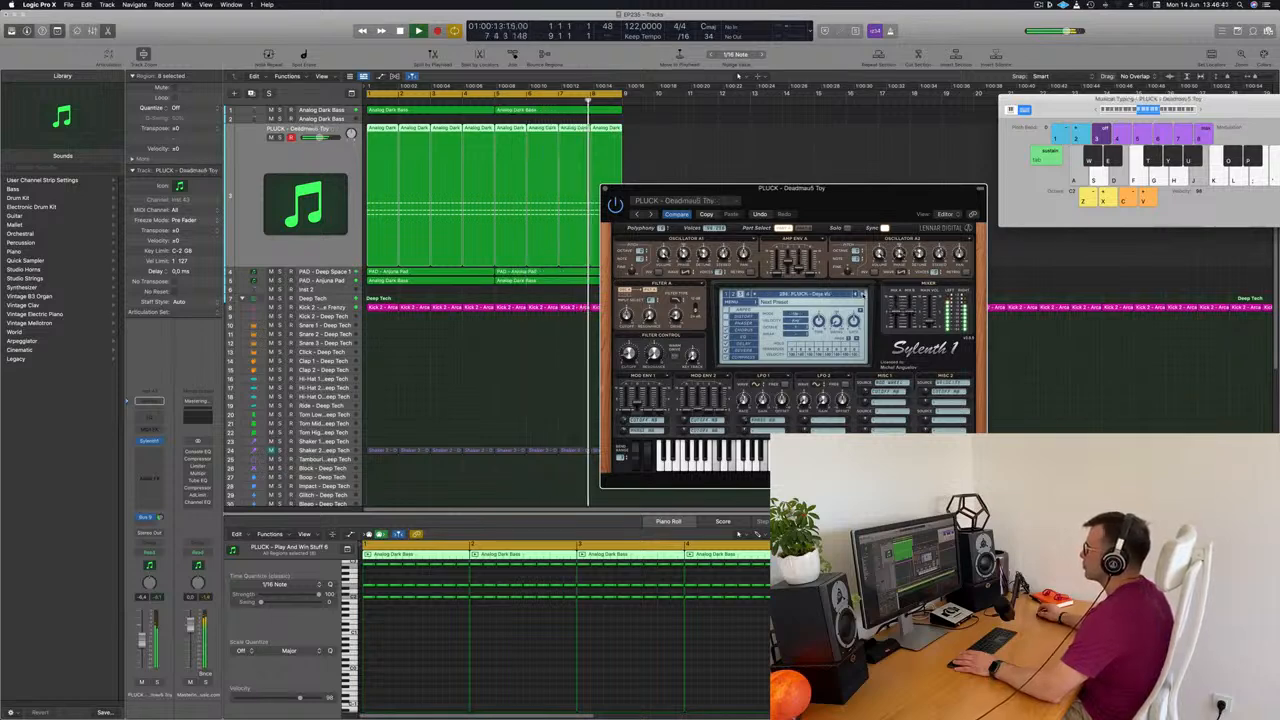
Return to the PLUCK - Deadmau5 Toy preset, rebalance the track's volume and resume stepping forward through the pluck presets
left_click(858, 294)
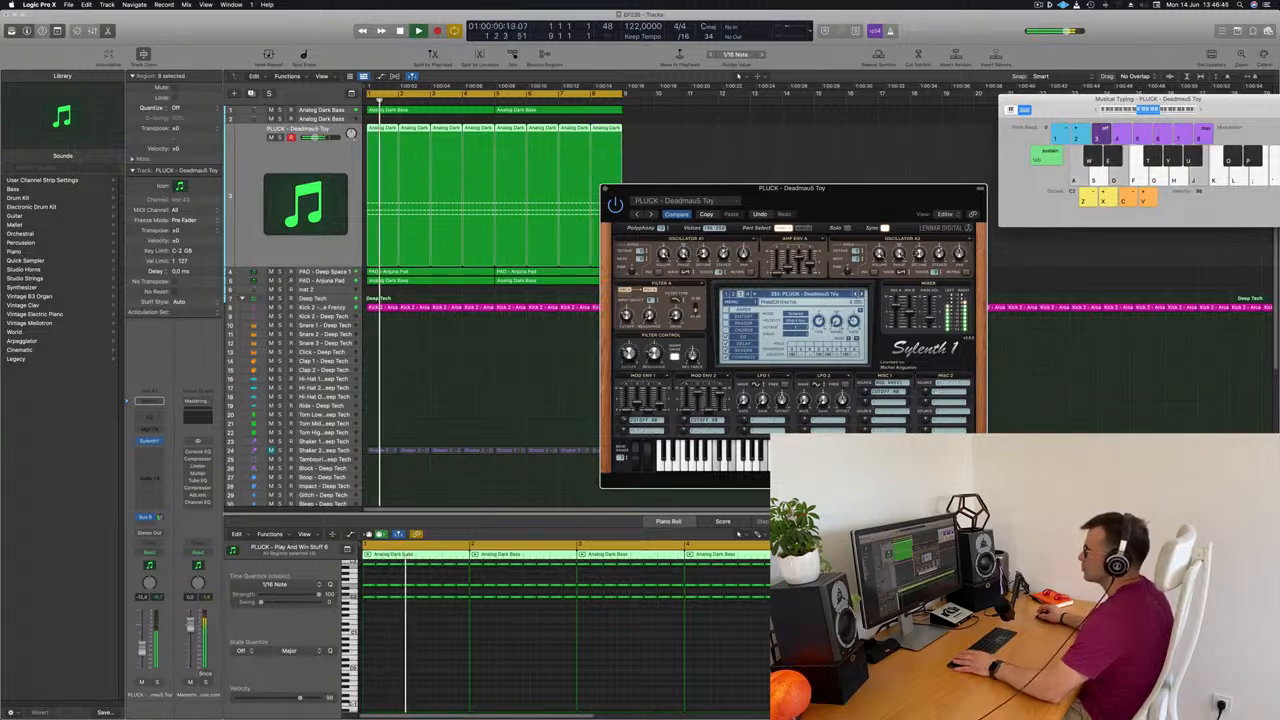
left_click(540, 408)
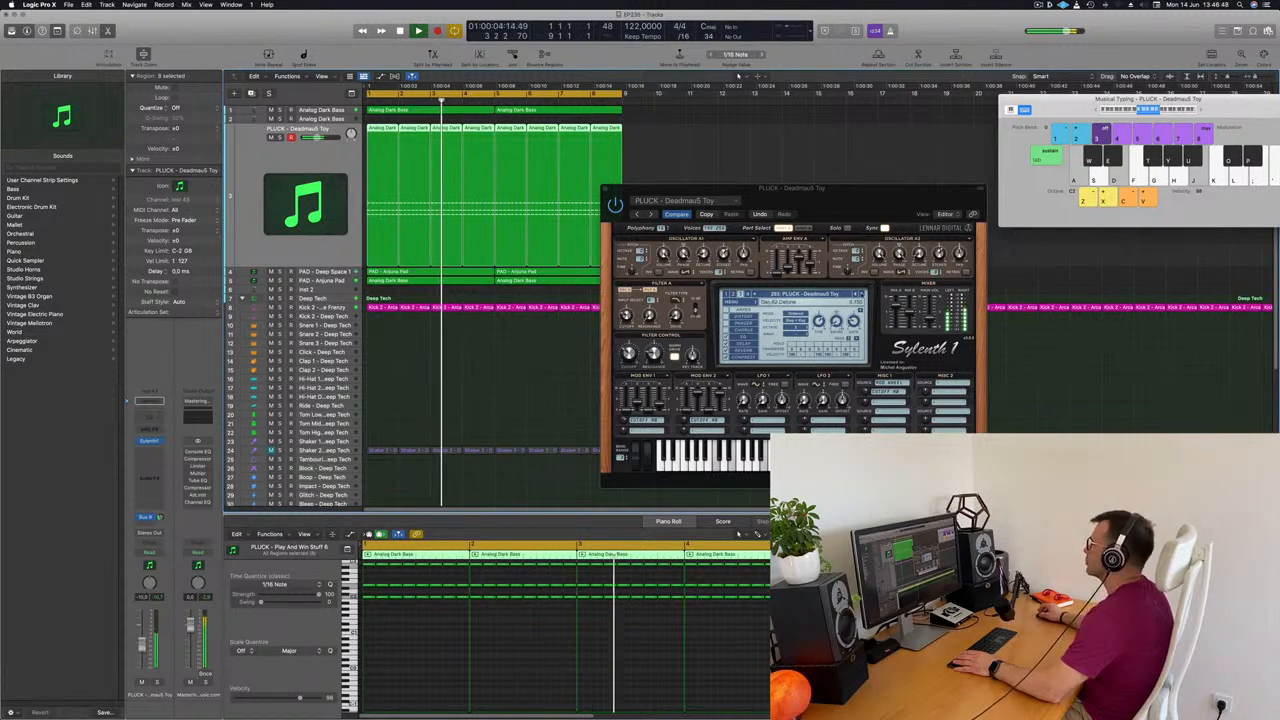
left_click(863, 295)
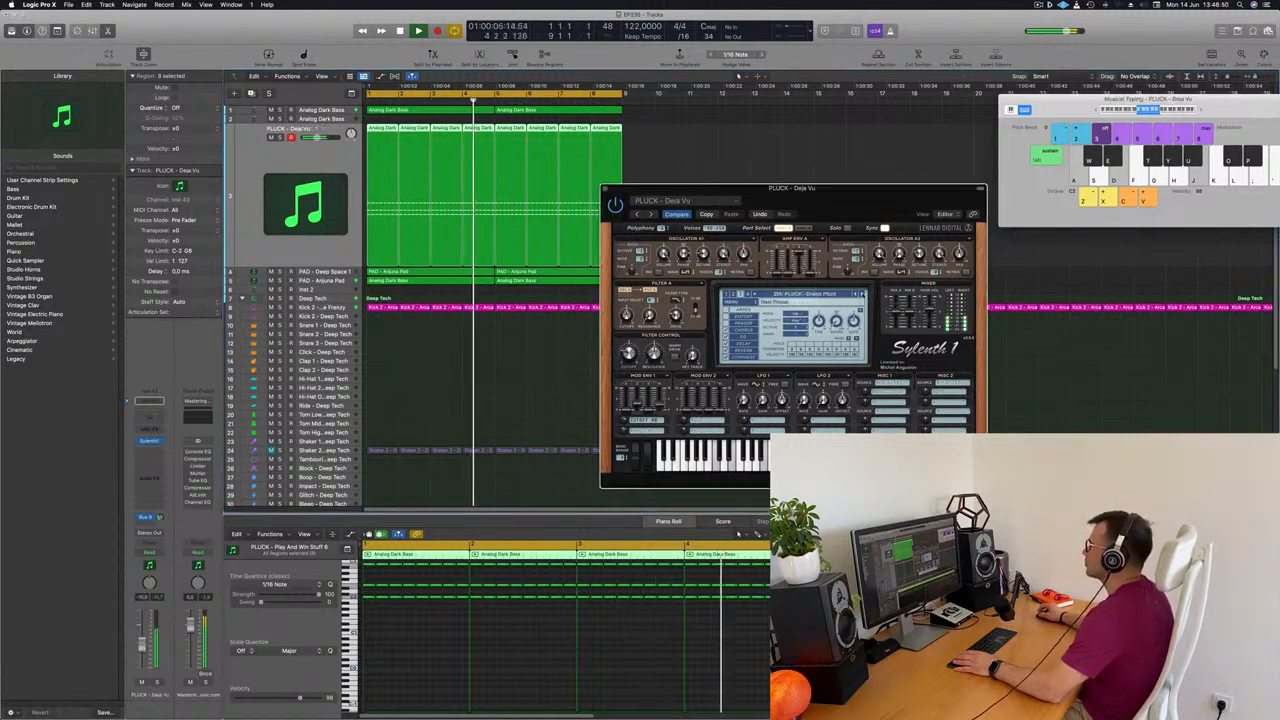
Load PLUCK - Very Big Saw from the preset list and step back through the presets to PLUCK - Super8 + Tab
left_click(800, 294)
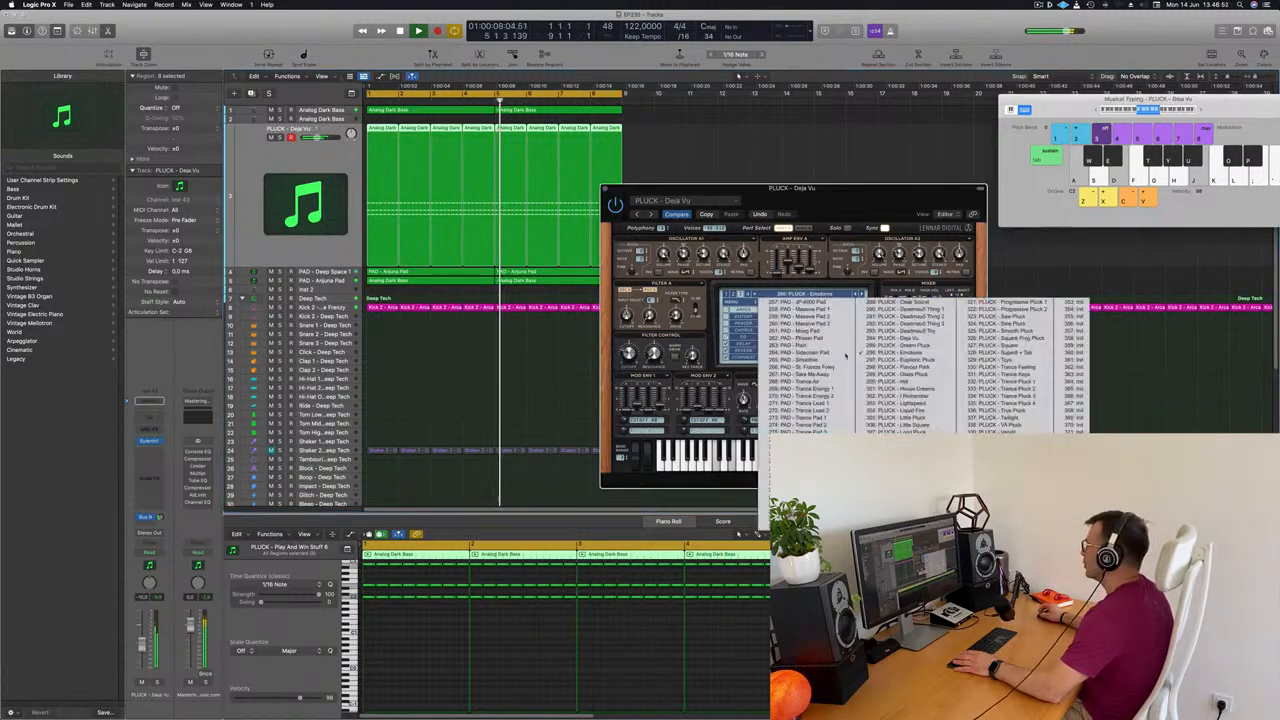
left_click(1010, 439)
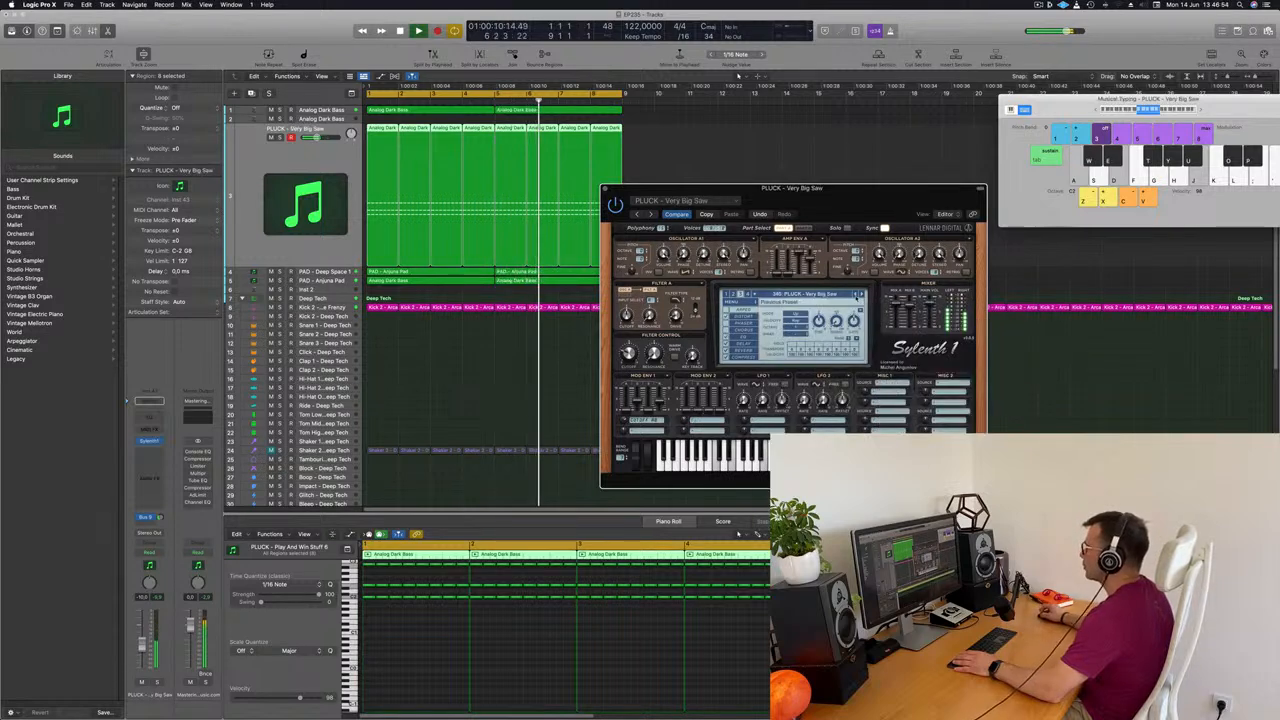
left_click(858, 295)
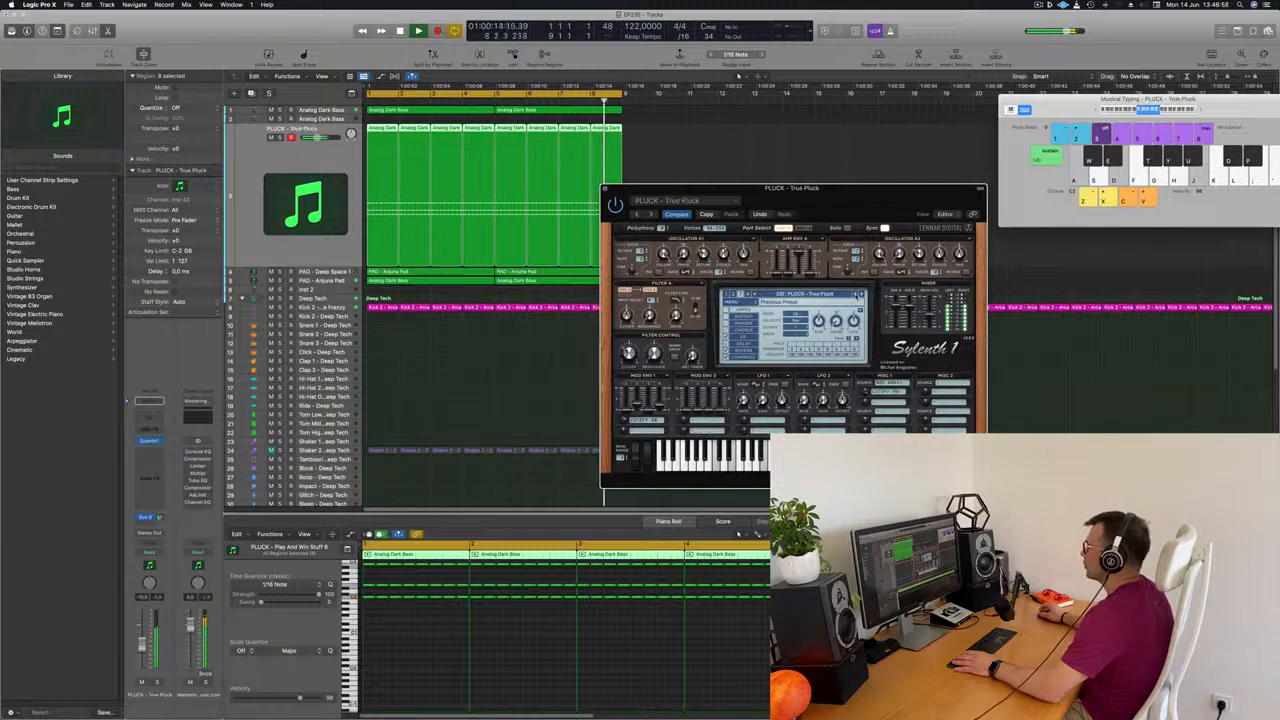
left_click(858, 295)
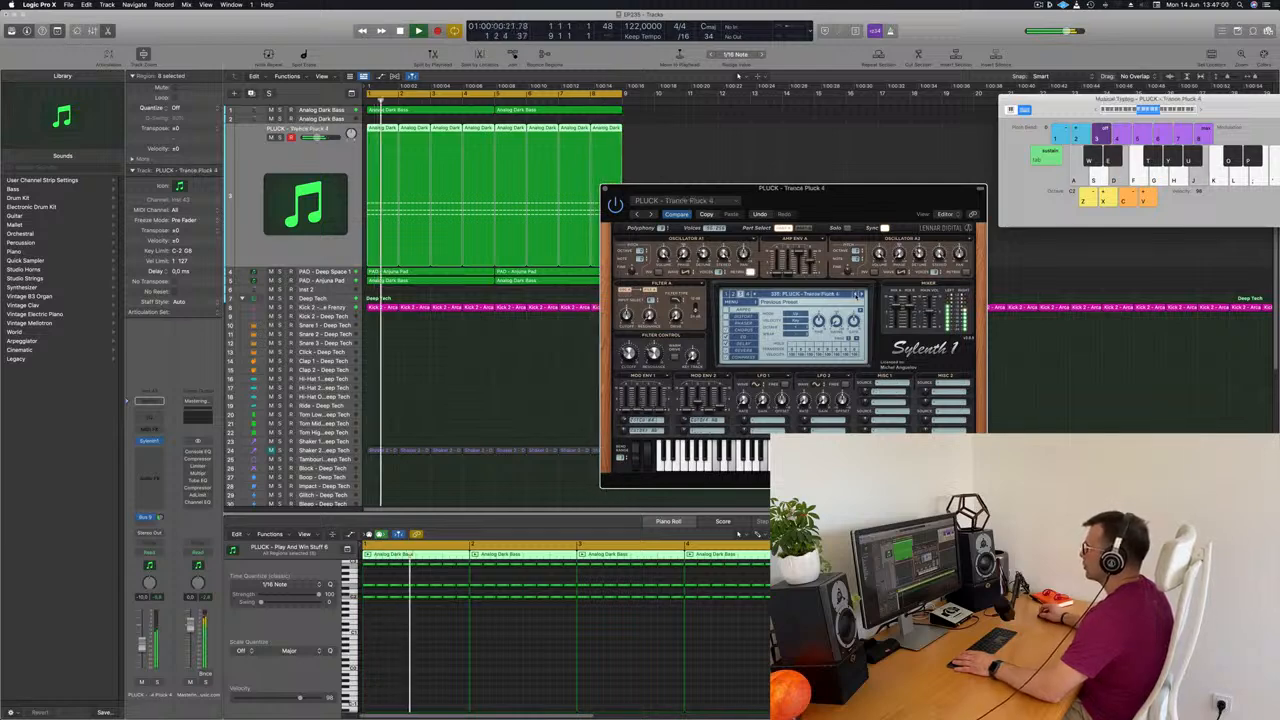
left_click(858, 295)
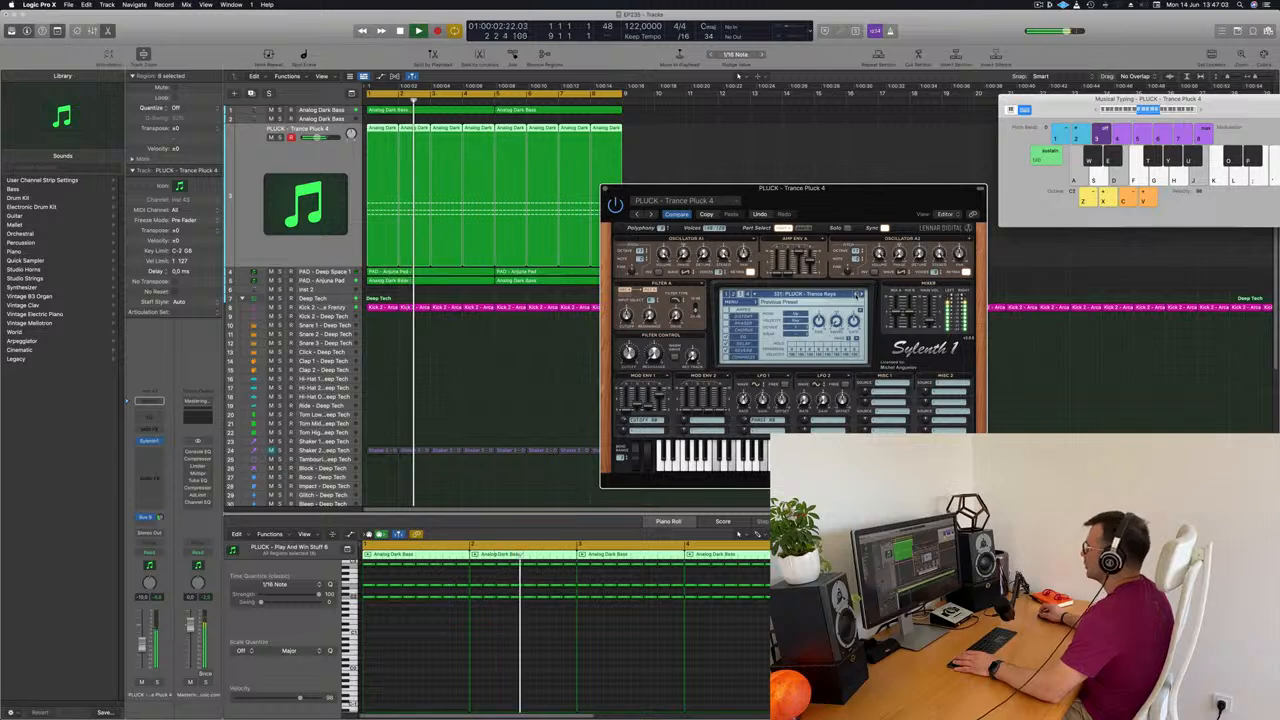
left_click(858, 295)
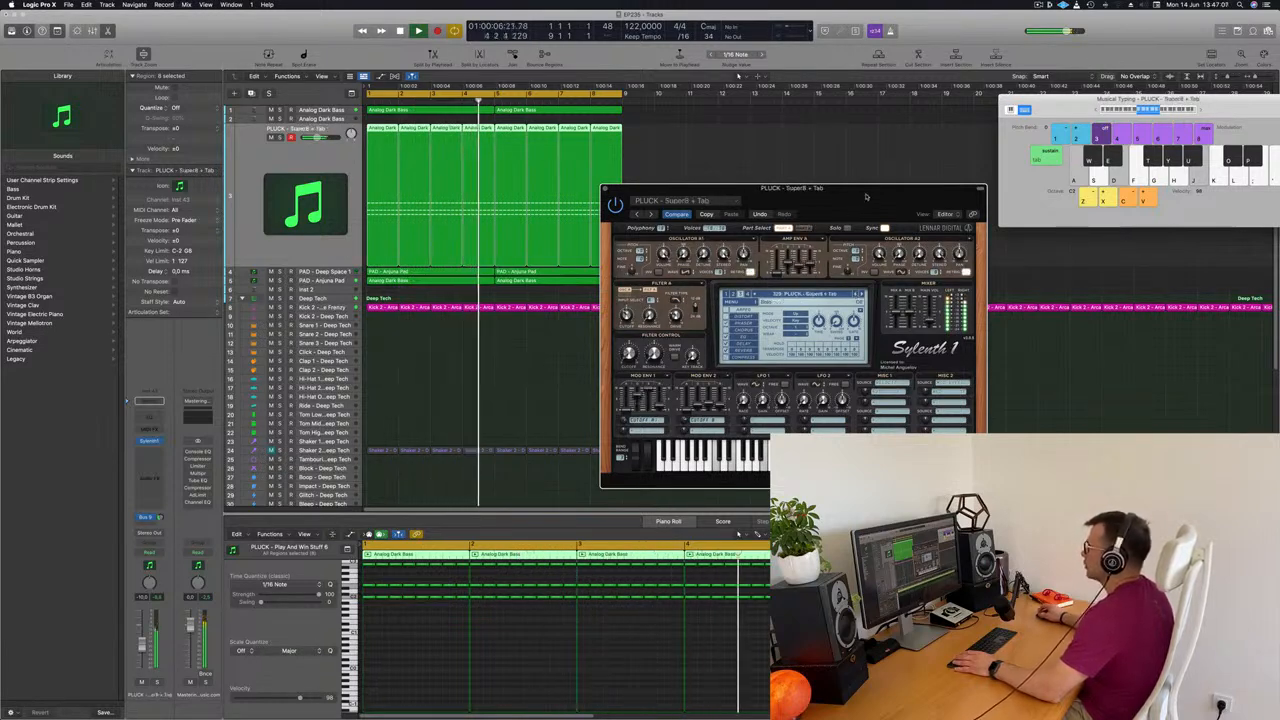
left_click_drag(866, 197, 831, 194)
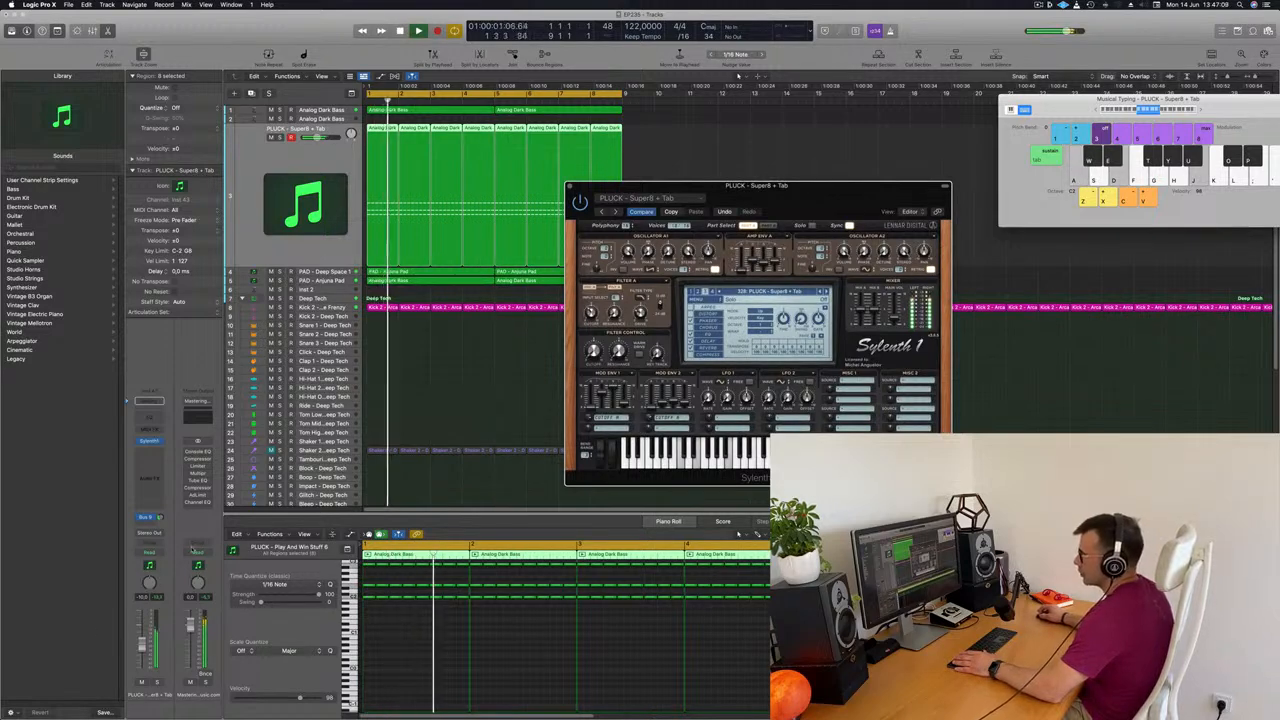
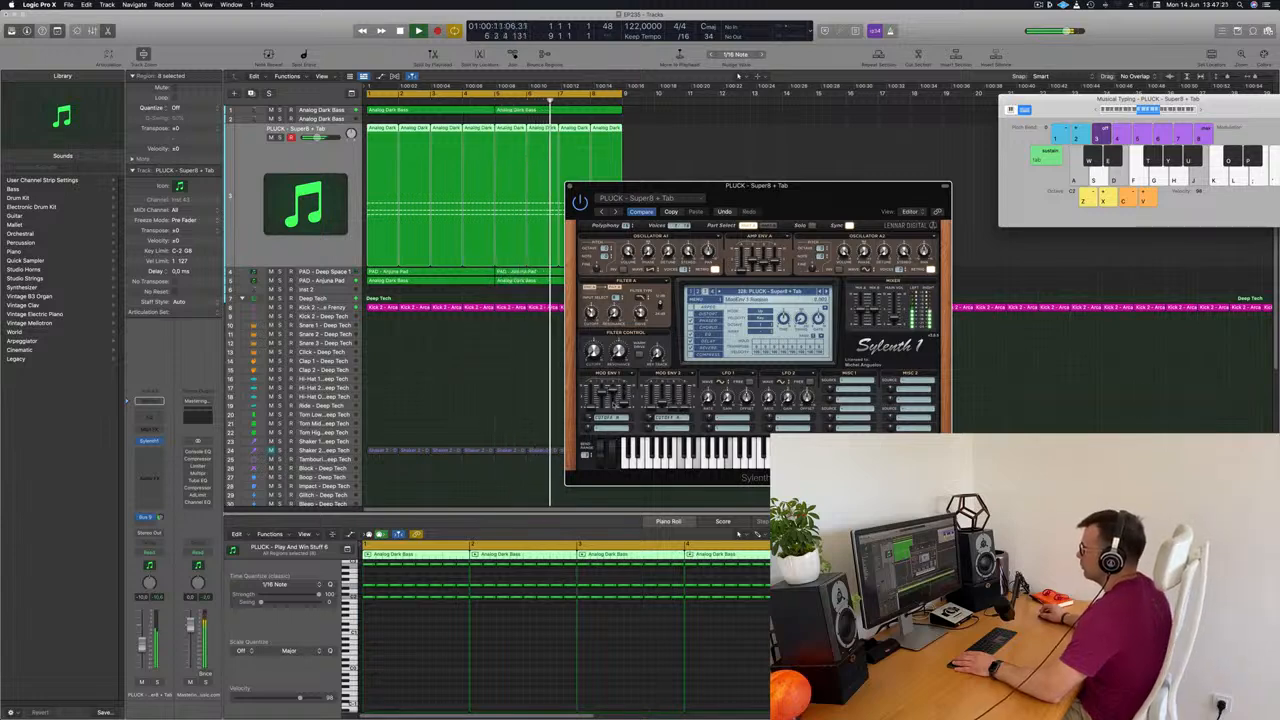
Restart playback from the beginning, step back through the pluck presets to PLUCK - Saw Pluck and close the synth window
key("Return")
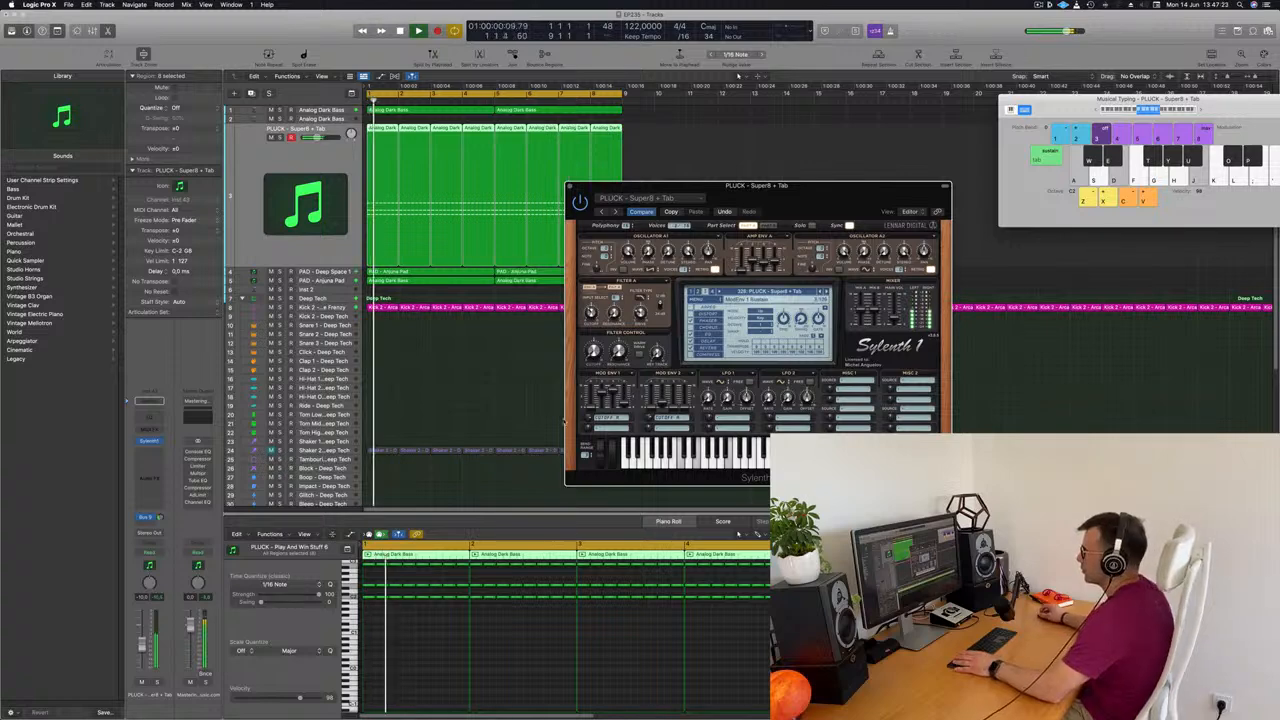
key("Return")
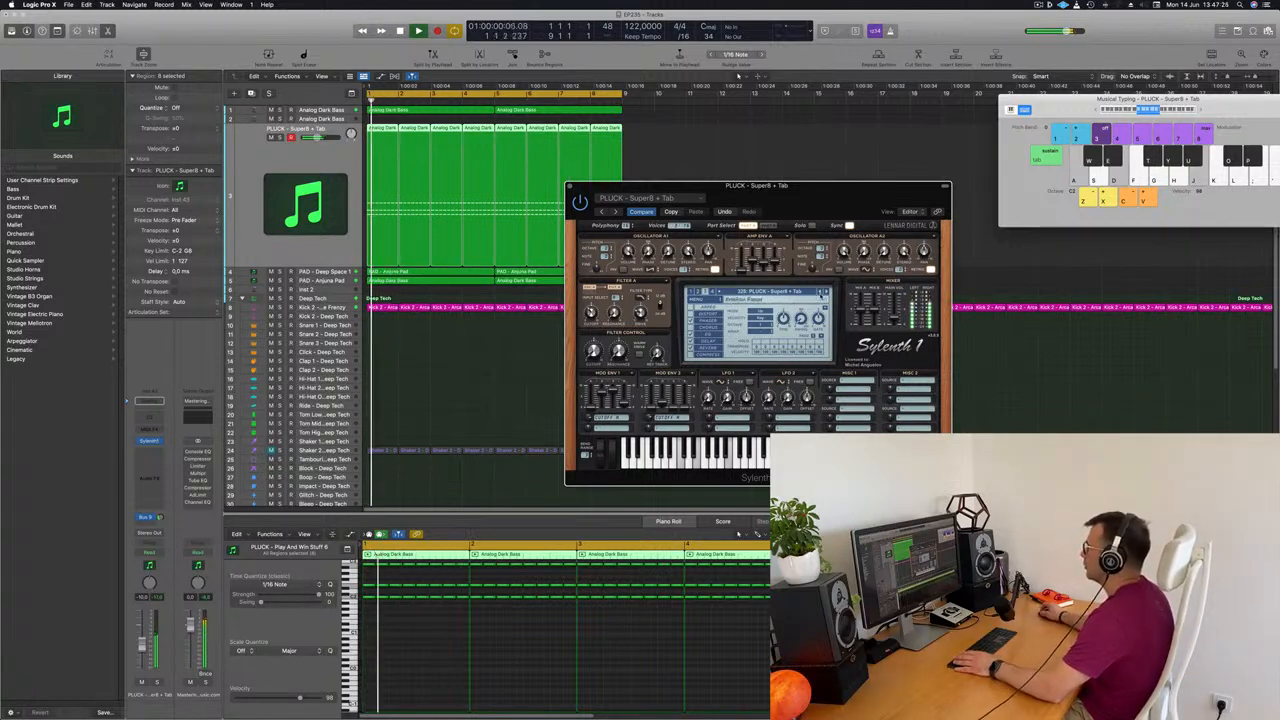
left_click(821, 292)
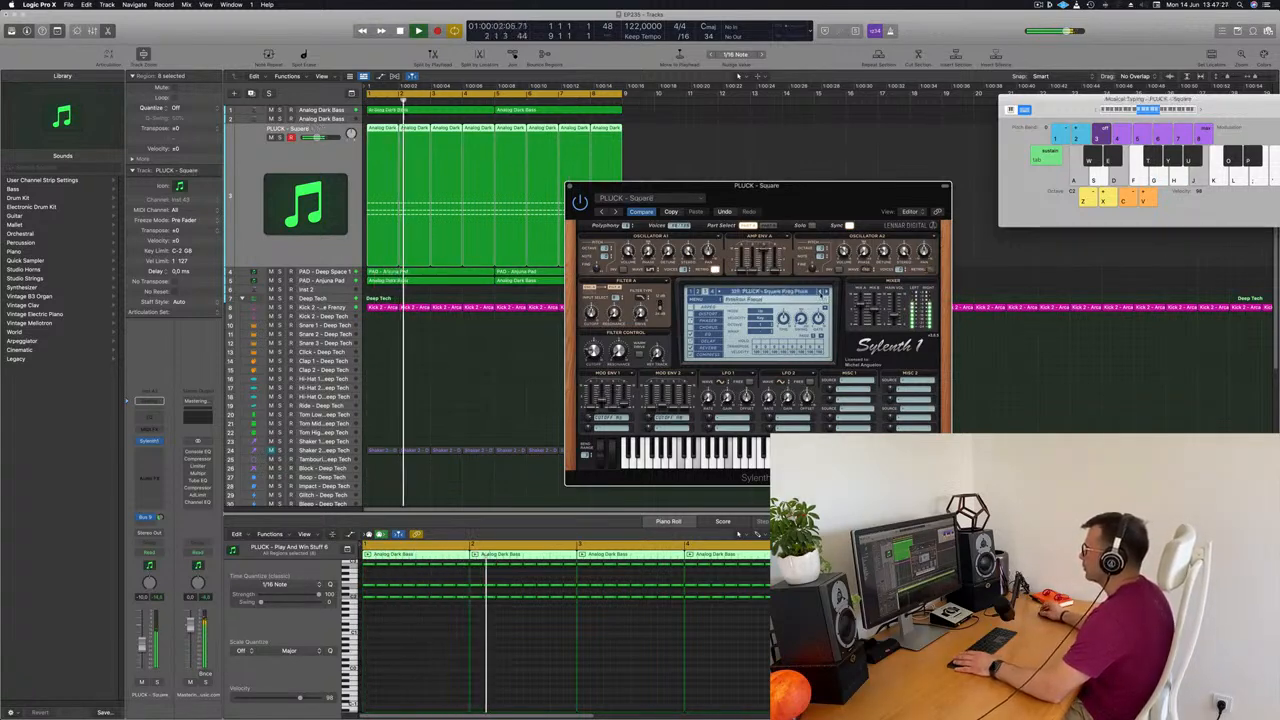
left_click(821, 292)
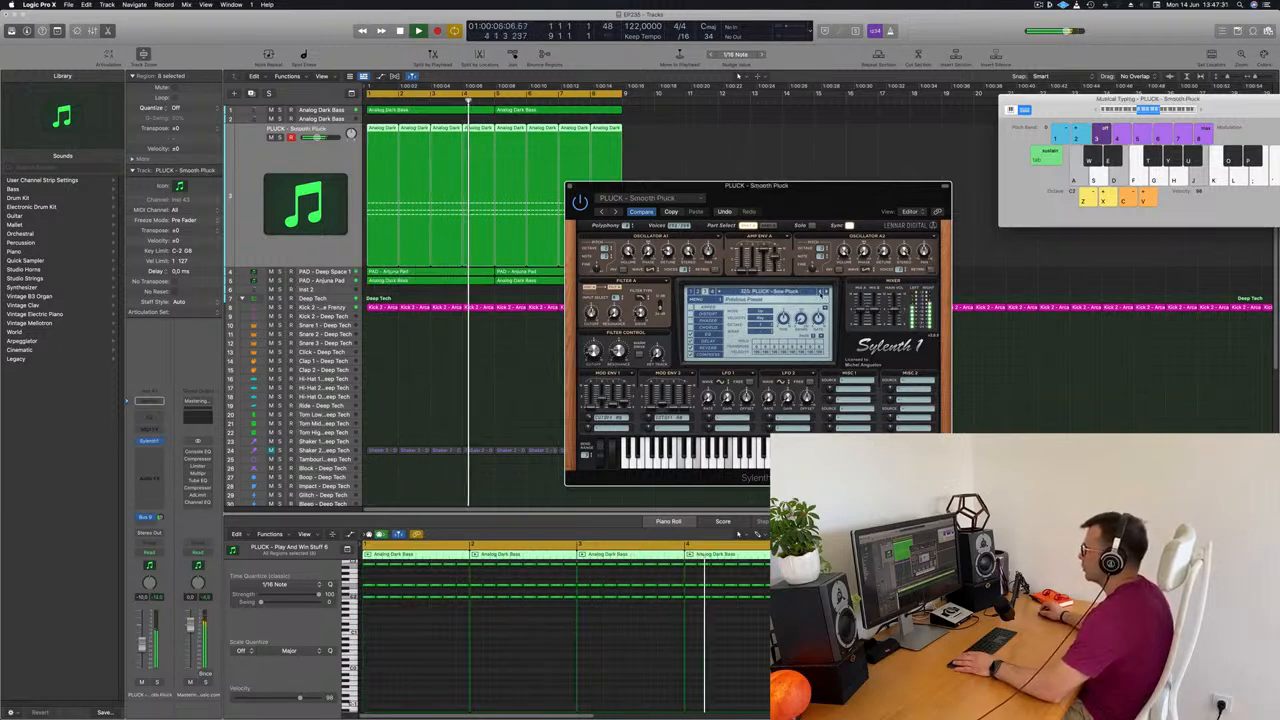
left_click_drag(811, 196, 833, 226)
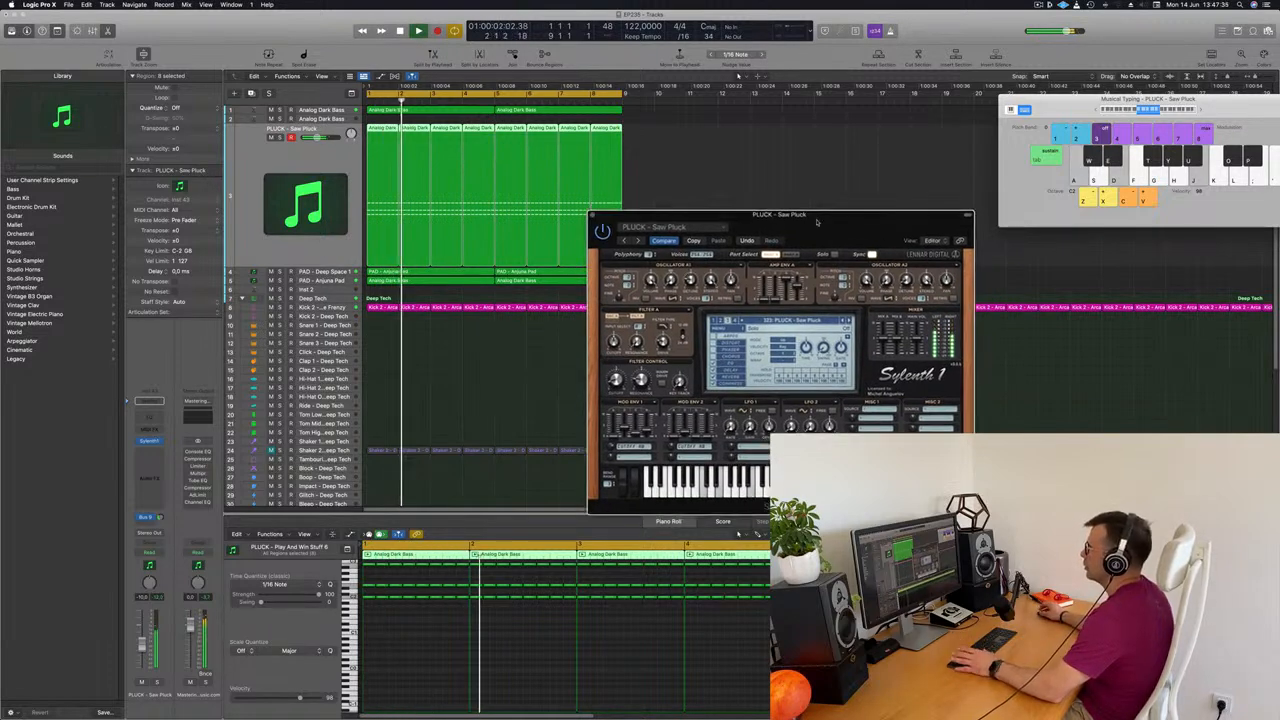
left_click(591, 216)
left_click(747, 237)
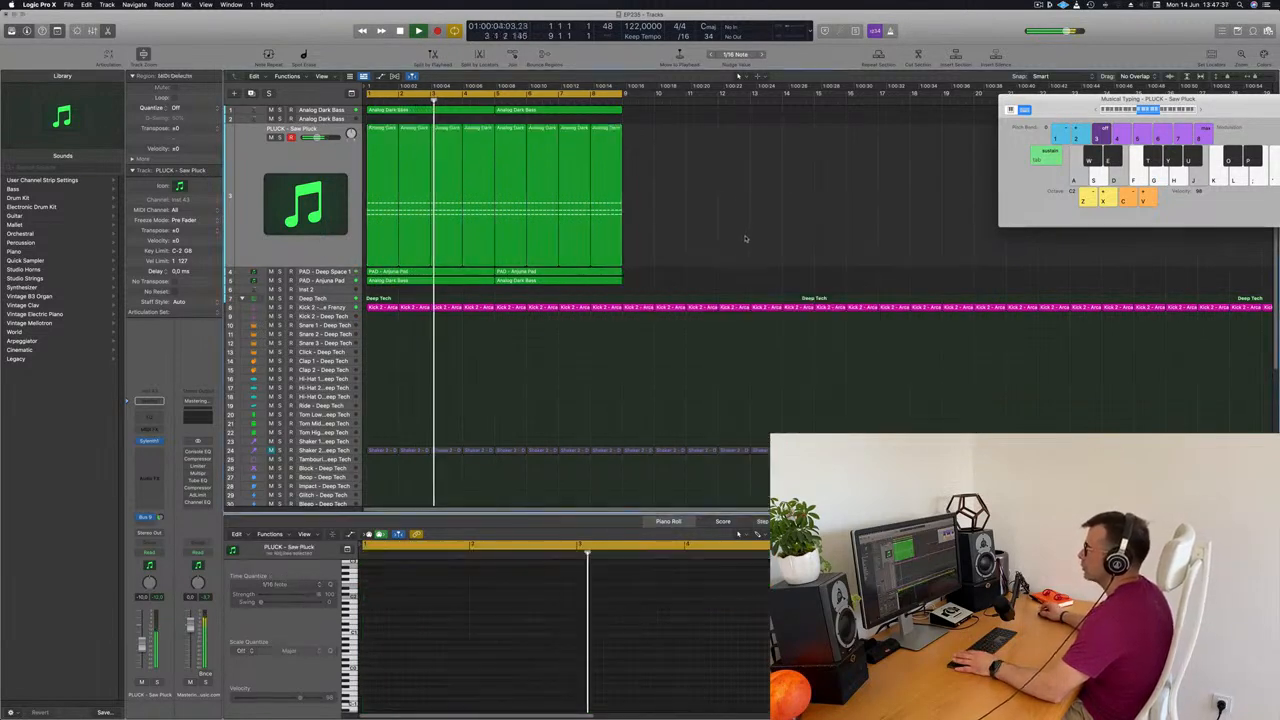
left_click(230, 197)
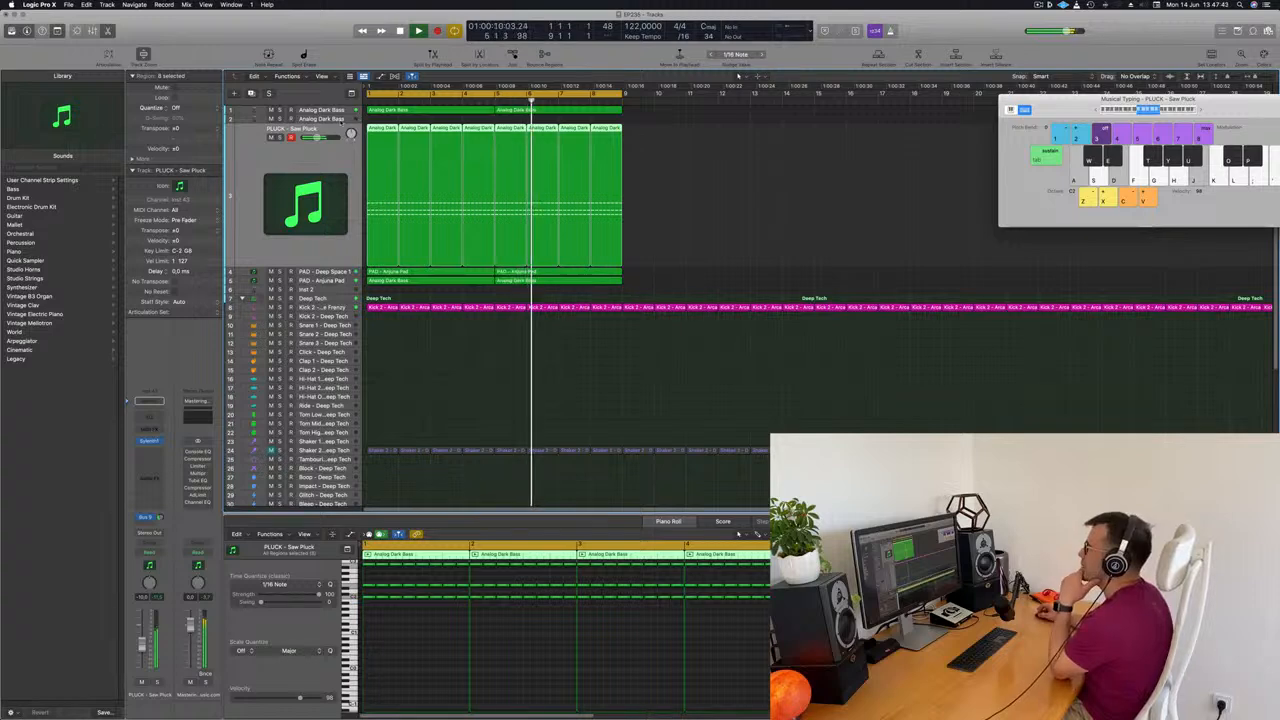
Open Alchemy on the Inst 2 track and copy the bass, pluck and pad regions to bar 9, extending the cycle to bar 17
left_click(328, 290)
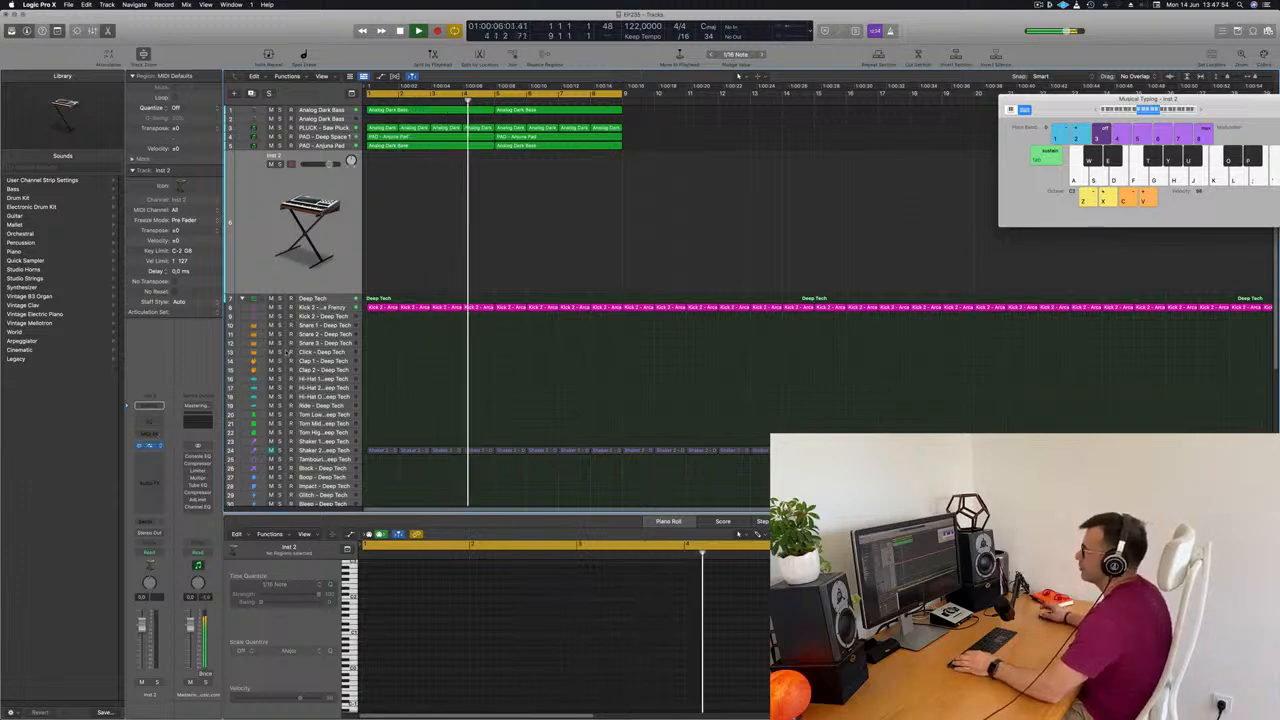
left_click(148, 446)
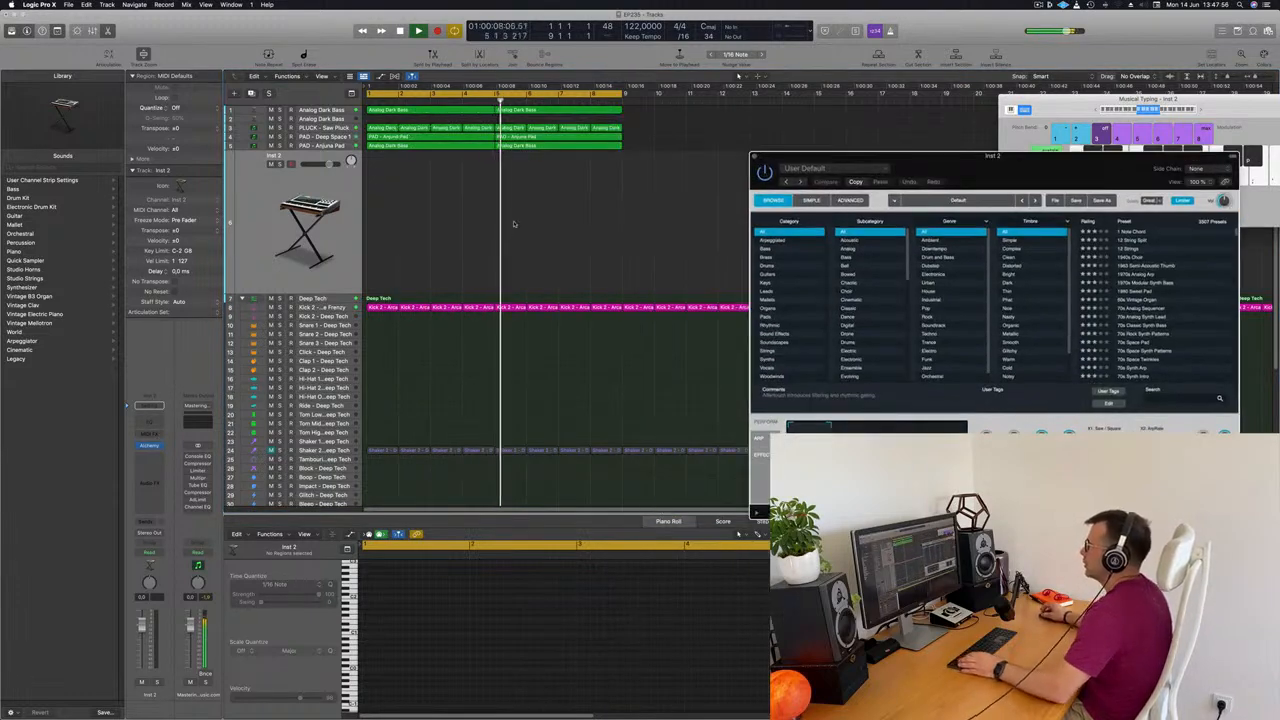
left_click(632, 109)
left_click_drag(516, 160, 372, 161)
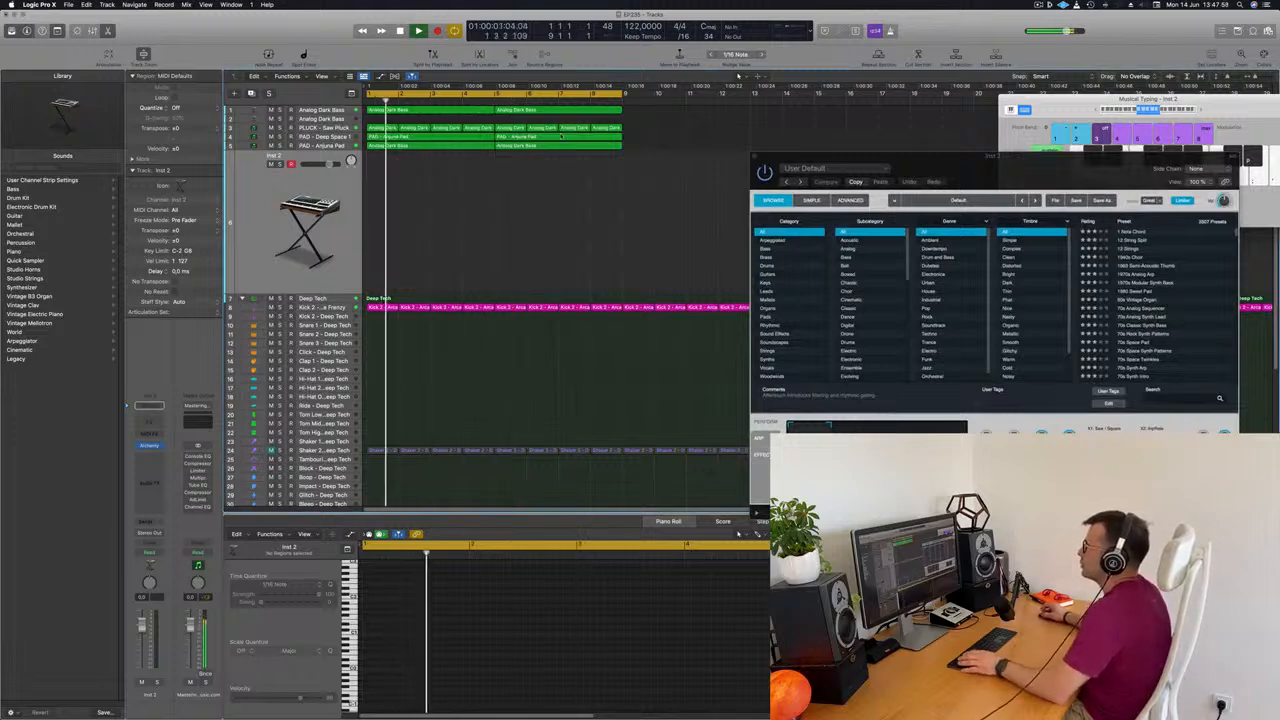
left_click_drag(632, 111, 387, 160)
left_click_drag(427, 113, 878, 94)
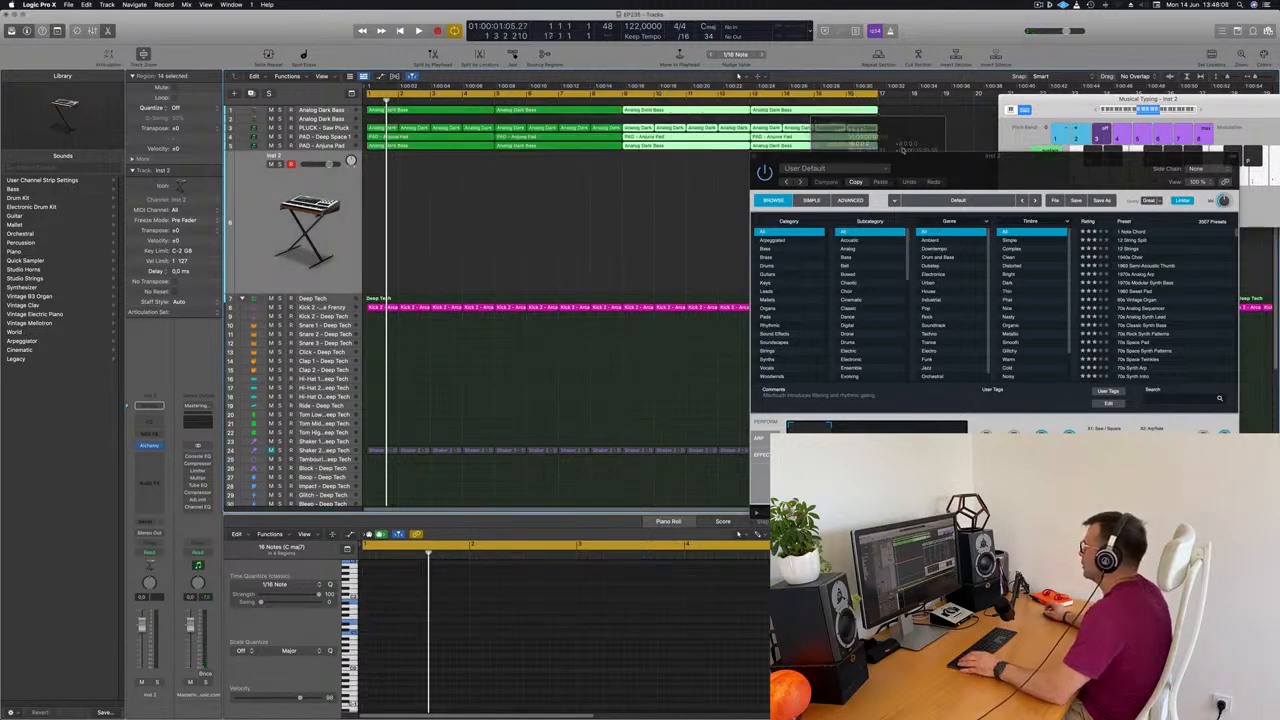
Filter Alchemy's preset browser to the Sound Effects category, reposition its window and start playback
left_click_drag(941, 155, 745, 178)
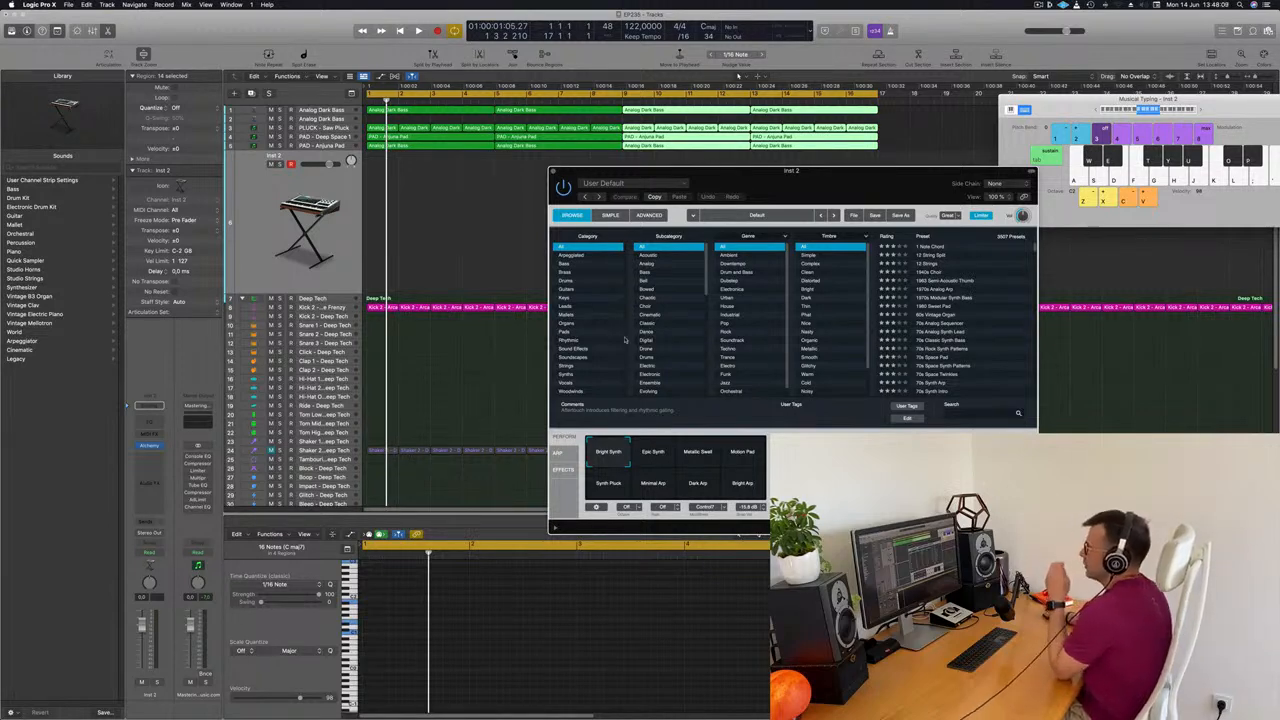
left_click(570, 349)
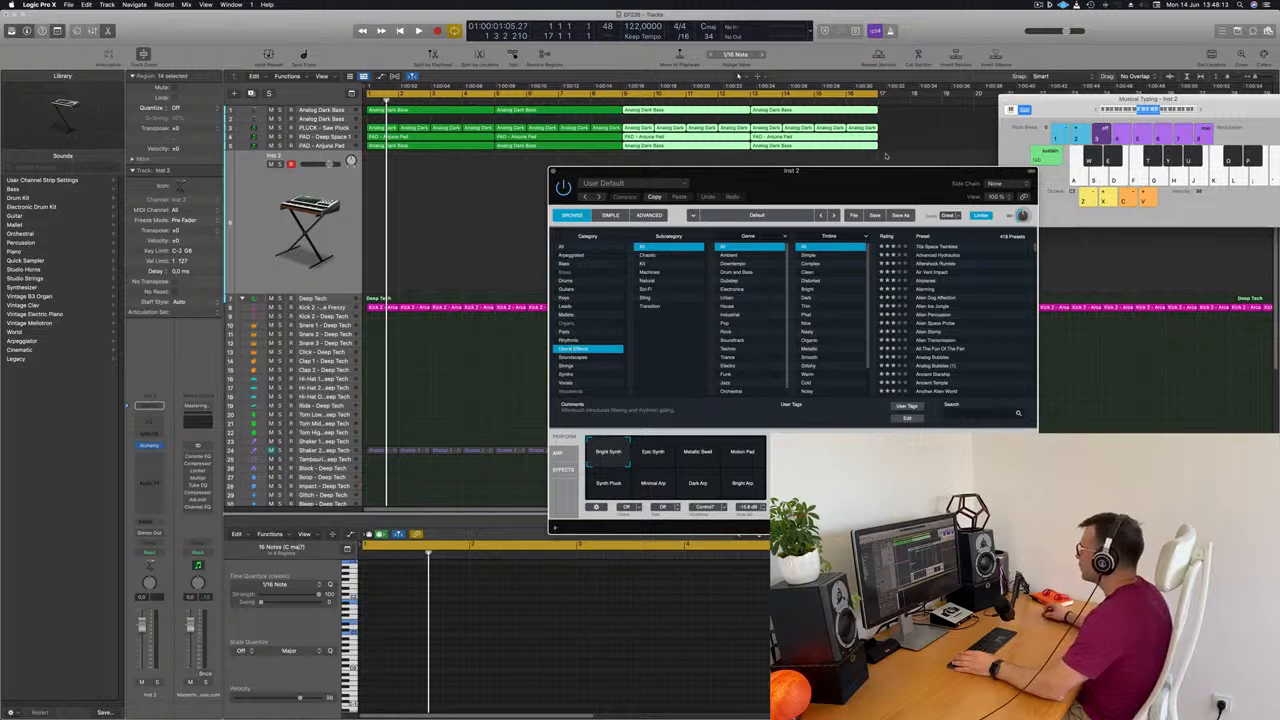
left_click_drag(873, 181, 757, 229)
key("space")
Audition the Alarming, 70s Space Twinkles, Advanced Hydraulics, Aftershock Rumble and All The Fun Of The Fair presets
left_click(808, 338)
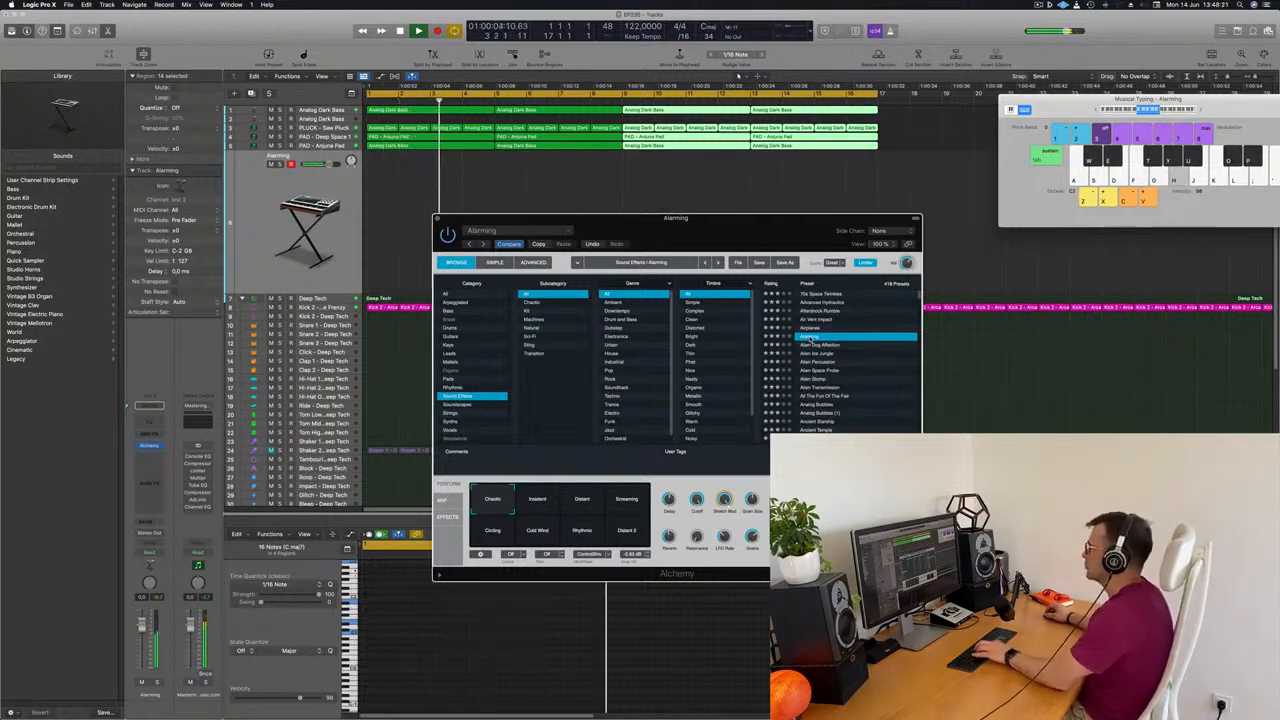
left_click(828, 294)
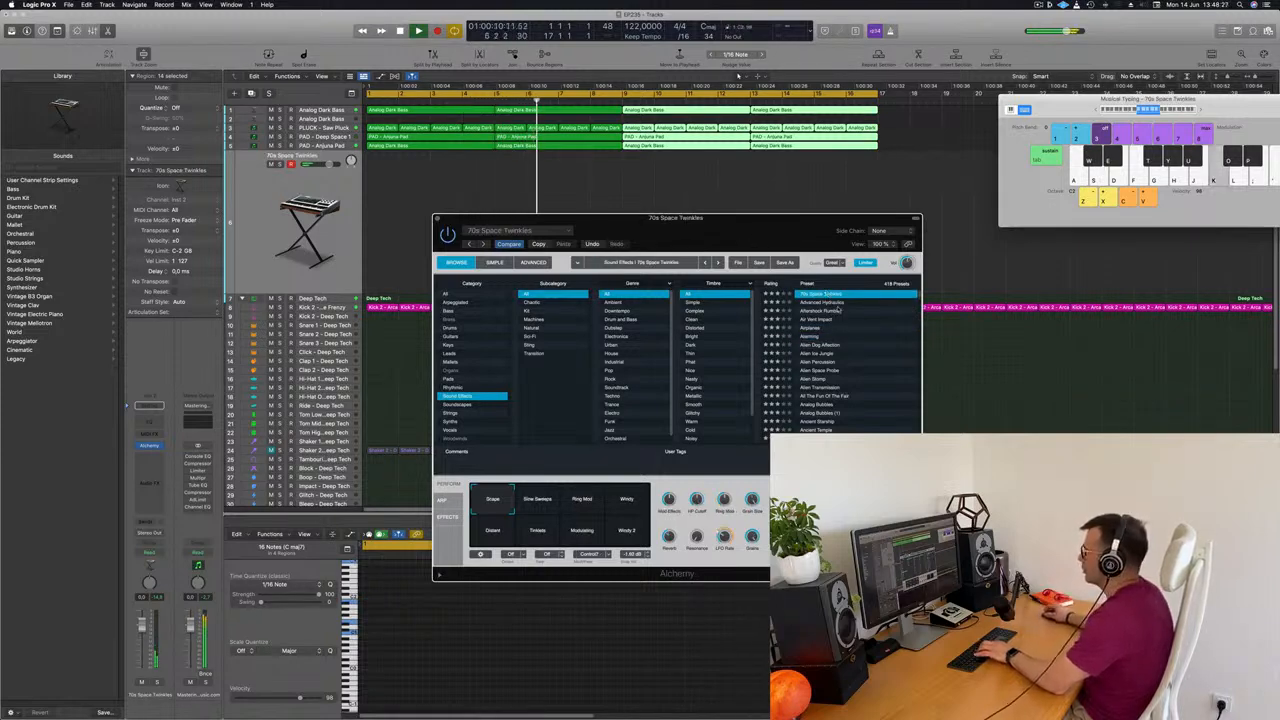
left_click(804, 303)
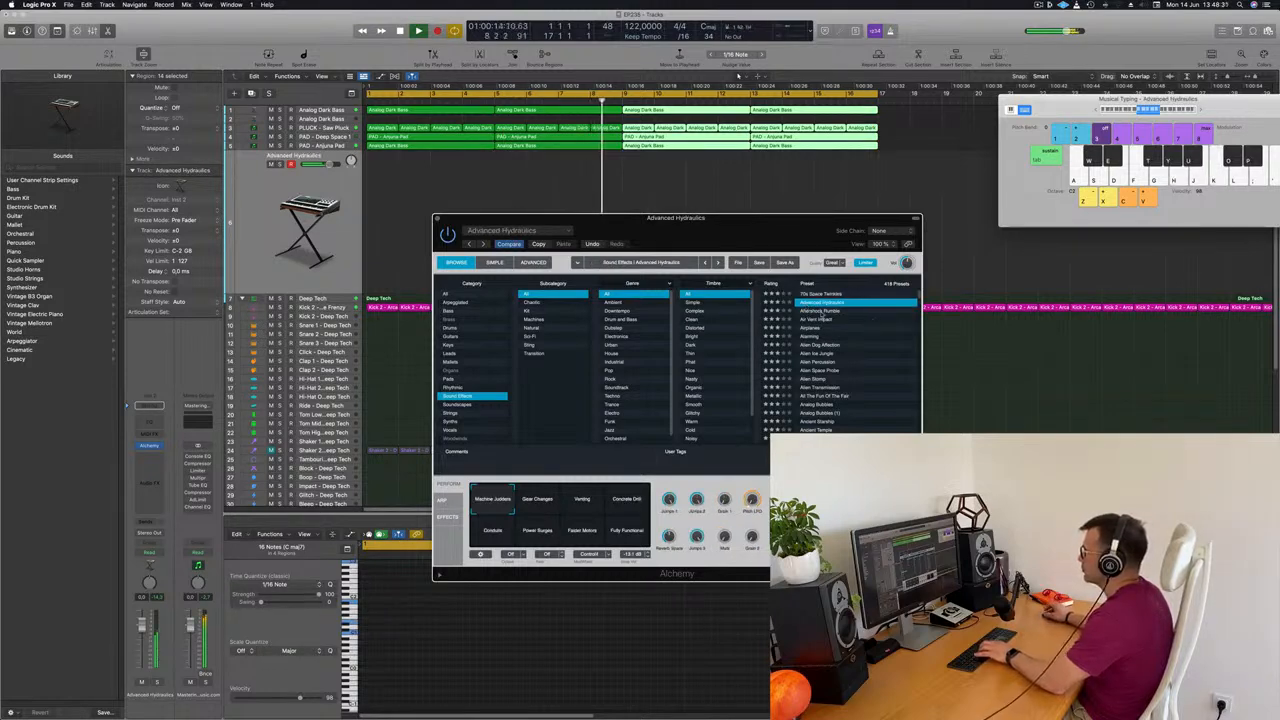
left_click(821, 313)
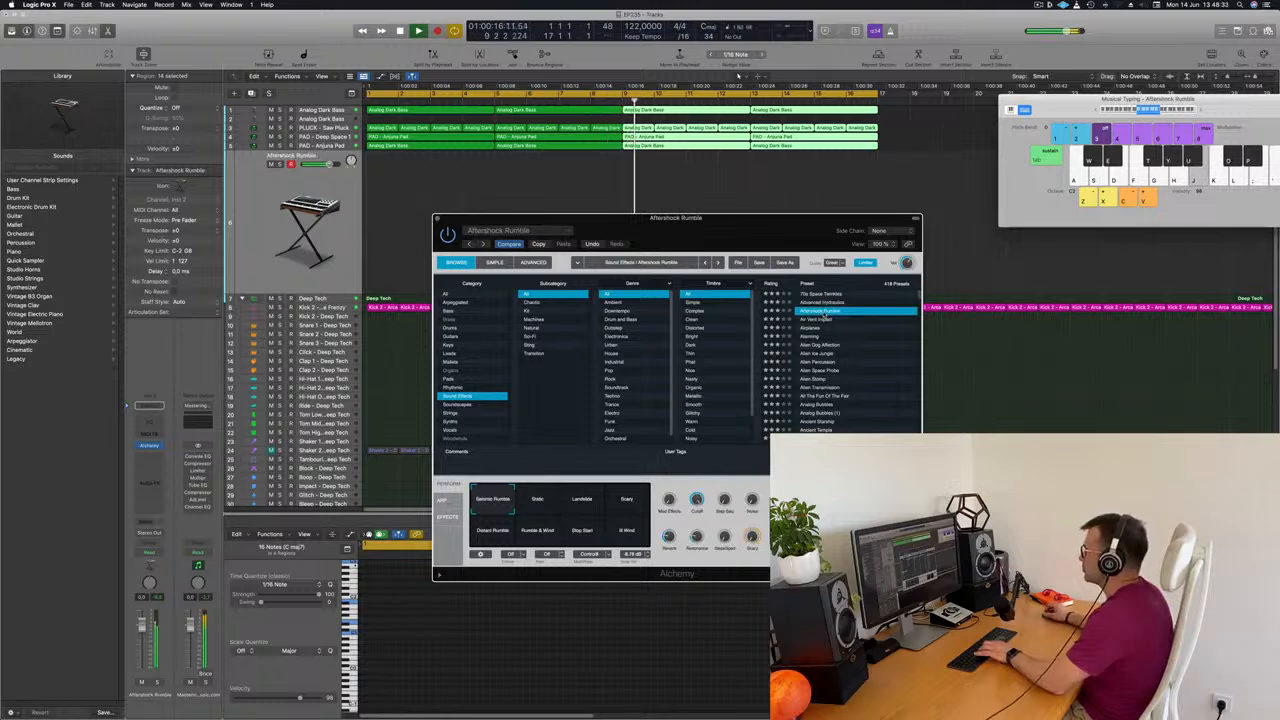
left_click(828, 397)
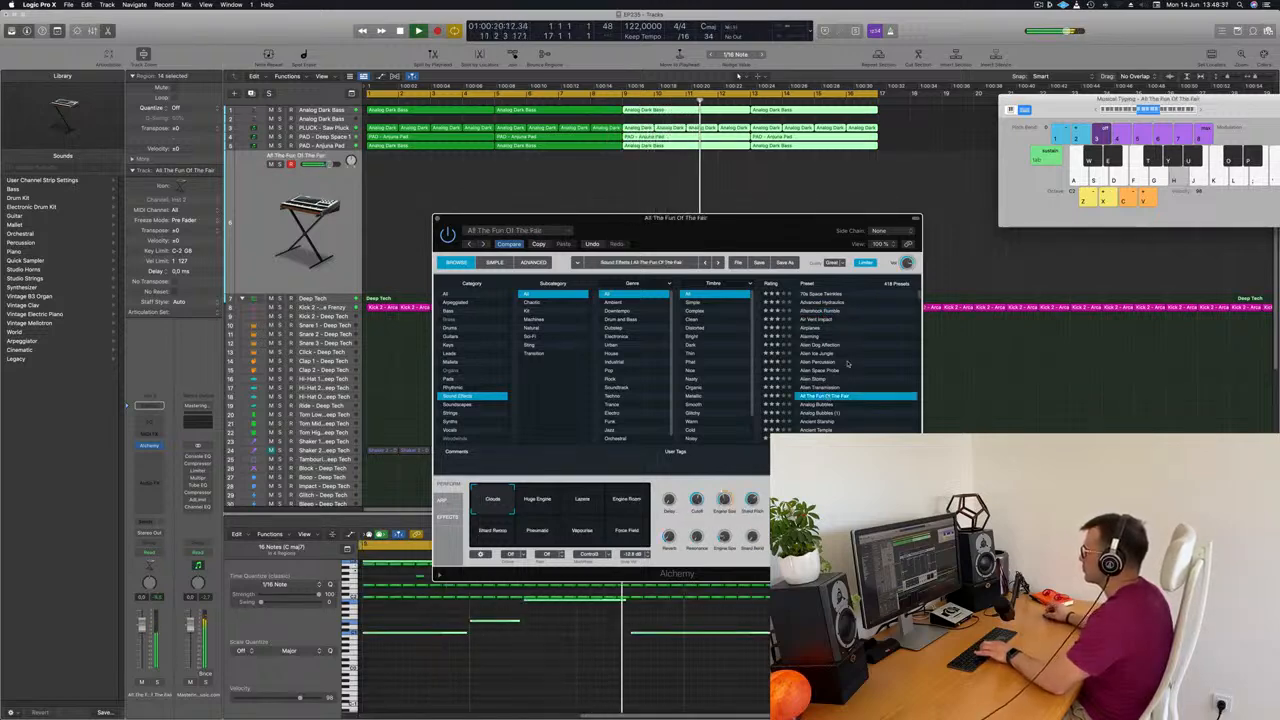
Audition Analog Bubbles, Ancient Temple and Another Alien World, trying the last one's Haze variation
scroll(848, 364, "down", 2)
left_click(819, 365)
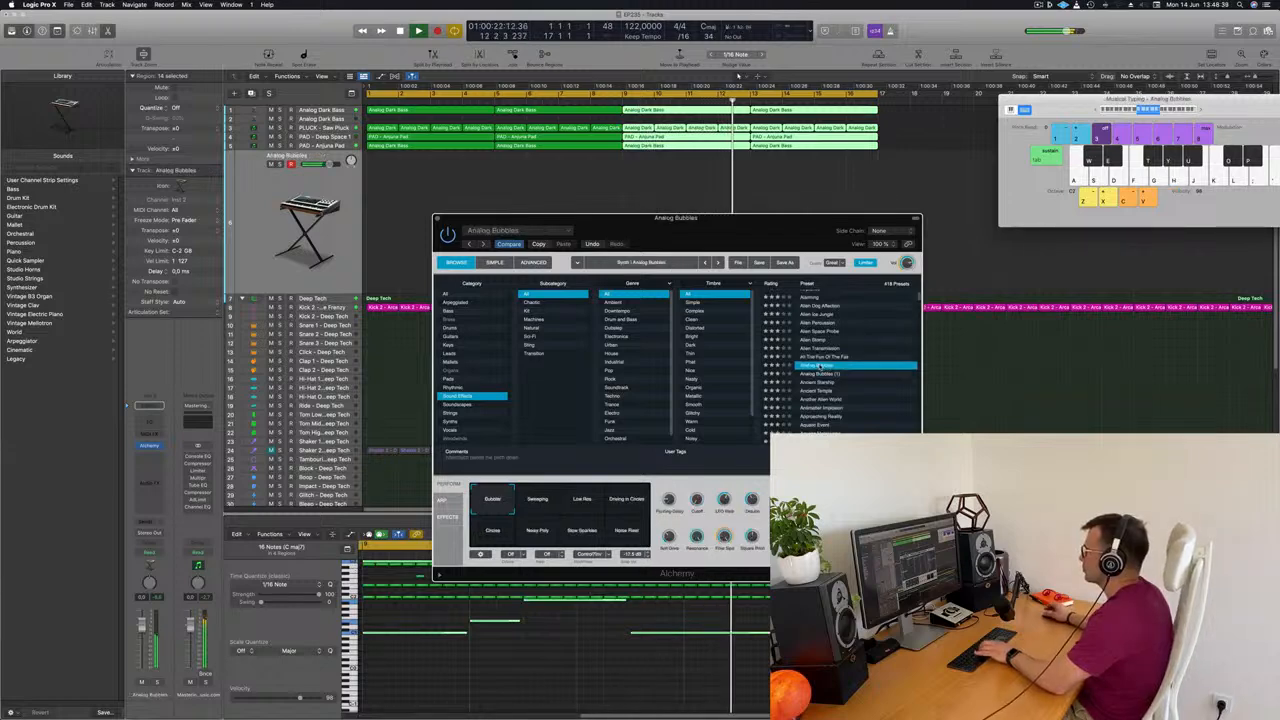
scroll(868, 362, "down", 2)
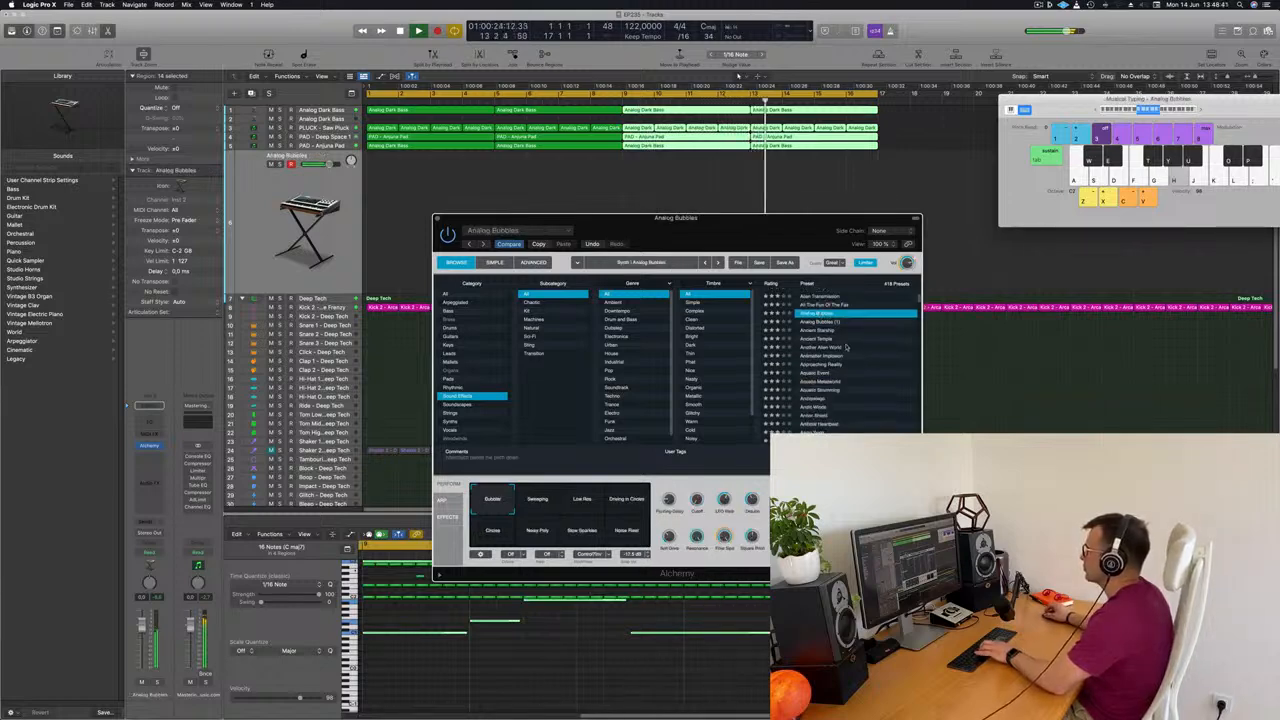
left_click(813, 340)
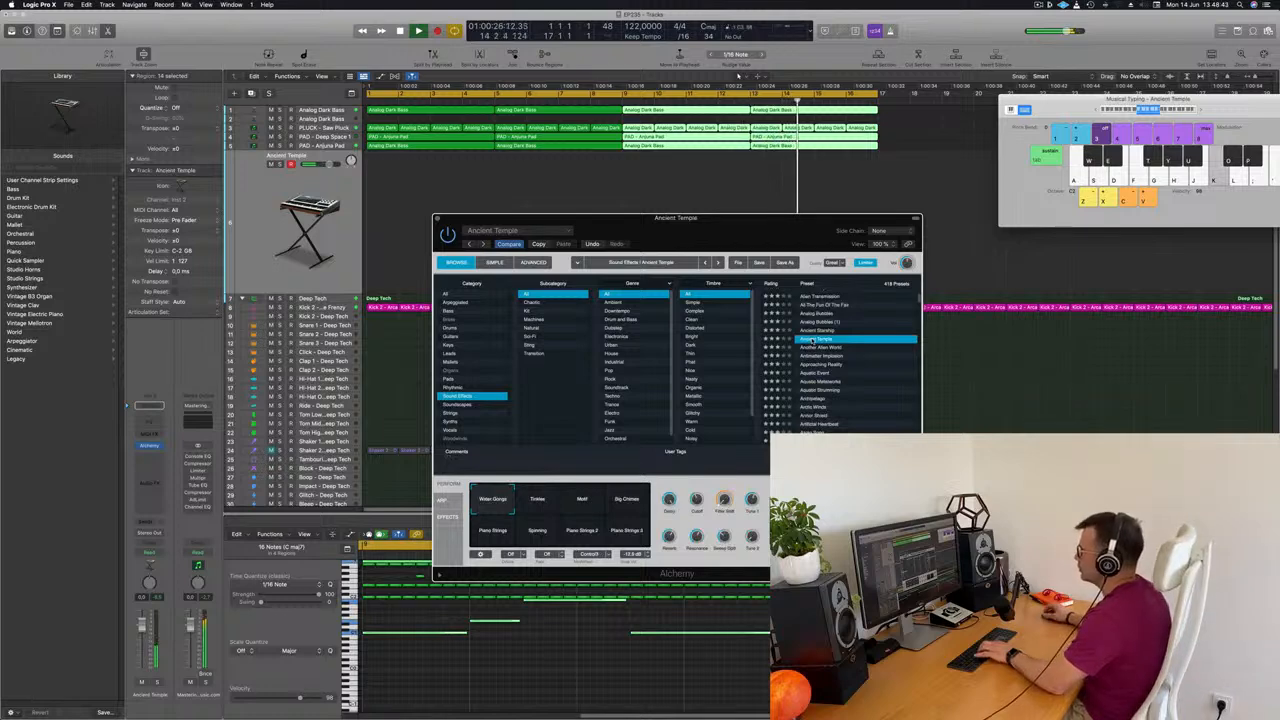
left_click(818, 347)
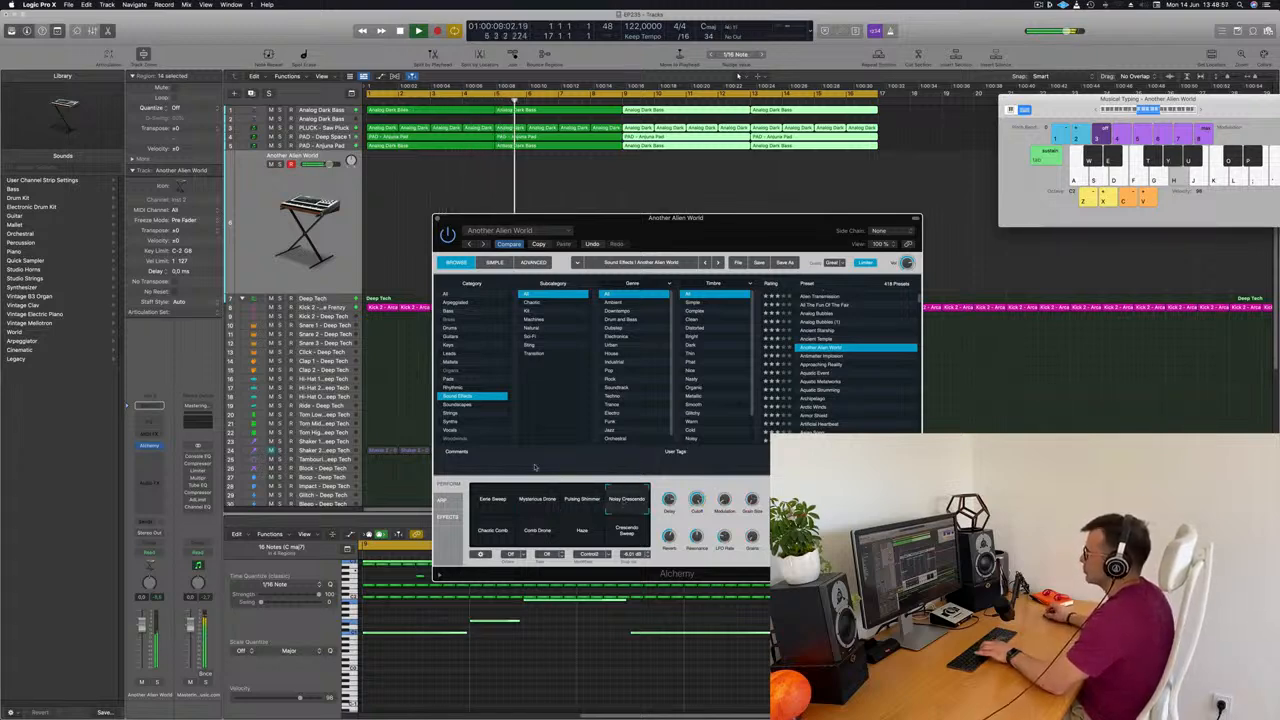
left_click(582, 536)
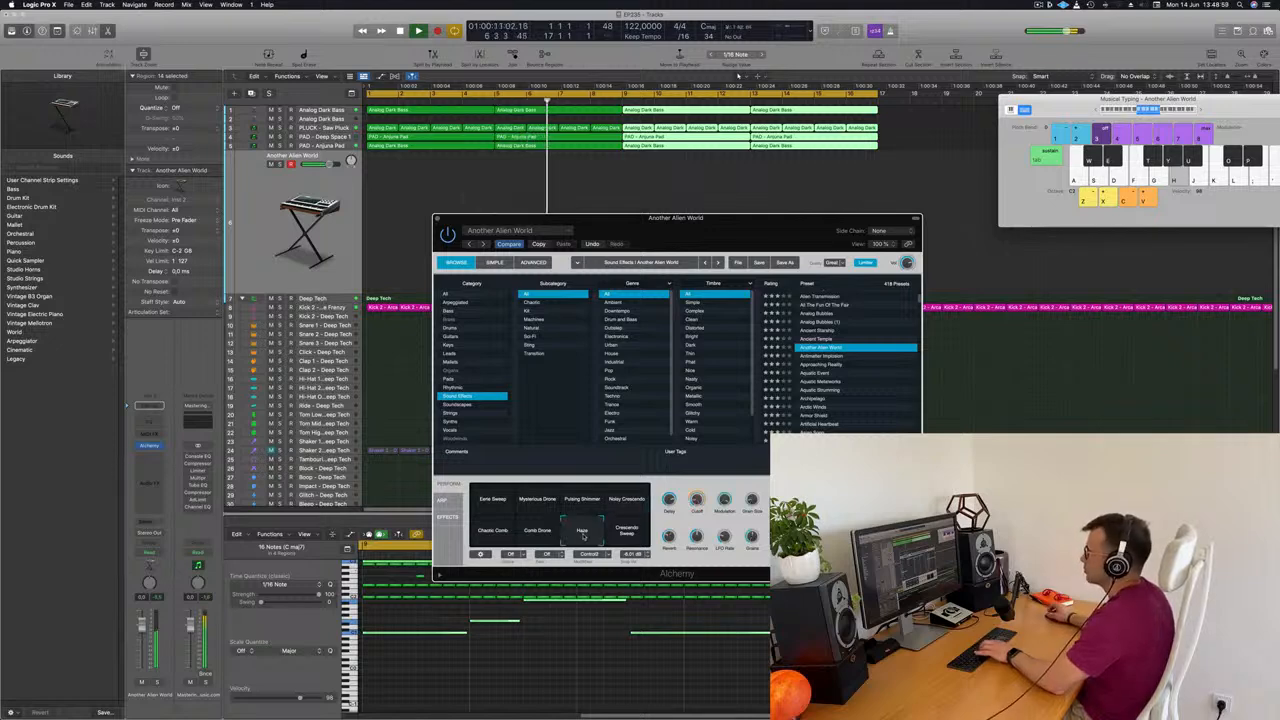
Load the Archipelago preset and audition its Speed Up, Splashy, Electrical Storm and Droplets variations
scroll(856, 363, "down", 2)
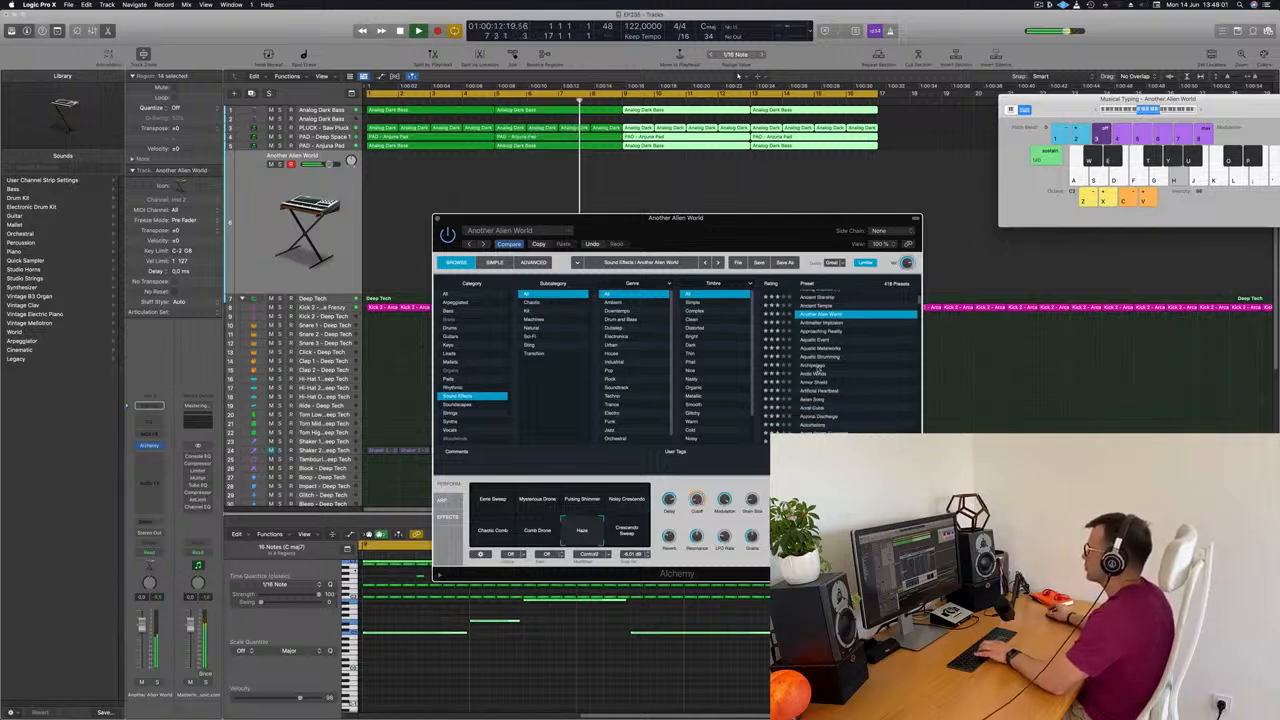
left_click(817, 366)
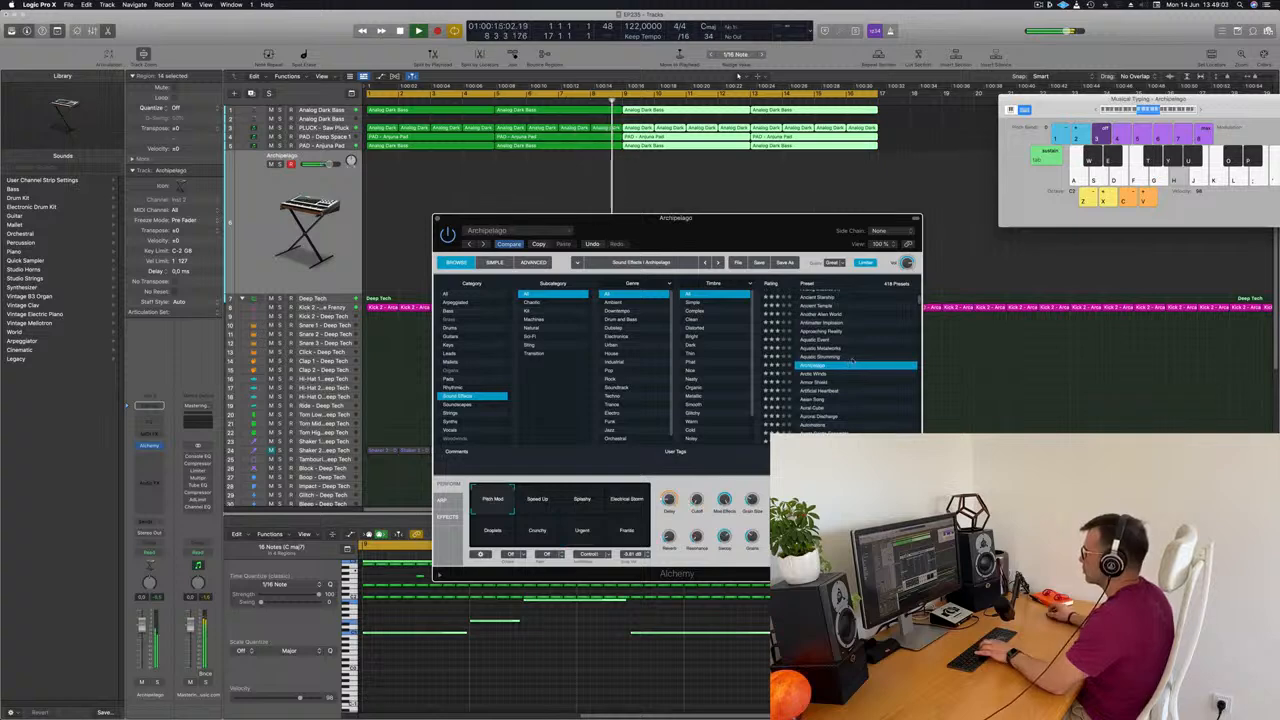
left_click(537, 503)
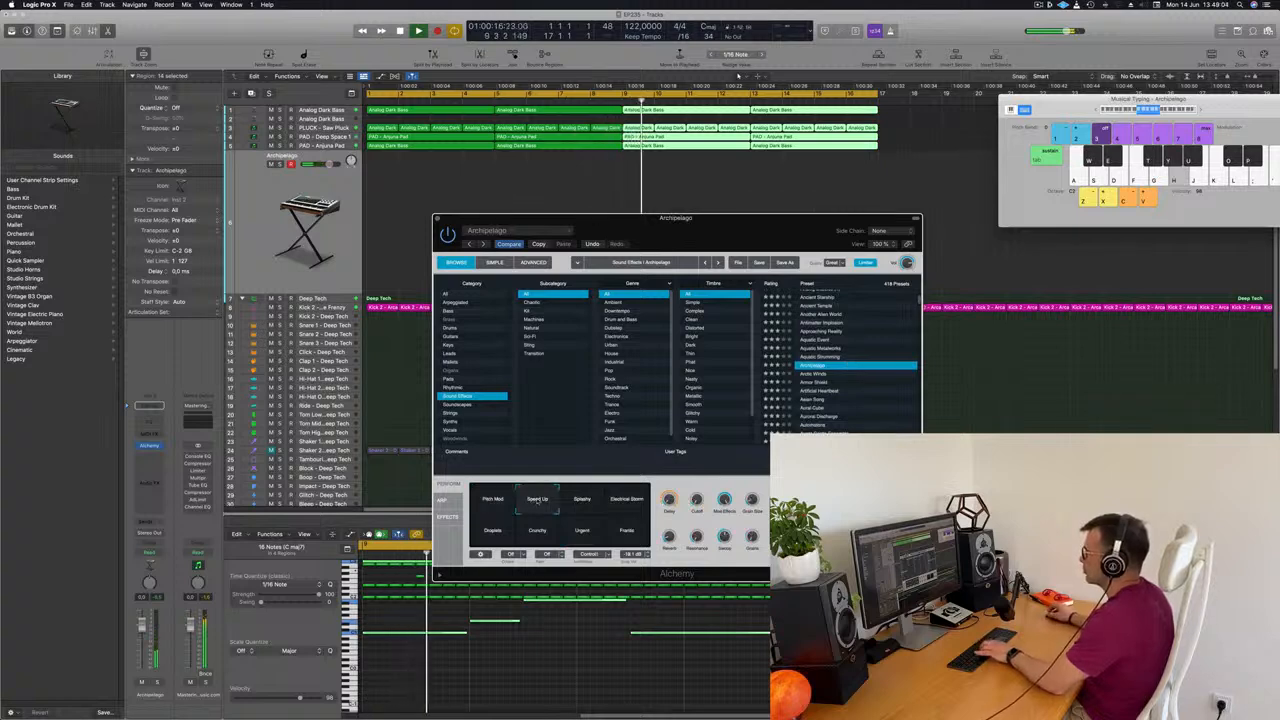
left_click(583, 508)
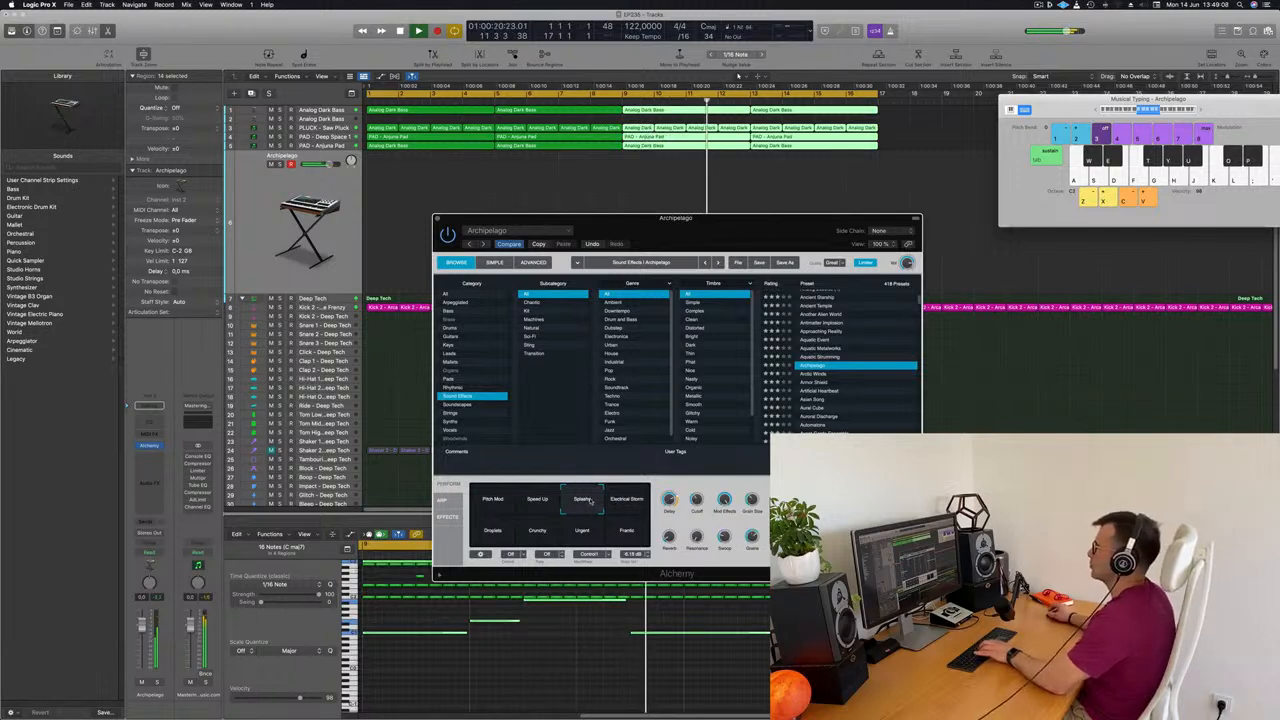
left_click(634, 505)
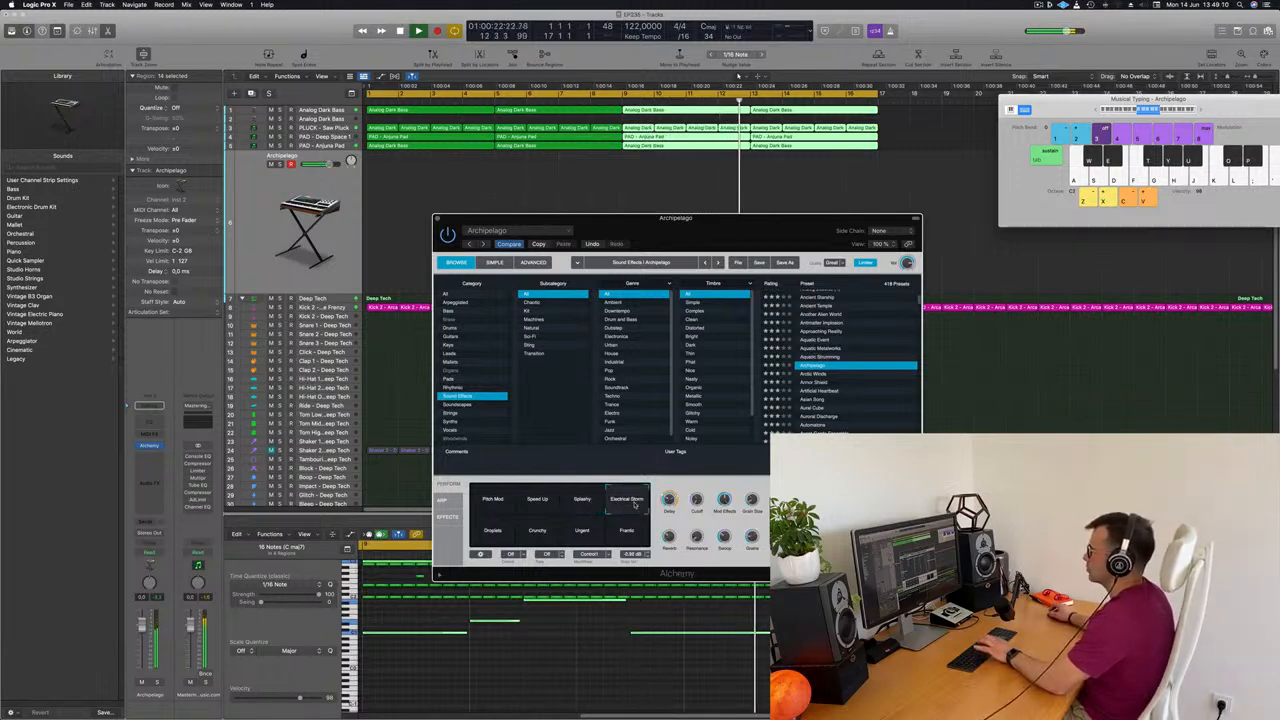
left_click(496, 536)
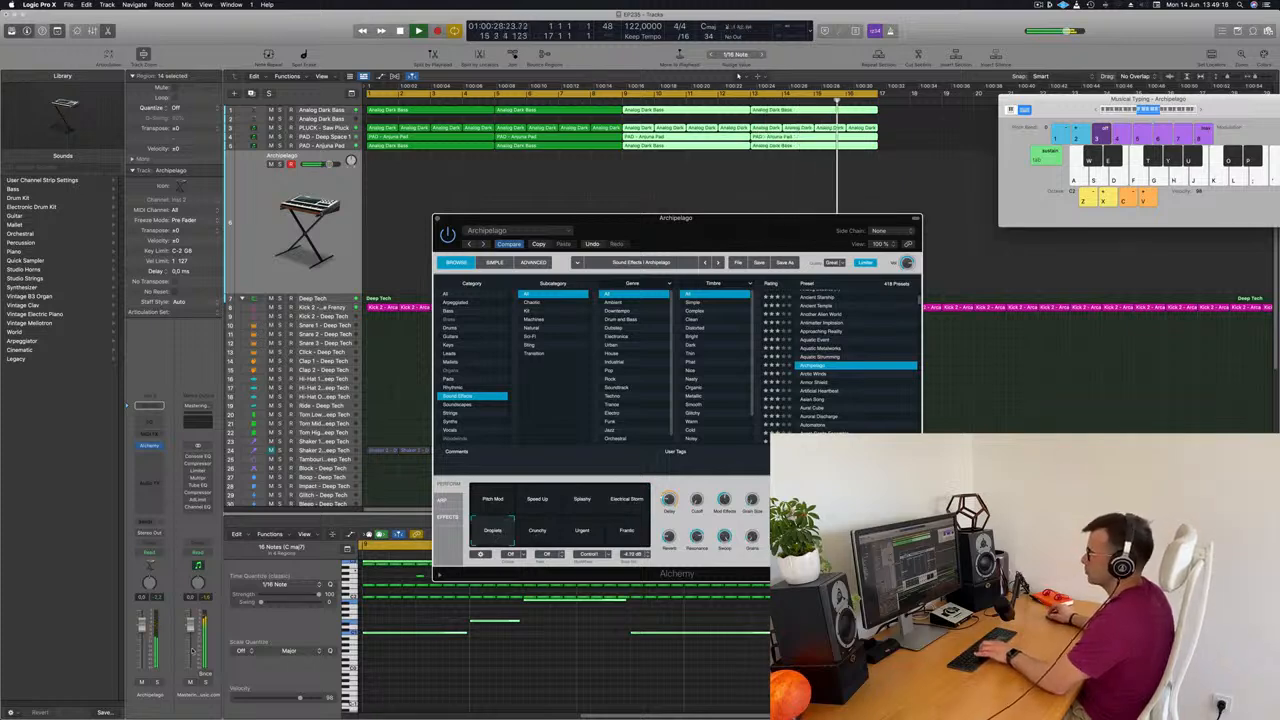
Lower the sound effects track's volume and audition Archipelago's Crunchy and Urgent variations
left_click_drag(141, 634, 140, 655)
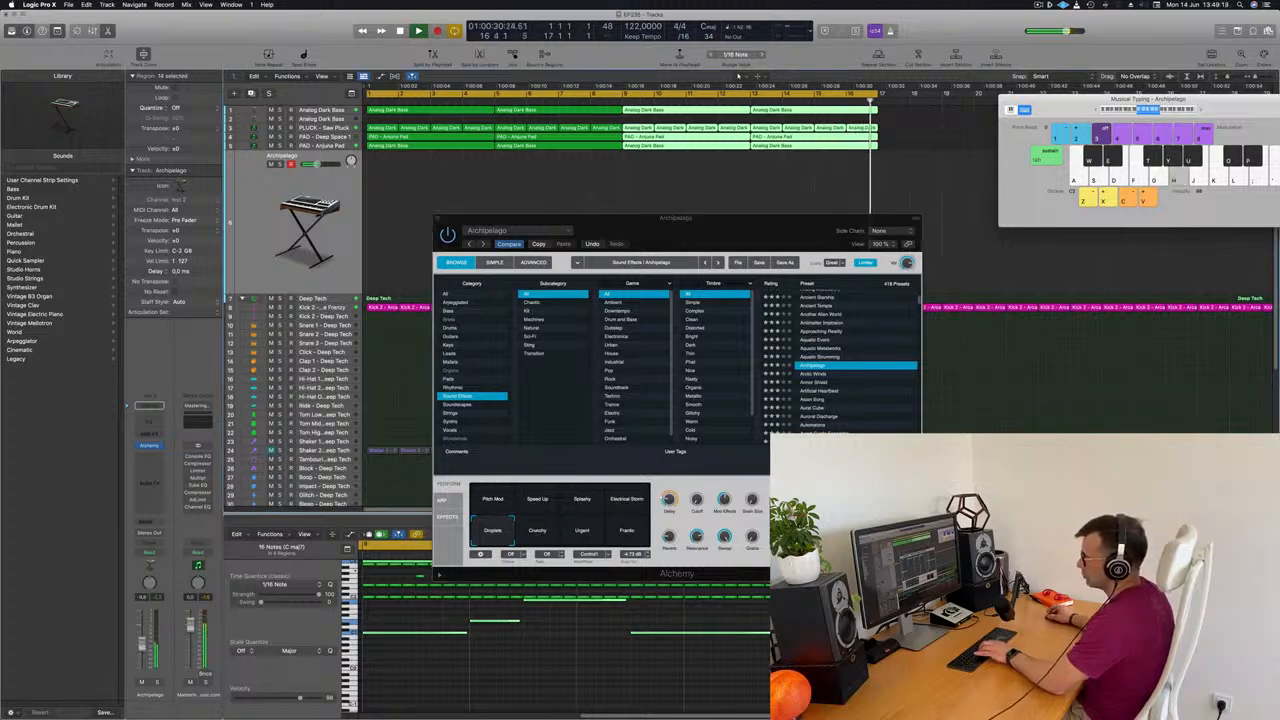
left_click(534, 530)
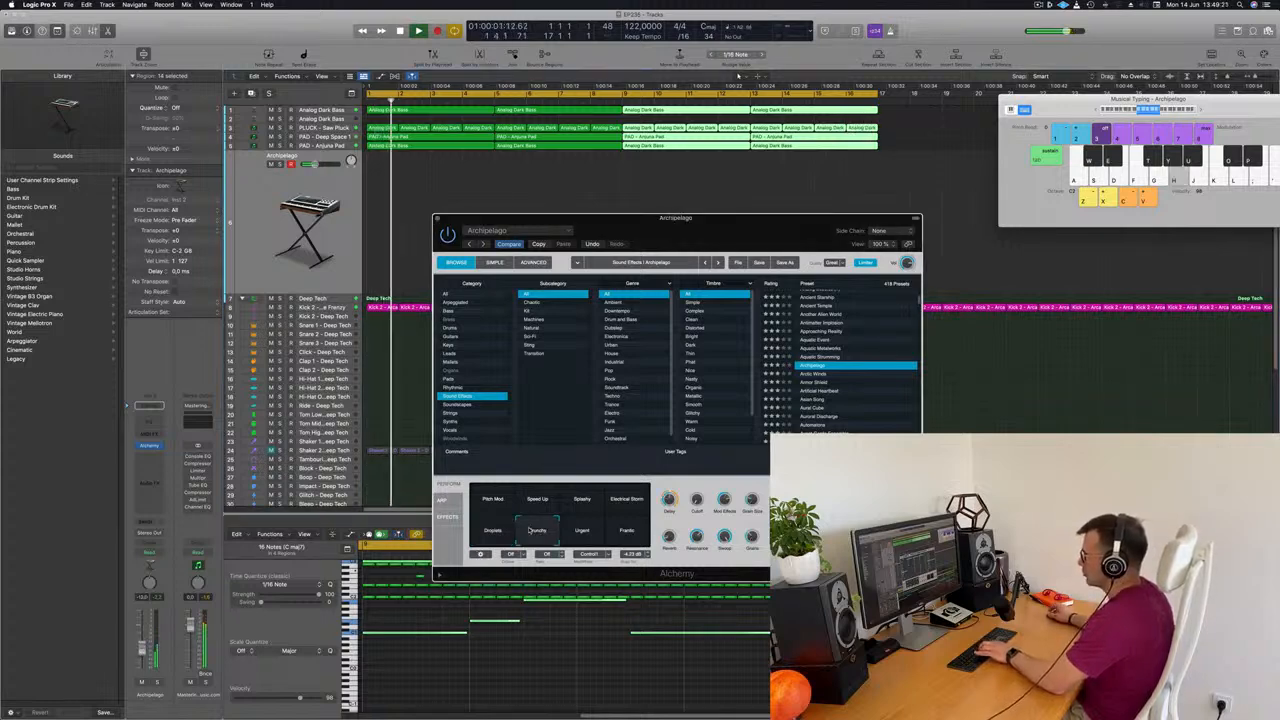
left_click(598, 538)
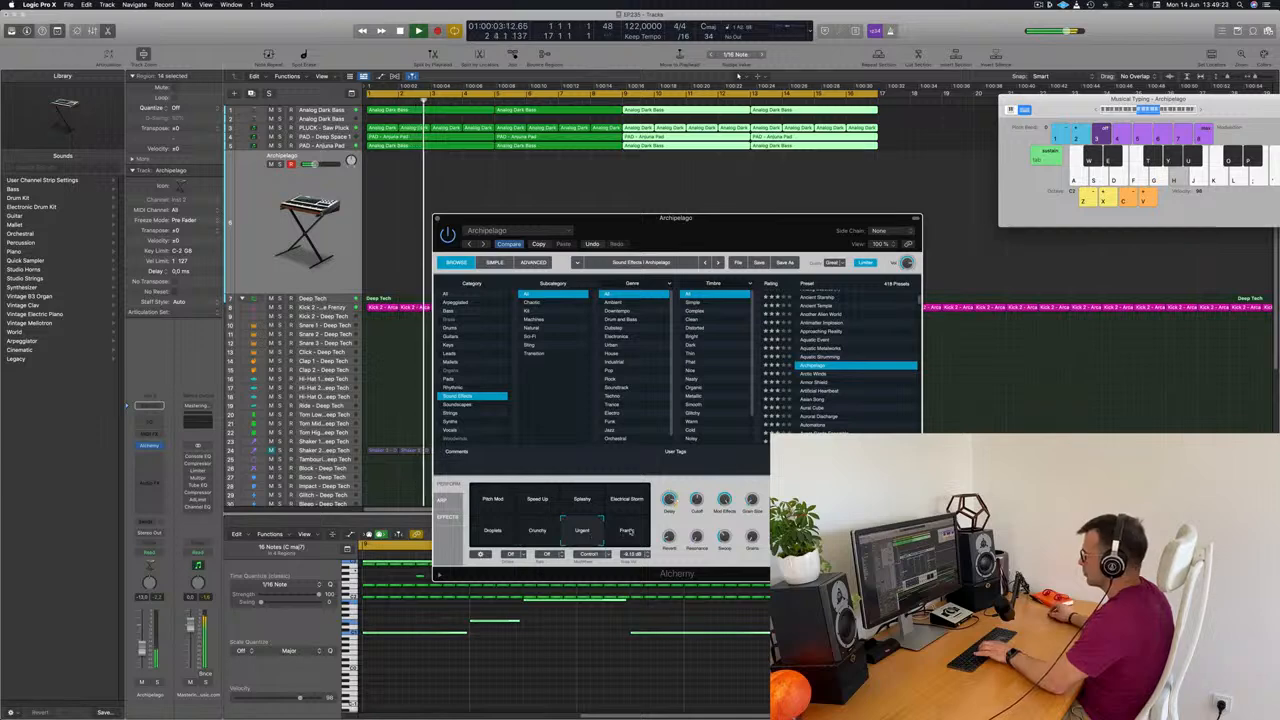
Load the Arctic Winds preset and browse further through the sound effects list
left_click(815, 375)
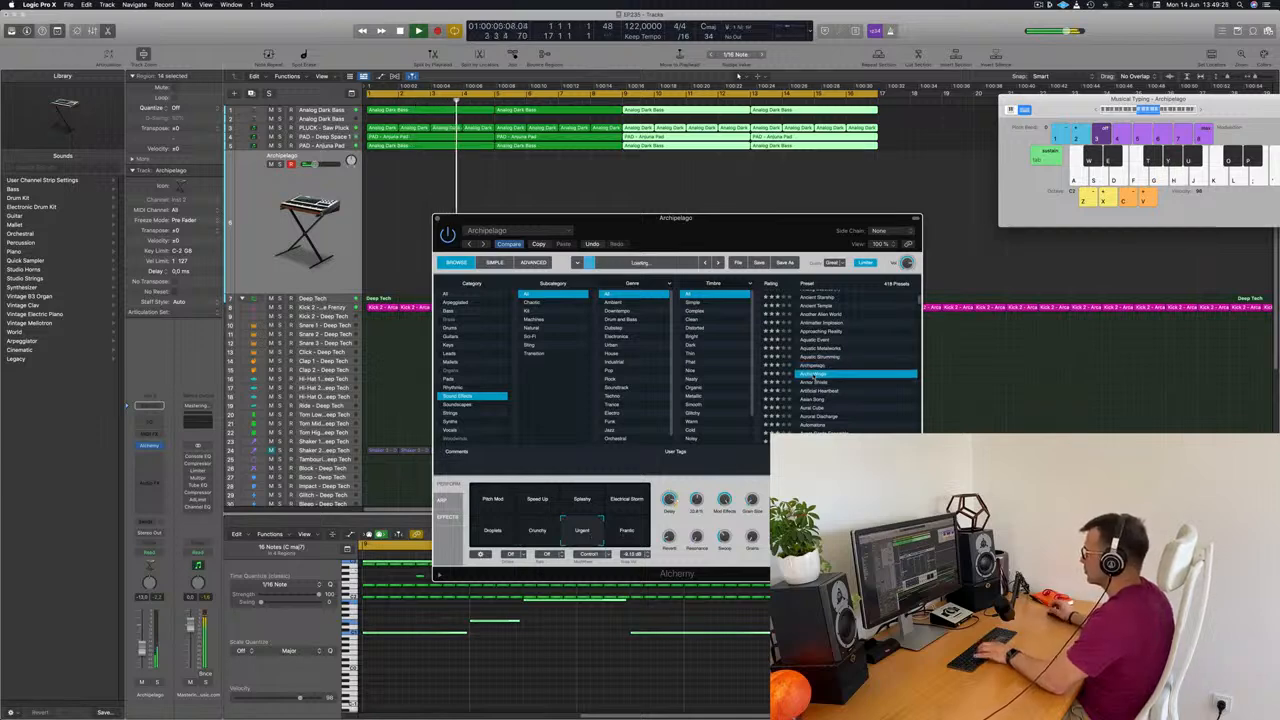
scroll(835, 373, "down", 1)
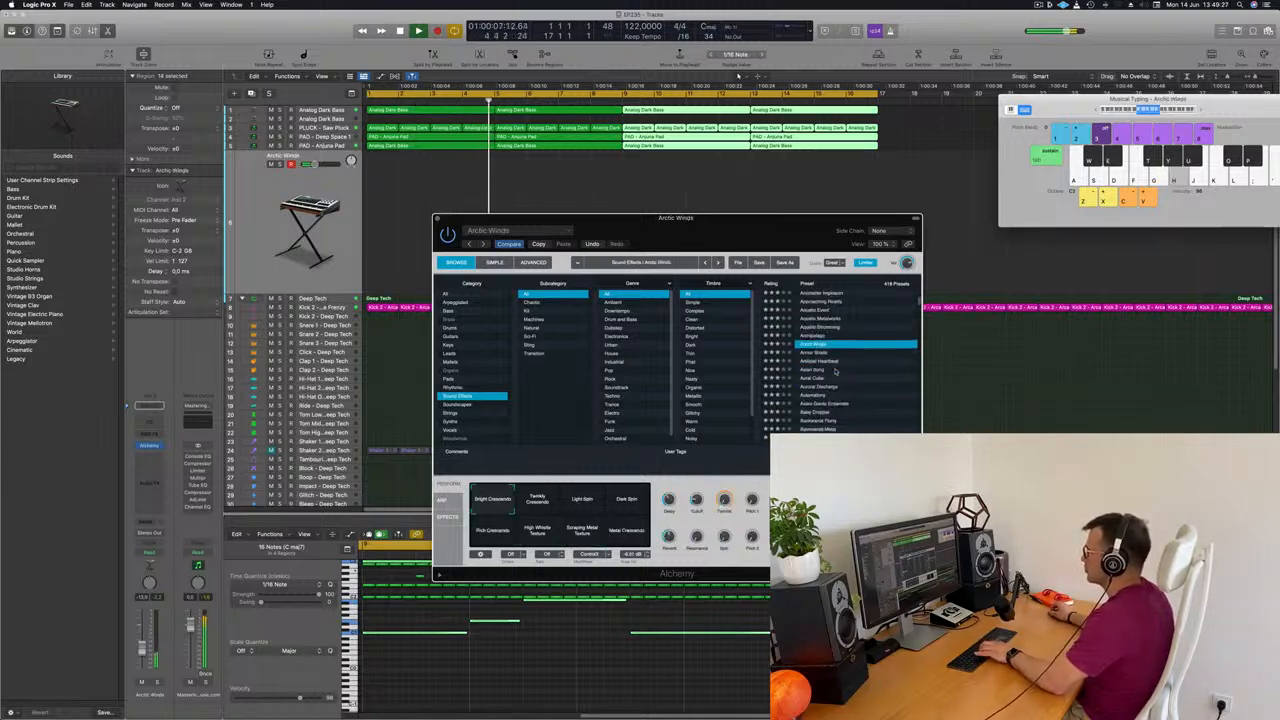
scroll(855, 377, "down", 1)
scroll(867, 366, "up", 1)
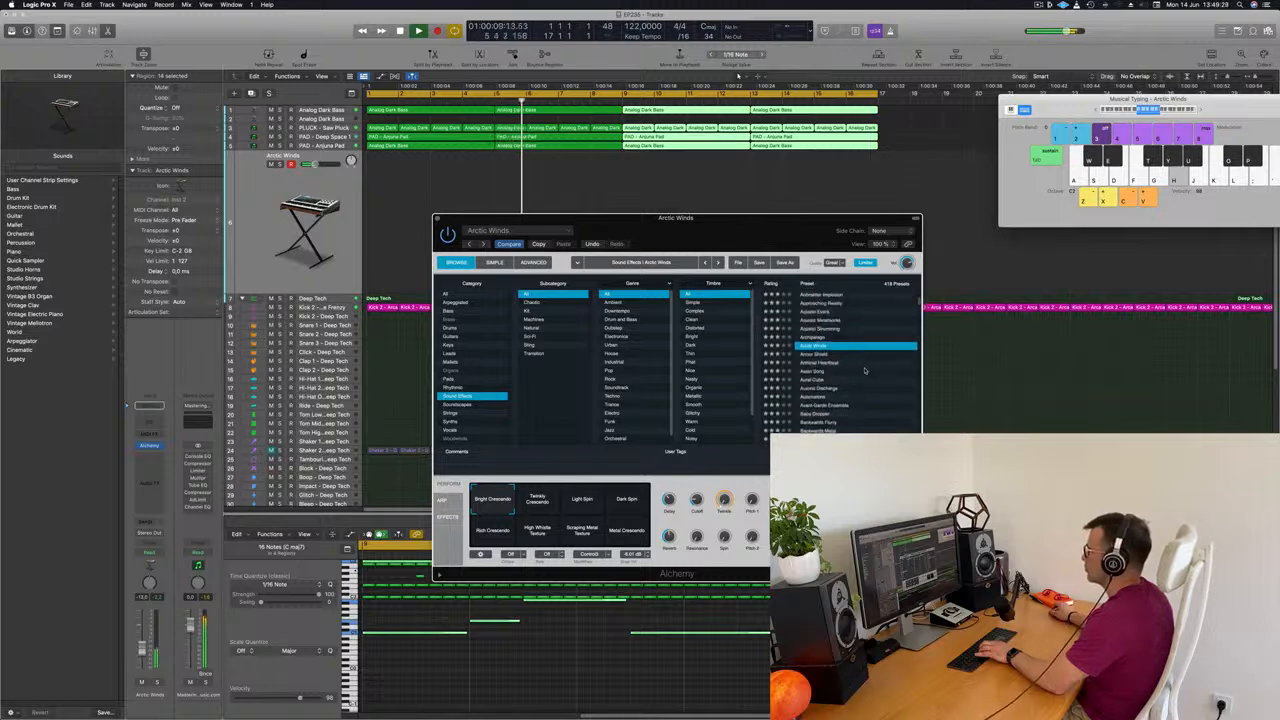
Audition the Artificial Heartbeat preset, then load Asian Song and try its Dirty and High Voices variations
left_click(820, 362)
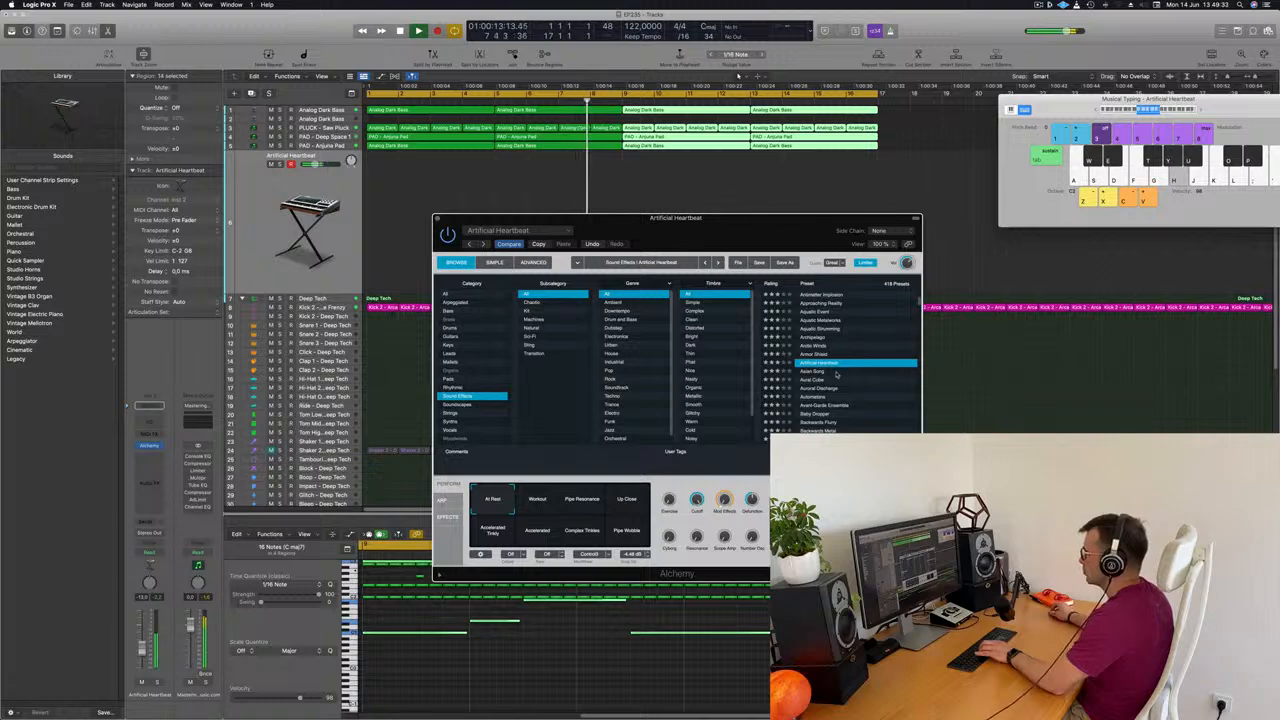
left_click(815, 371)
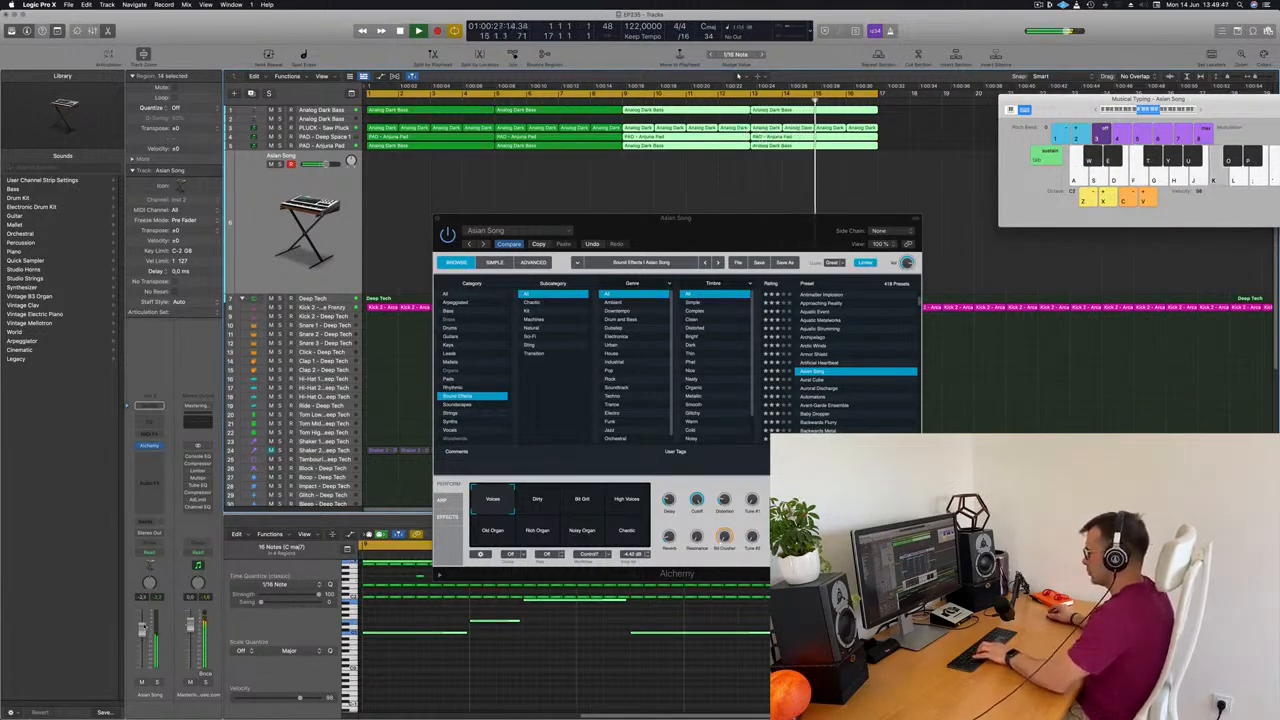
left_click(539, 503)
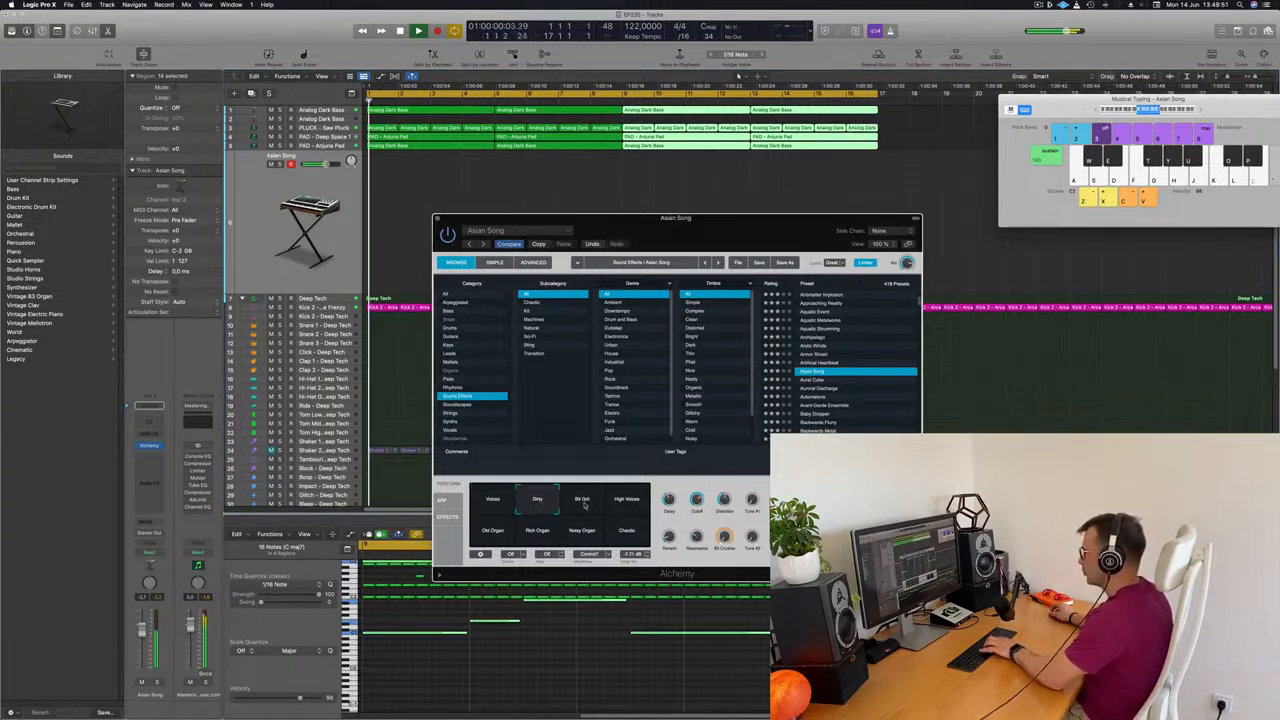
left_click(630, 505)
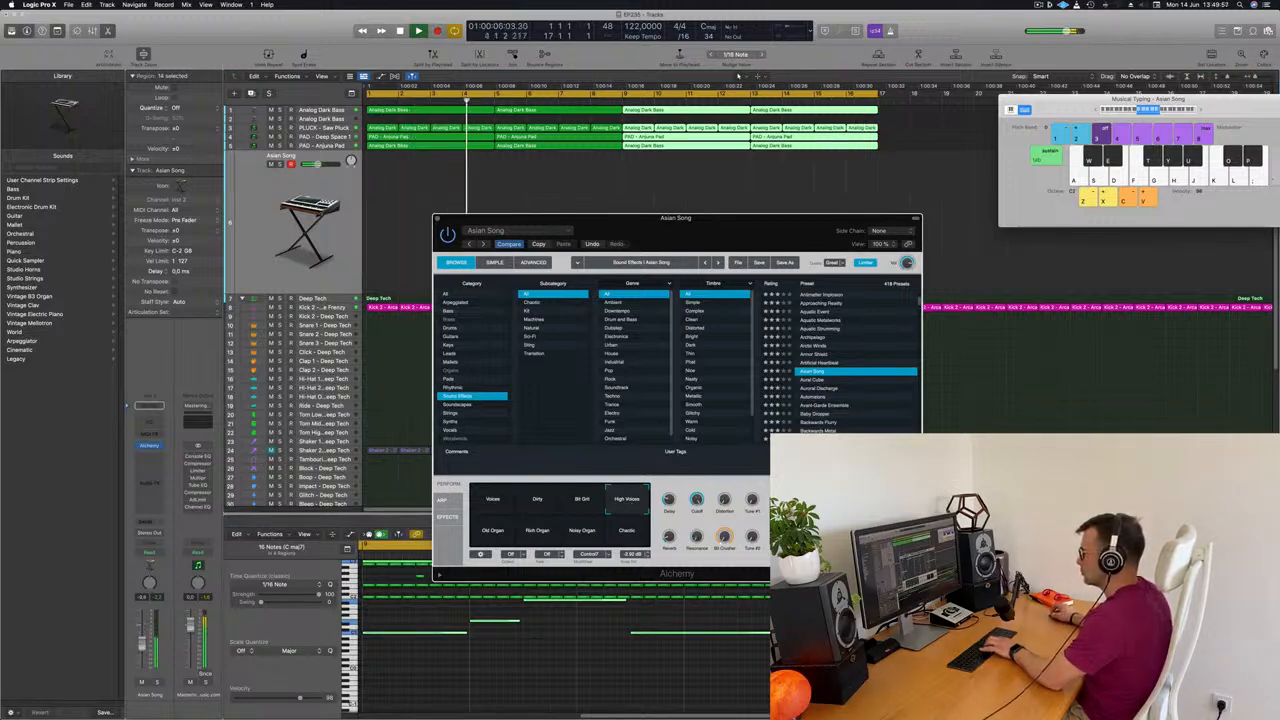
Audition Asian Song's Old Organ, Rich Organ, Noisy Organ and Chaotic variations and return to High Voices
left_click(495, 538)
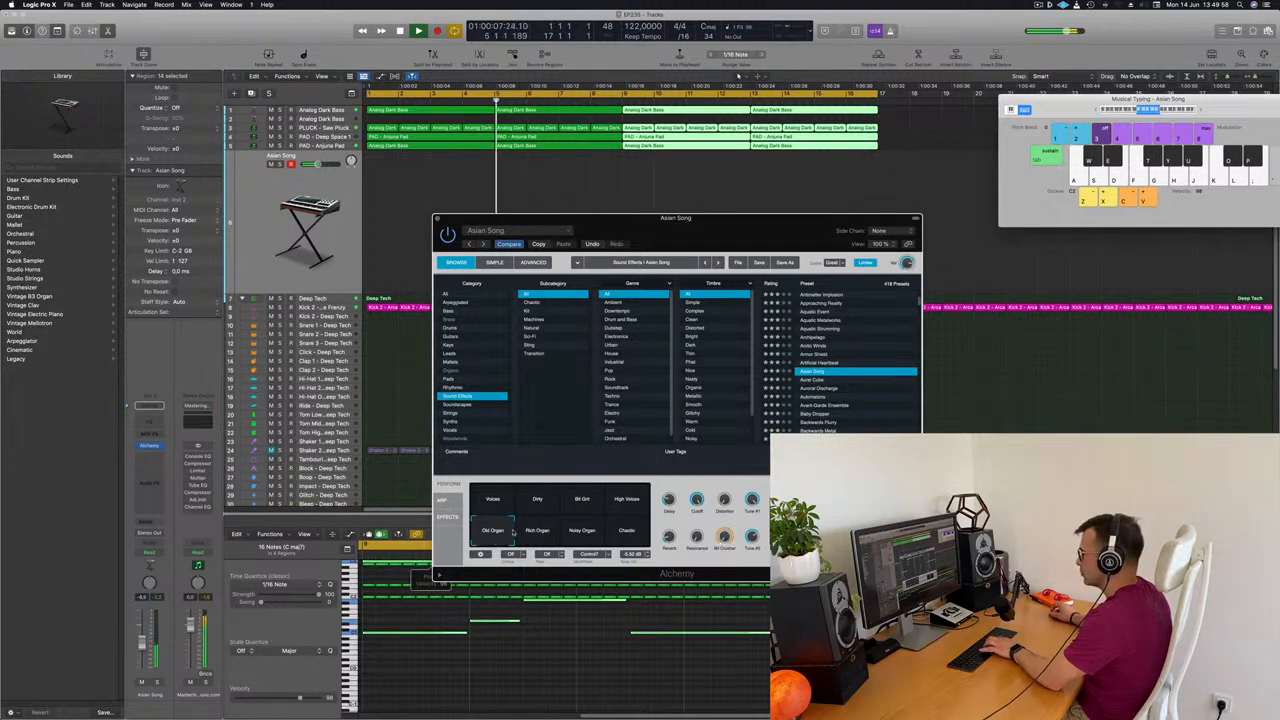
left_click(538, 533)
left_click(592, 533)
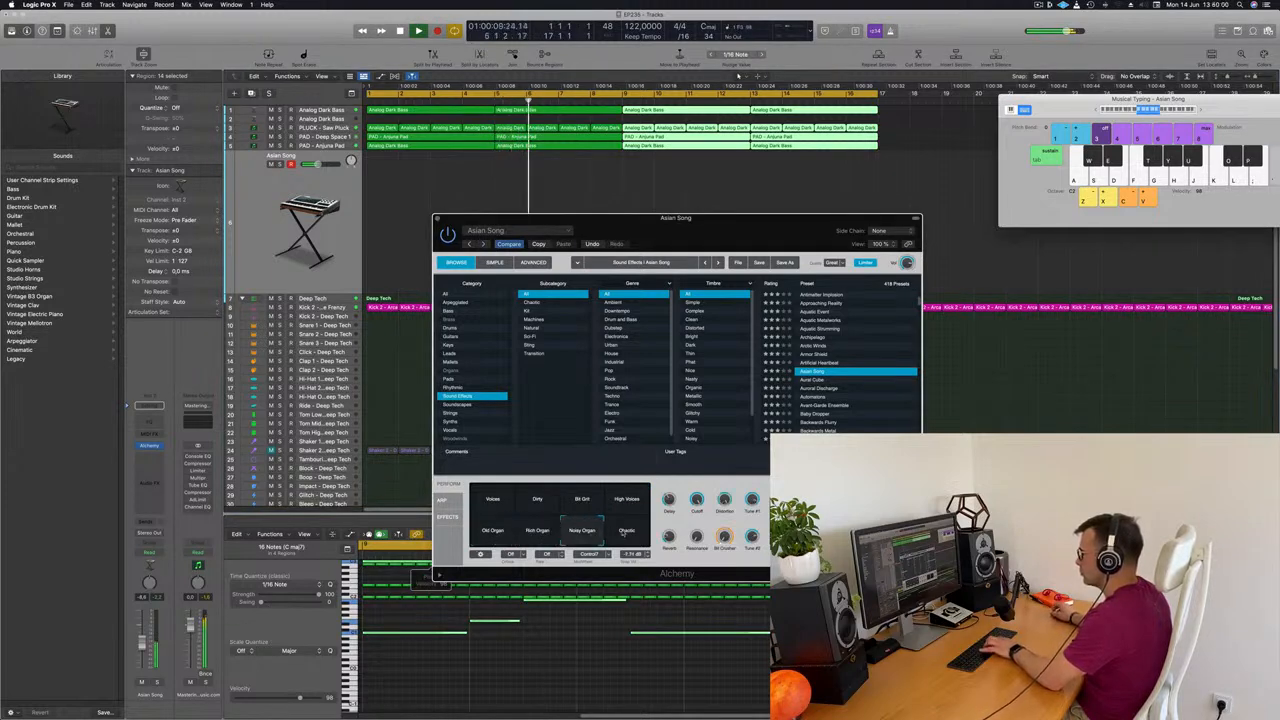
left_click(626, 533)
left_click(627, 505)
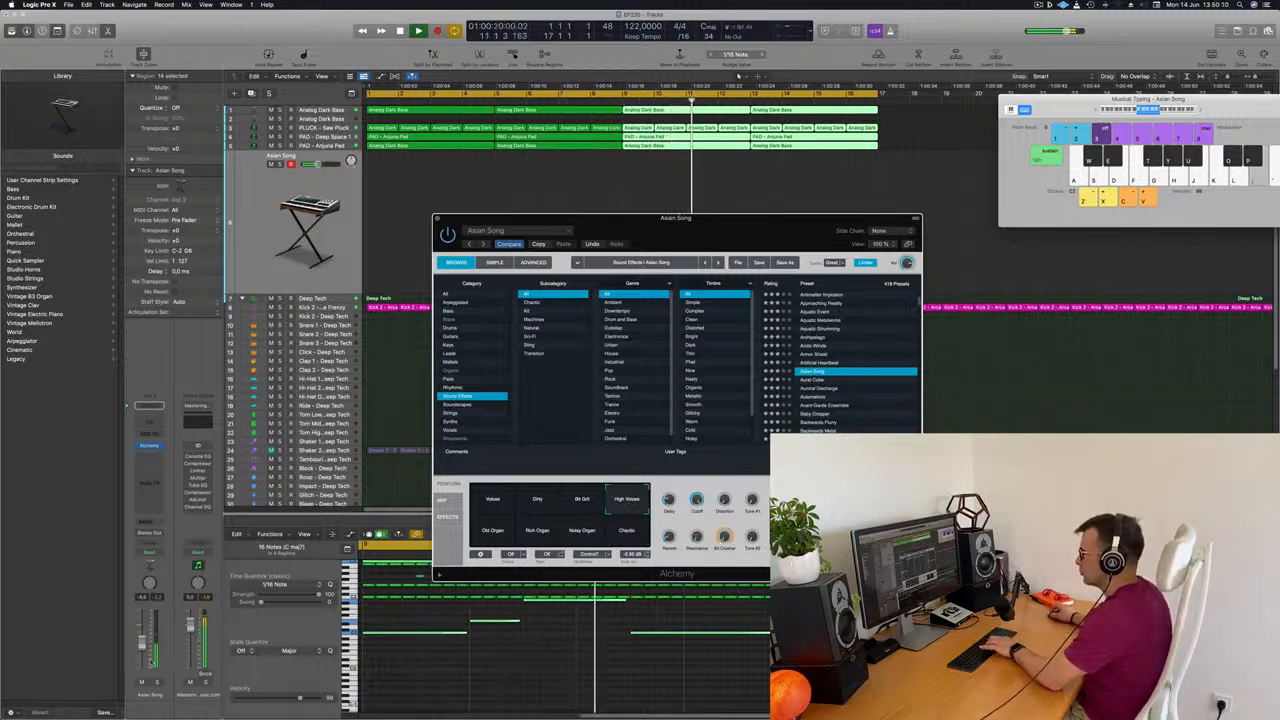
Send the Asian Song track to Bus 9 (Aux 8) and record one long note starting at bar 2
left_click(146, 524)
mouse_move(170, 536)
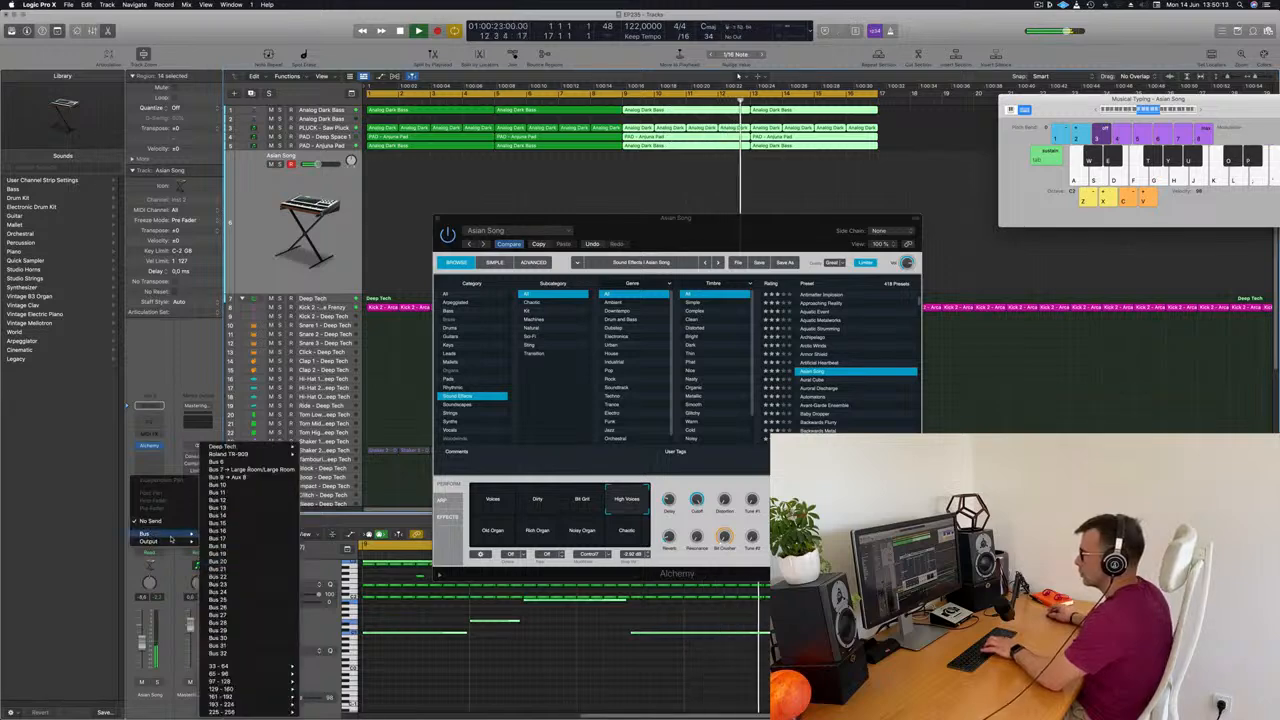
left_click(230, 477)
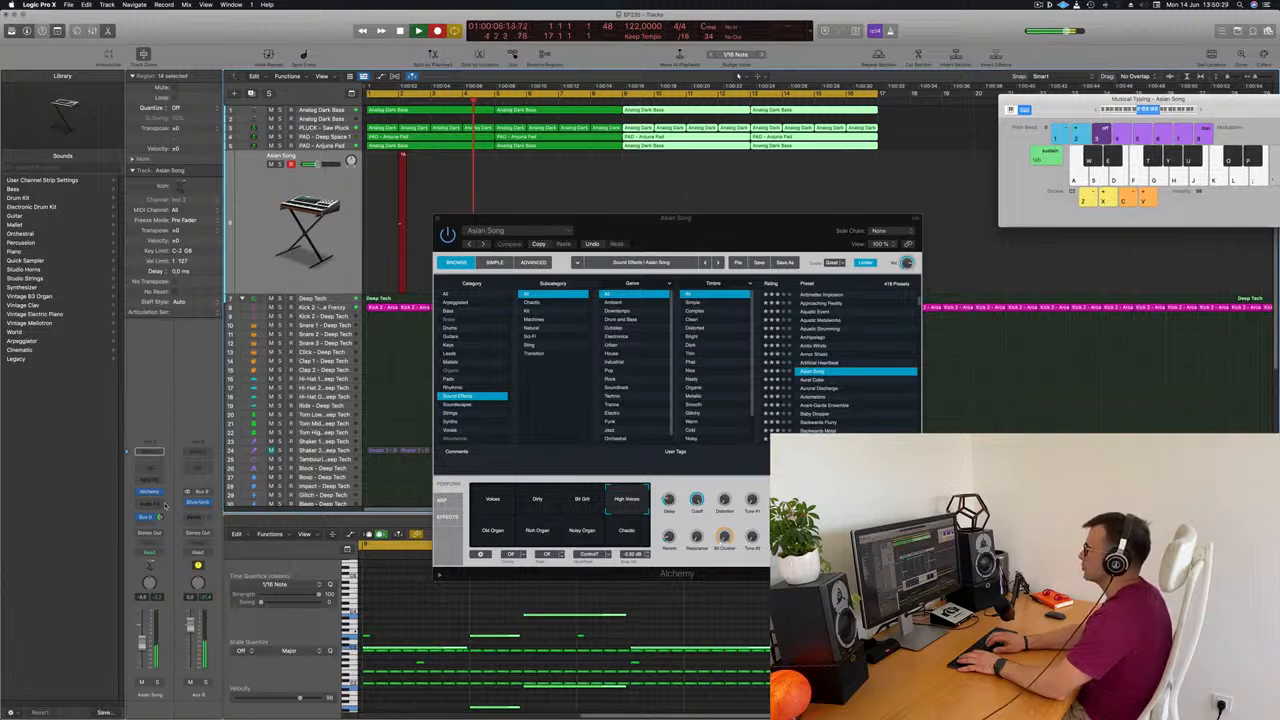
key("space")
key("space")
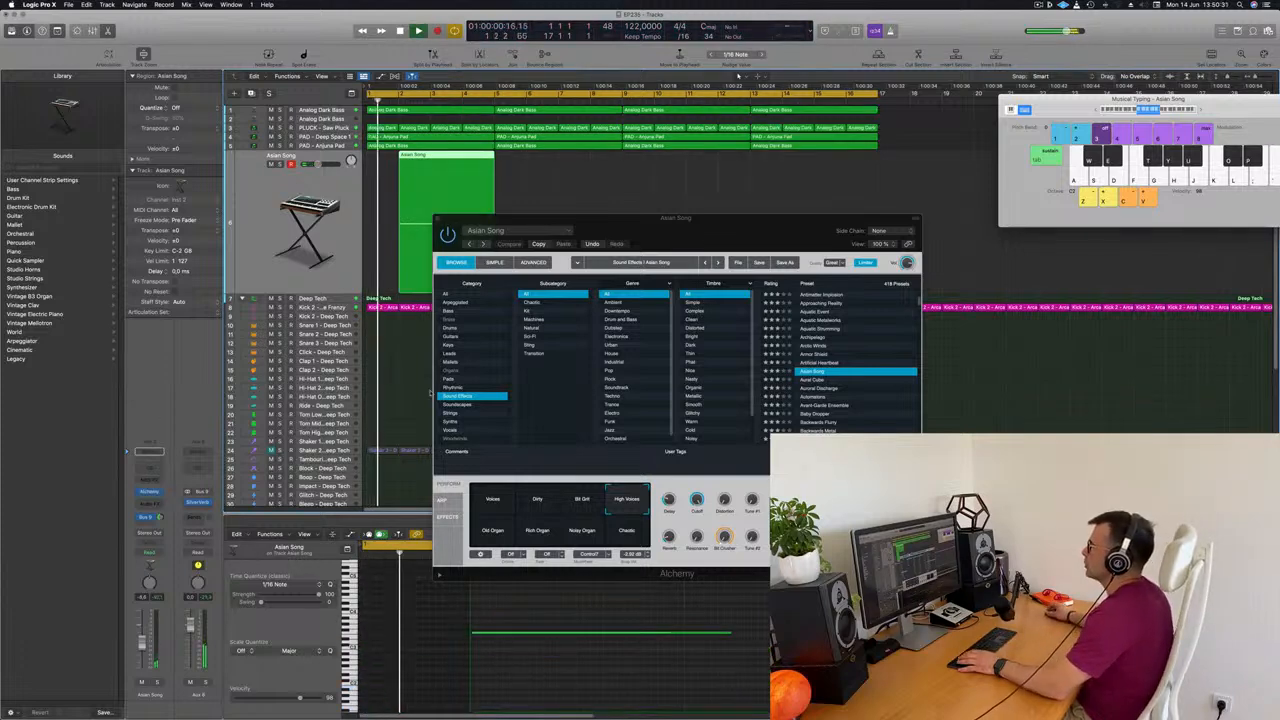
Quantize the recorded Asian Song note to 1/16 and slightly extend its end in the piano roll
left_click_drag(688, 221, 915, 245)
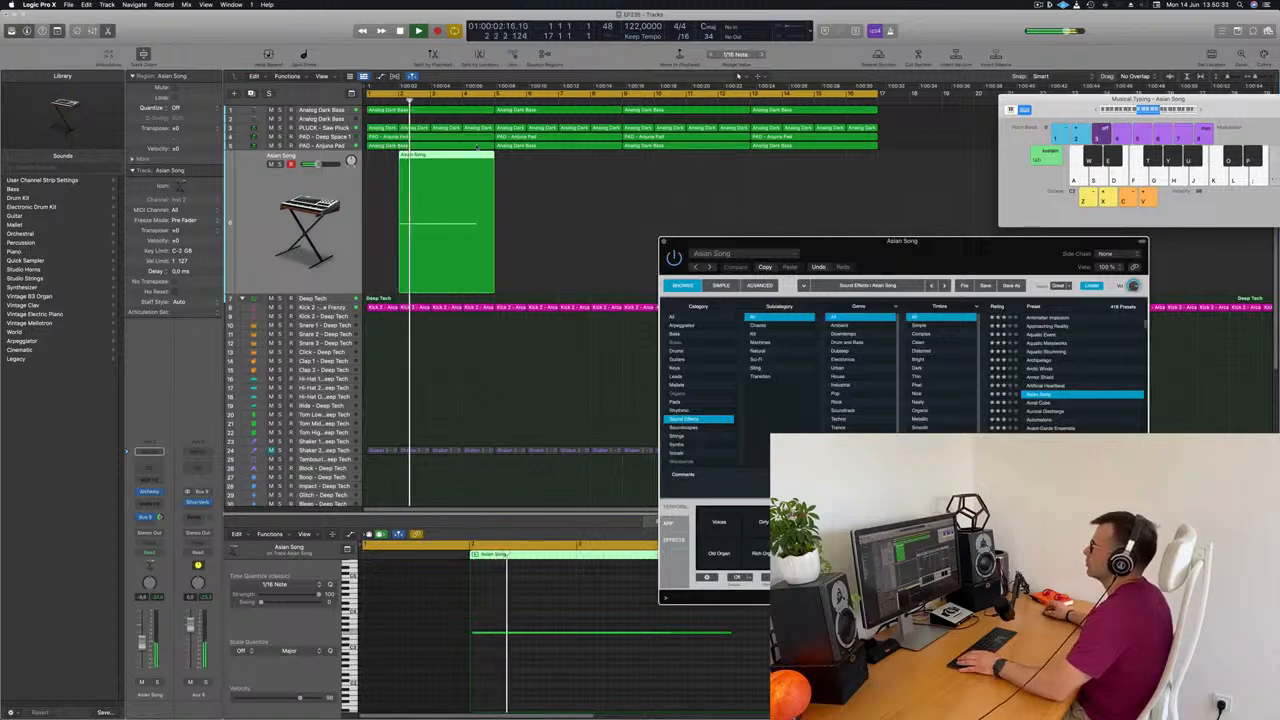
key("Return")
left_click(520, 680)
key("super+a")
key("q")
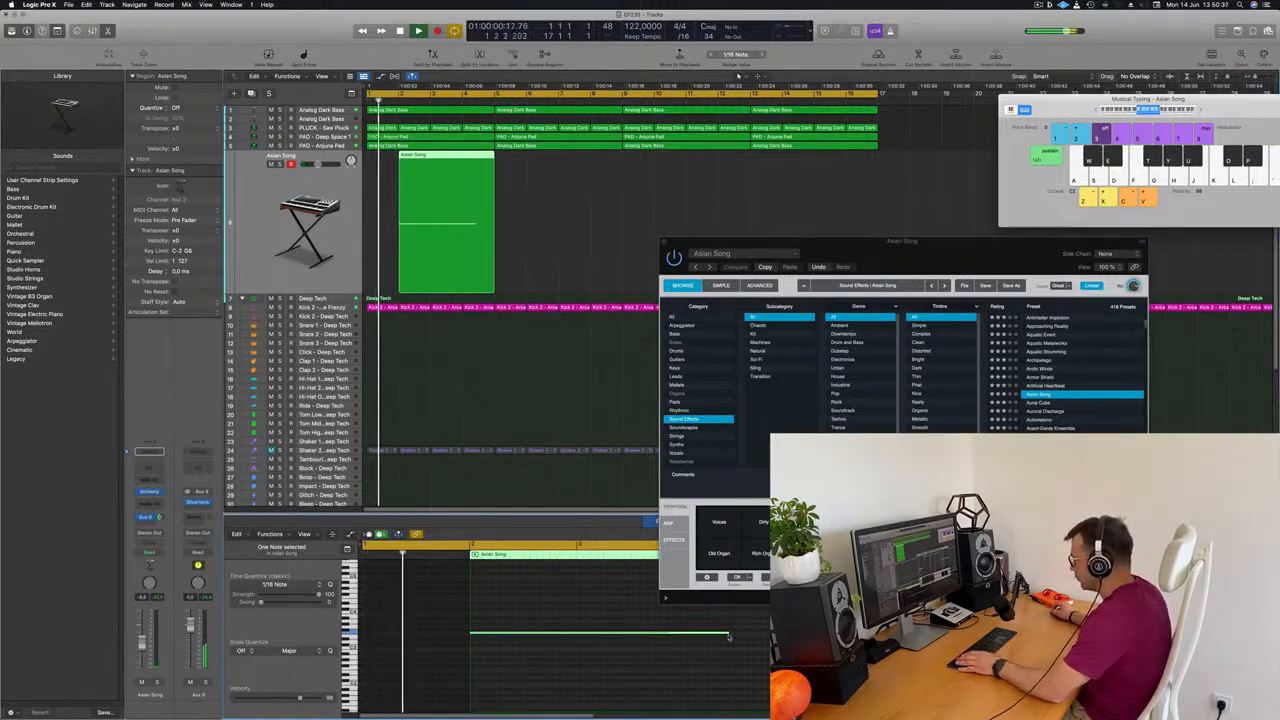
left_click_drag(729, 632, 736, 634)
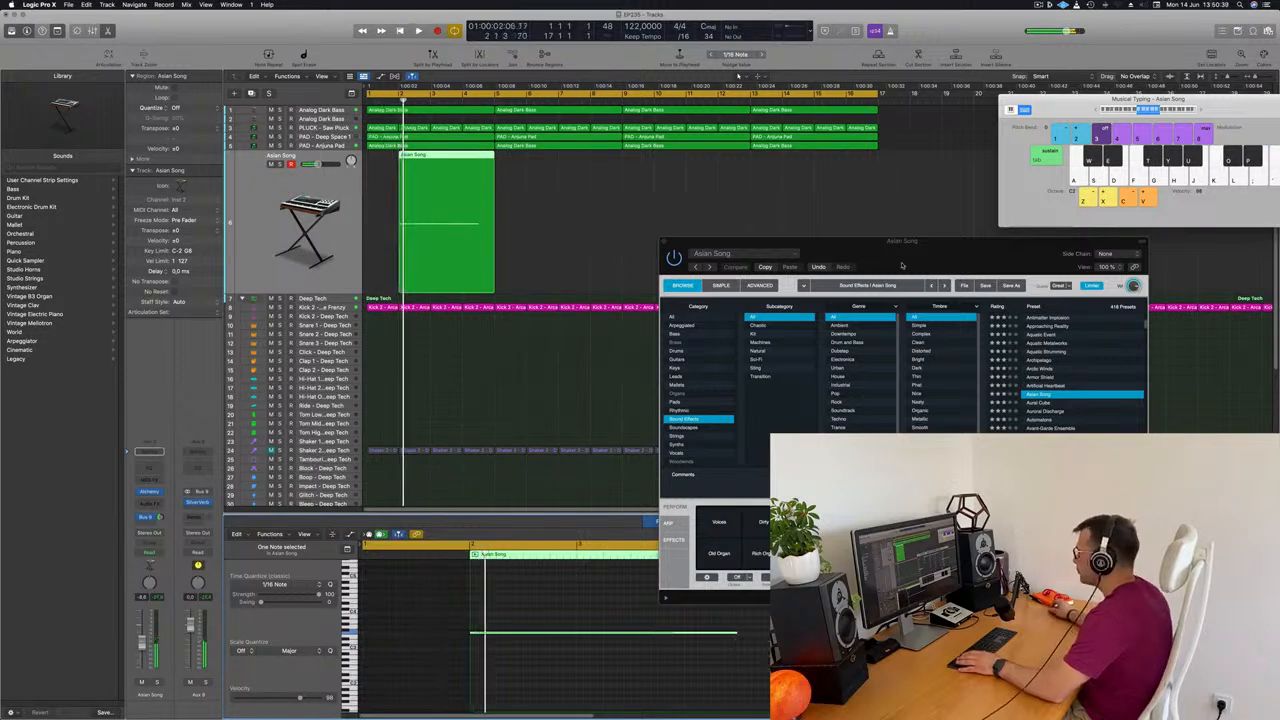
Copy the Asian Song region to bars 6, 10 and 14 so it repeats every four bars
left_click_drag(907, 249, 1266, 305)
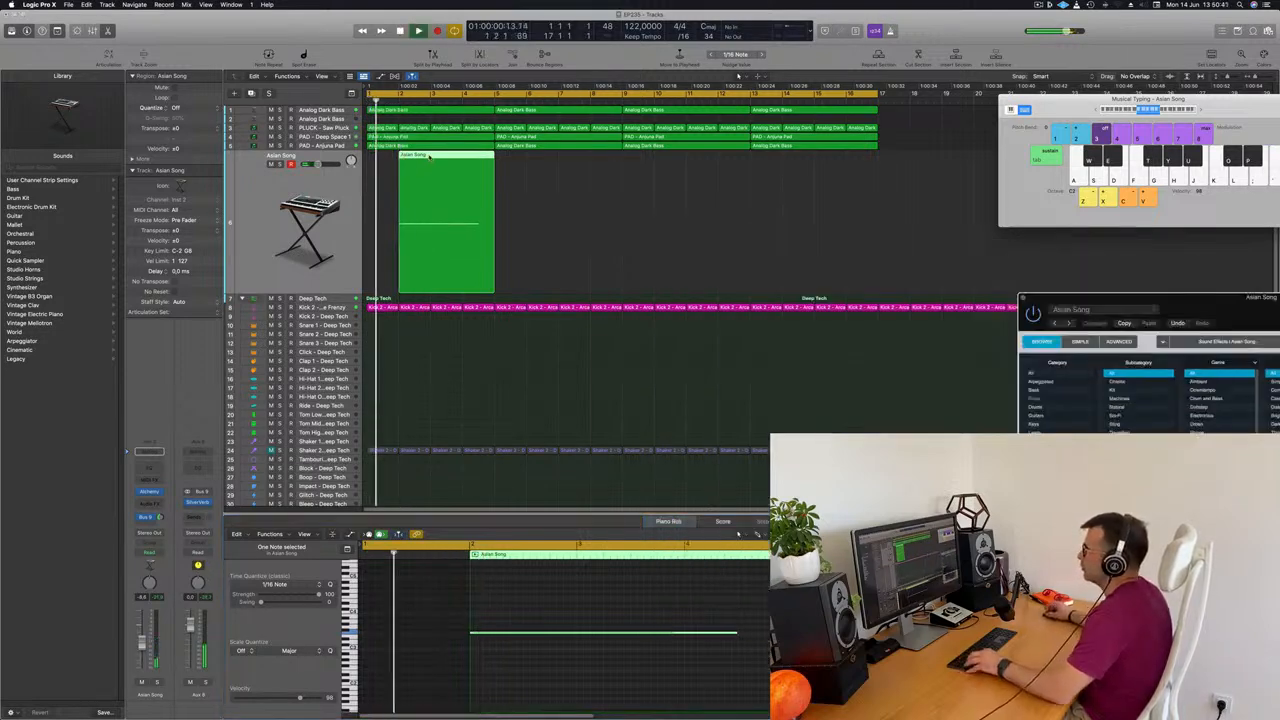
left_click_drag(432, 175, 557, 173)
left_click_drag(674, 194, 703, 170)
left_click(914, 217)
scroll(900, 216, "left", 2)
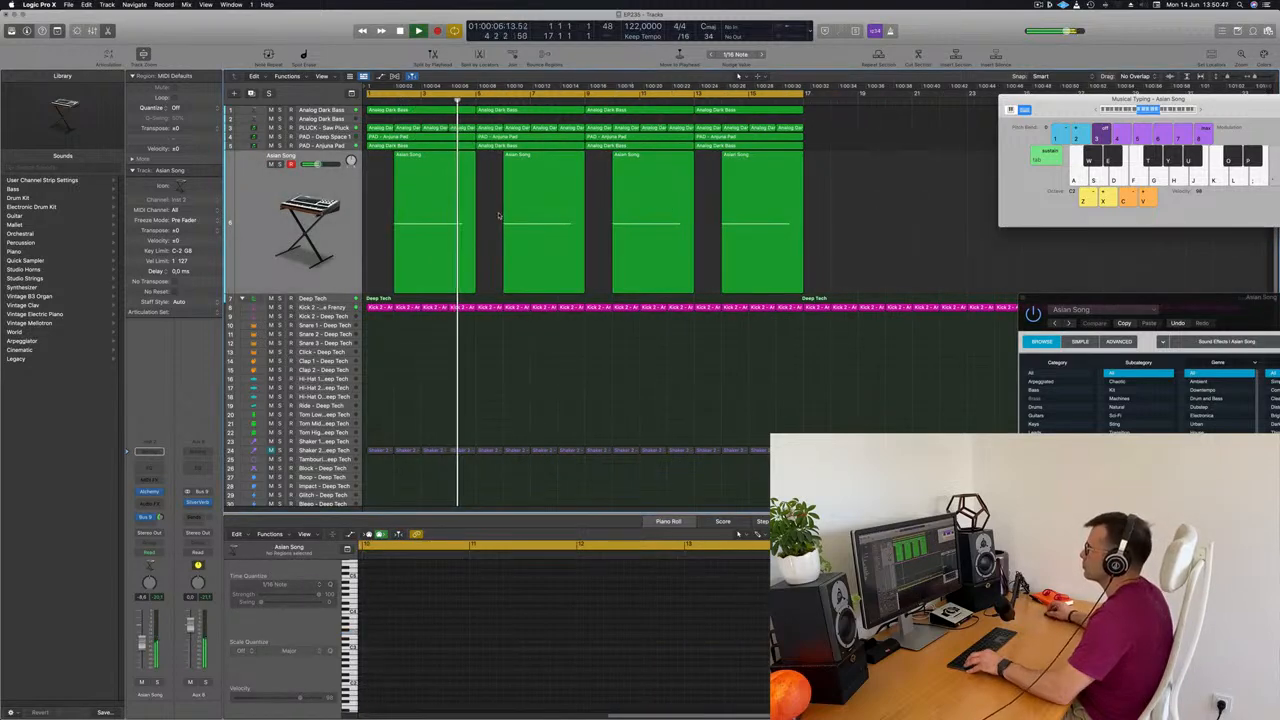
scroll(499, 214, "right", 1)
scroll(423, 198, "left", 1)
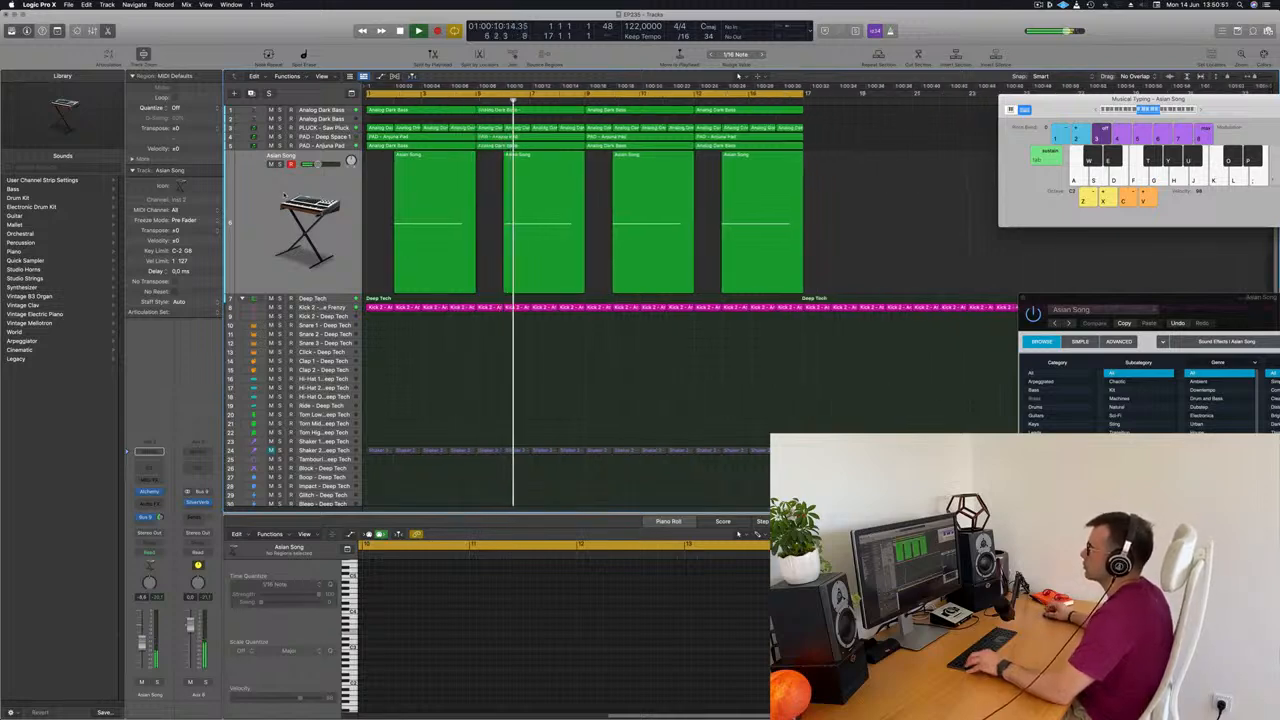
Duplicate the Asian Song track with its settings to create an empty instrument track below it
left_click(293, 187)
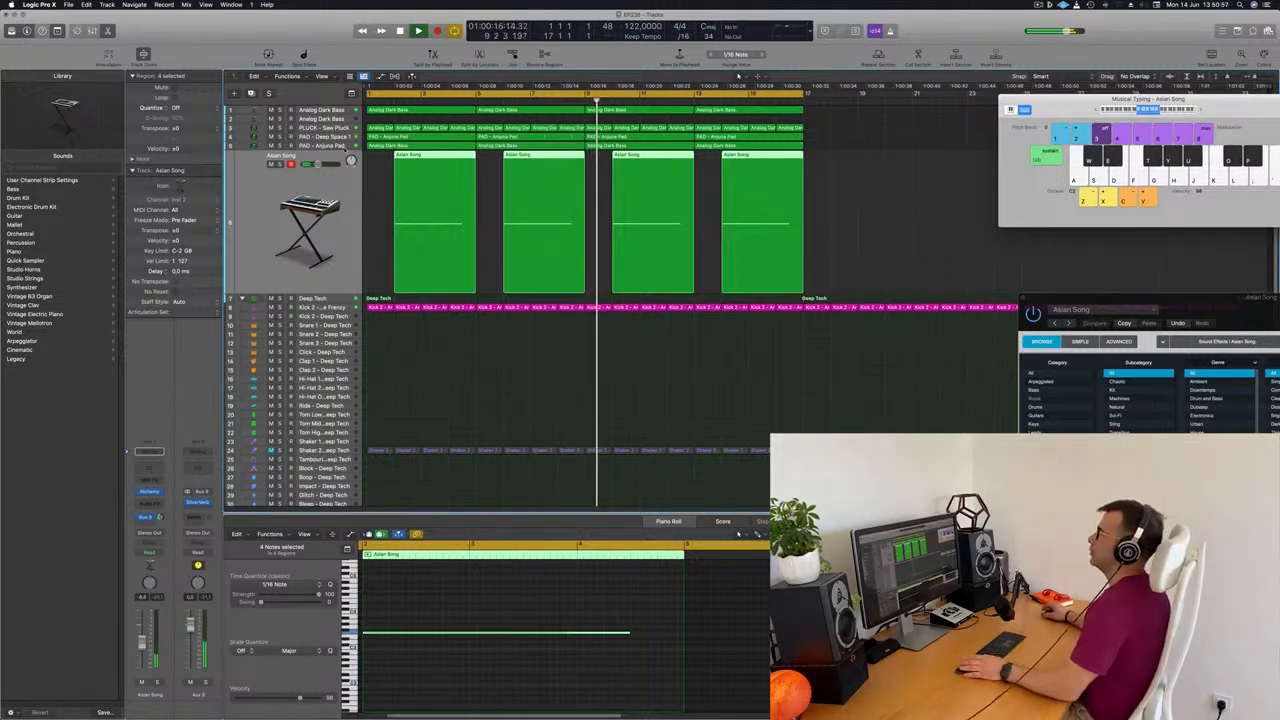
key("super+Up")
key("super+Up")
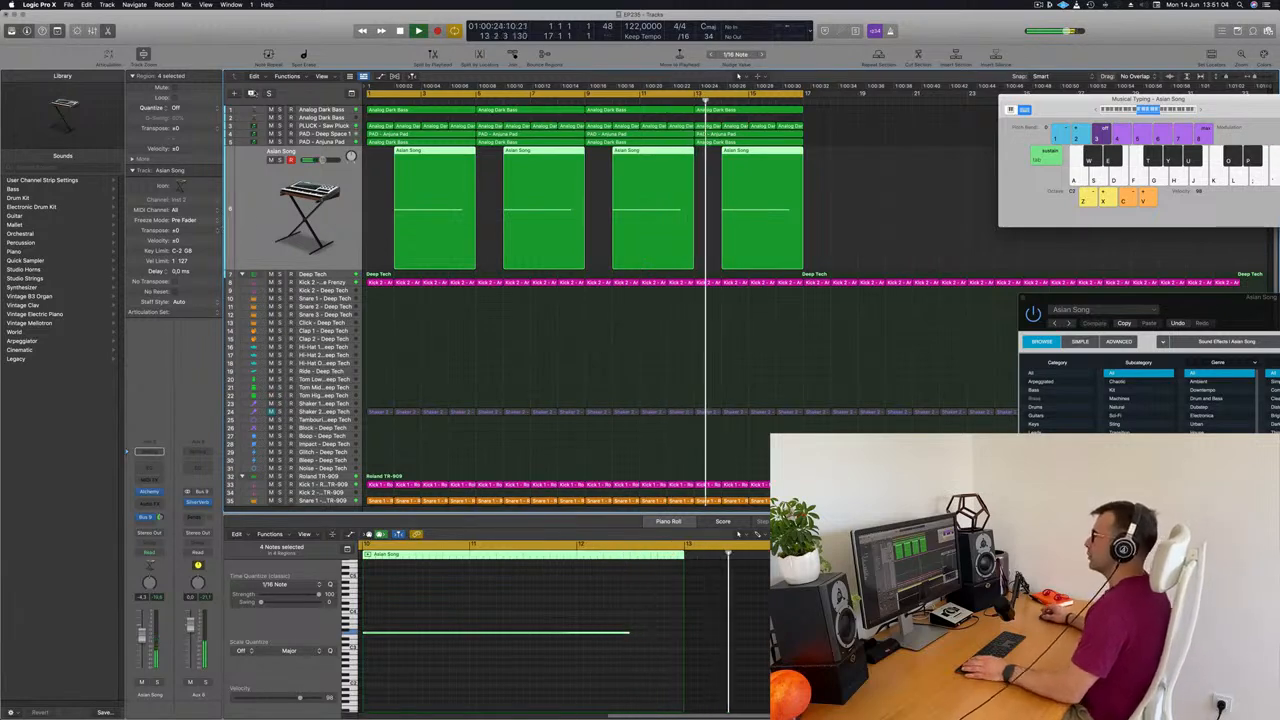
left_click(251, 93)
key("space")
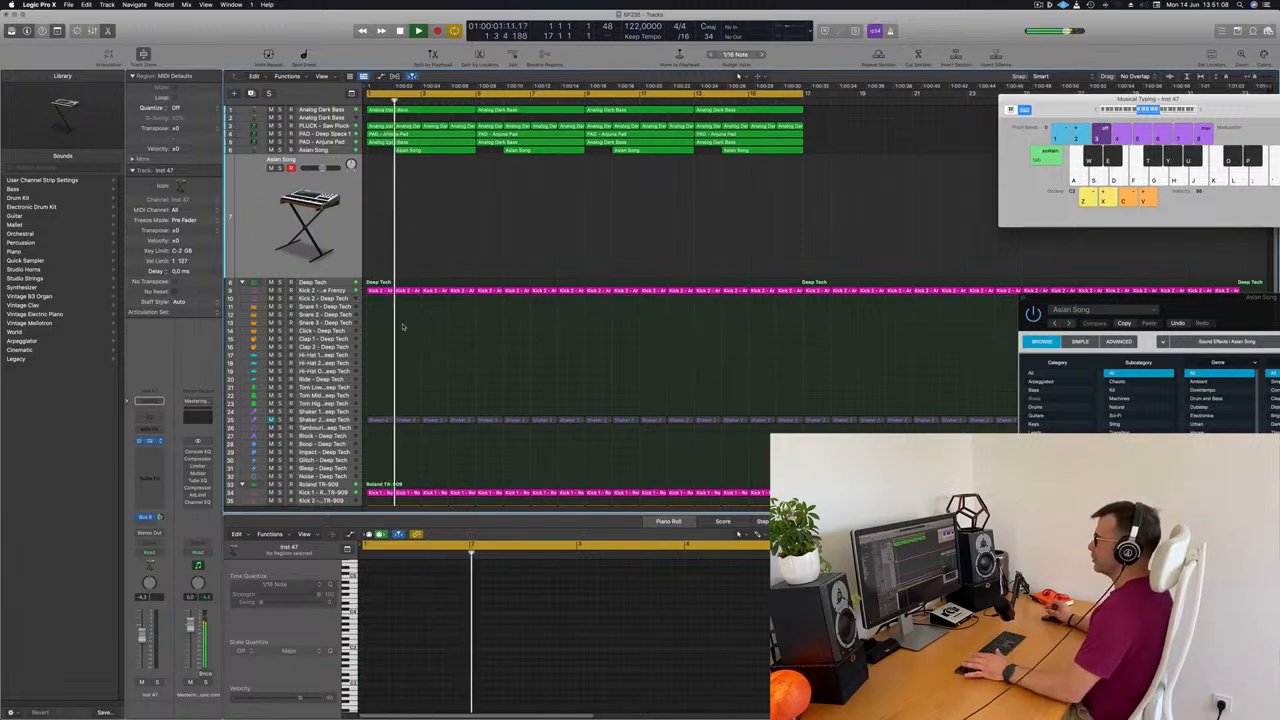
Audition Alchemy's Banshee, Bass Metals, Battle Drums and Beast Growling sound effects on the new track
left_click_drag(689, 122, 753, 140)
left_click(828, 290)
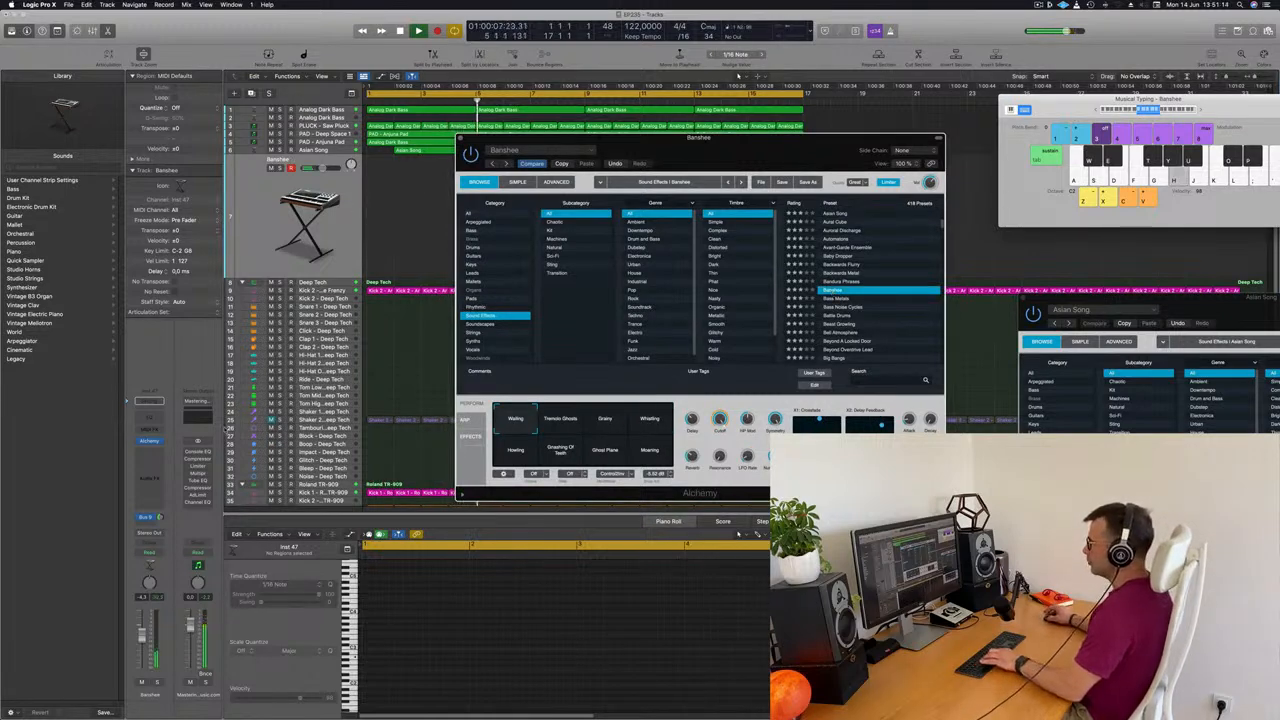
left_click(376, 496)
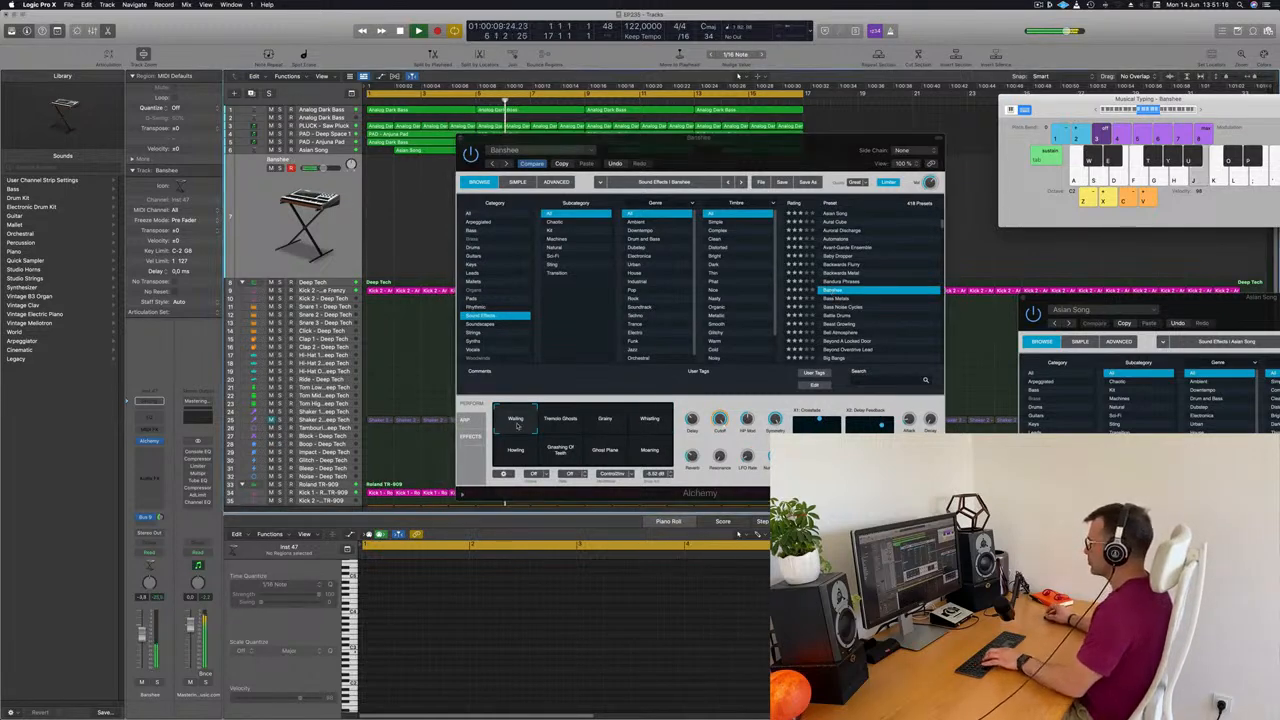
left_click(843, 300)
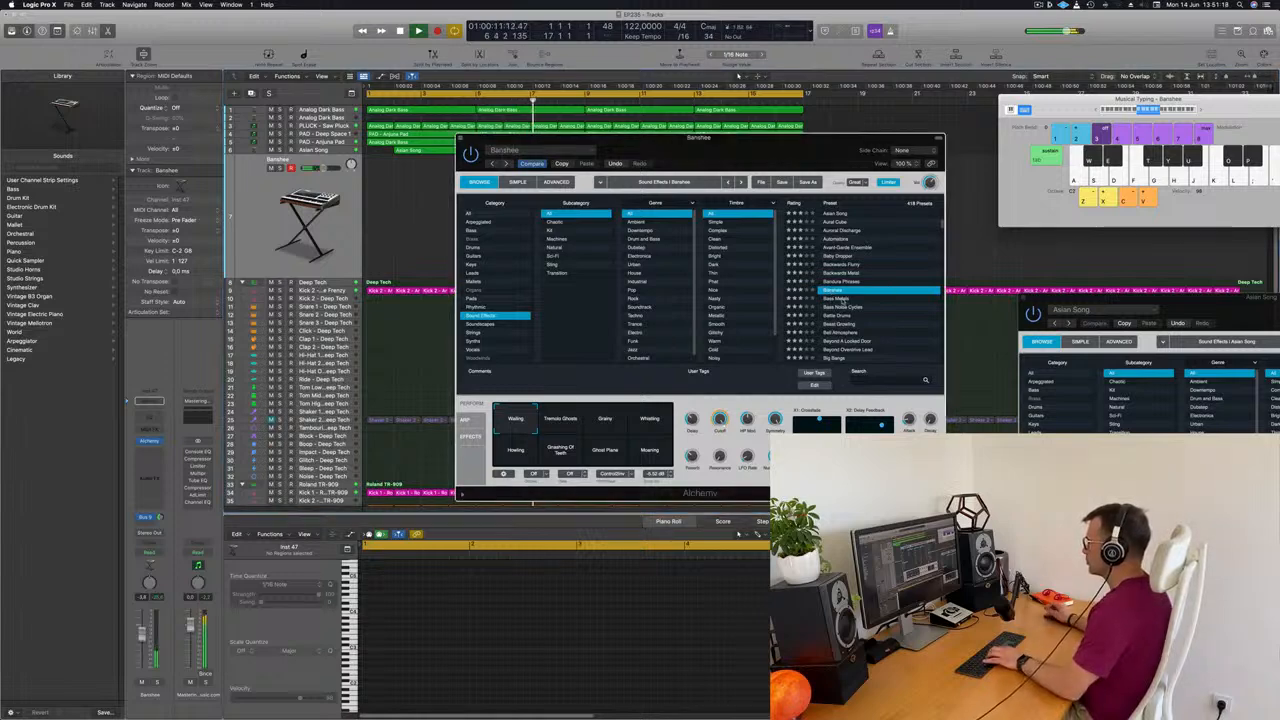
left_click(843, 300)
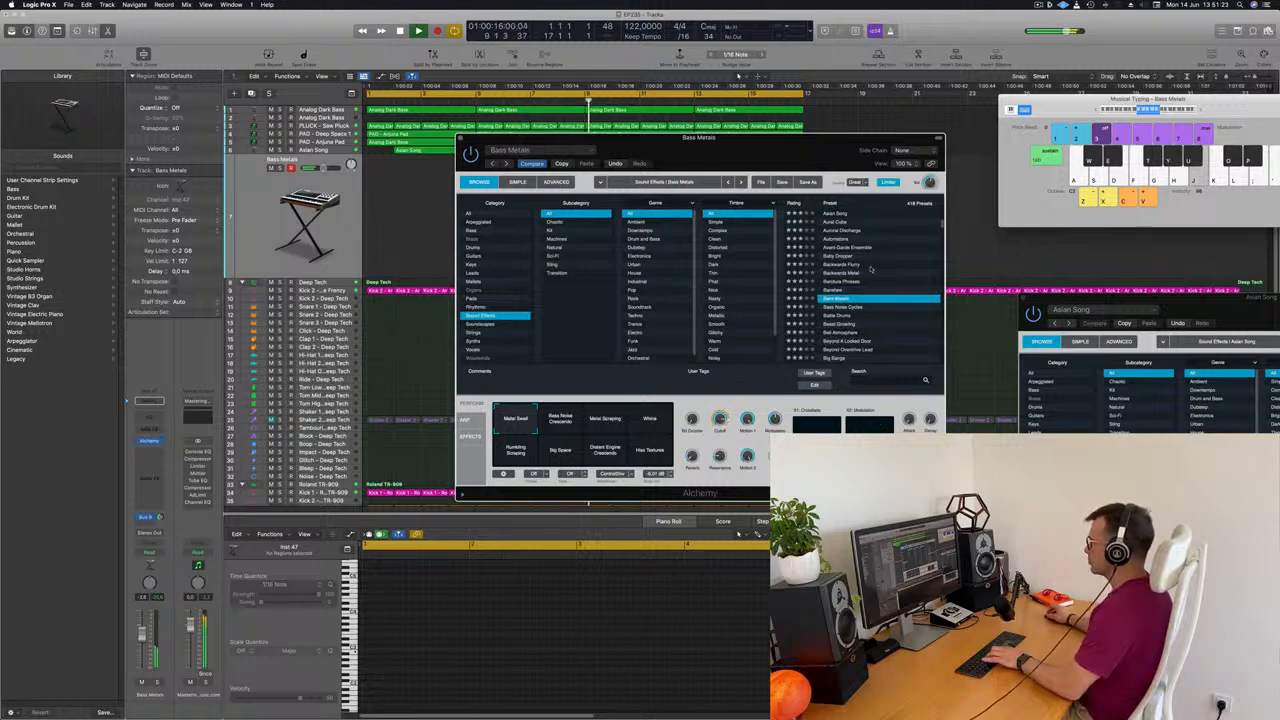
left_click(845, 315)
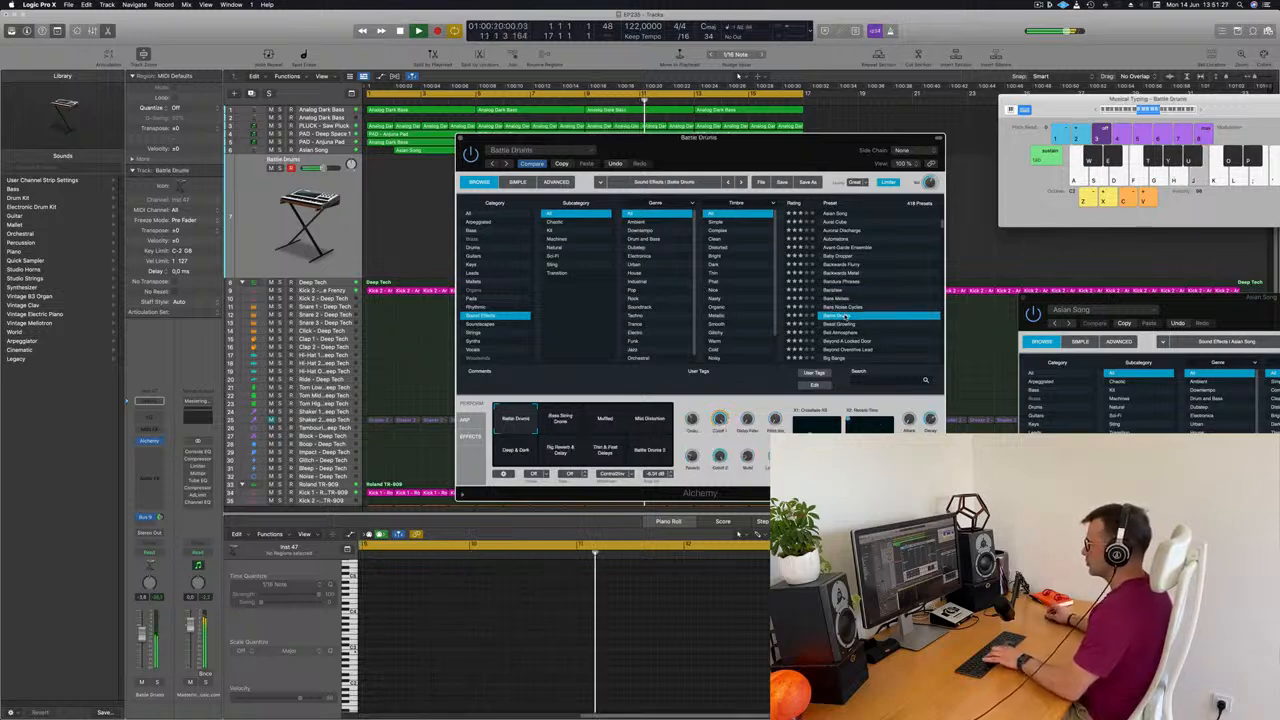
left_click(842, 324)
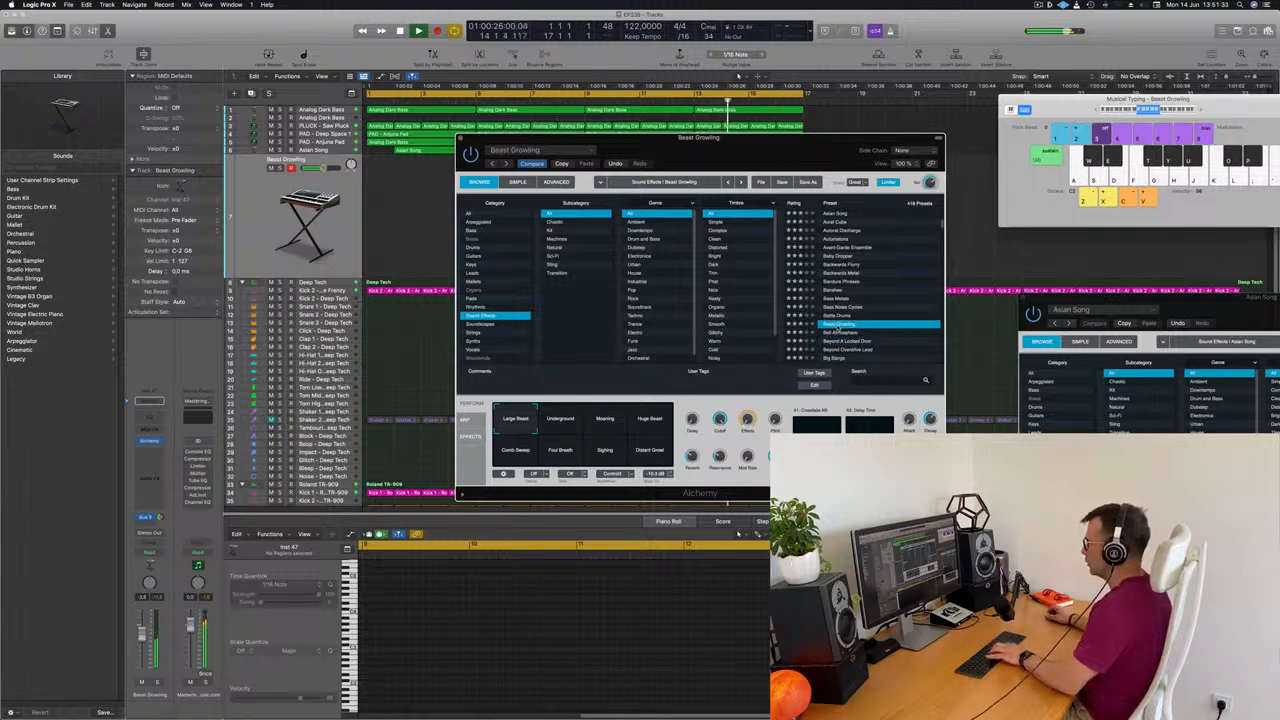
Try Beast Growling's Moaning variation, raise the track's volume and shift the Musical Typing range to lower octaves
left_click(600, 420)
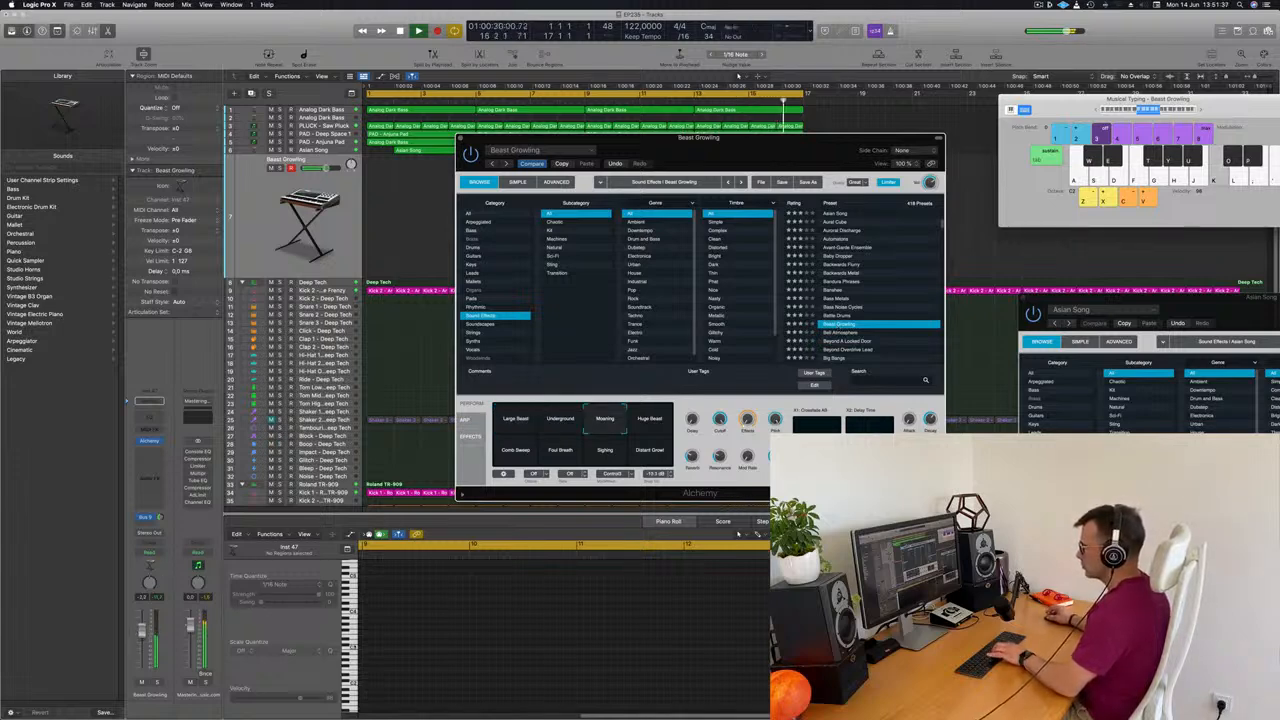
left_click(145, 622)
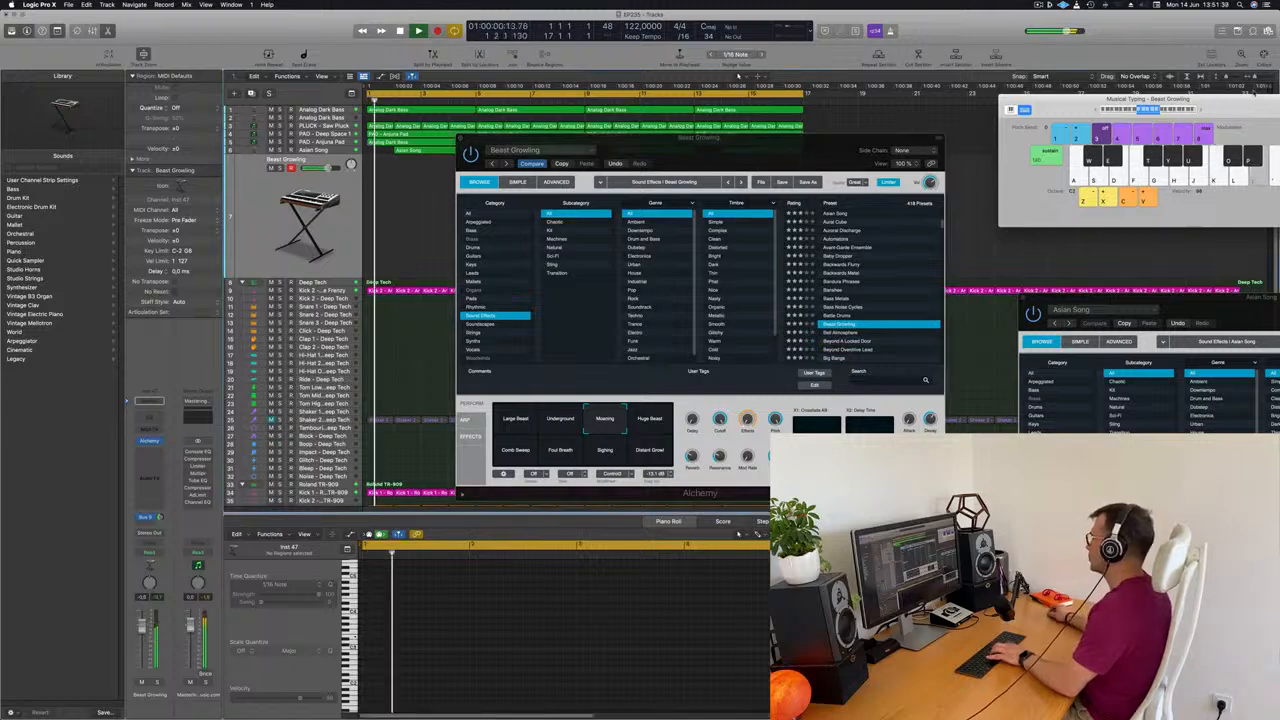
left_click_drag(1203, 112, 1080, 112)
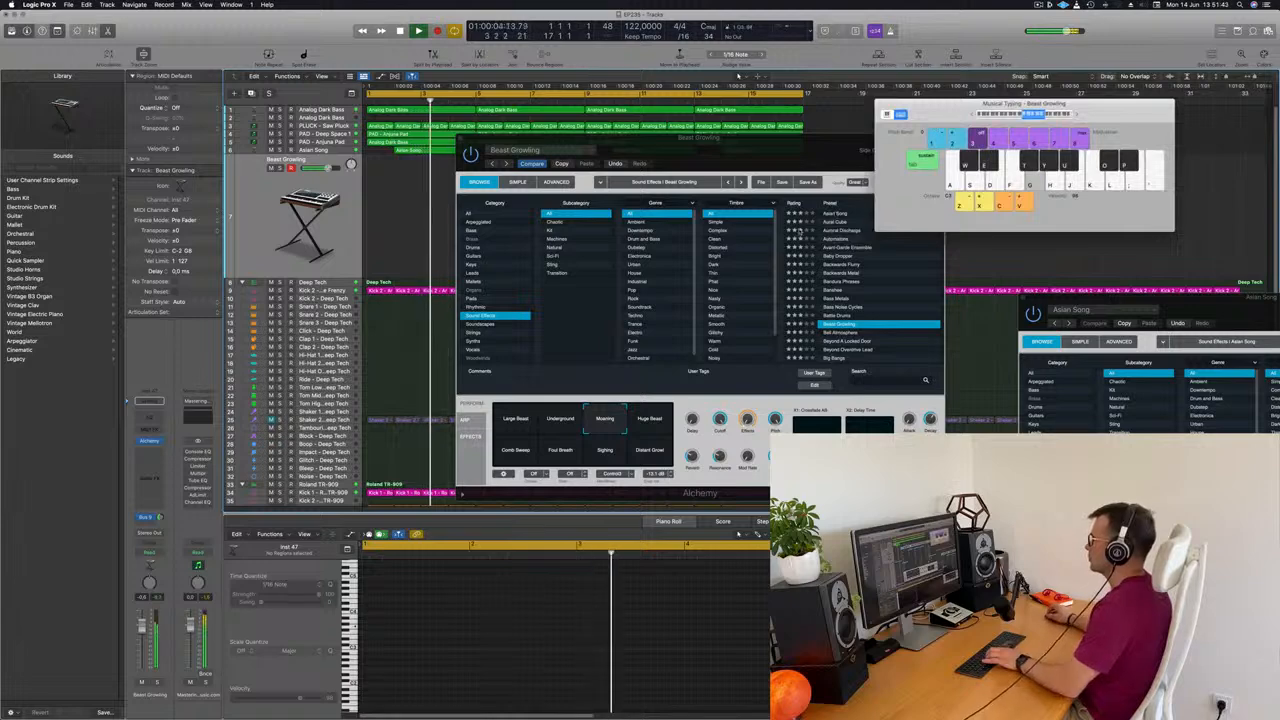
left_click(1006, 117)
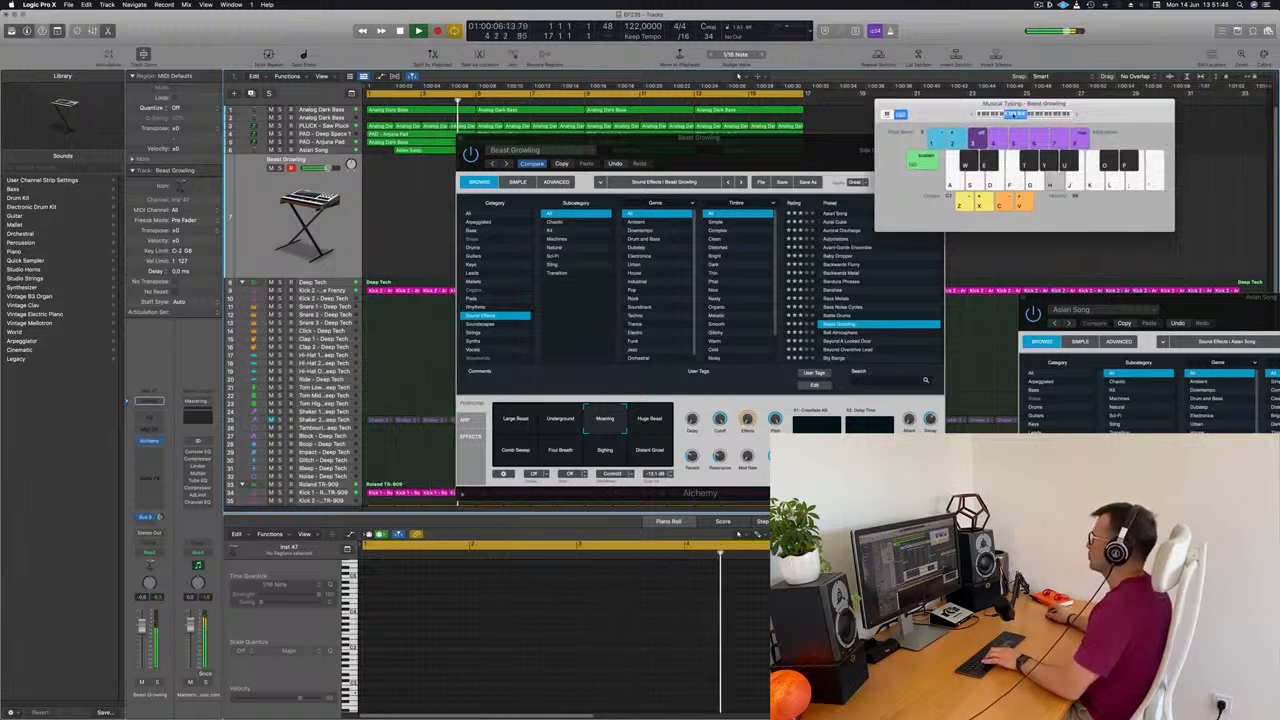
Audition Beast Growling's Huge Beast, Comb Sweep and Foul Breath variations
left_click(648, 420)
left_click_drag(752, 146, 938, 174)
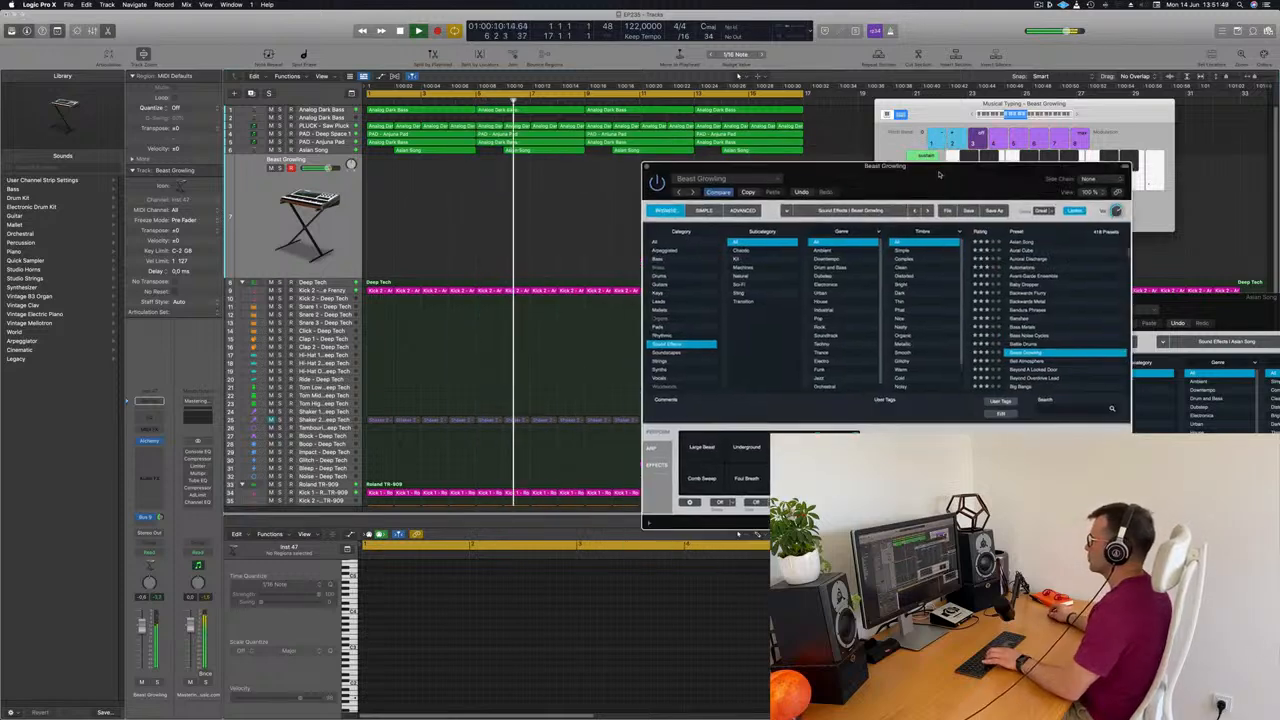
left_click(707, 486)
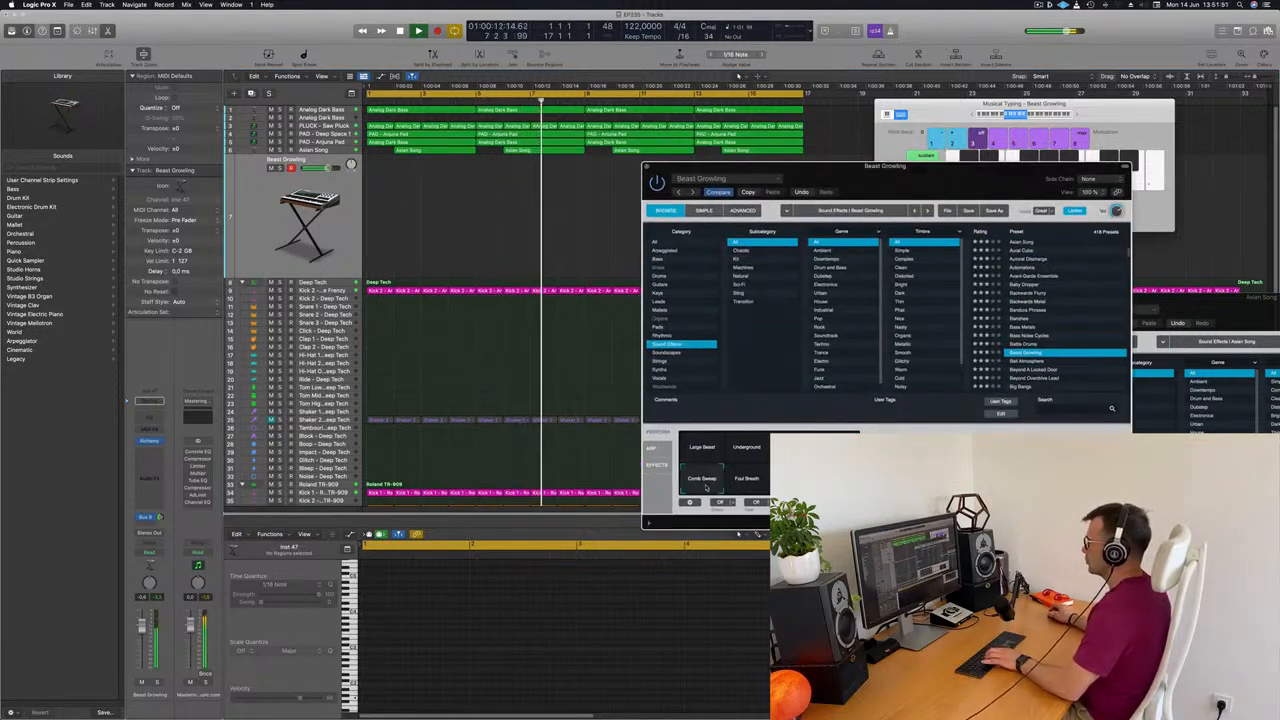
left_click(756, 481)
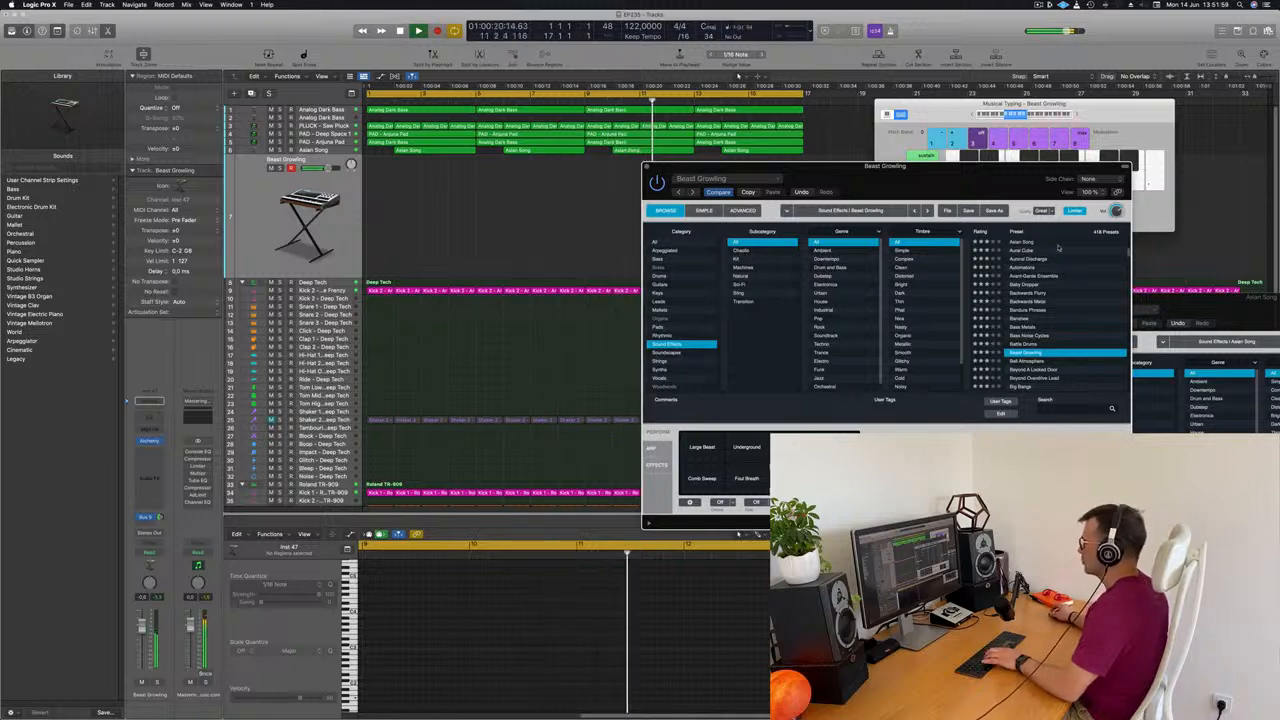
Audition Bass Metals and Bass Noise Cycles in the lower range, then reload Beast Growling
scroll(1073, 308, "down", 3)
left_click(1029, 287)
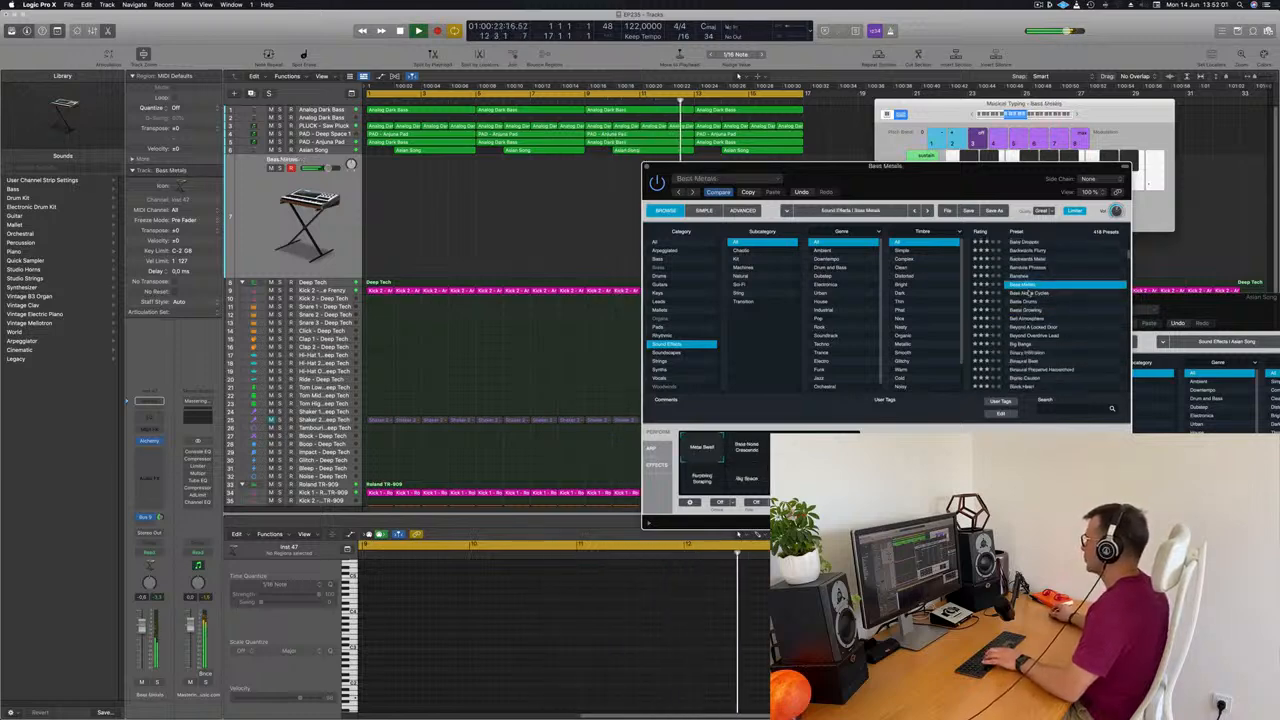
left_click(1029, 294)
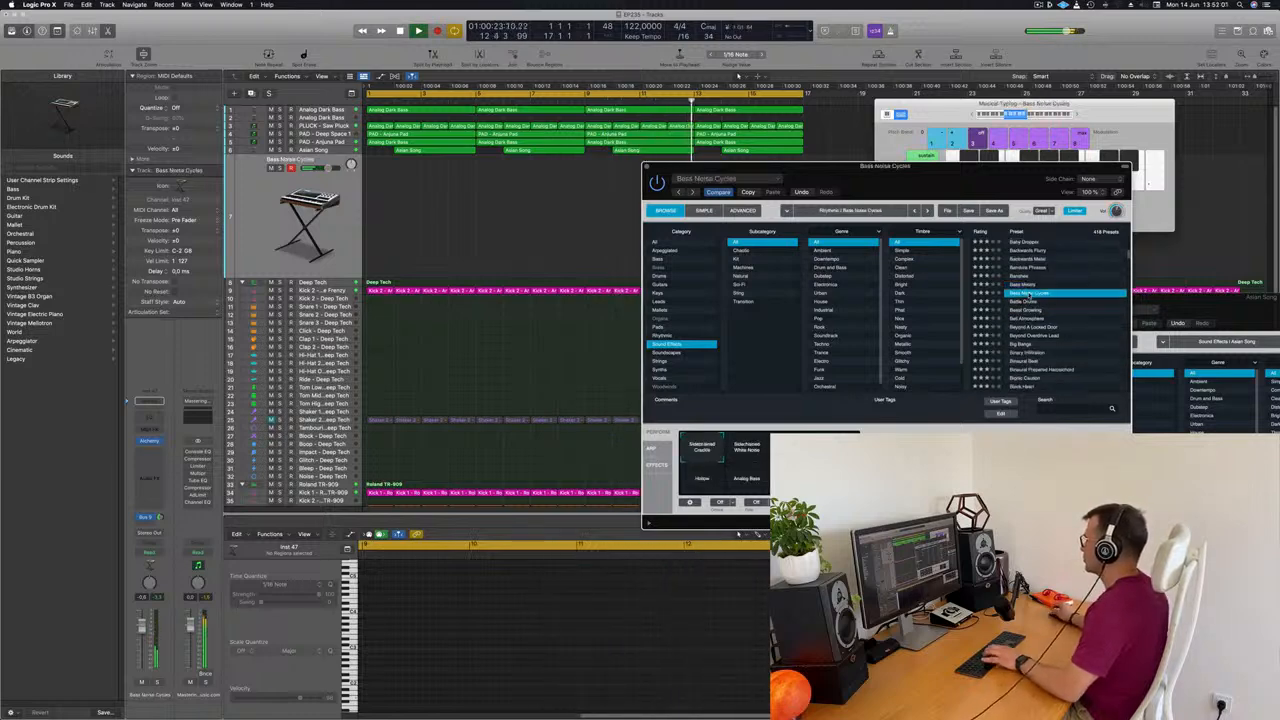
left_click(1036, 310)
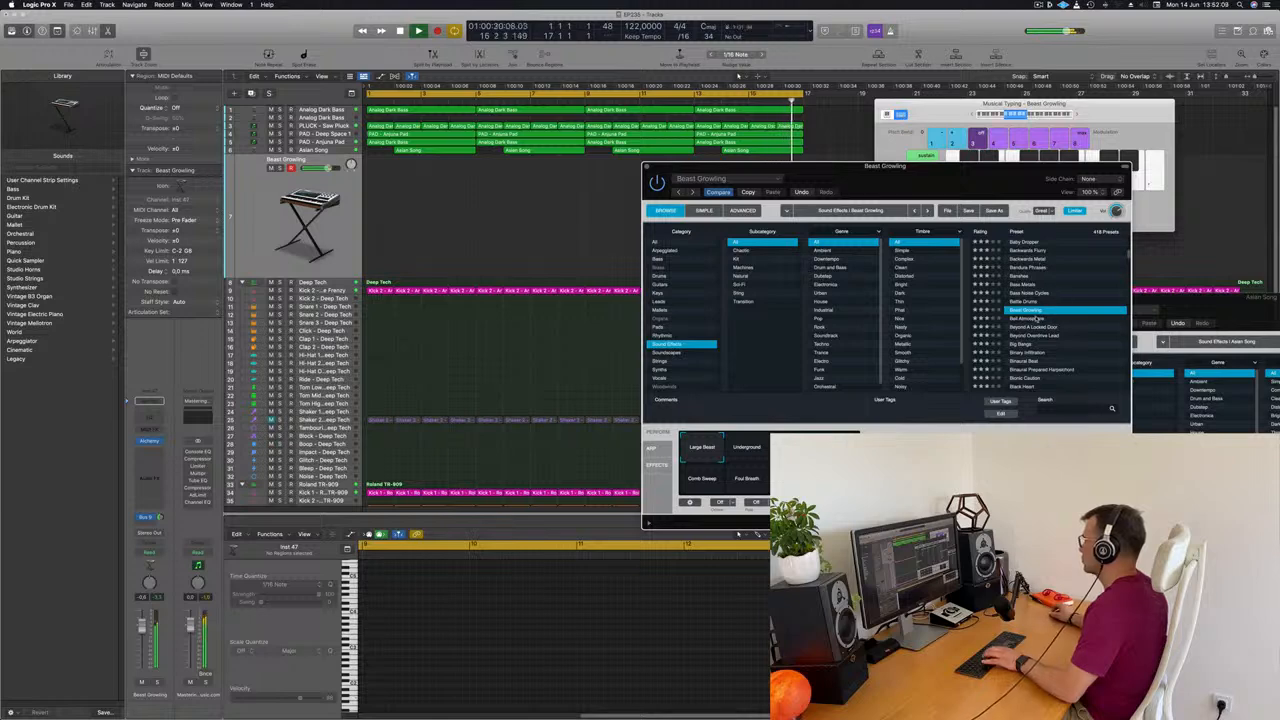
Load Alchemy's Bell Atmosphere sound effect and audition it with Musical Typing notes in a higher octave range
left_click(1038, 318)
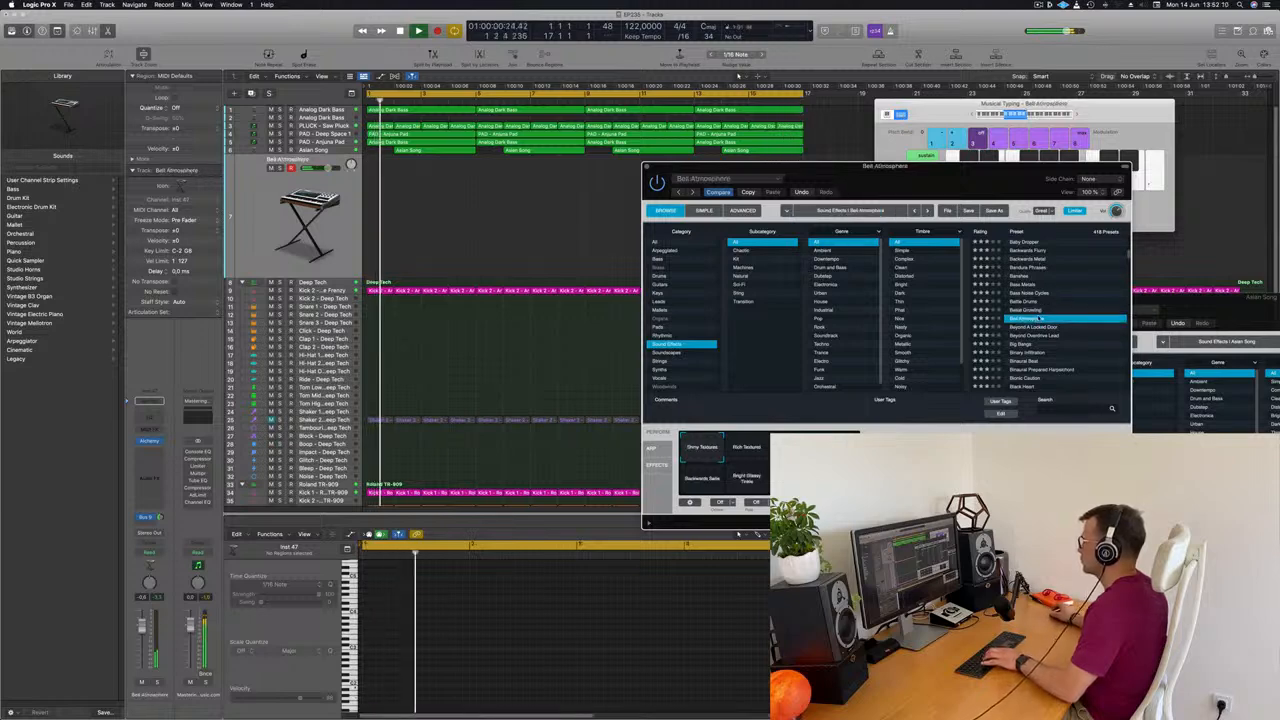
left_click(1076, 115)
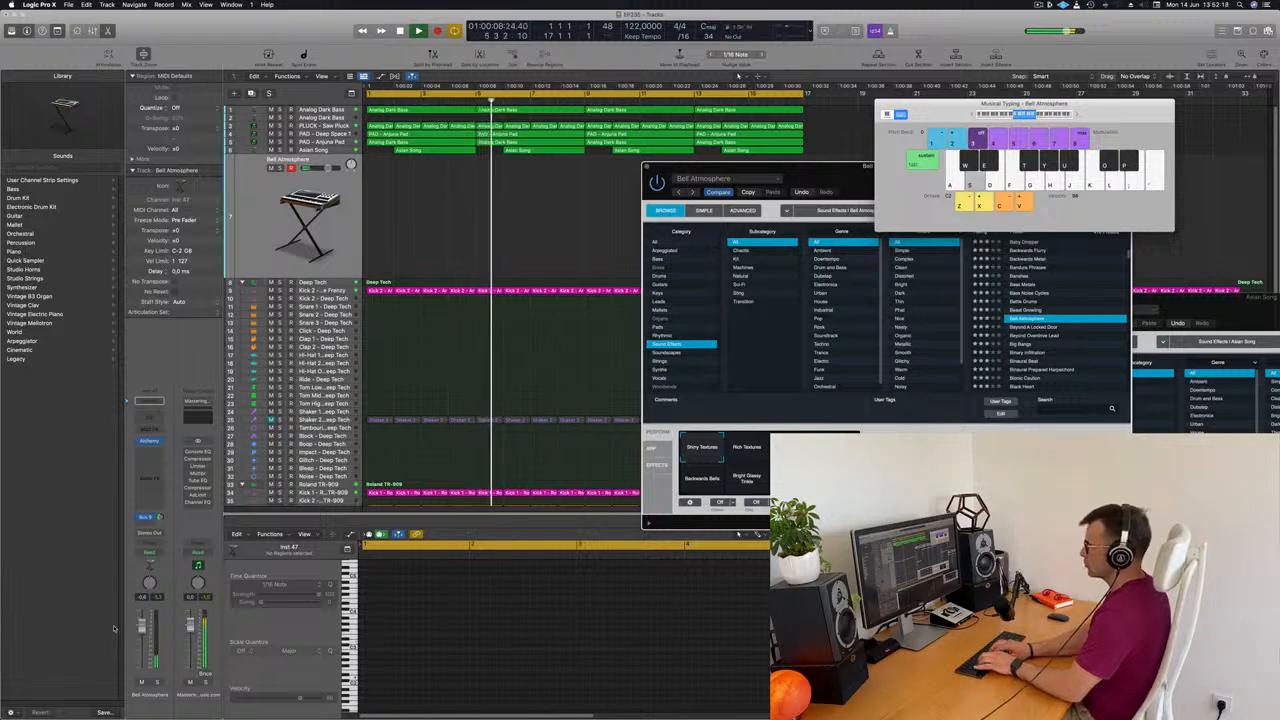
key("f")
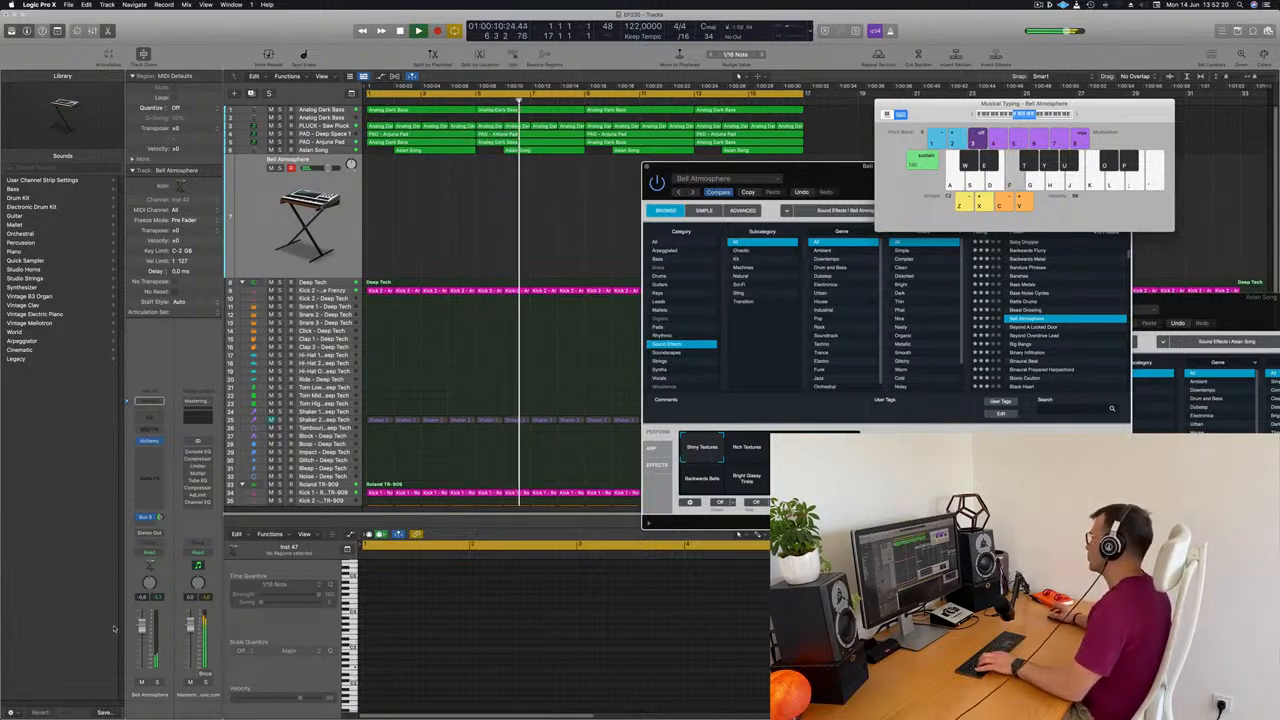
Audition Alchemy's Beyond A Locked Door, Beyond Overdrive Lead, Binary Infiltration and Binaural Beat presets over the playing track
left_click(1035, 330)
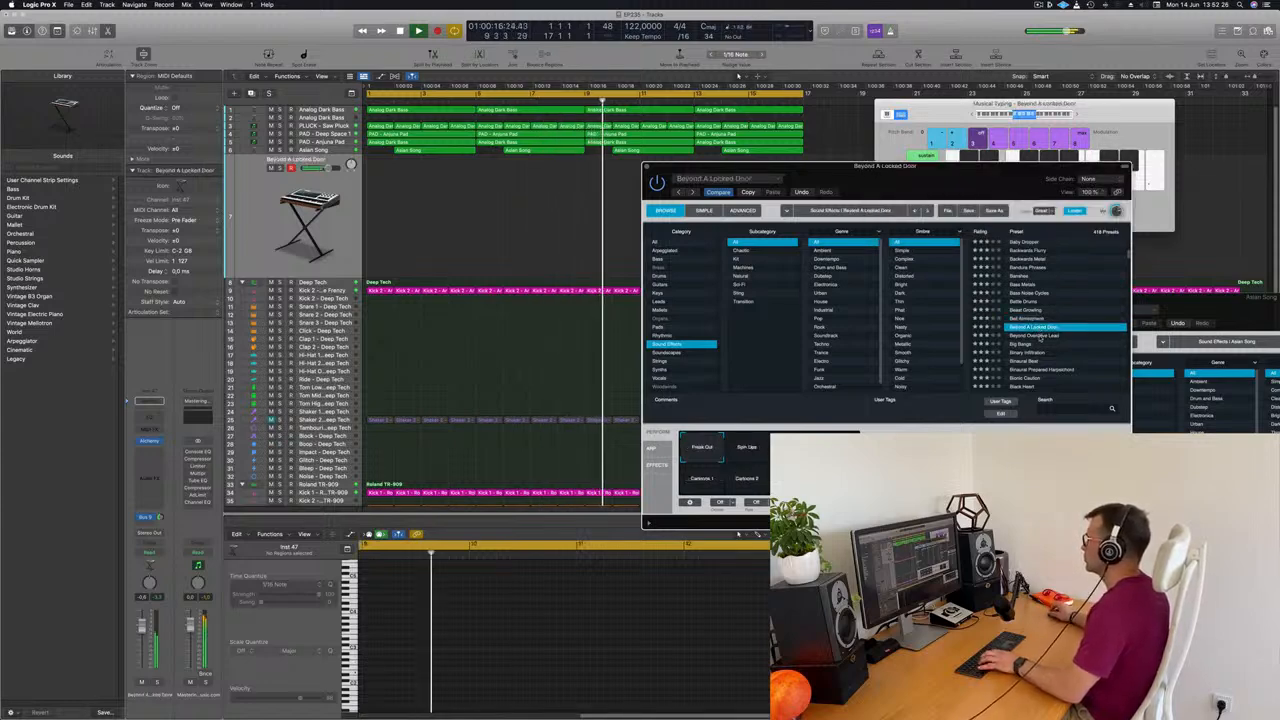
left_click(1041, 336)
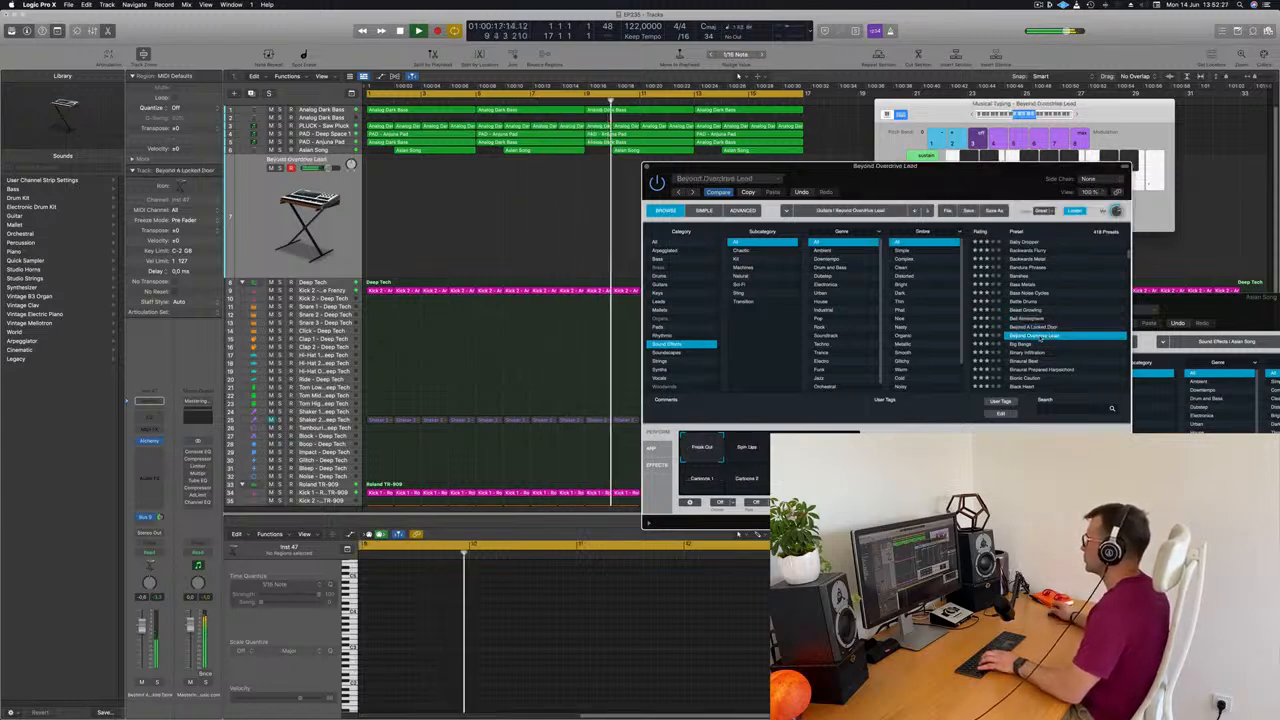
left_click(1018, 345)
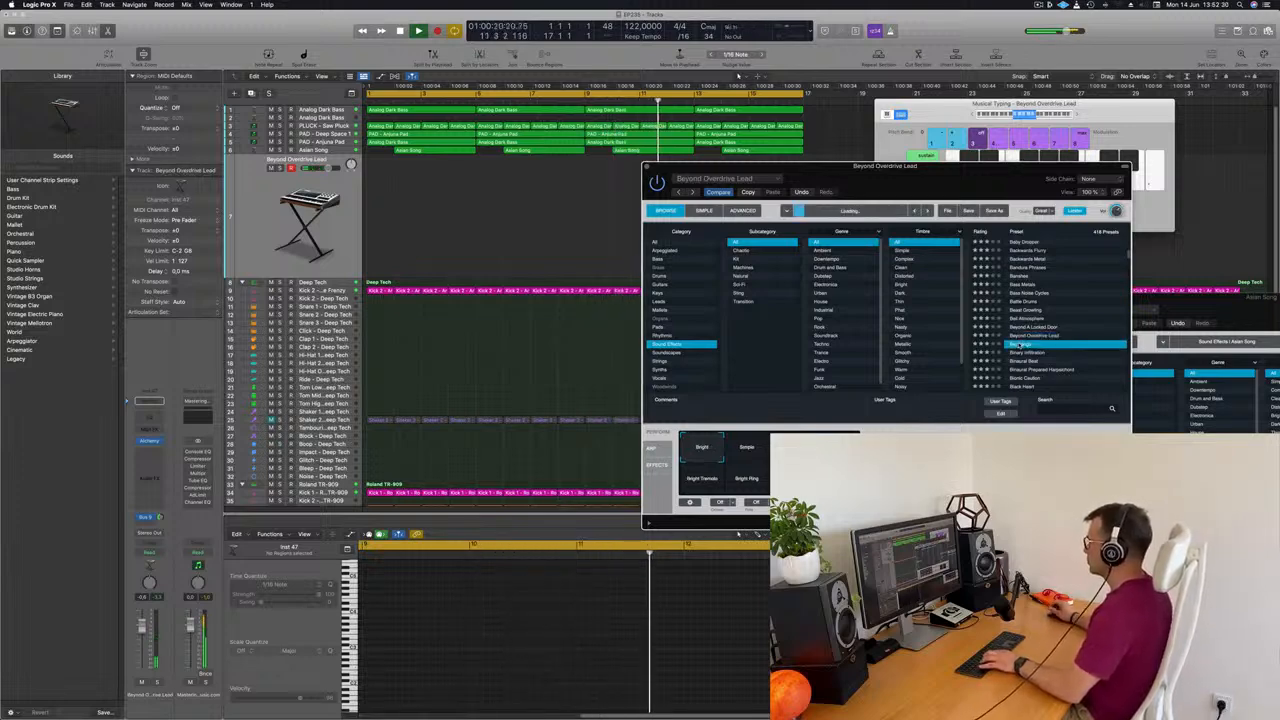
left_click(1027, 353)
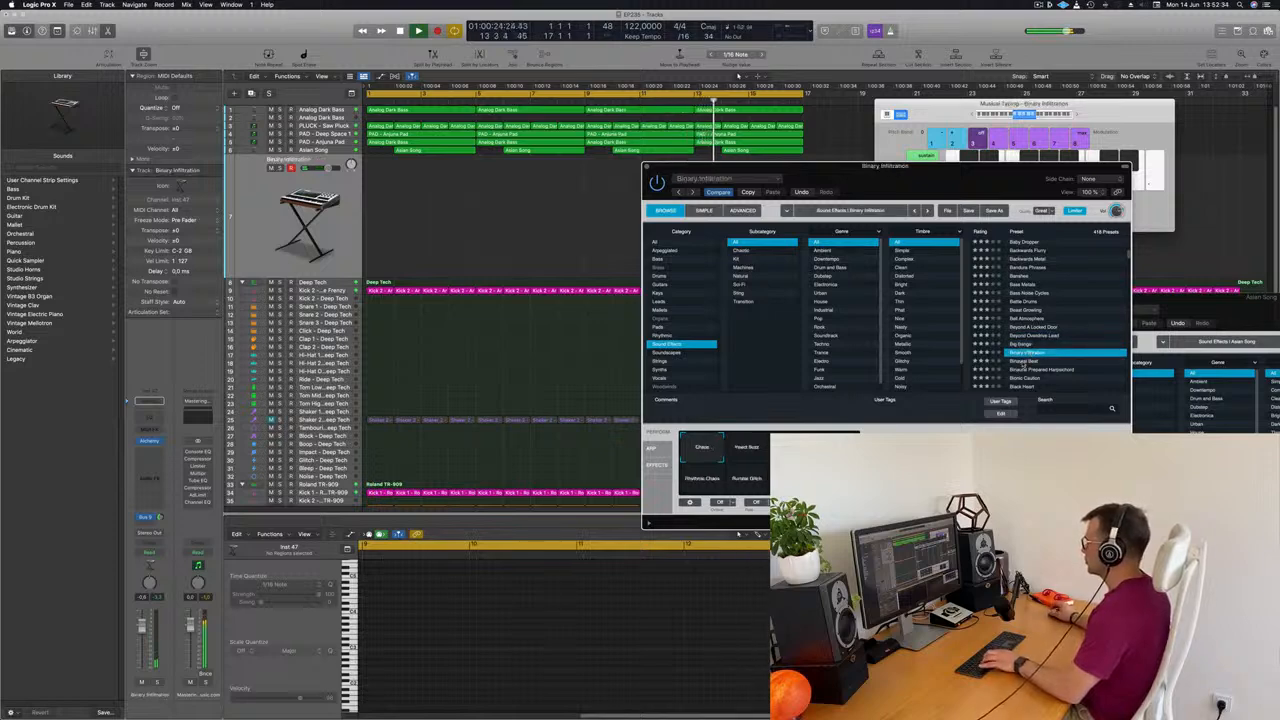
left_click(1024, 362)
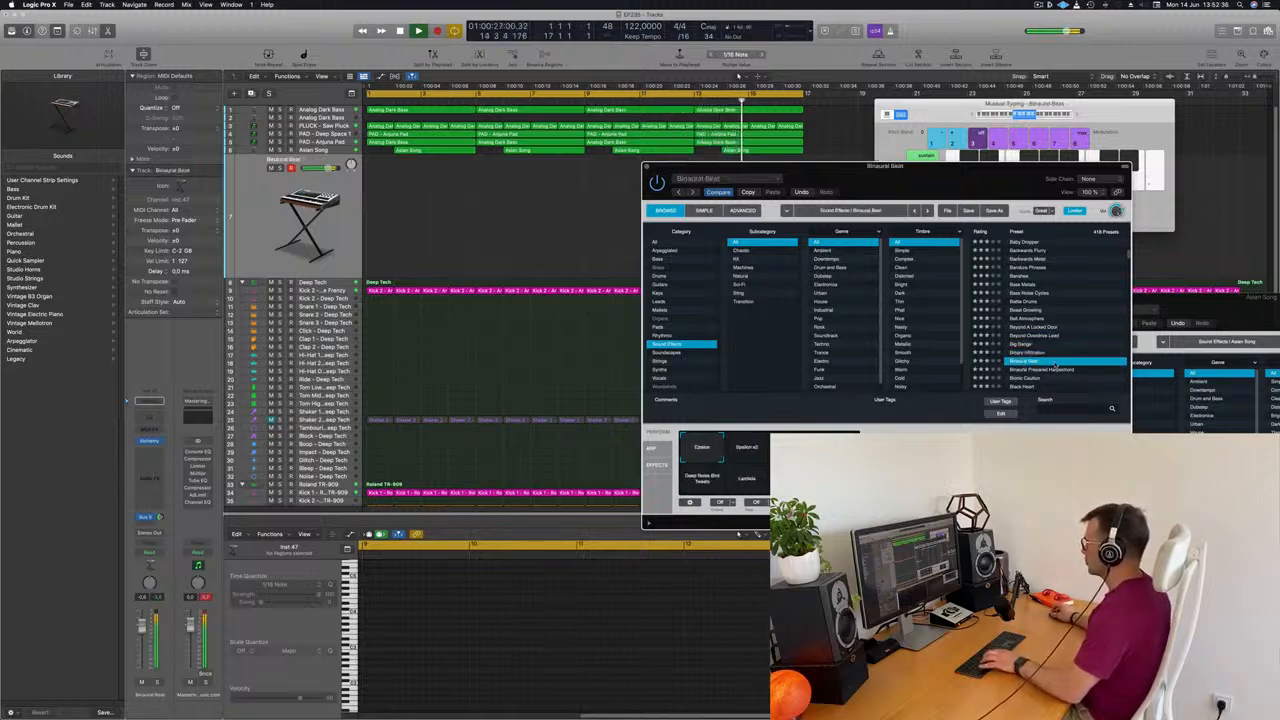
Audition the Bionic Caution, Blocks Into Grains and Blueprint sound effects further down the preset list
scroll(1056, 365, "down", 2)
left_click(1026, 350)
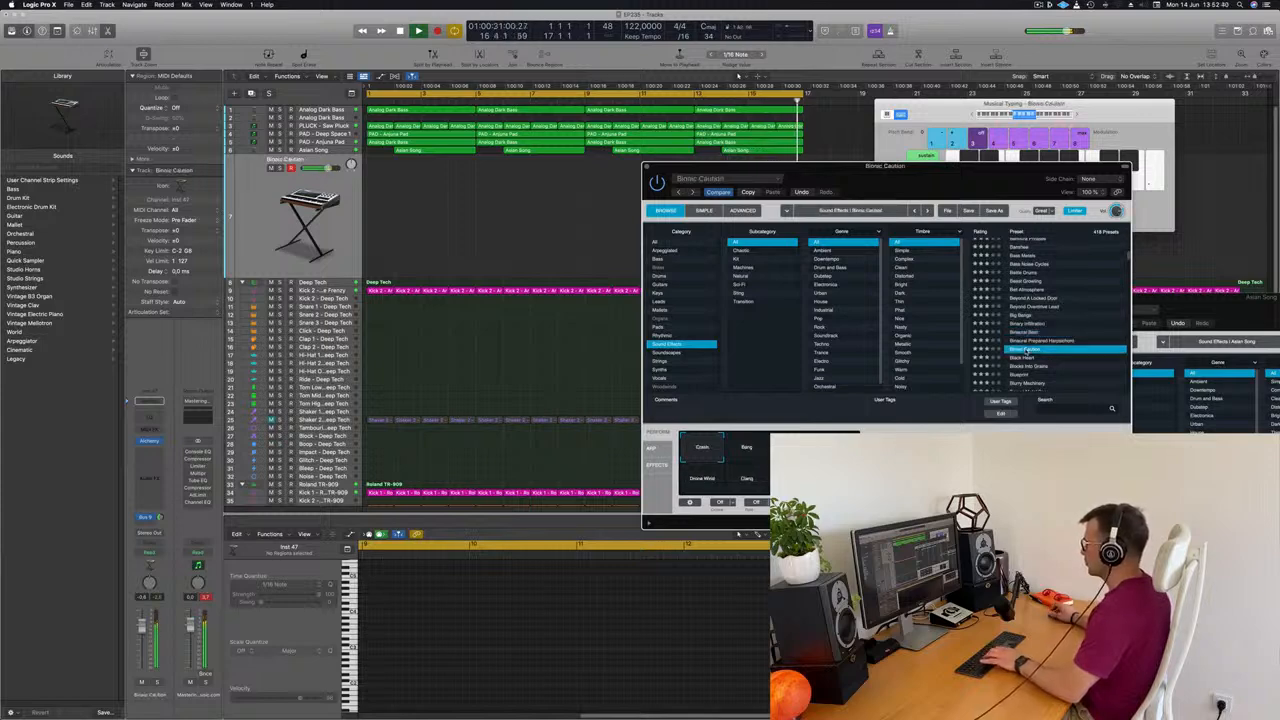
left_click(1030, 366)
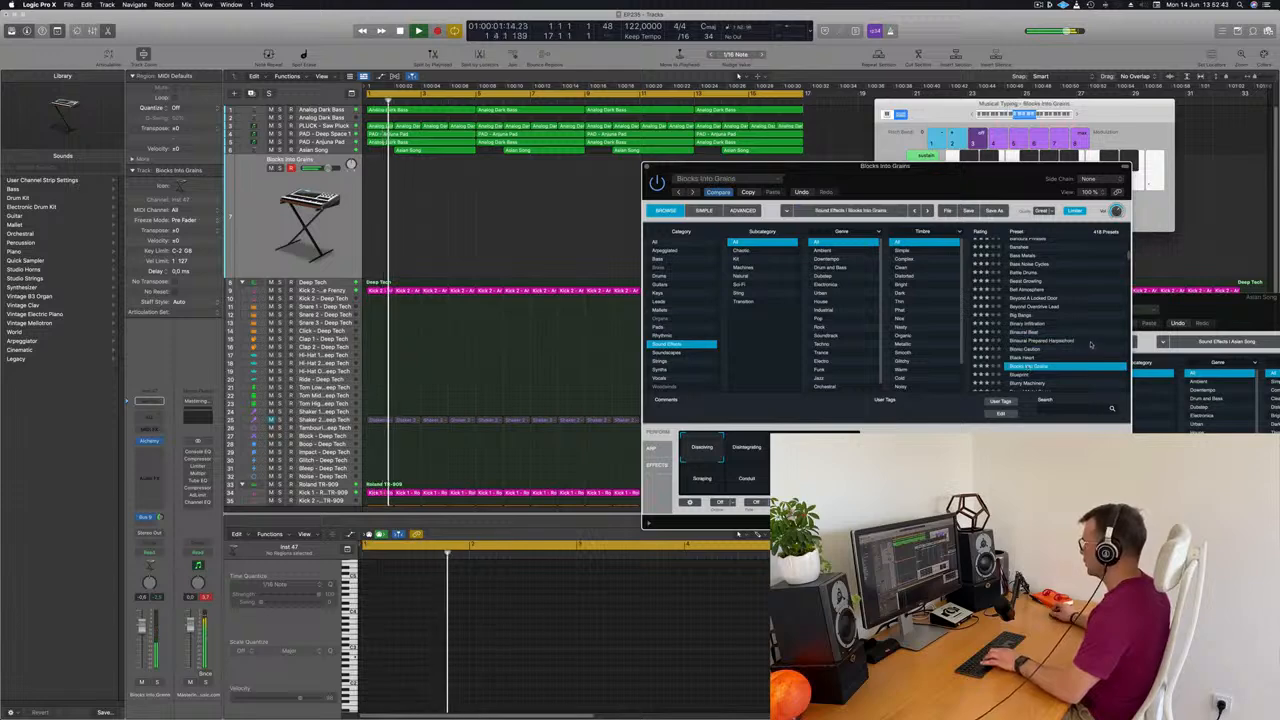
scroll(1093, 345, "down", 2)
left_click(1022, 332)
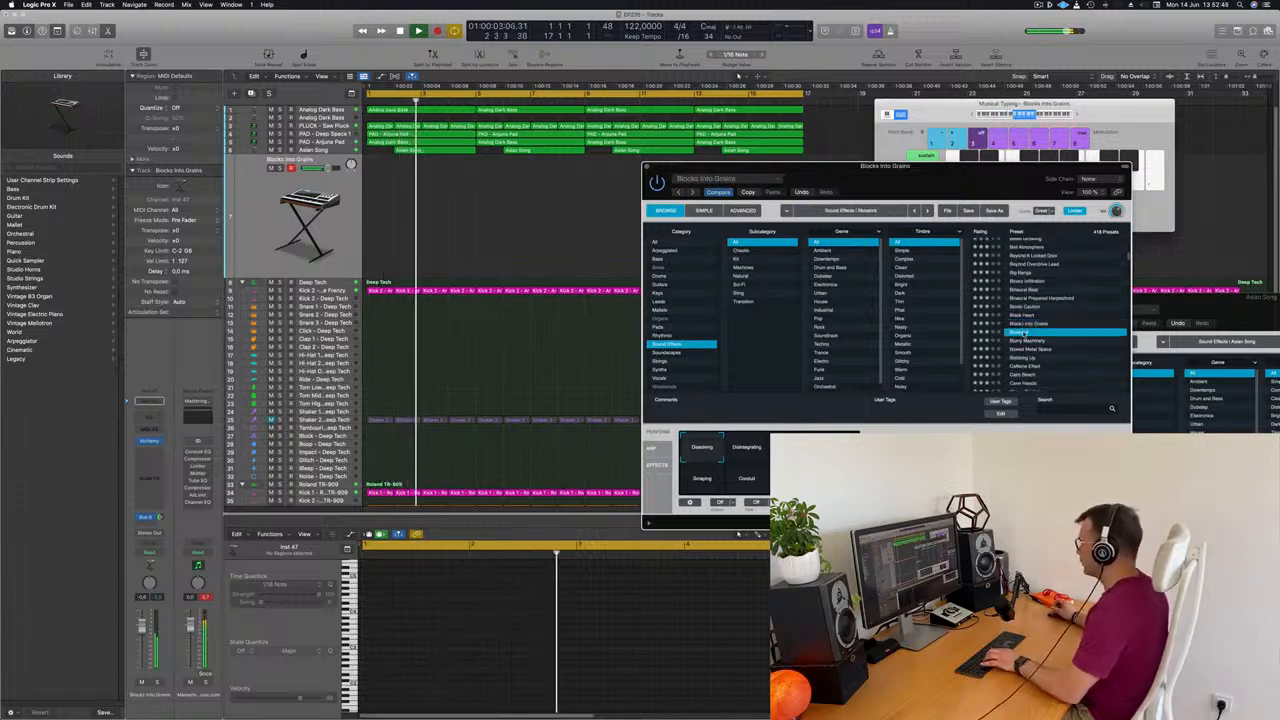
Load Alchemy's Caffeine Effect preset on the new track and test it against the playing arrangement
scroll(1063, 316, "down", 1)
scroll(1063, 317, "down", 1)
left_click(1018, 315)
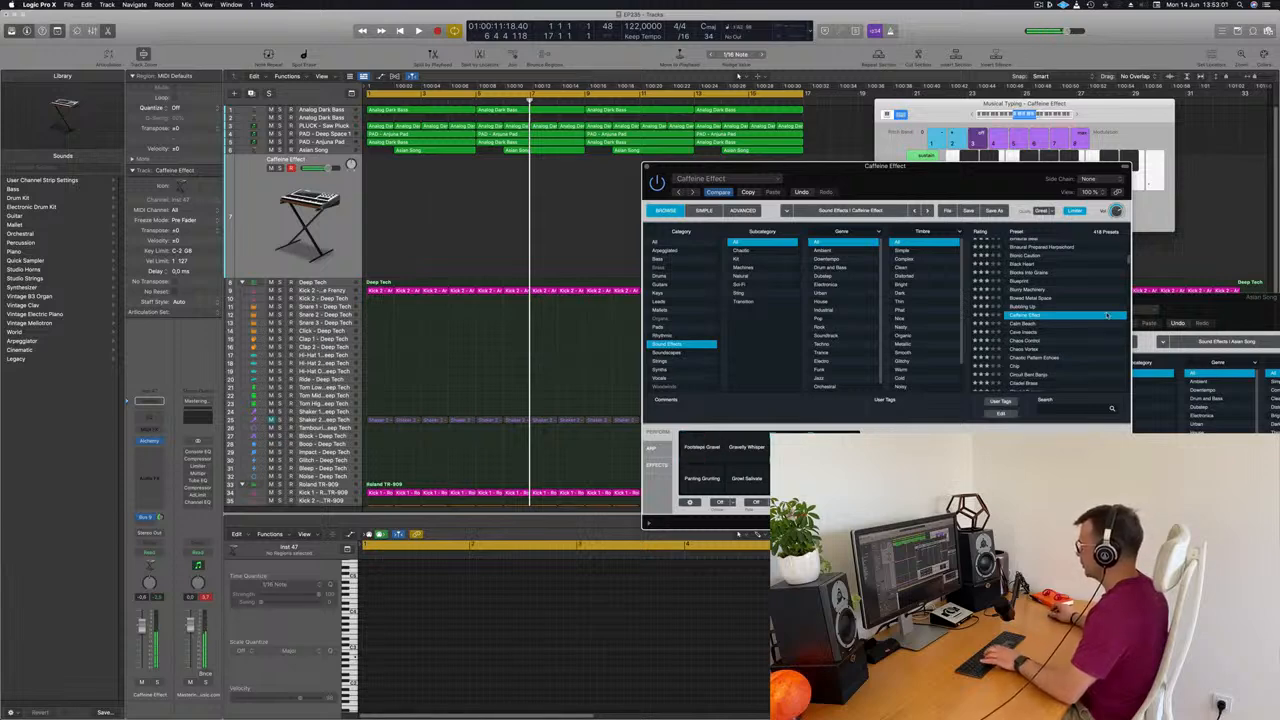
key("space")
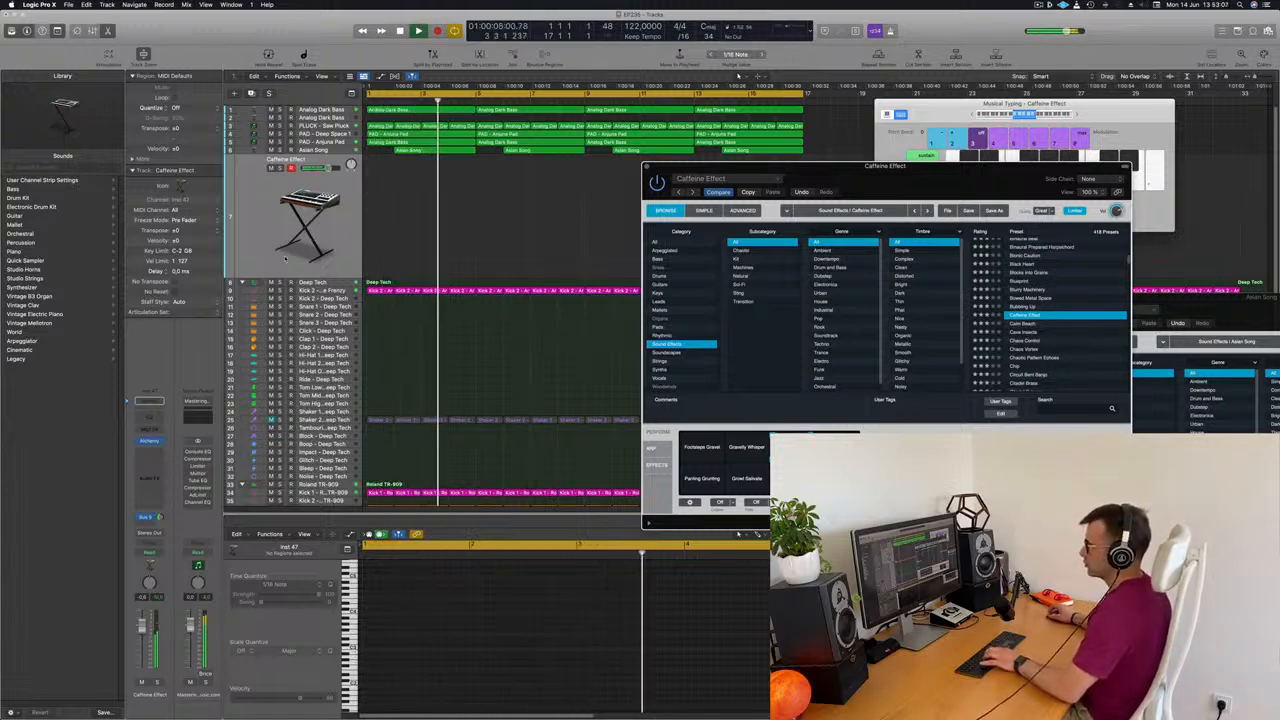
left_click(471, 224)
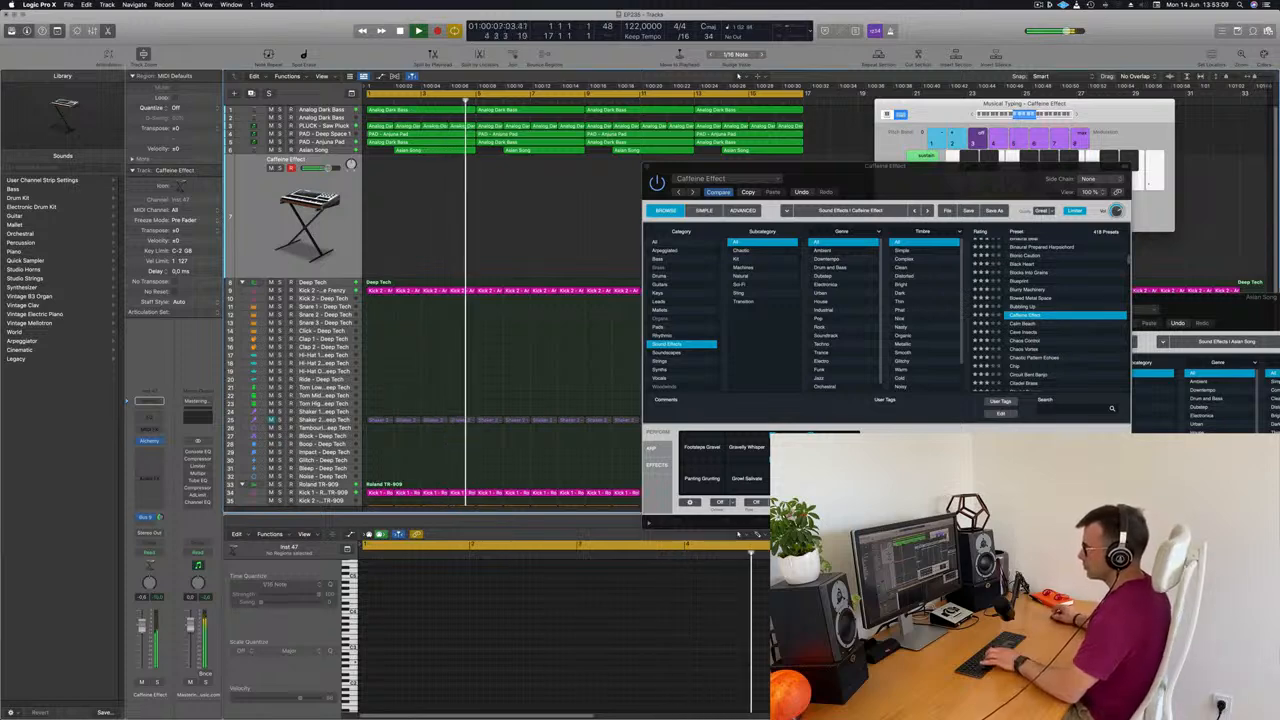
key("space")
Copy the first Asian Song region to bar 1 of the Caffeine Effect track and shorten its note to a brief hit
left_click(447, 150)
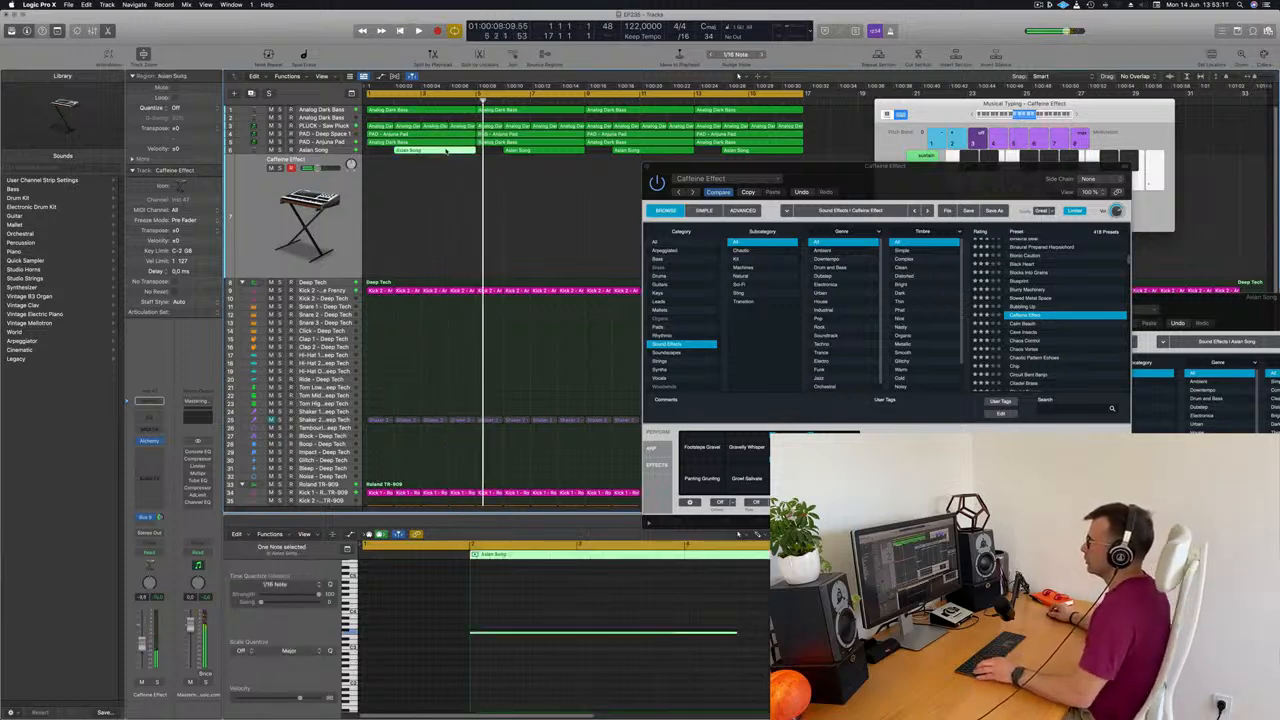
left_click_drag(436, 183, 416, 205)
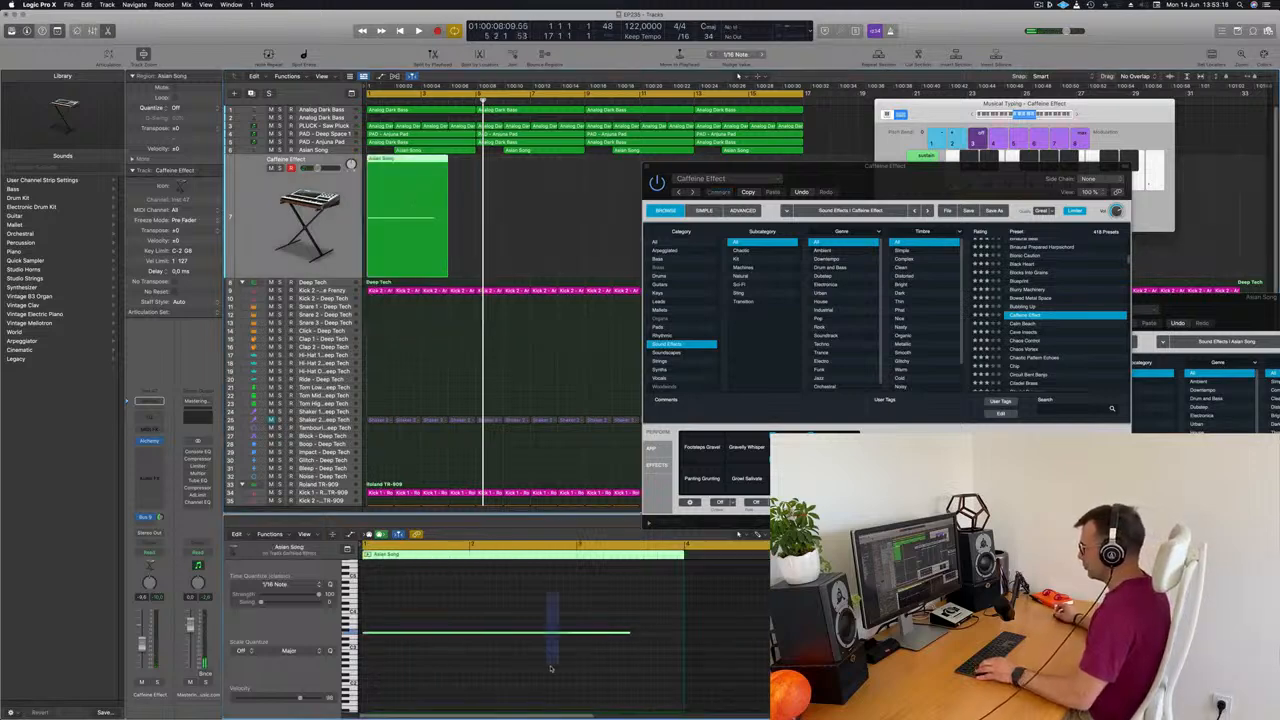
left_click_drag(630, 632, 388, 633)
left_click(585, 235)
Copy the shortened region to bars 5, 9 and 13 of the Caffeine Effect track while the arrangement plays
key("space")
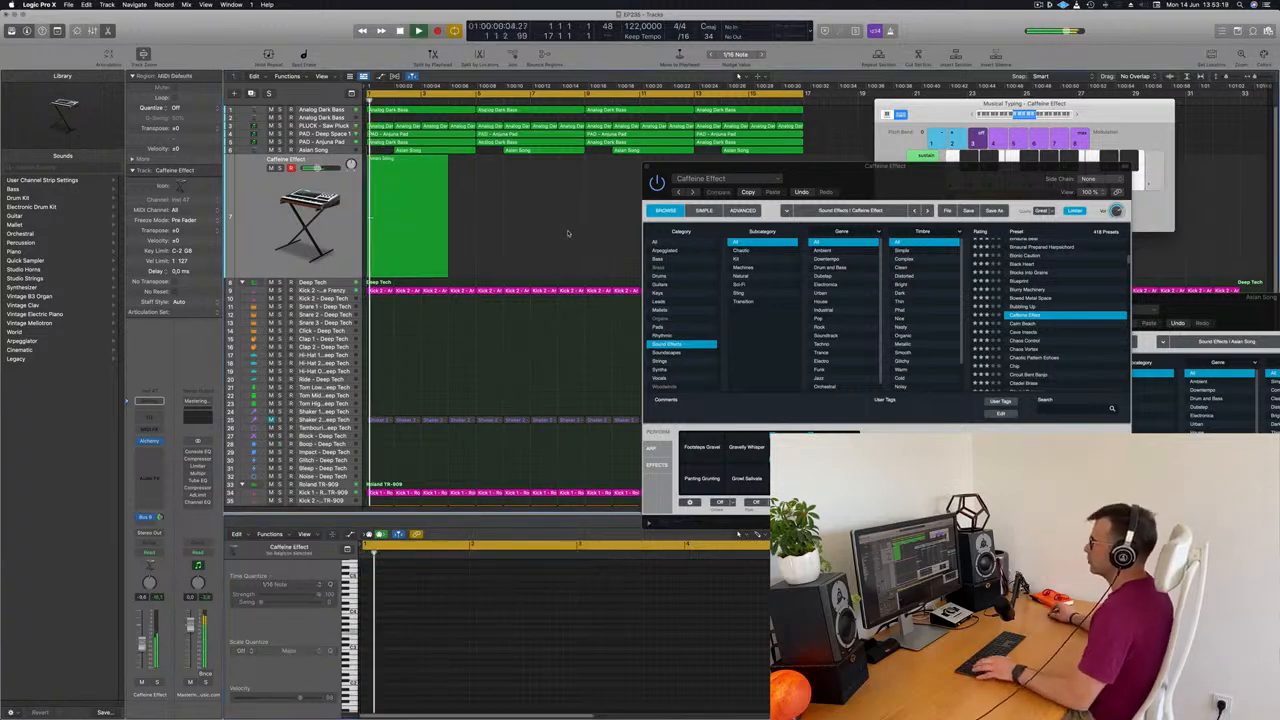
left_click(401, 160)
left_click_drag(401, 160, 655, 171)
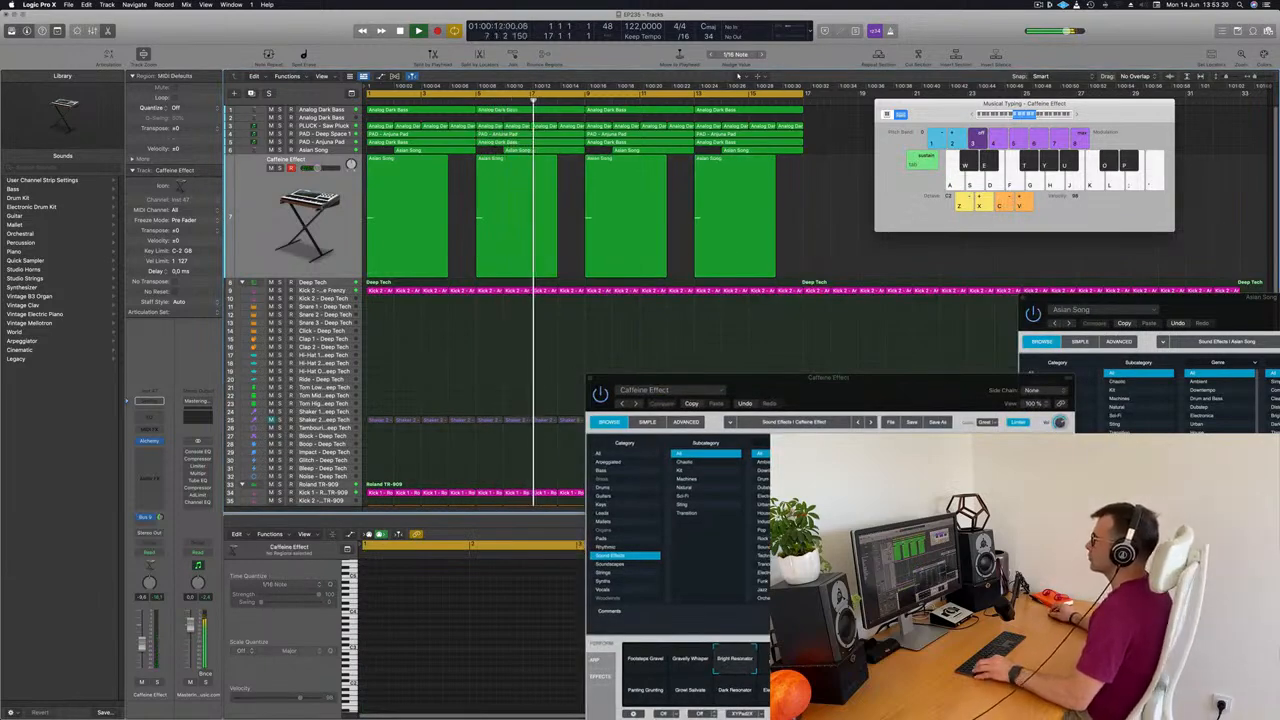
Fit more tracks into the arrangement view, move the Musical Typing window aside and close the Caffeine Effect plug-in window
scroll(446, 356, "down", 3)
scroll(446, 356, "up", 2)
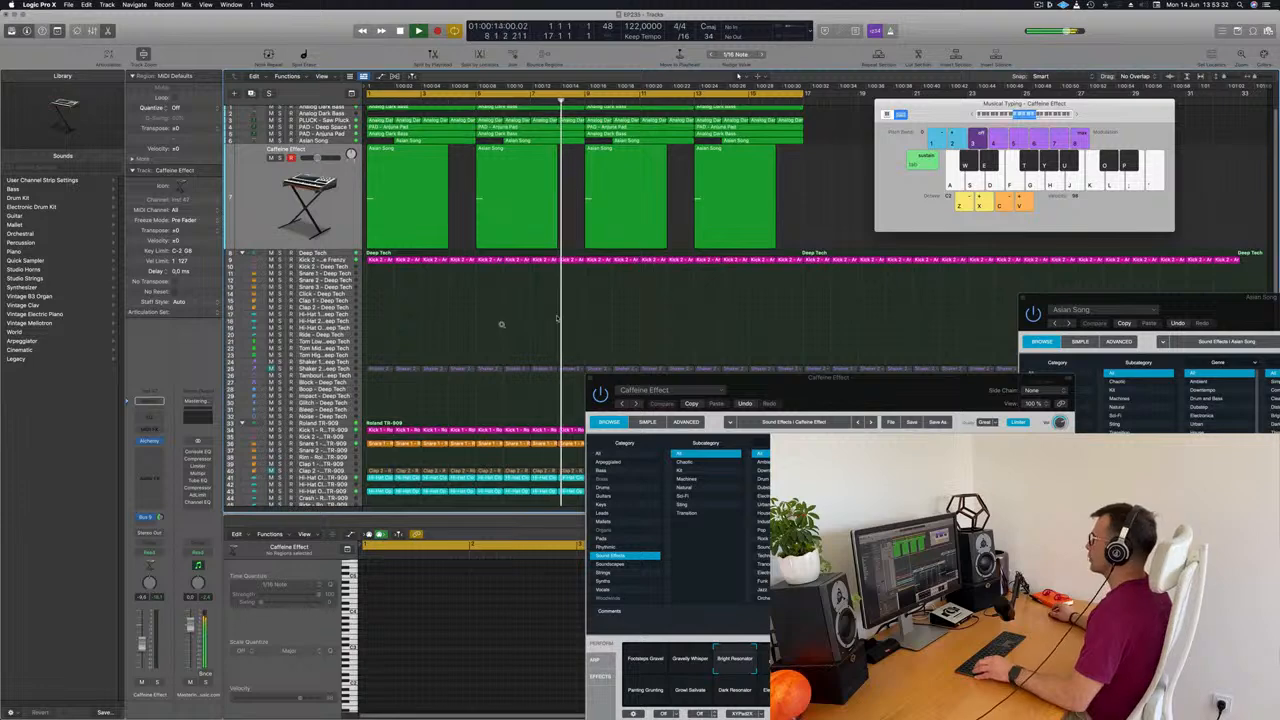
left_click_drag(941, 114, 988, 130)
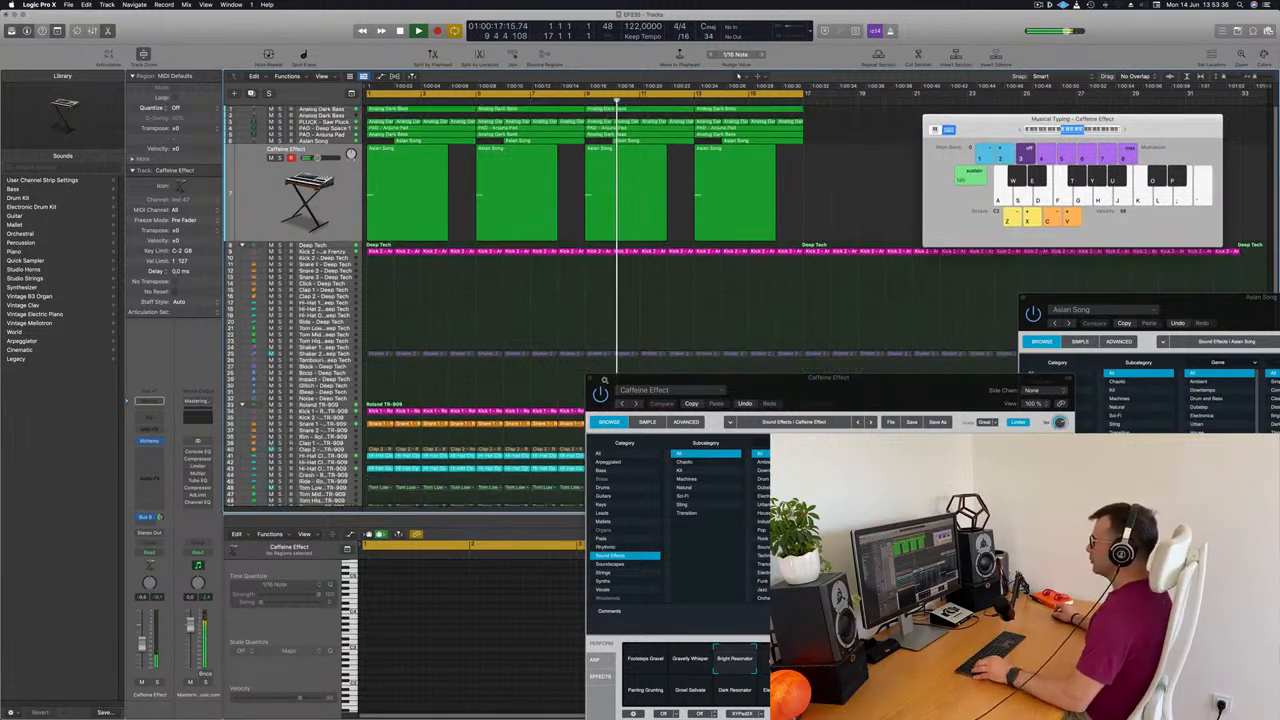
scroll(491, 285, "down", 2)
left_click_drag(596, 378, 555, 378)
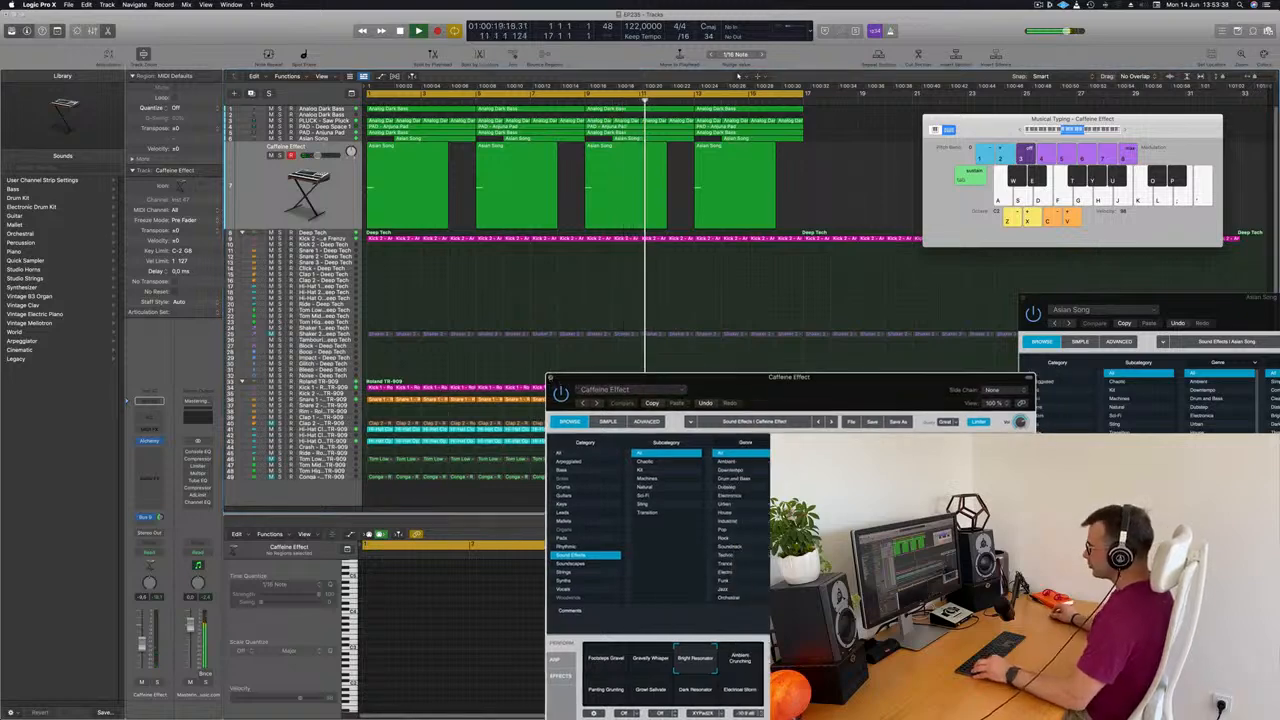
left_click(551, 378)
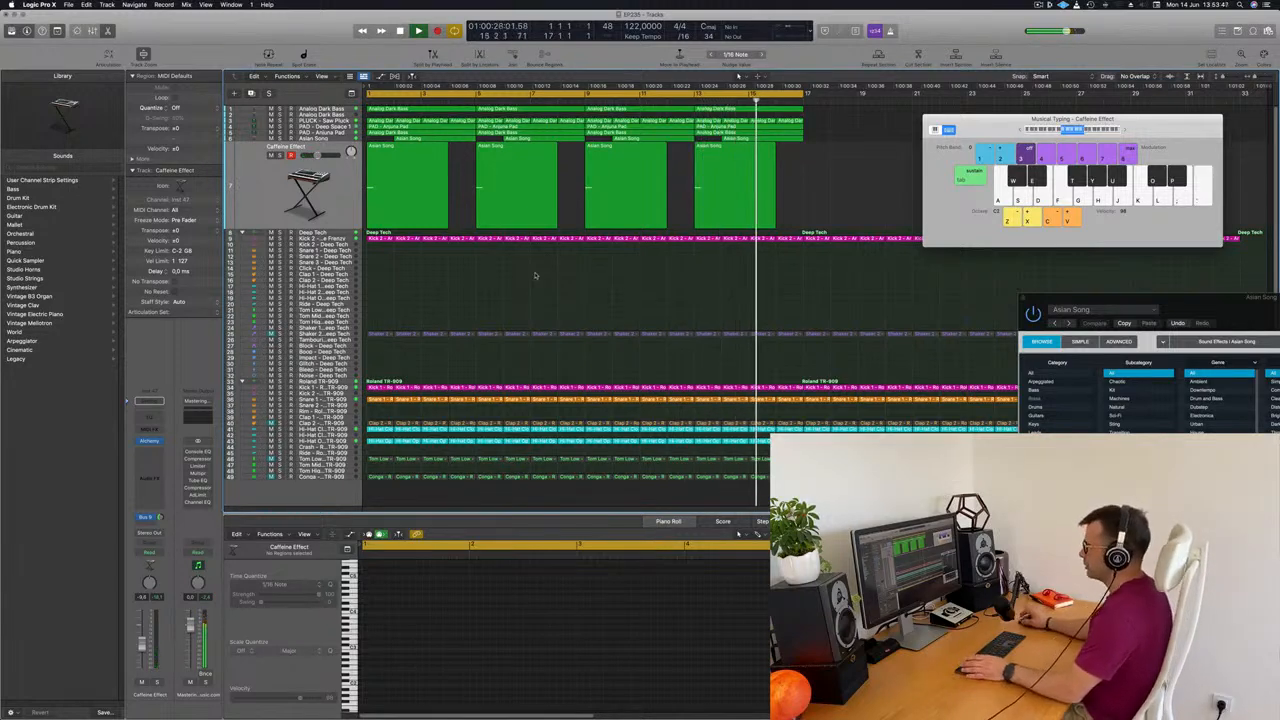
Replay the arrangement from the start, unmute the Deep Tech kit's Shaker 2 and select its track
key("Return")
key("space")
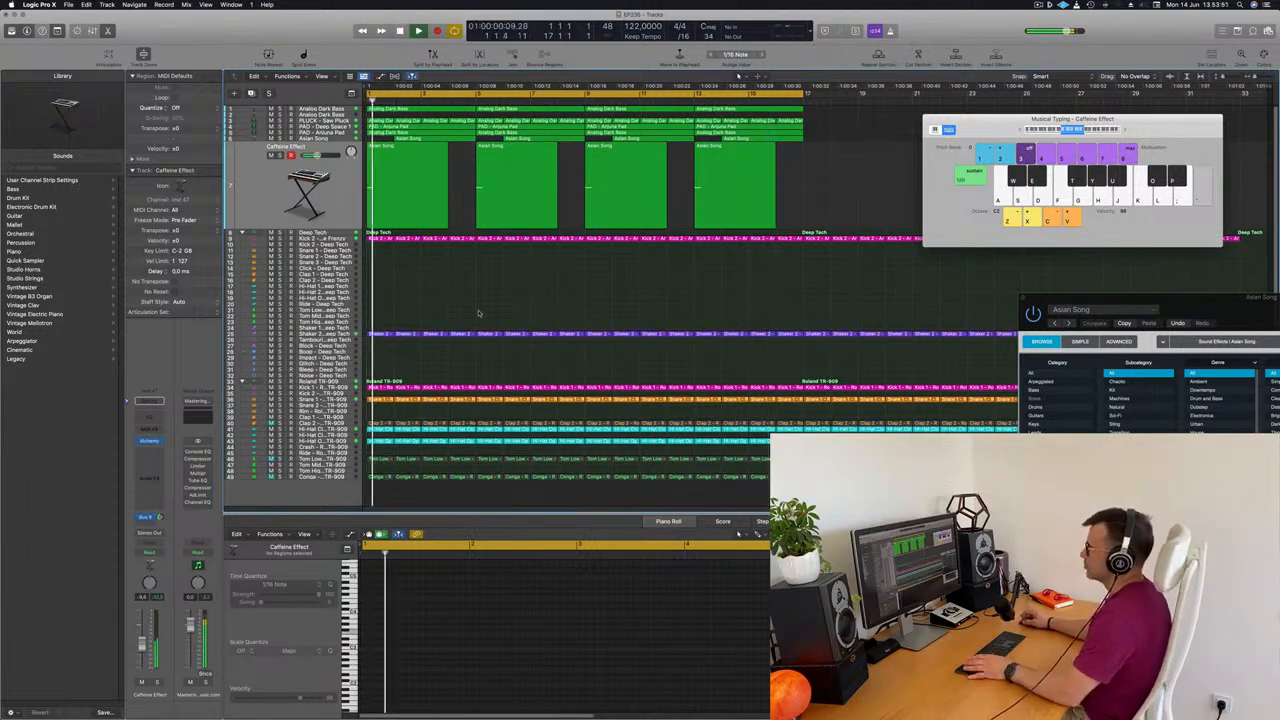
left_click(310, 334)
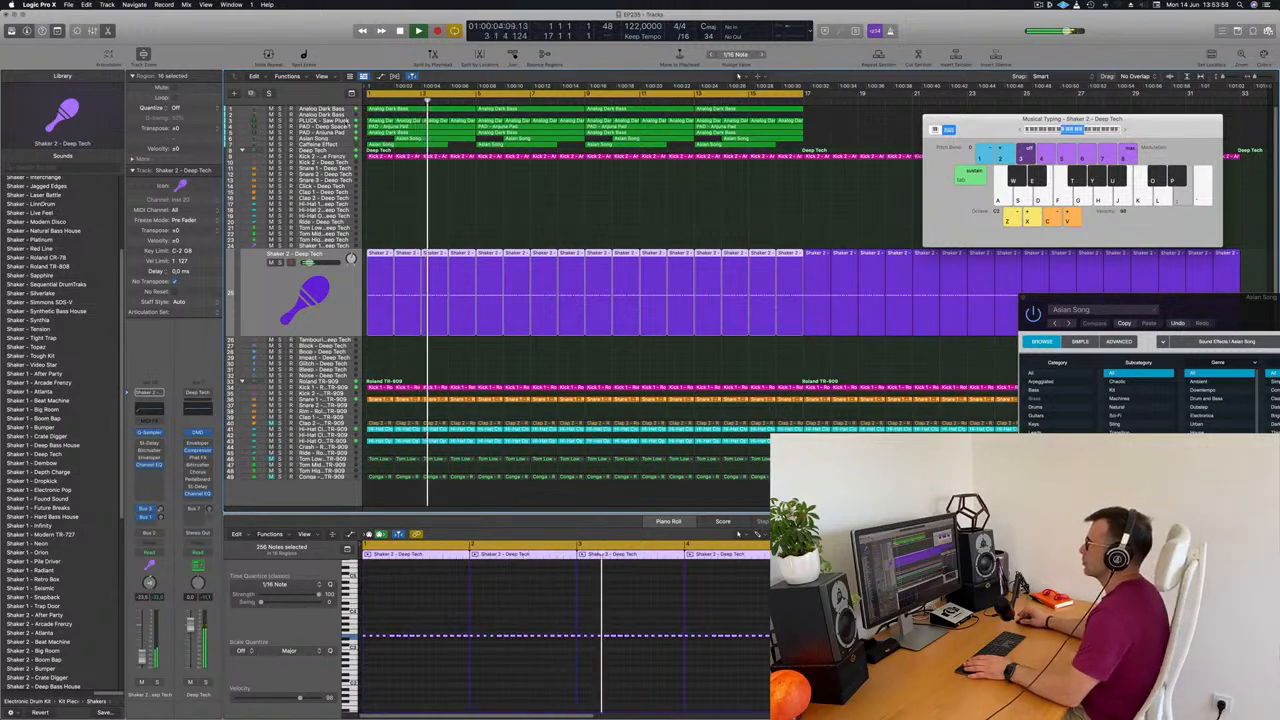
Insert a stereo Compressor on the PLUCK - Saw Pluck track while replaying from the start
left_click(262, 121)
key("Return")
key("Return")
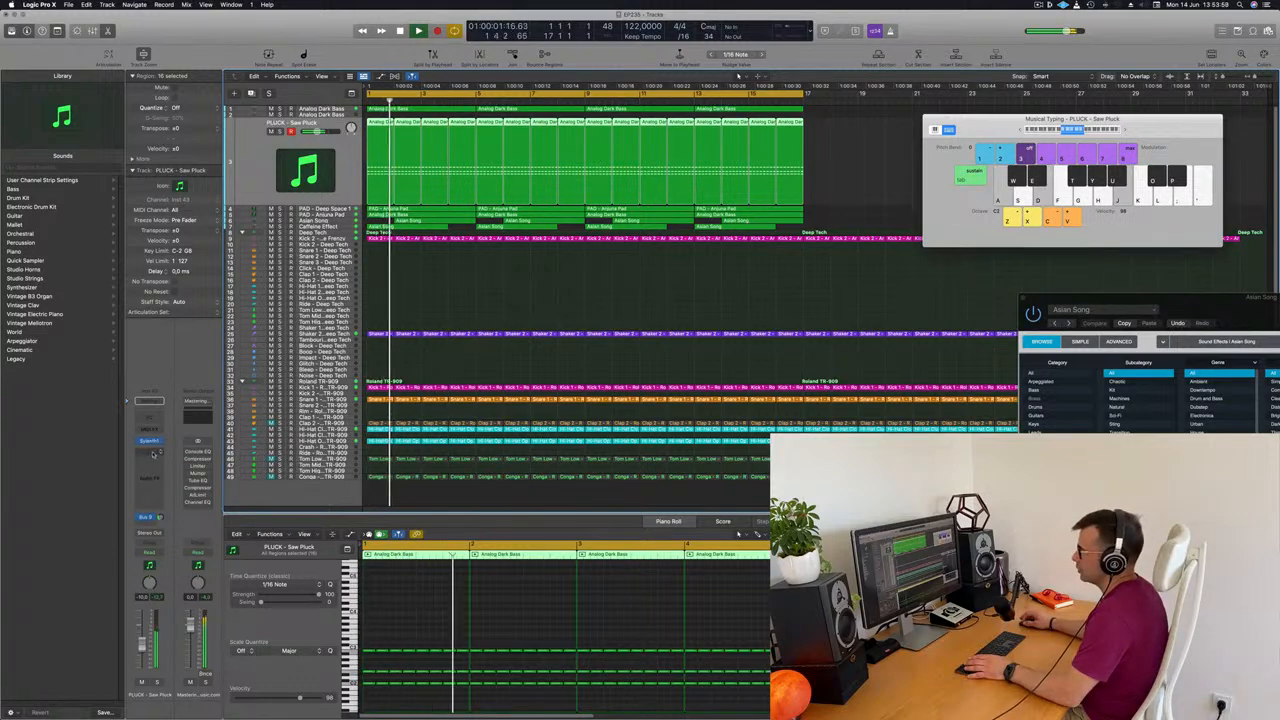
left_click(148, 451)
mouse_move(165, 486)
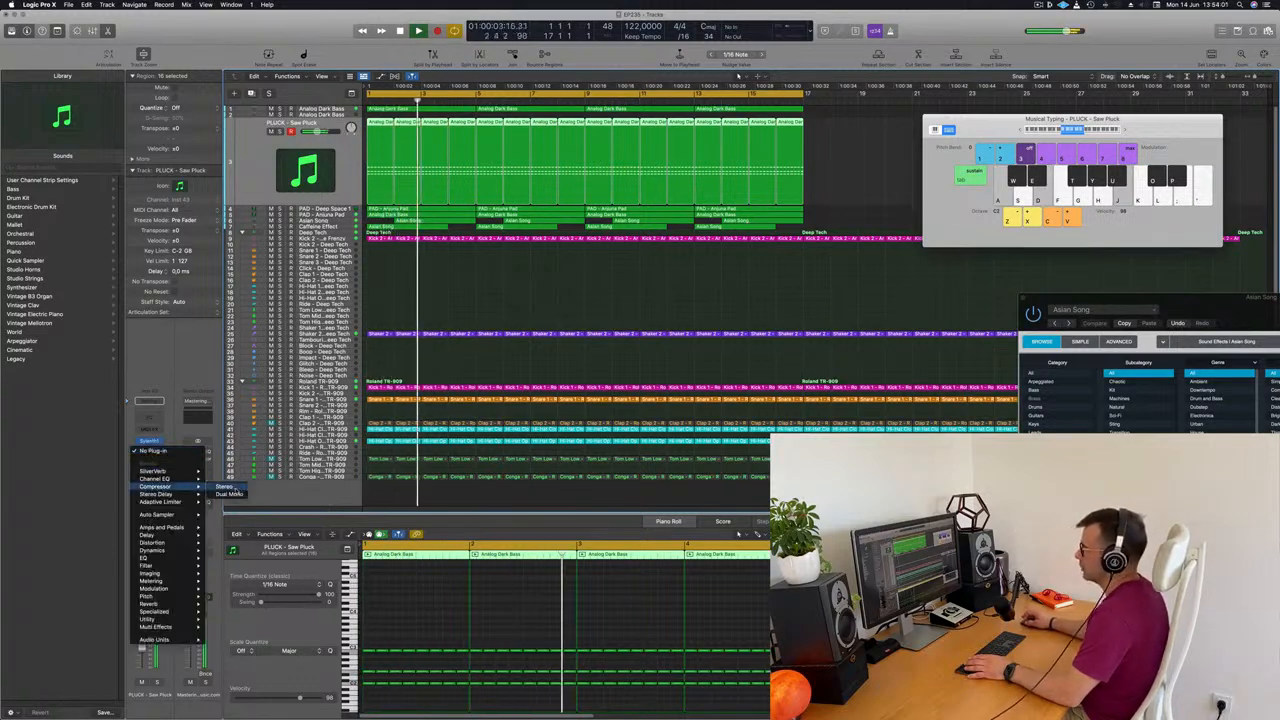
left_click(224, 486)
Set the pluck Compressor's side chain to Kick 2 - Arcade Frenzy (Inst 3) and close the plug-in window
left_click(870, 131)
mouse_move(882, 153)
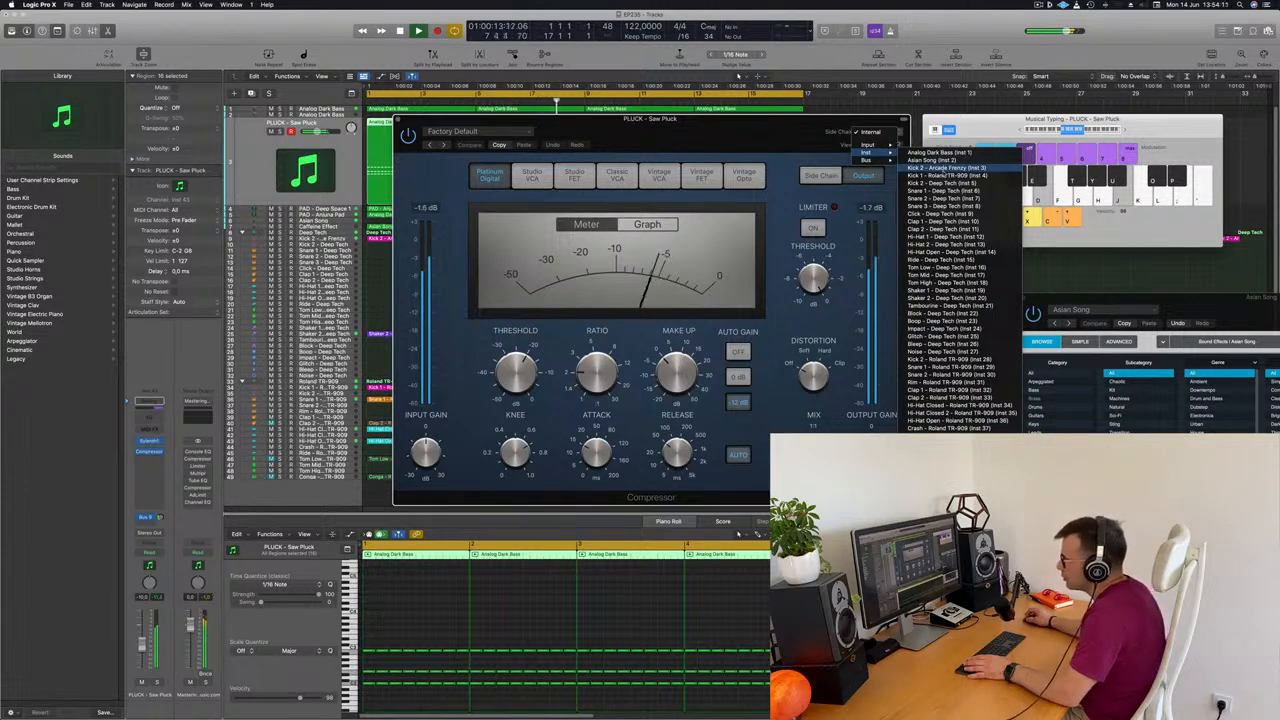
left_click(945, 168)
left_click_drag(745, 128, 805, 128)
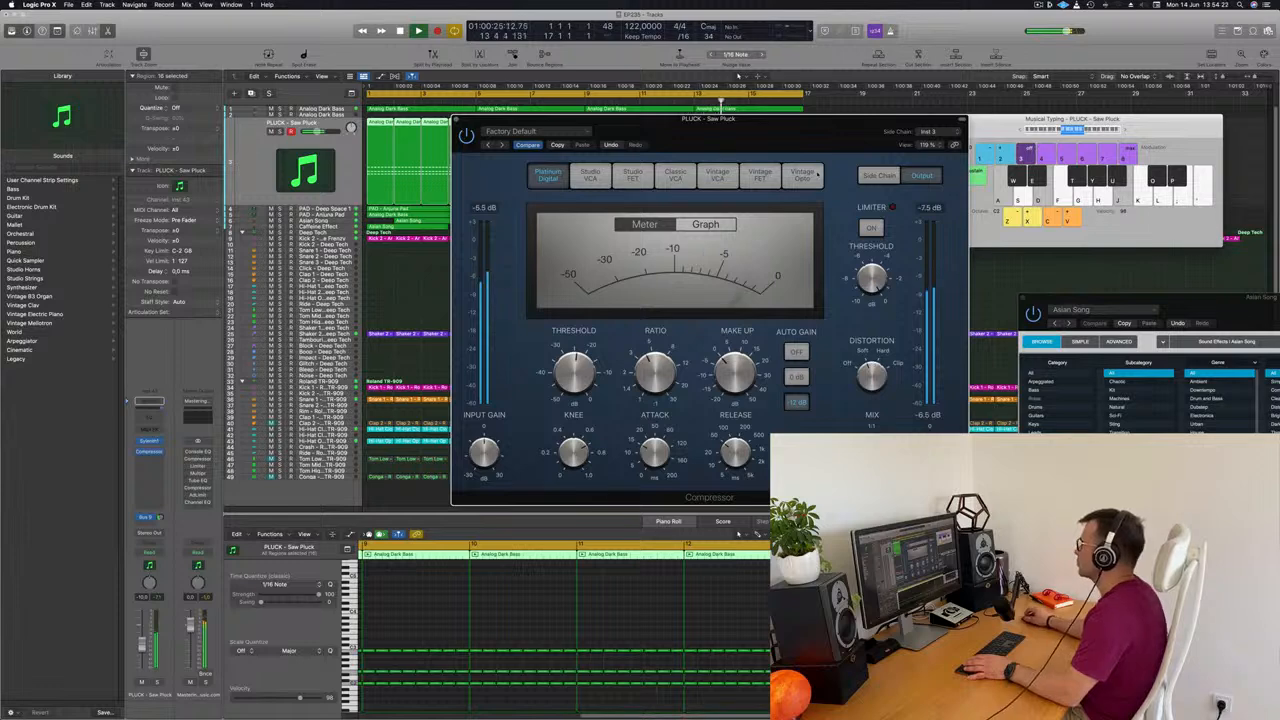
left_click_drag(810, 133, 893, 182)
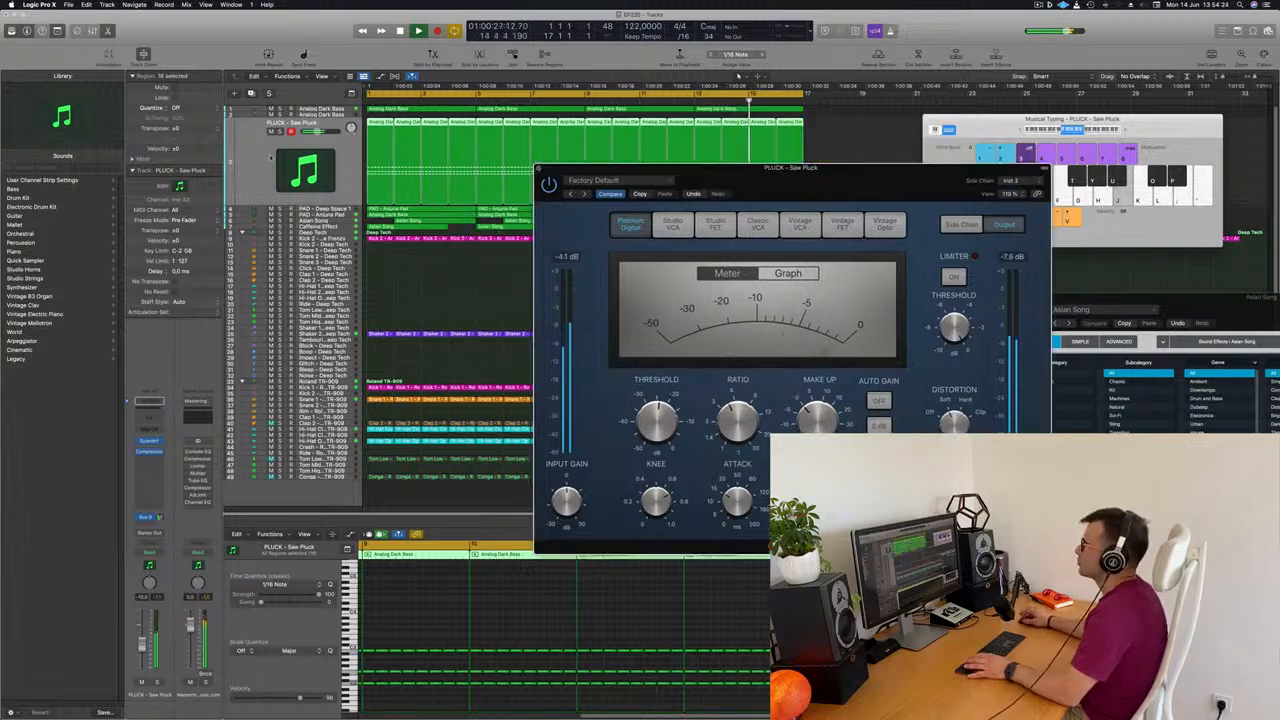
left_click(538, 168)
Lower the PLUCK - Saw Pluck track's volume to about -13 dB while replaying from the start
key("Return")
left_click_drag(142, 646, 141, 653)
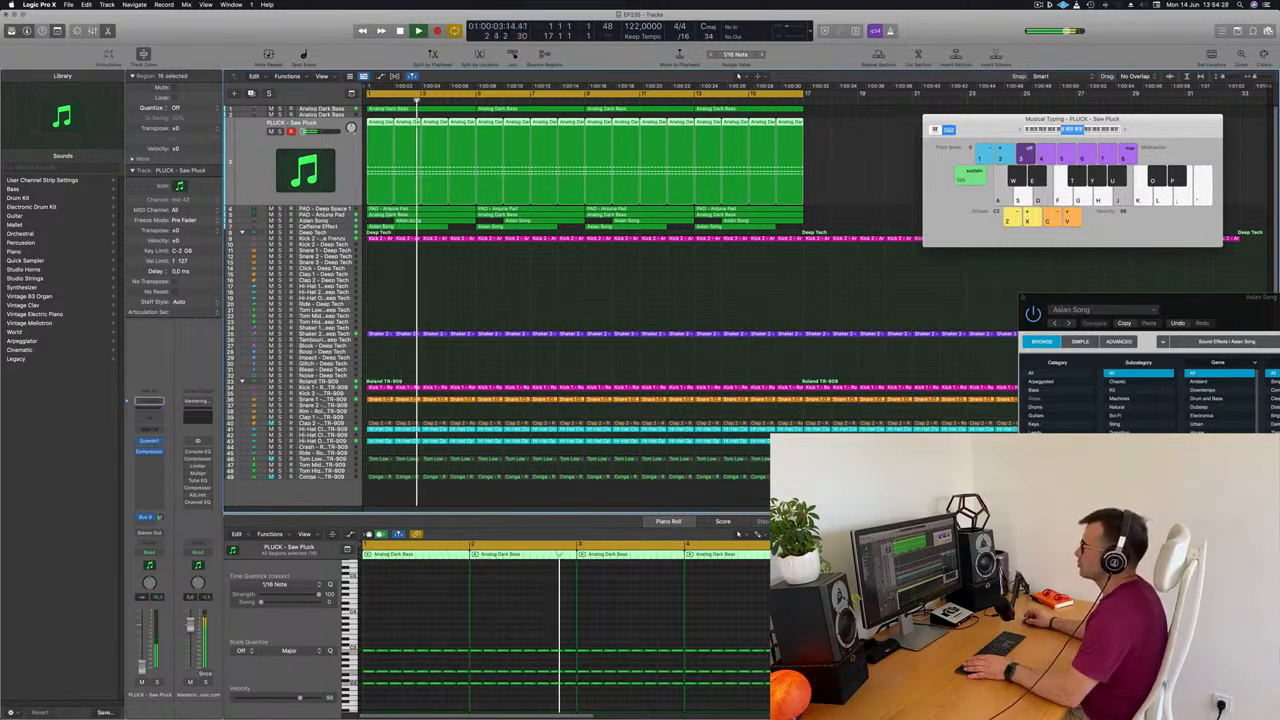
key("Return")
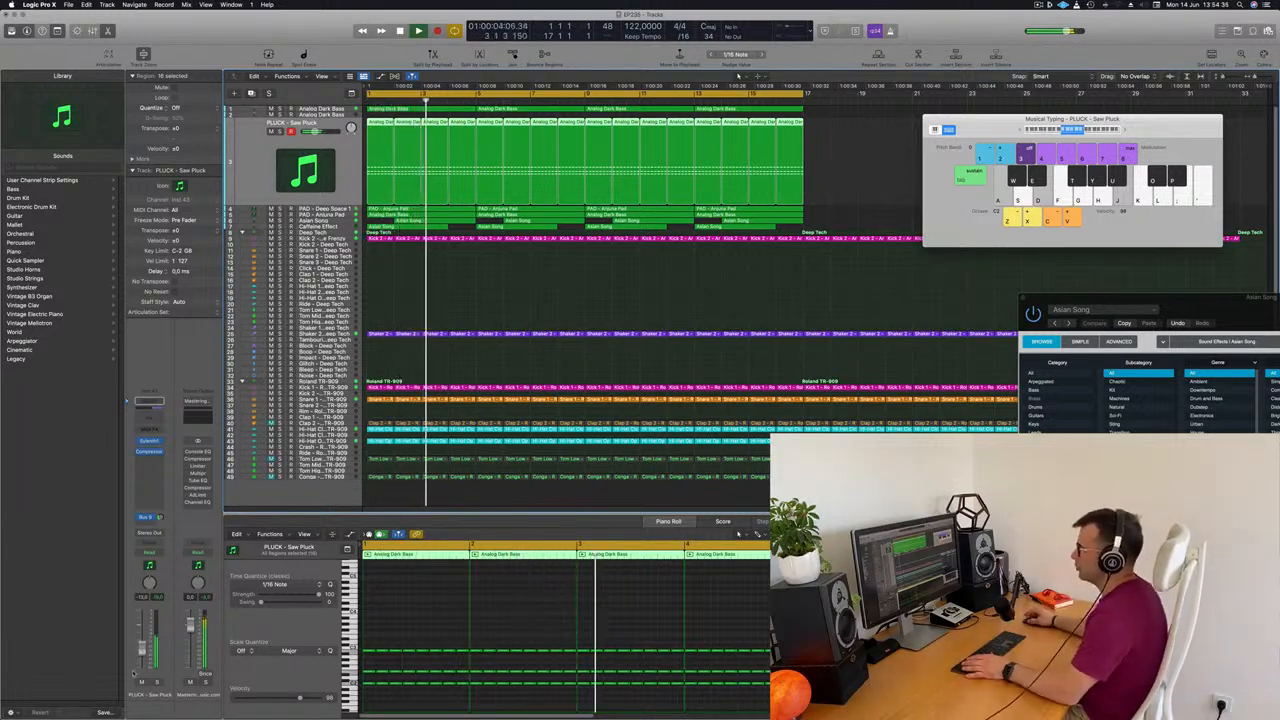
Mute and unmute the PLUCK - Saw Pluck track to compare the mix with and without it
left_click(141, 682)
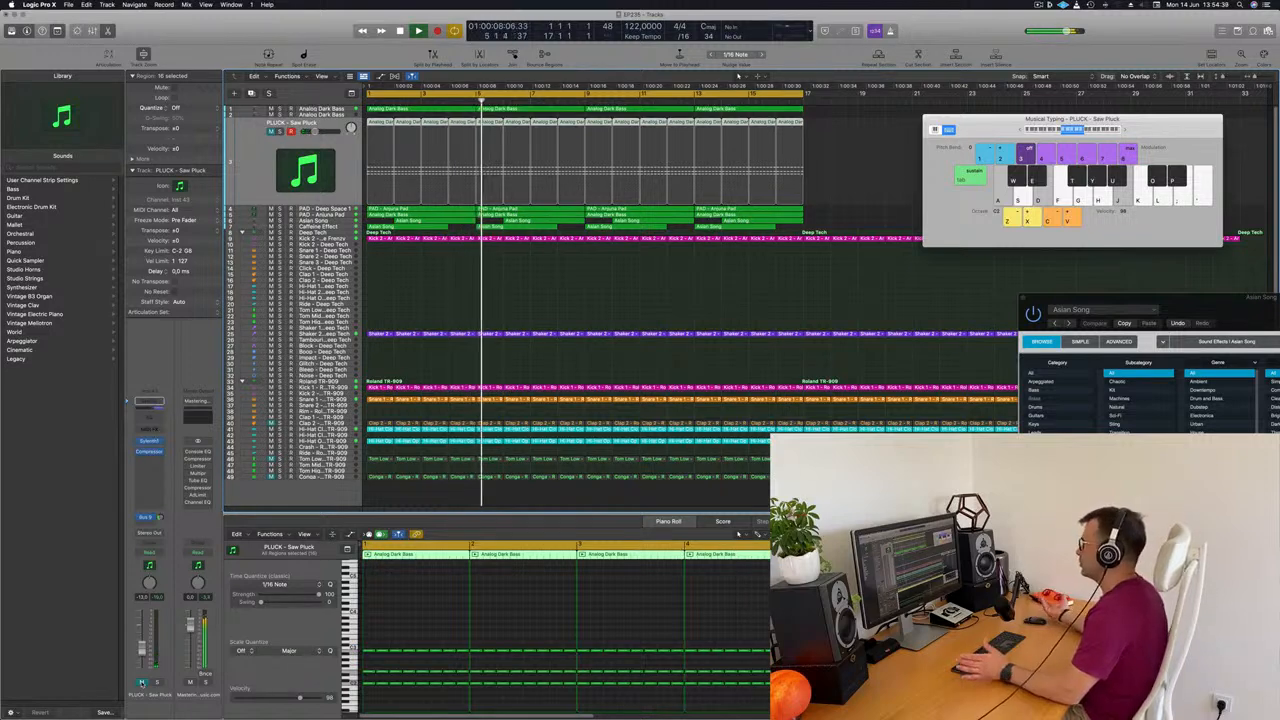
left_click(141, 682)
key("Return")
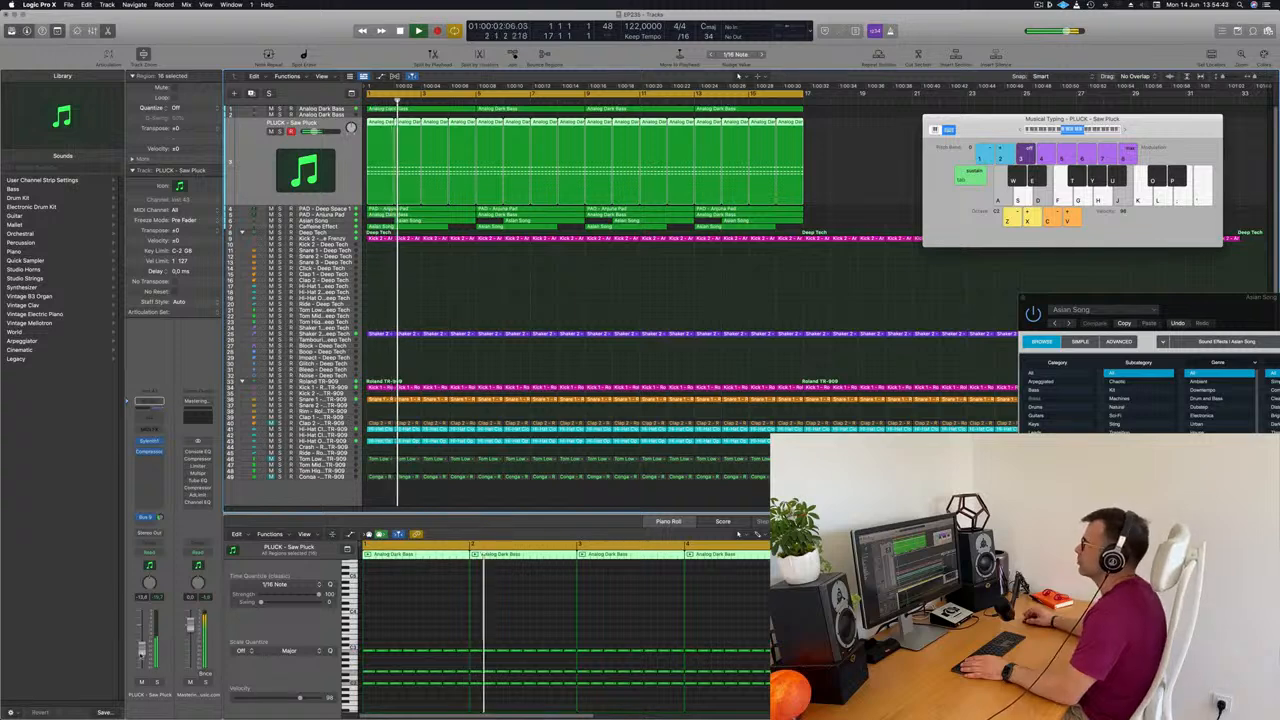
left_click(1038, 5)
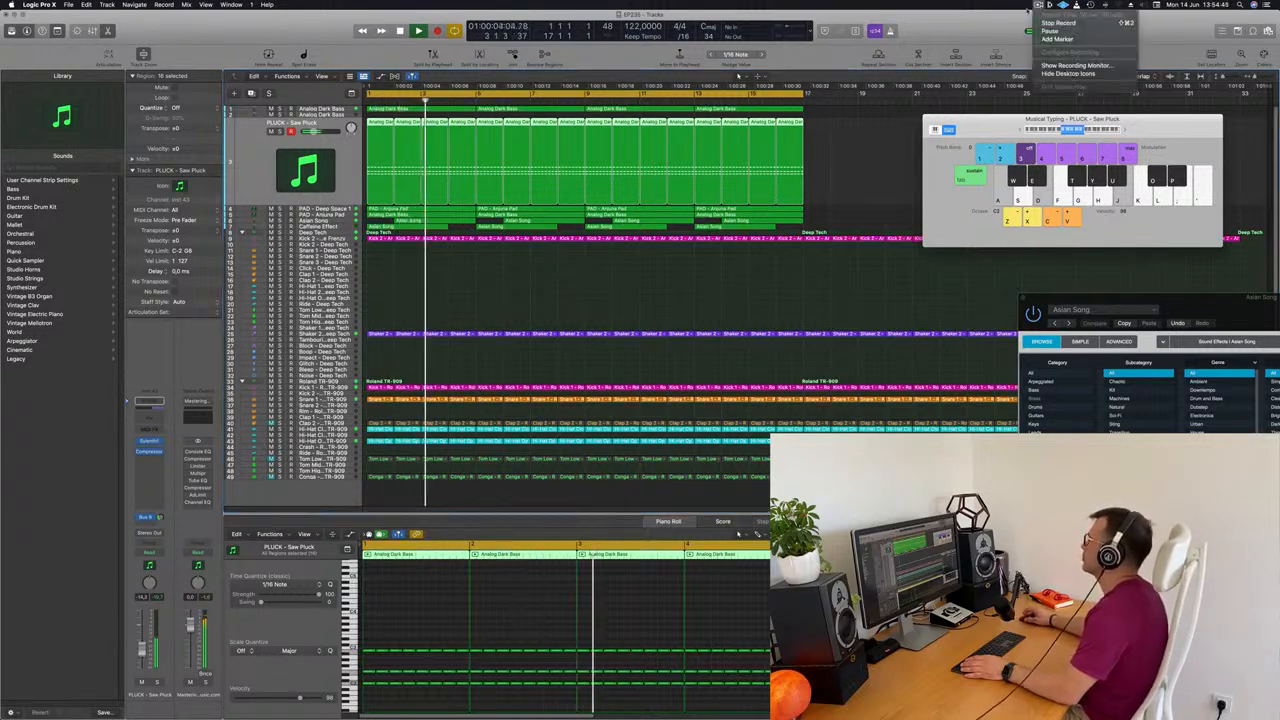
left_click(921, 33)
key("Return")
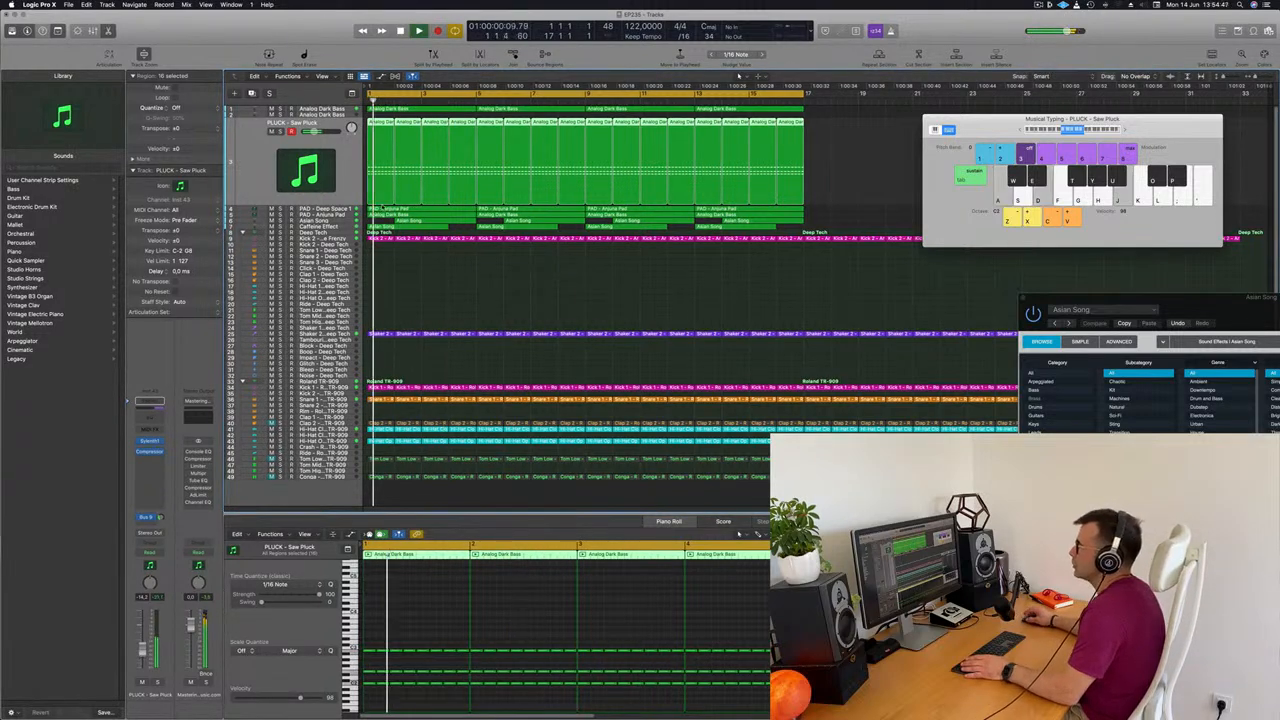
Add a Channel EQ to the Asian Song track, set its low cut to about 645 Hz, and close the plug-in window
left_click(334, 221)
key("a")
key("Return")
left_click(156, 408)
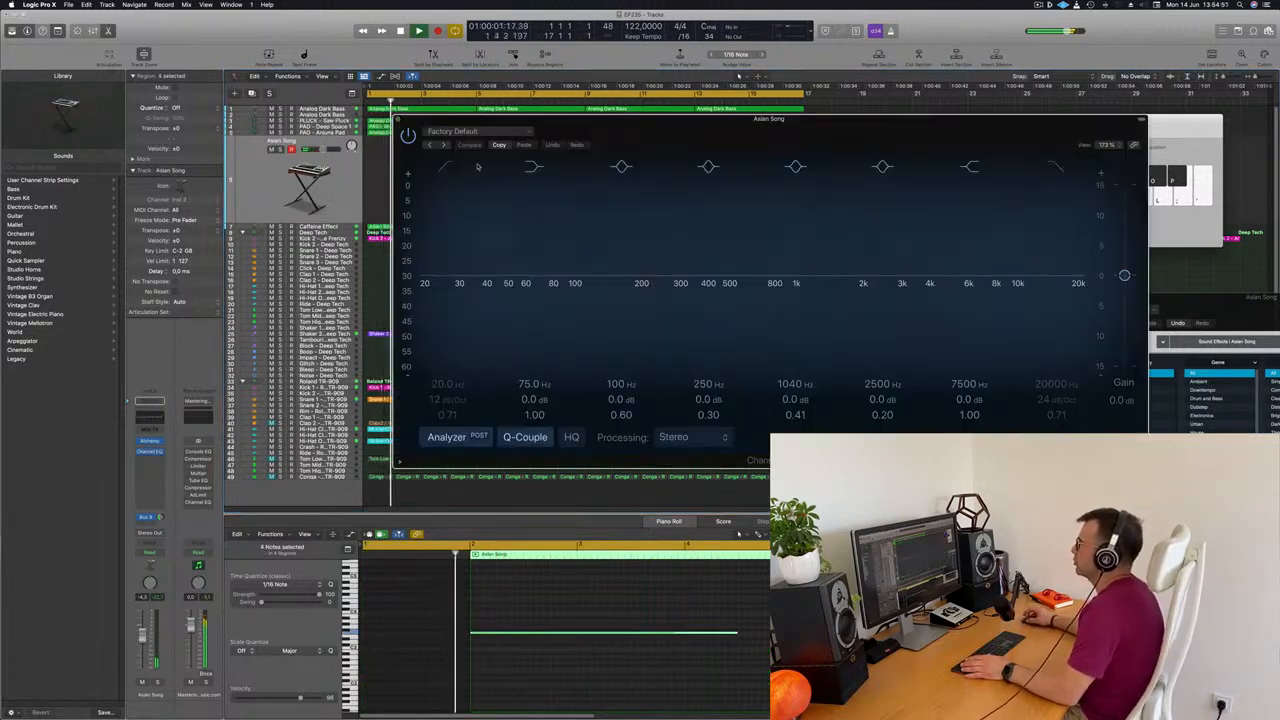
left_click(402, 168)
left_click_drag(410, 262, 744, 221)
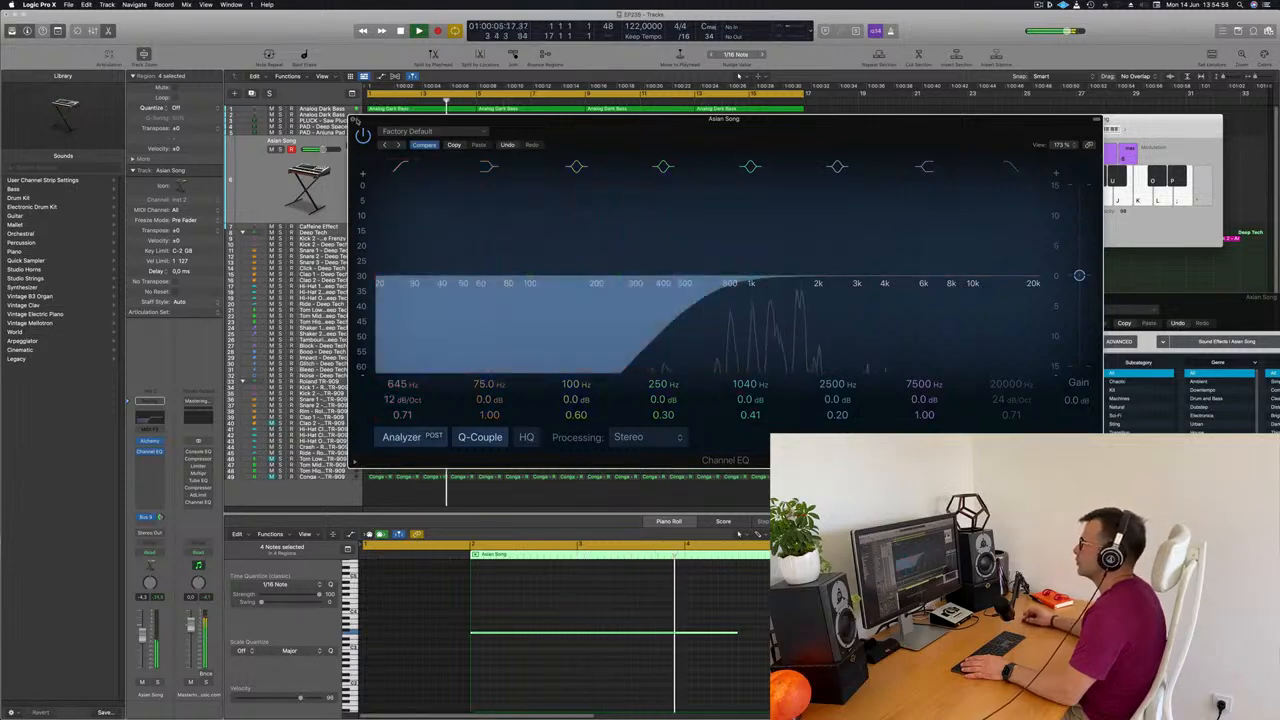
left_click(353, 120)
Insert a stereo Step FX on the Asian Song track after replaying the mix
key("space")
key("space")
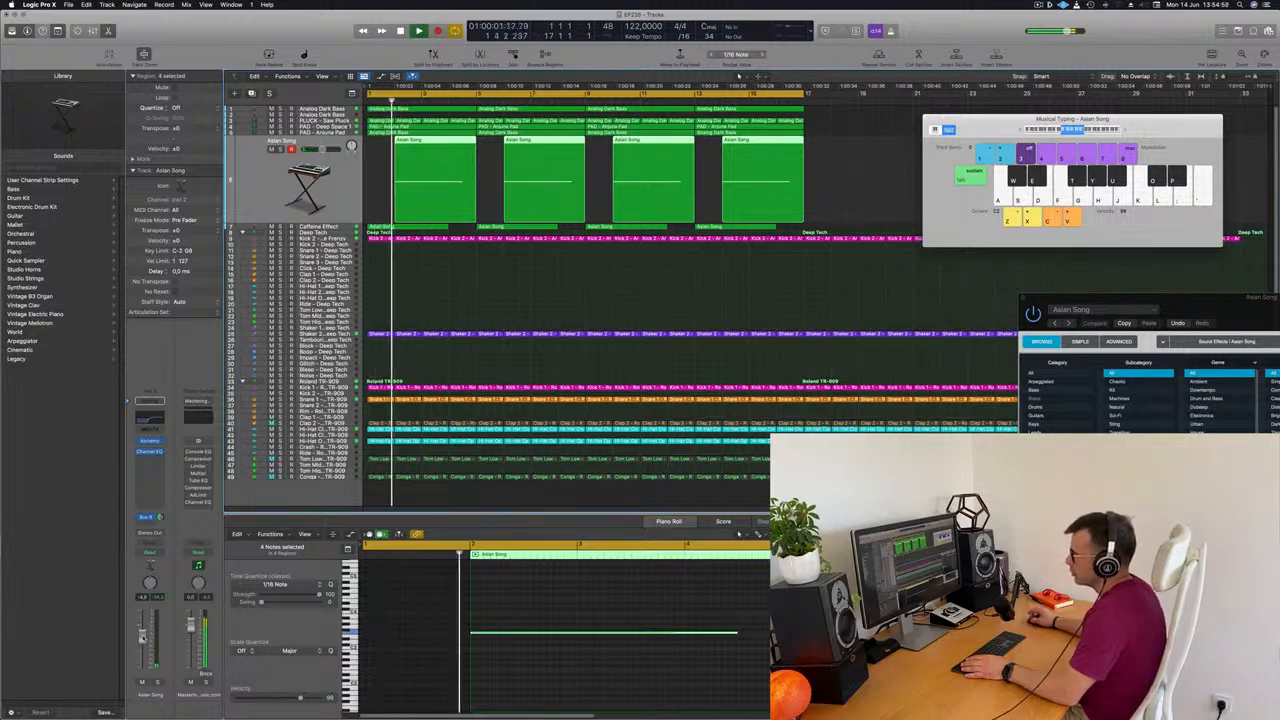
key("space")
key("space")
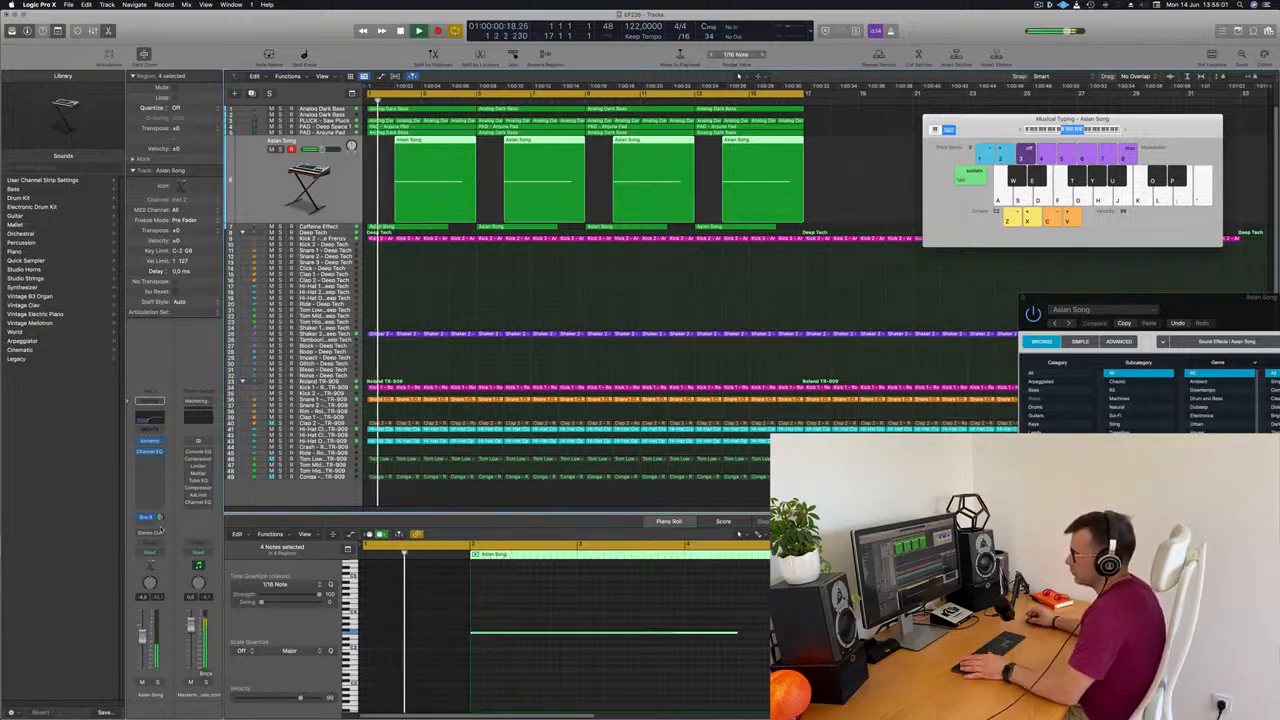
left_click(149, 462)
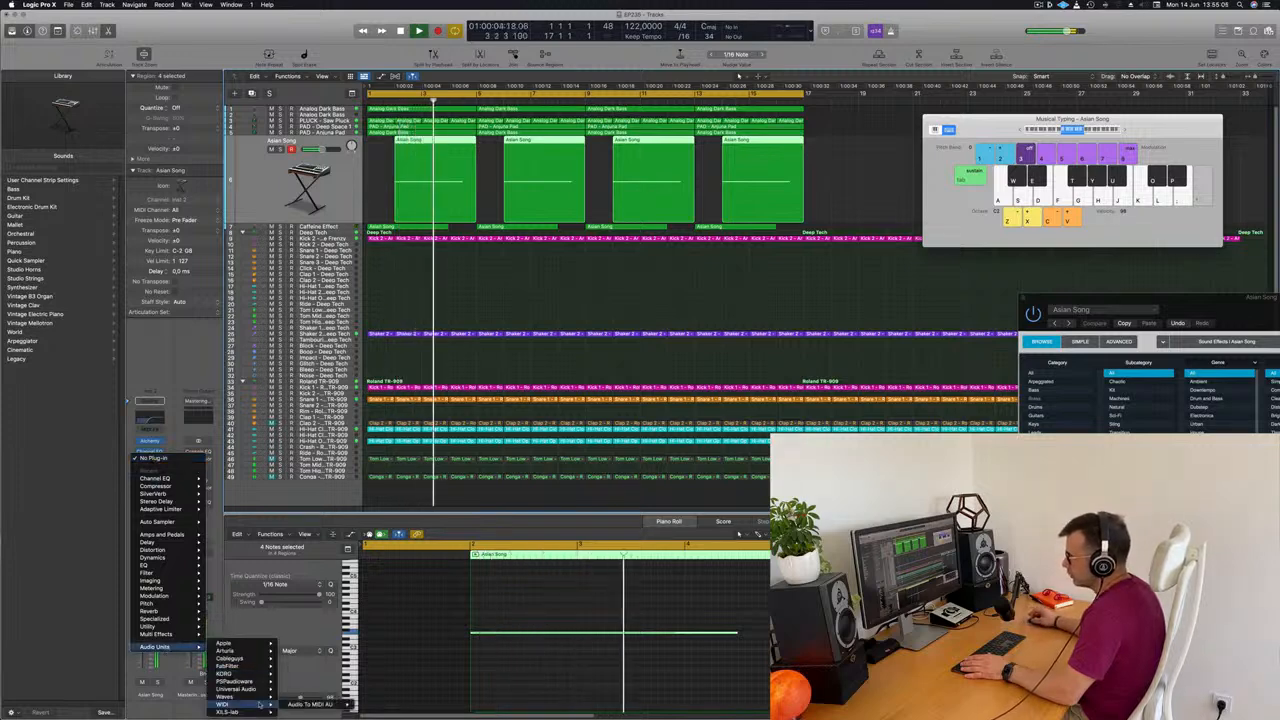
mouse_move(160, 634)
mouse_move(228, 642)
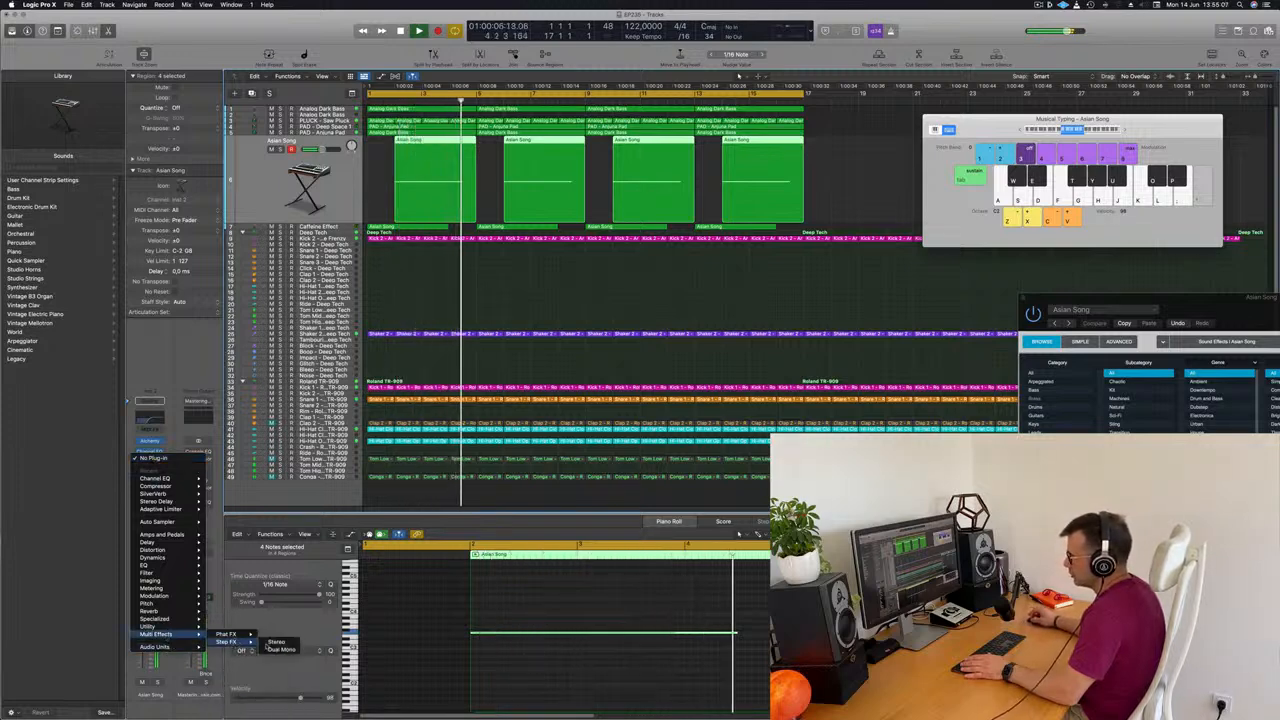
left_click(278, 642)
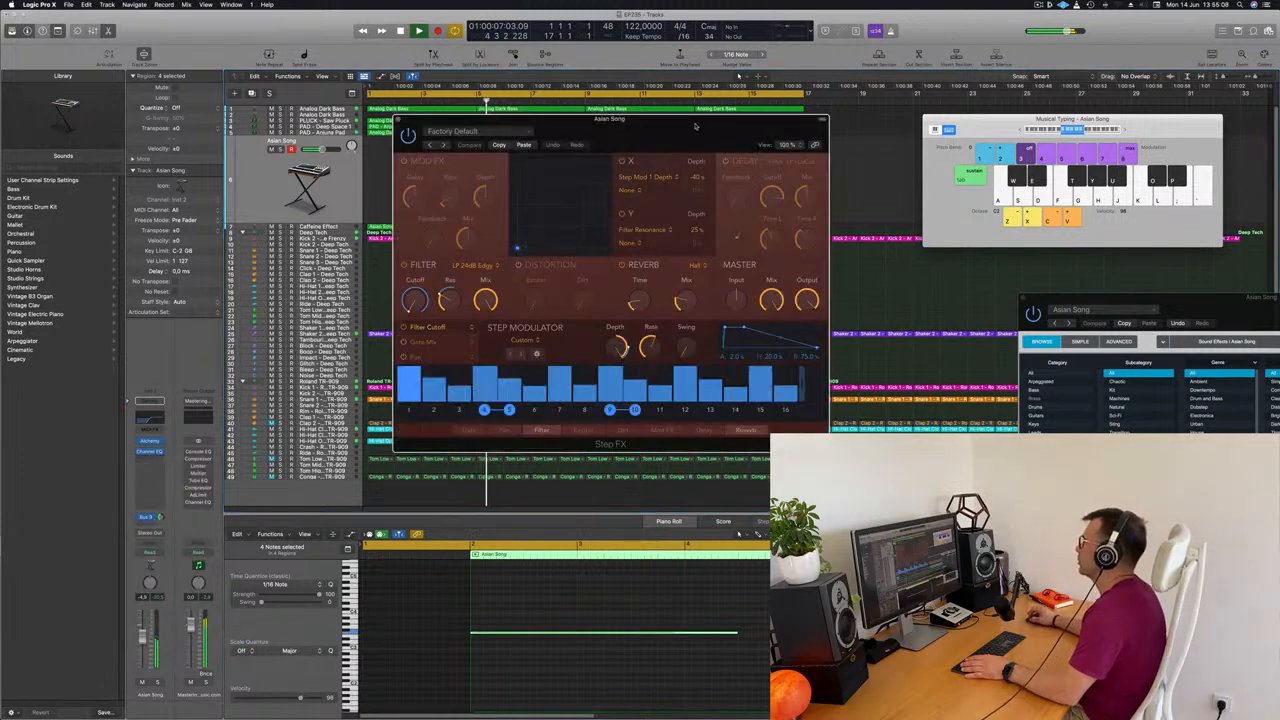
Switch the Asian Song track's Step FX preset to Broken Echoes, keeping its window clear of the regions
left_click_drag(940, 119, 847, 115)
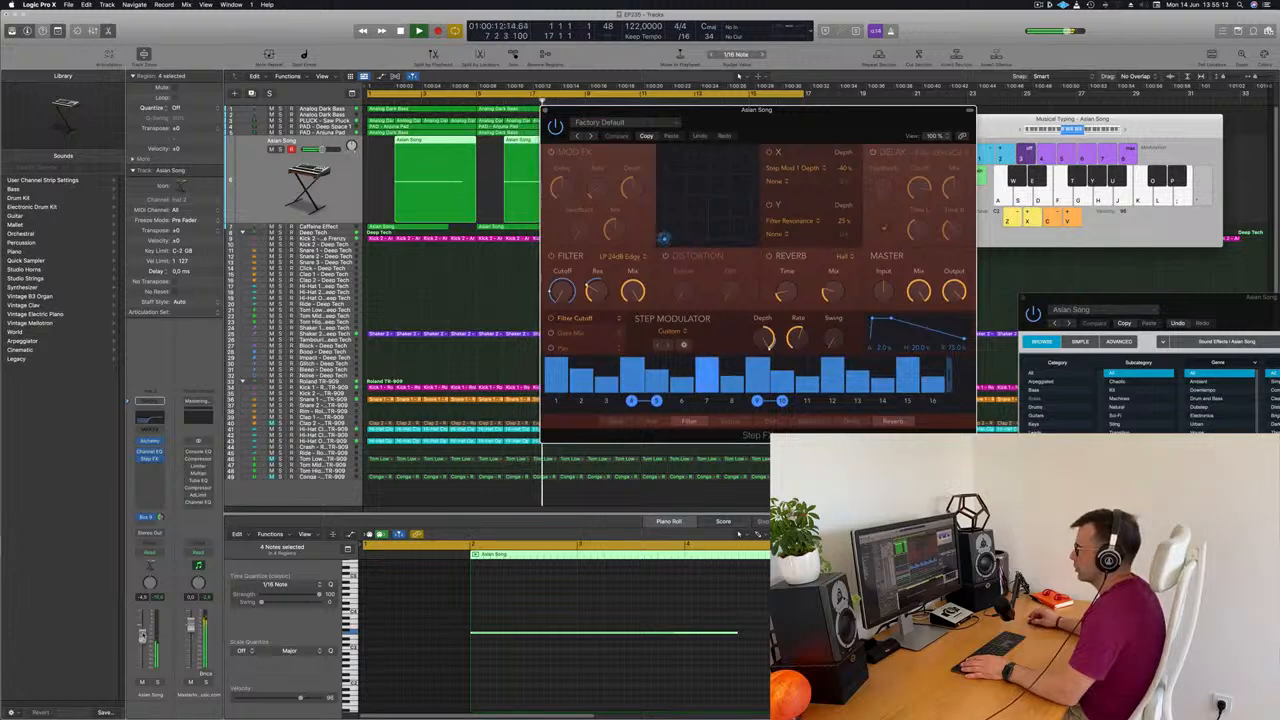
left_click(740, 116)
left_click_drag(790, 123, 894, 154)
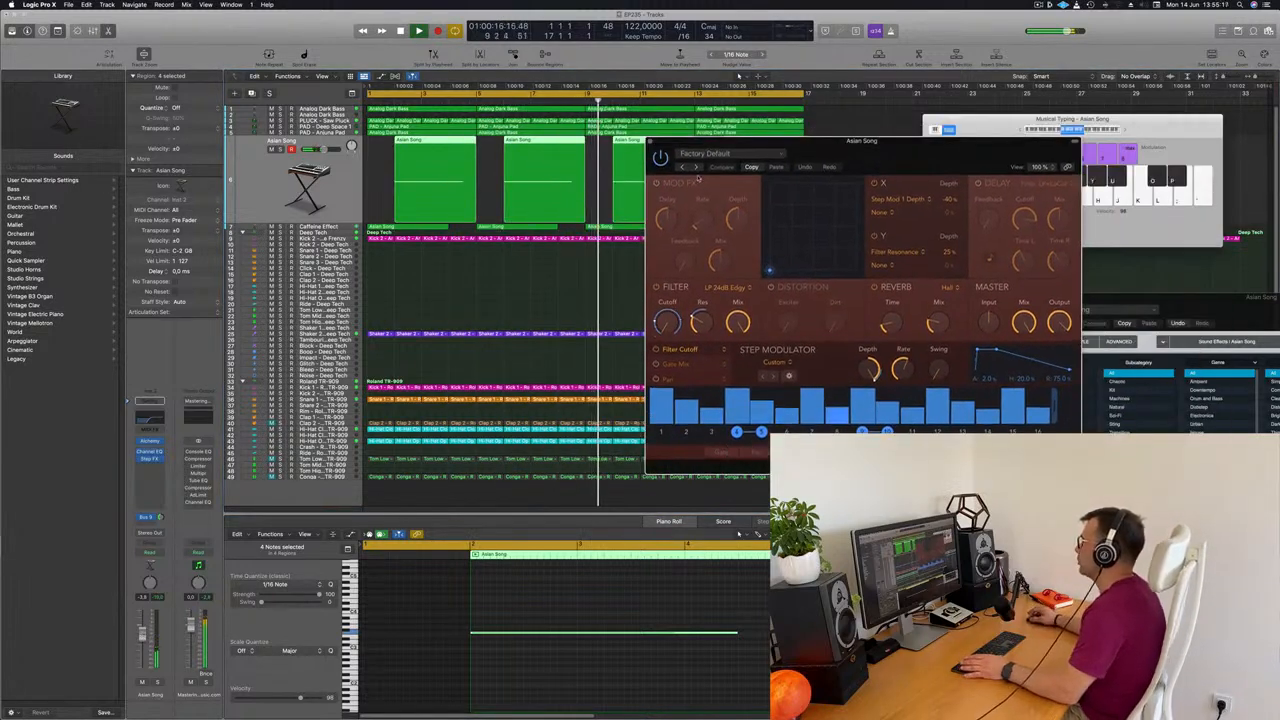
left_click(698, 168)
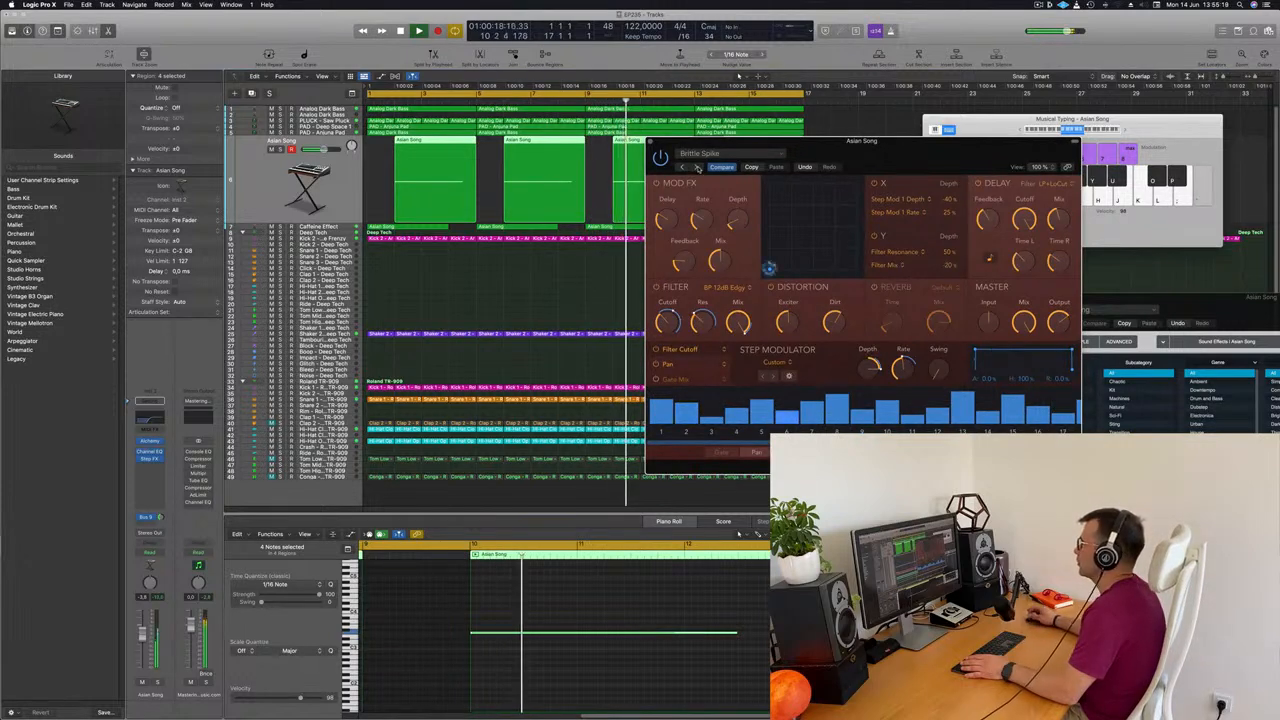
left_click(698, 168)
left_click_drag(915, 155, 1045, 155)
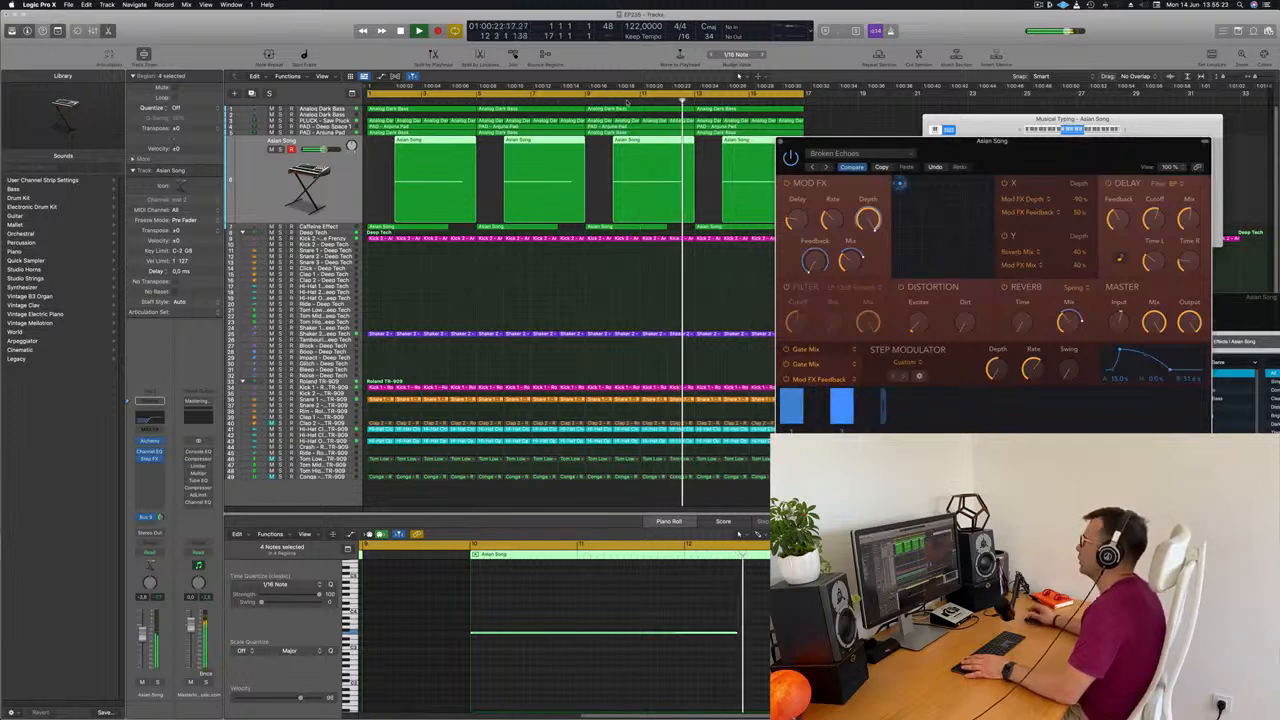
Lower the Asian Song track's volume to about -4.4 dB and close the Step FX window
left_click_drag(142, 638, 141, 643)
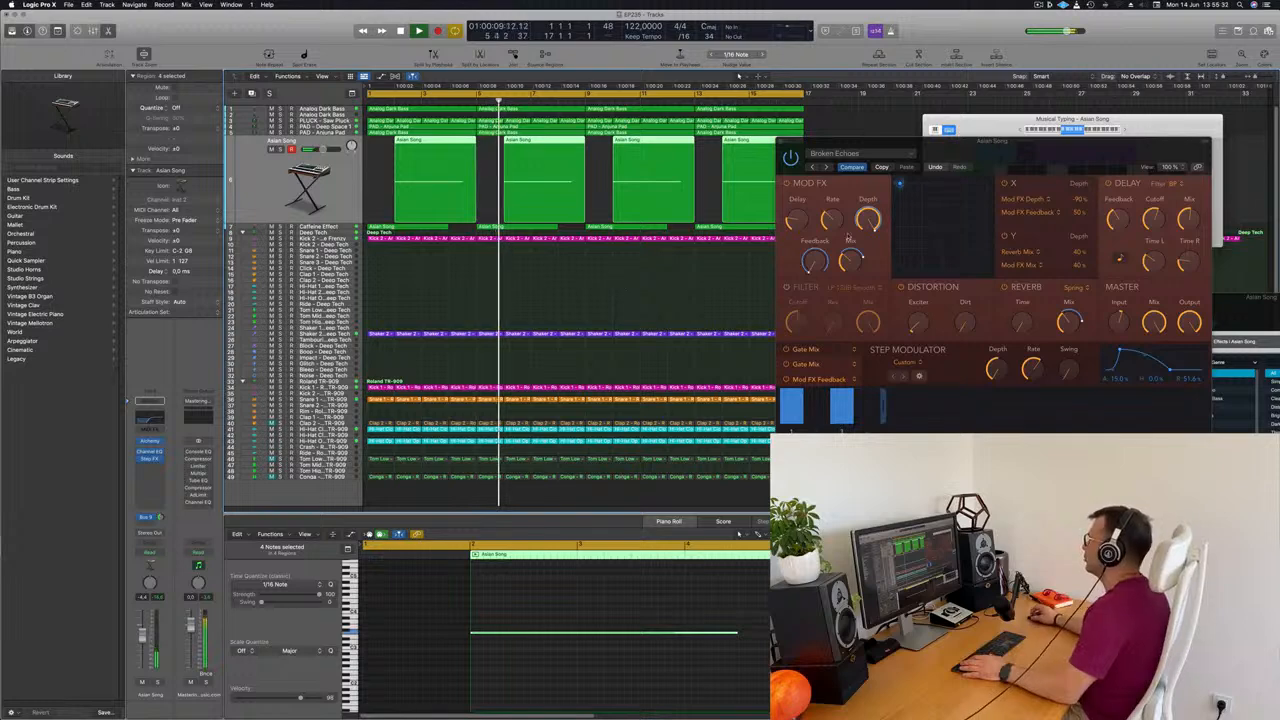
left_click_drag(1010, 168, 882, 219)
left_click(653, 194)
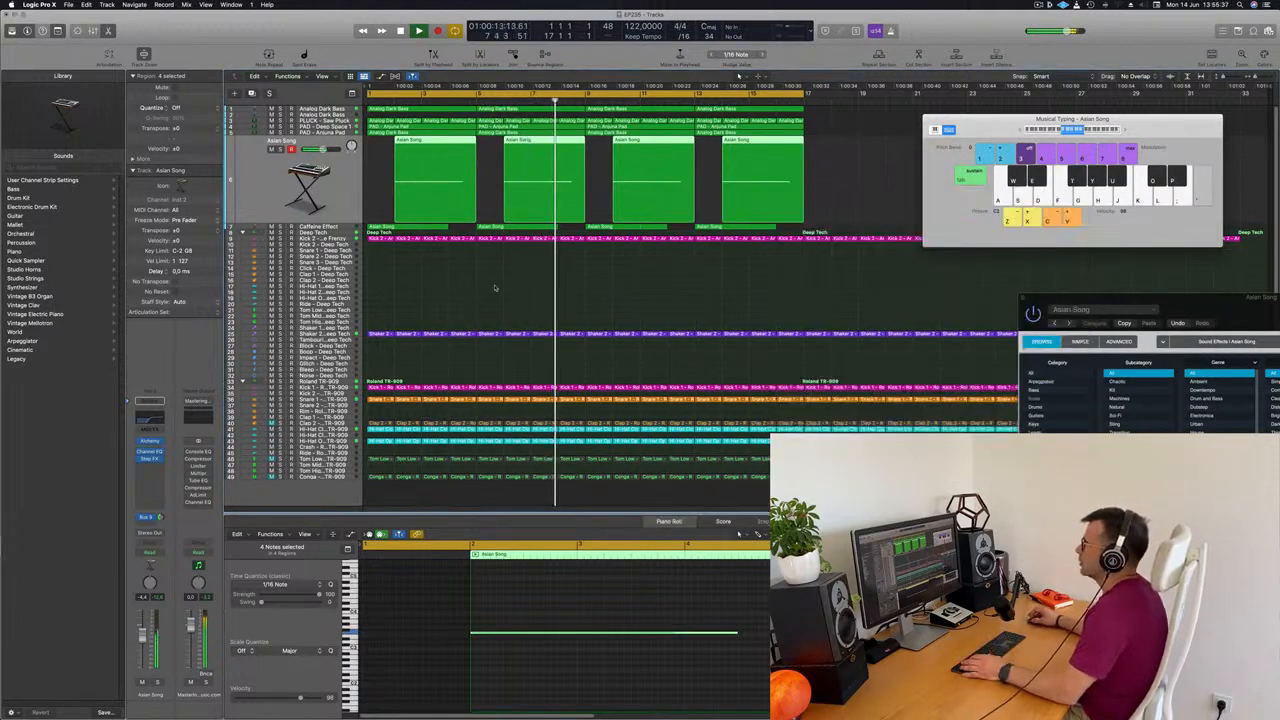
Adjust the Caffeine Effect track's reverb send level and lower the track's volume while replaying from the start
left_click(346, 228)
key("Return")
key("Return")
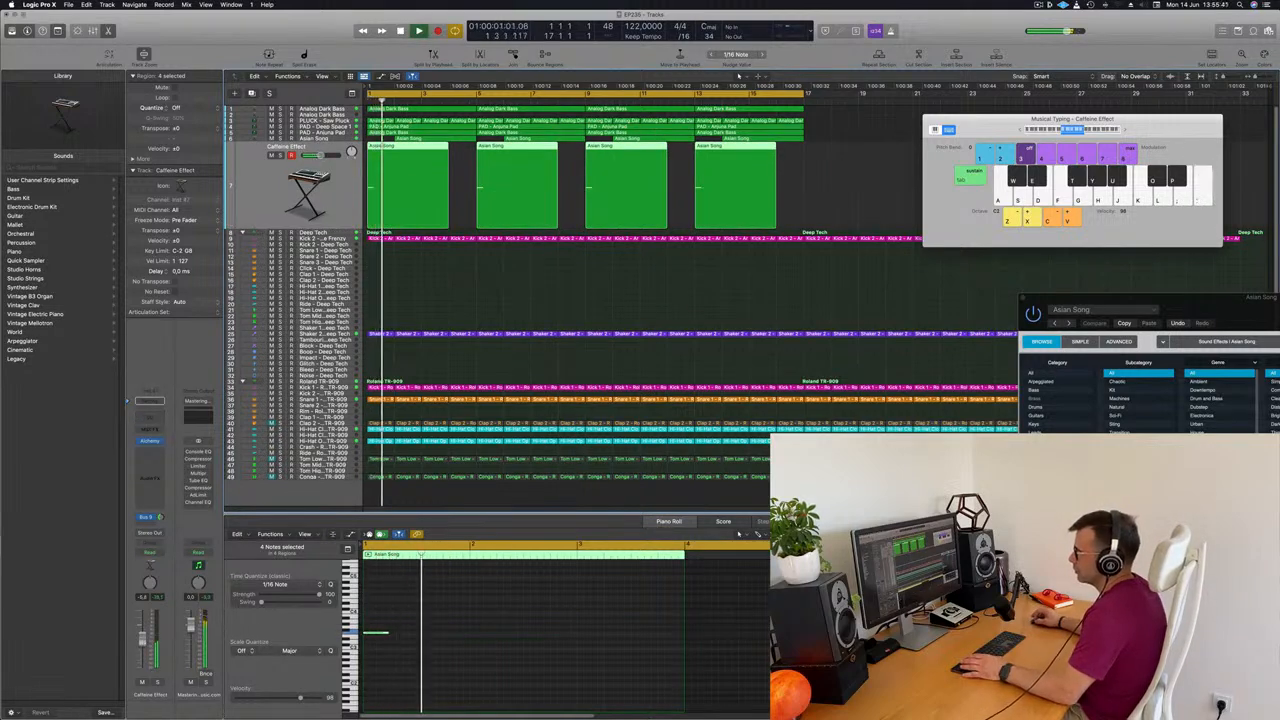
key("Return")
left_click_drag(161, 518, 160, 508)
key("Return")
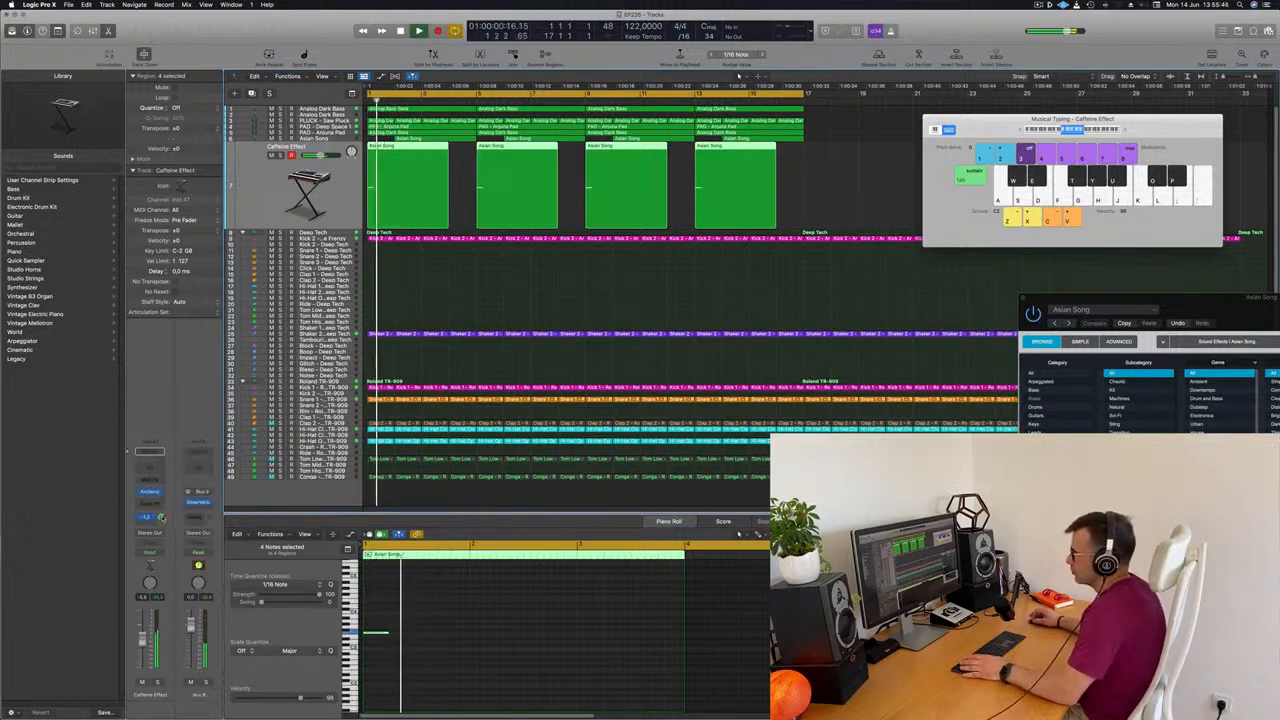
key("Return")
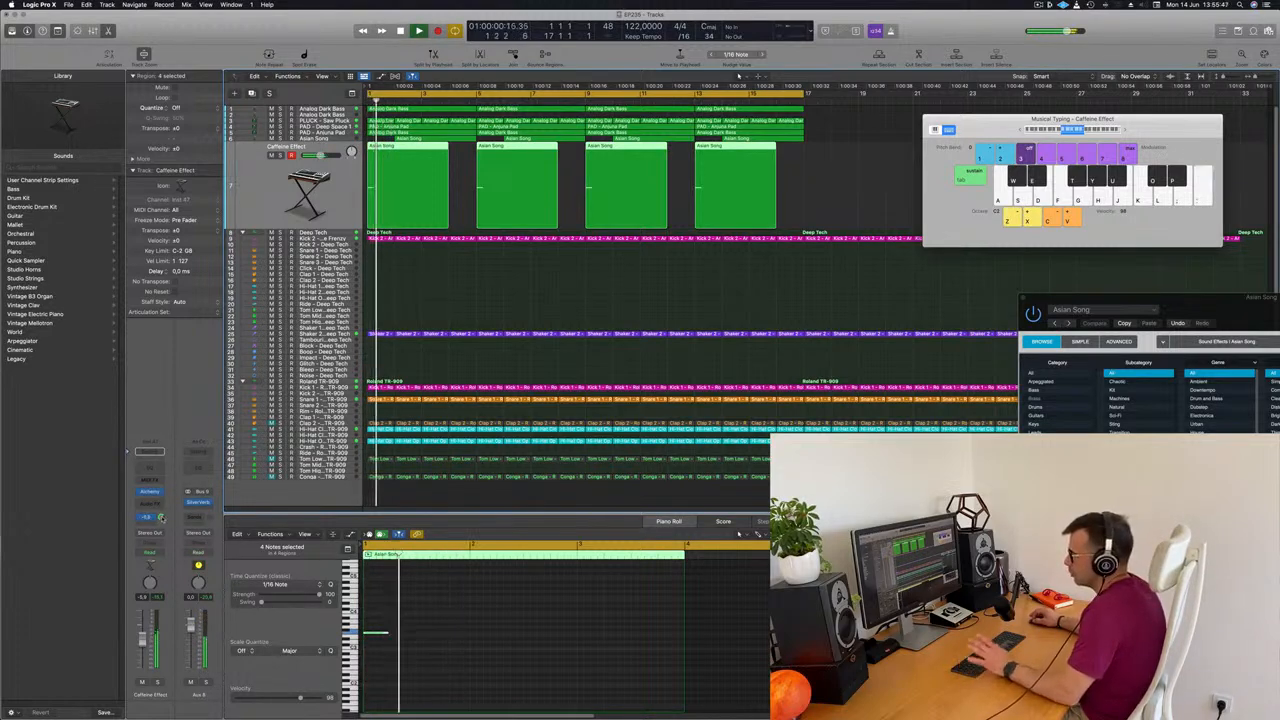
key("Return")
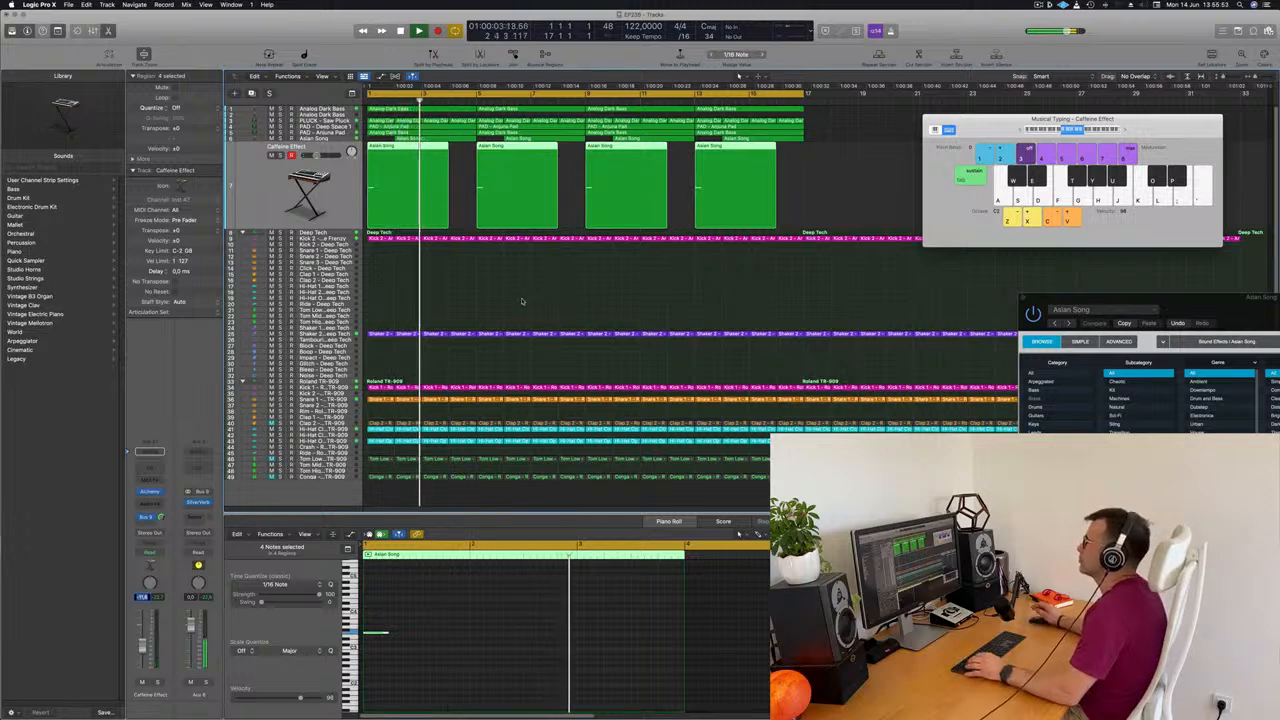
Select the PAD - Deep Space 1 track, close Musical Typing and show the Mixer
left_click(446, 168)
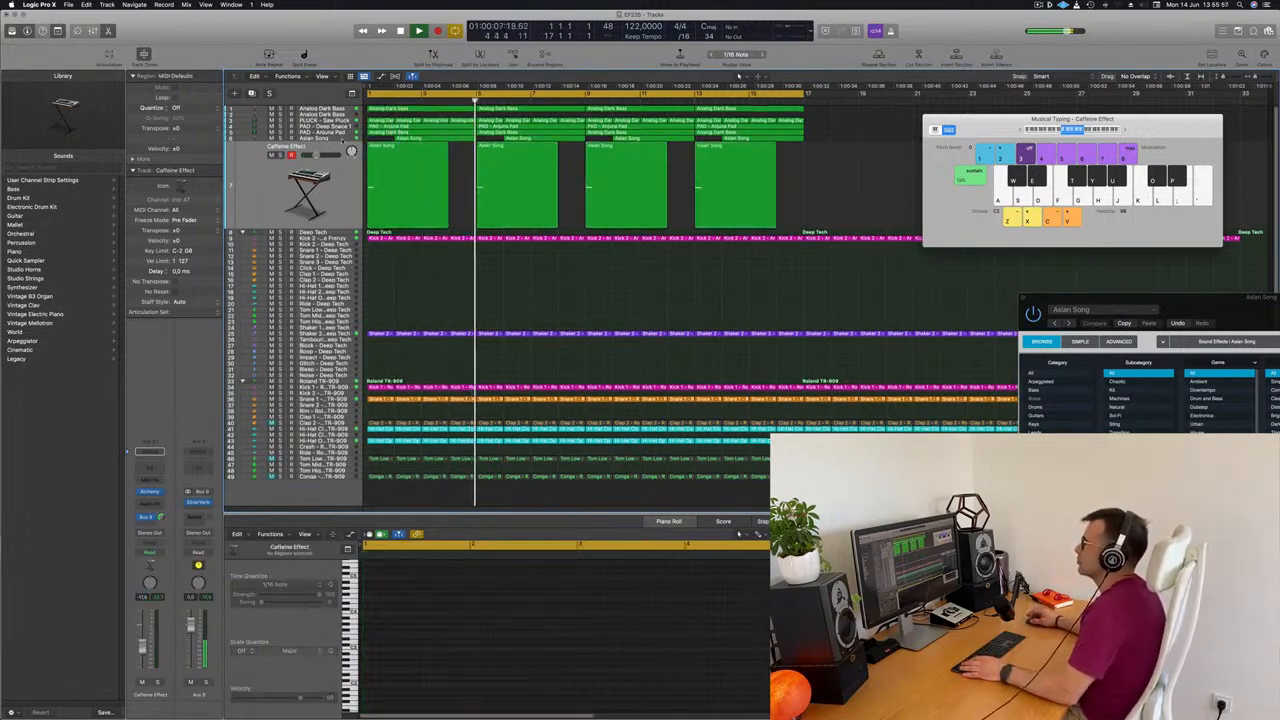
key("Up")
key("Return")
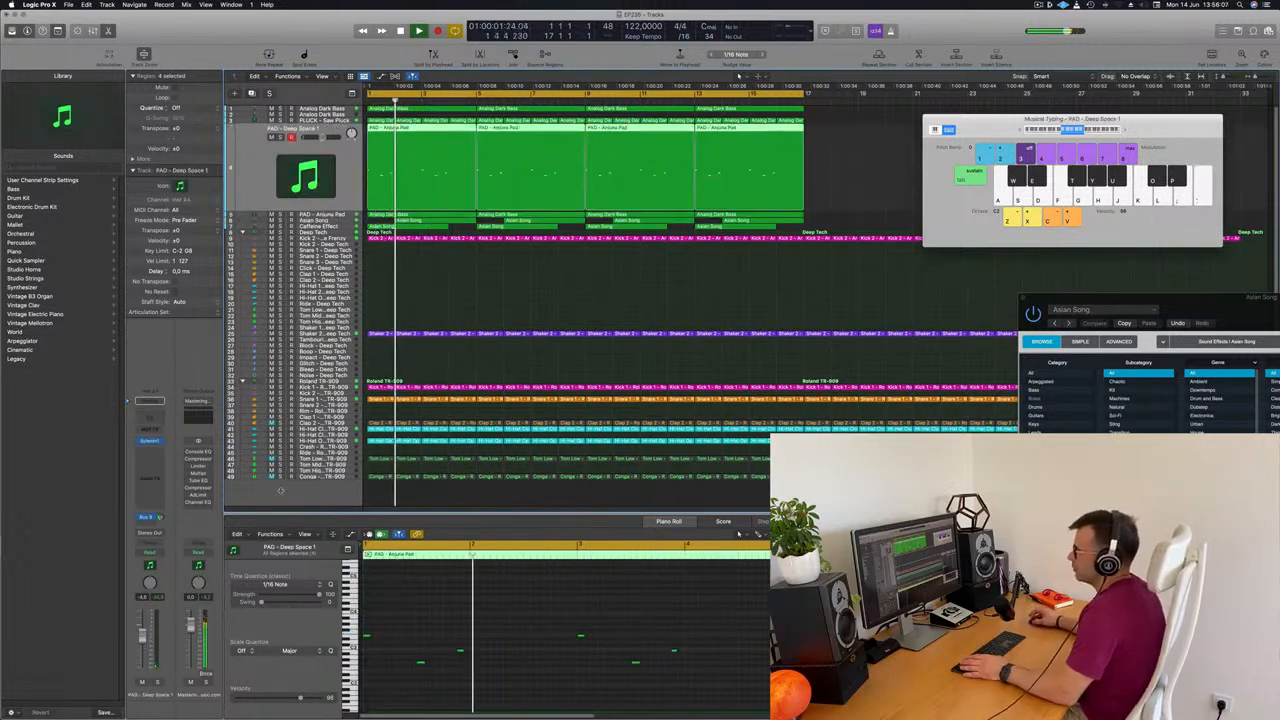
left_click(640, 295)
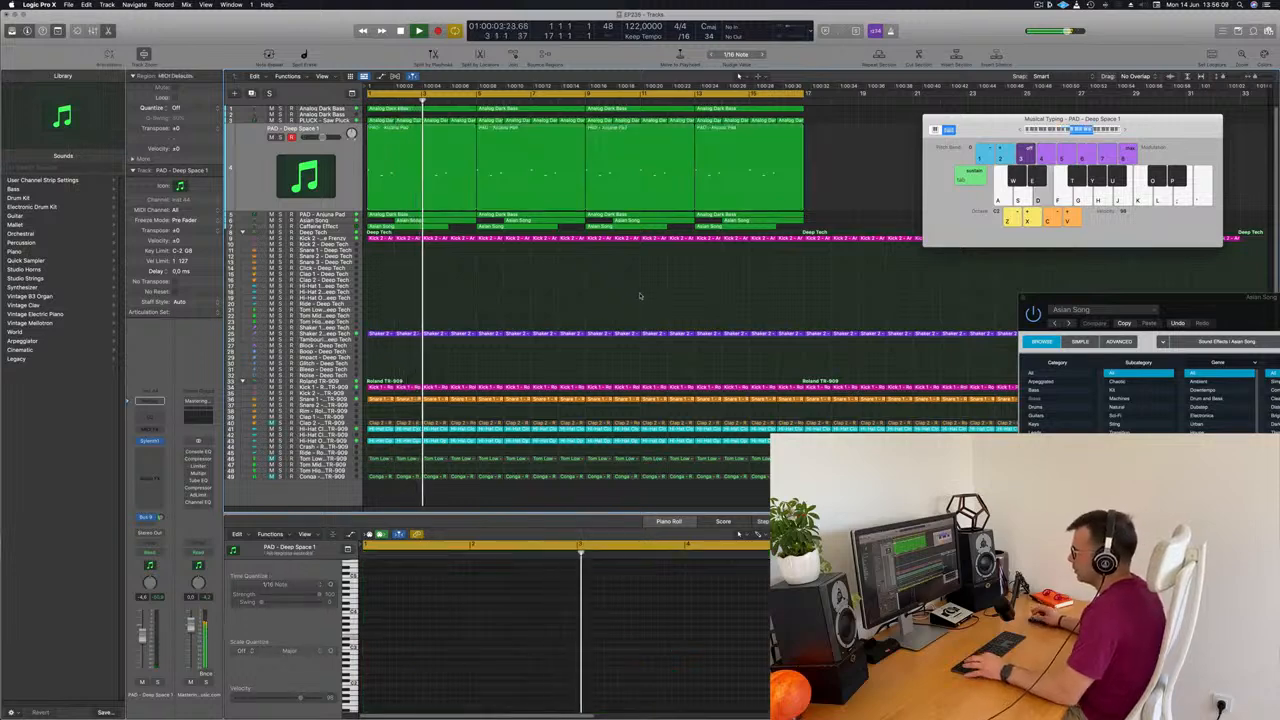
key("super+k")
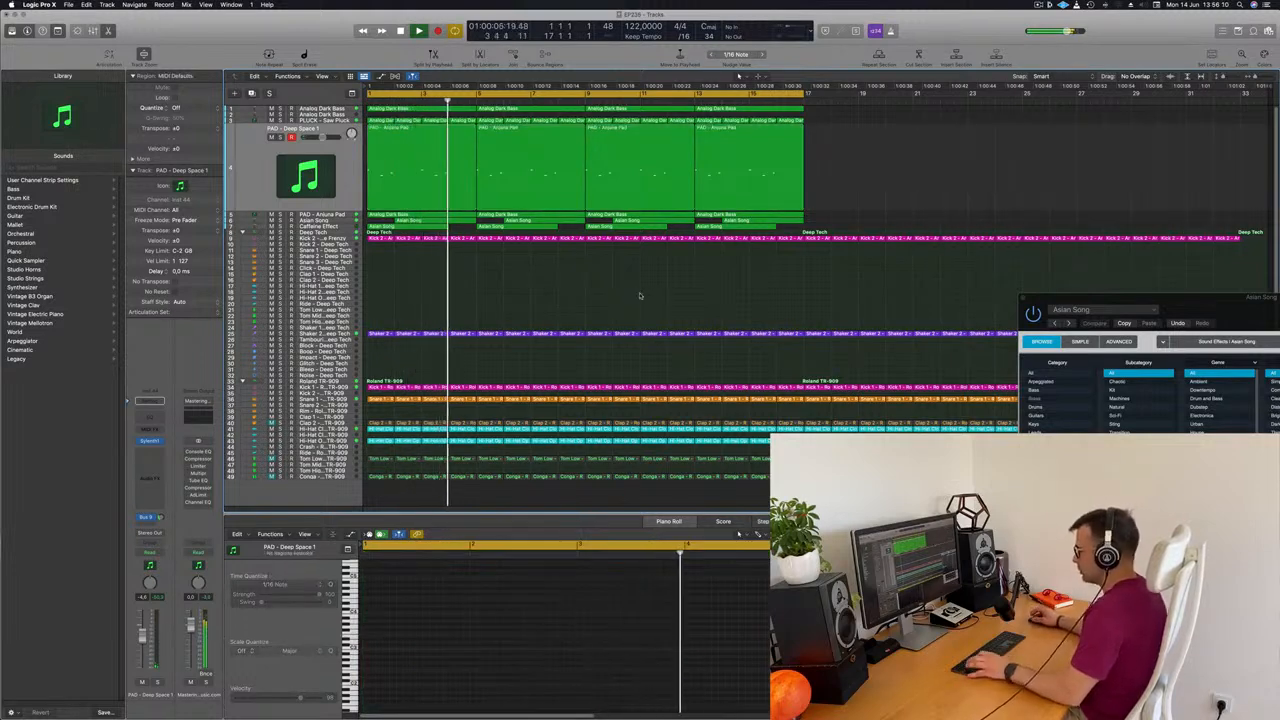
key("x")
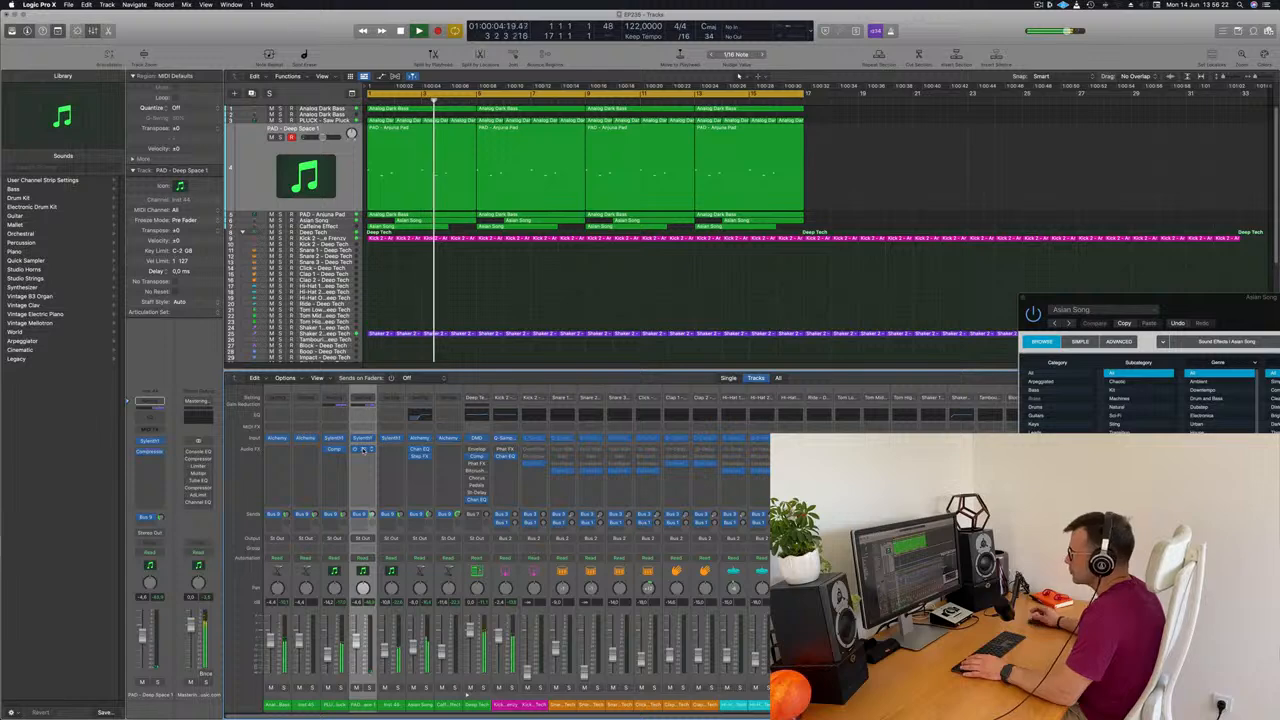
Check the side-chained Compressor on PAD - Deep Space 1 with the track soloed, closing its window and unsoloing when done
left_click(363, 450)
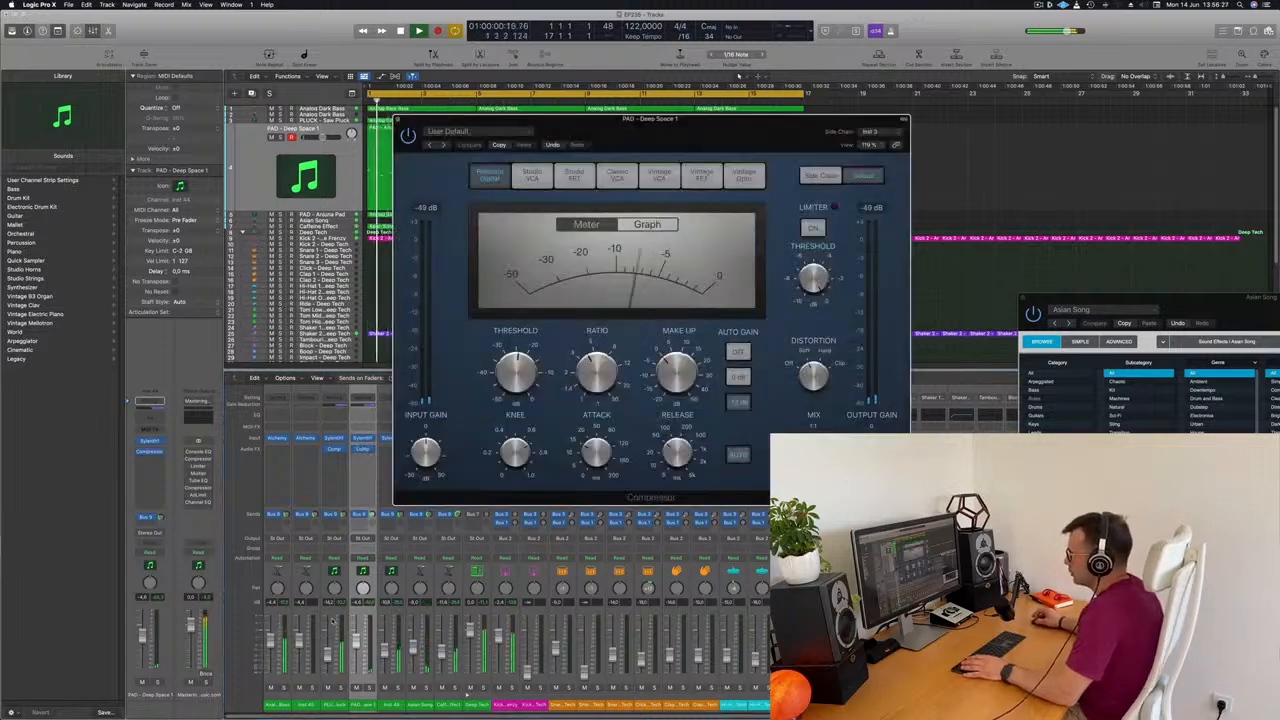
left_click(368, 688)
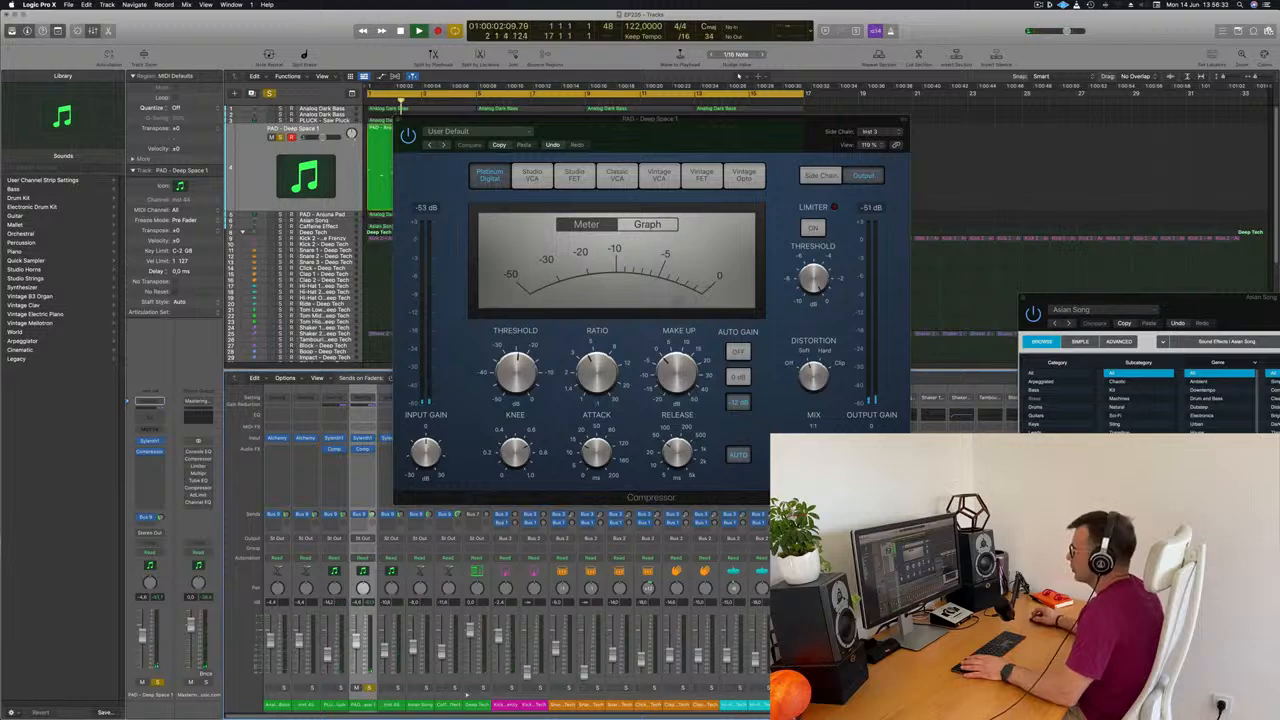
left_click_drag(421, 123, 481, 187)
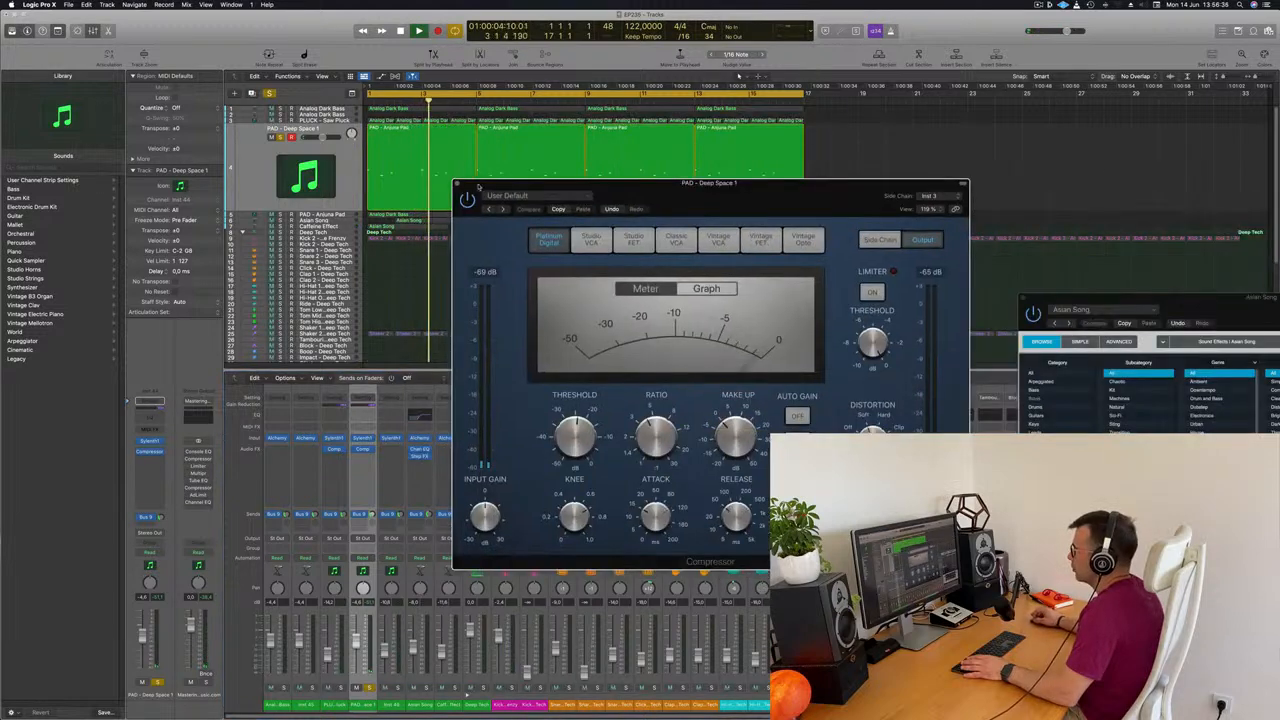
left_click(457, 183)
key("Return")
left_click(300, 150)
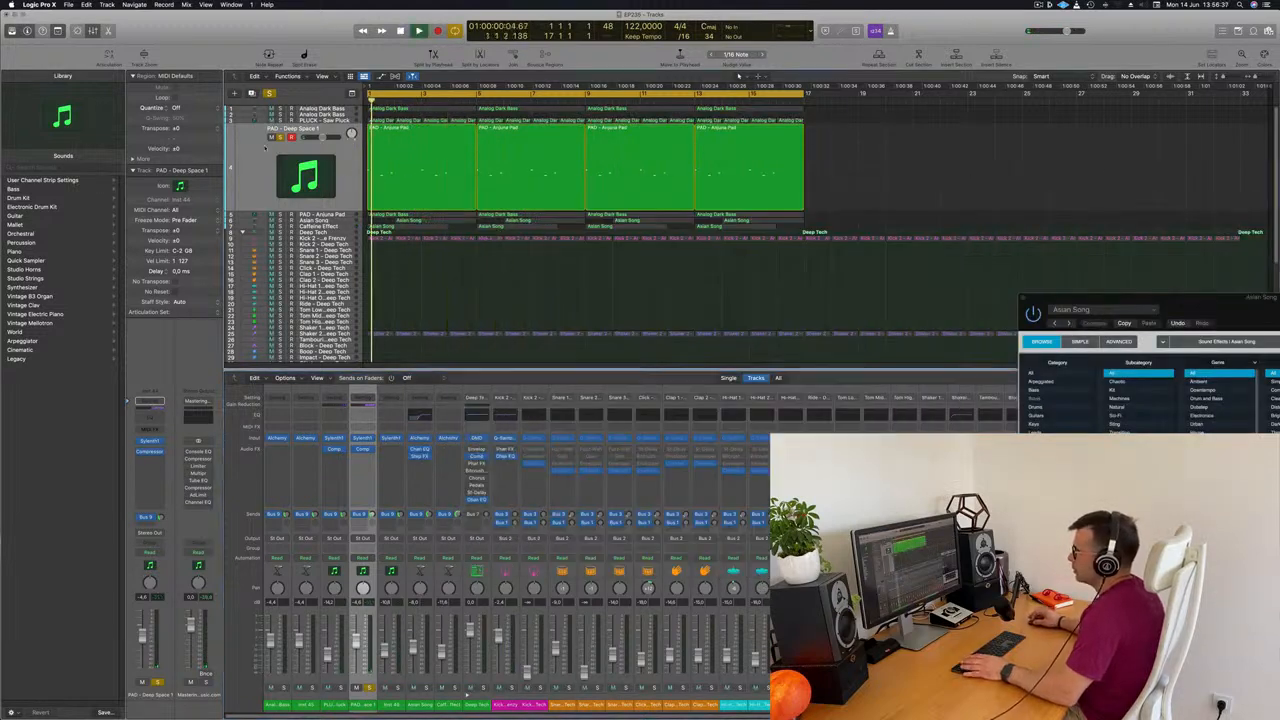
left_click(281, 138)
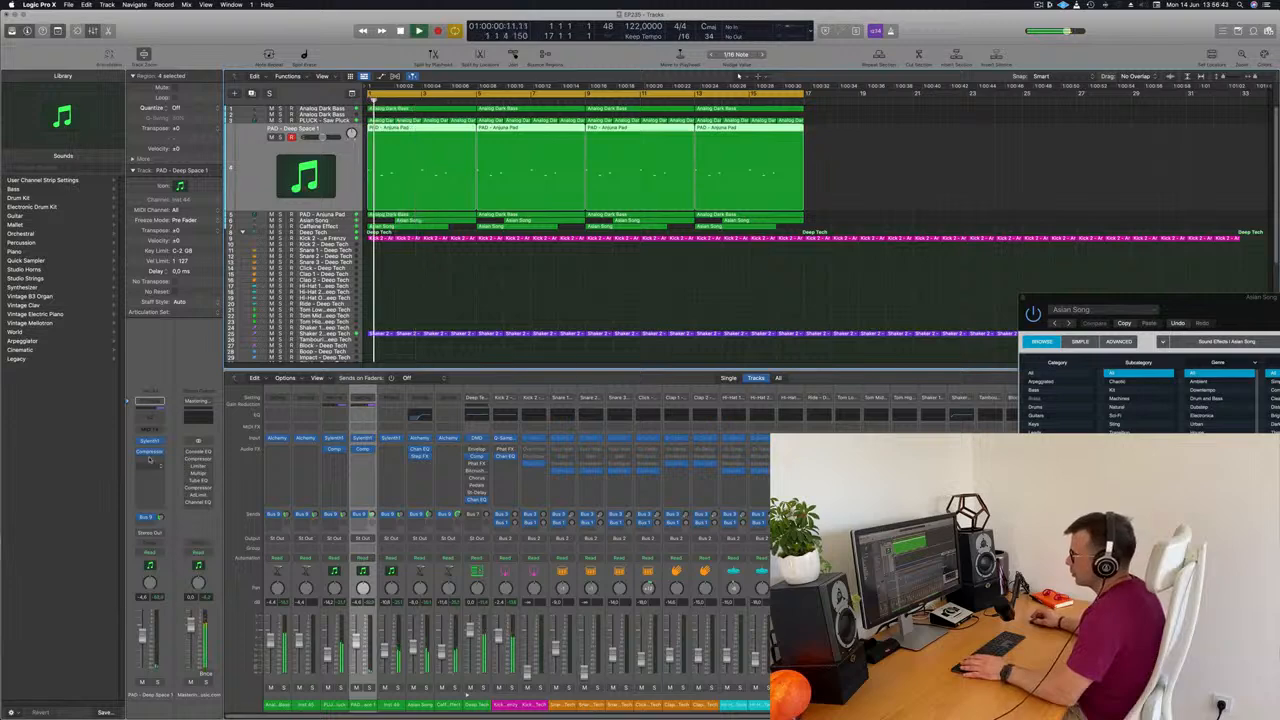
Change the Sylenth1 preset of PAD - Deep Space 1 to PAD - Anjuna Pad and close the plug-in window
left_click(149, 441)
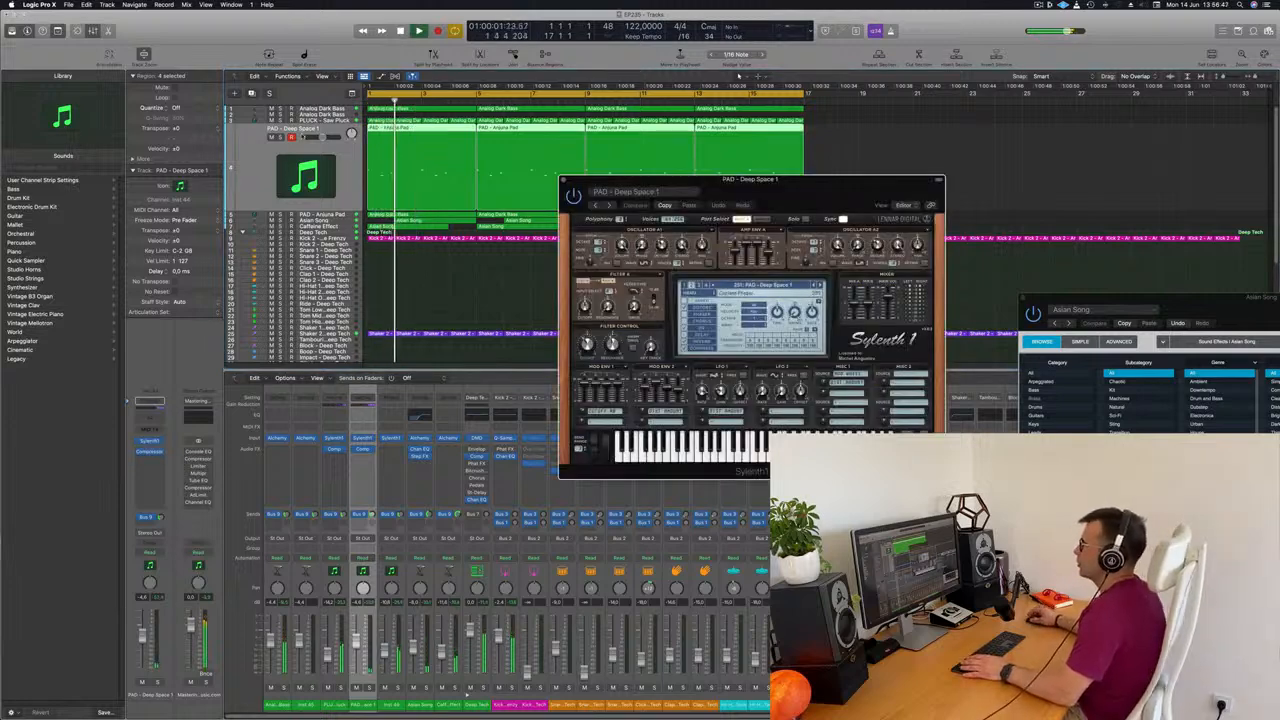
left_click(331, 121)
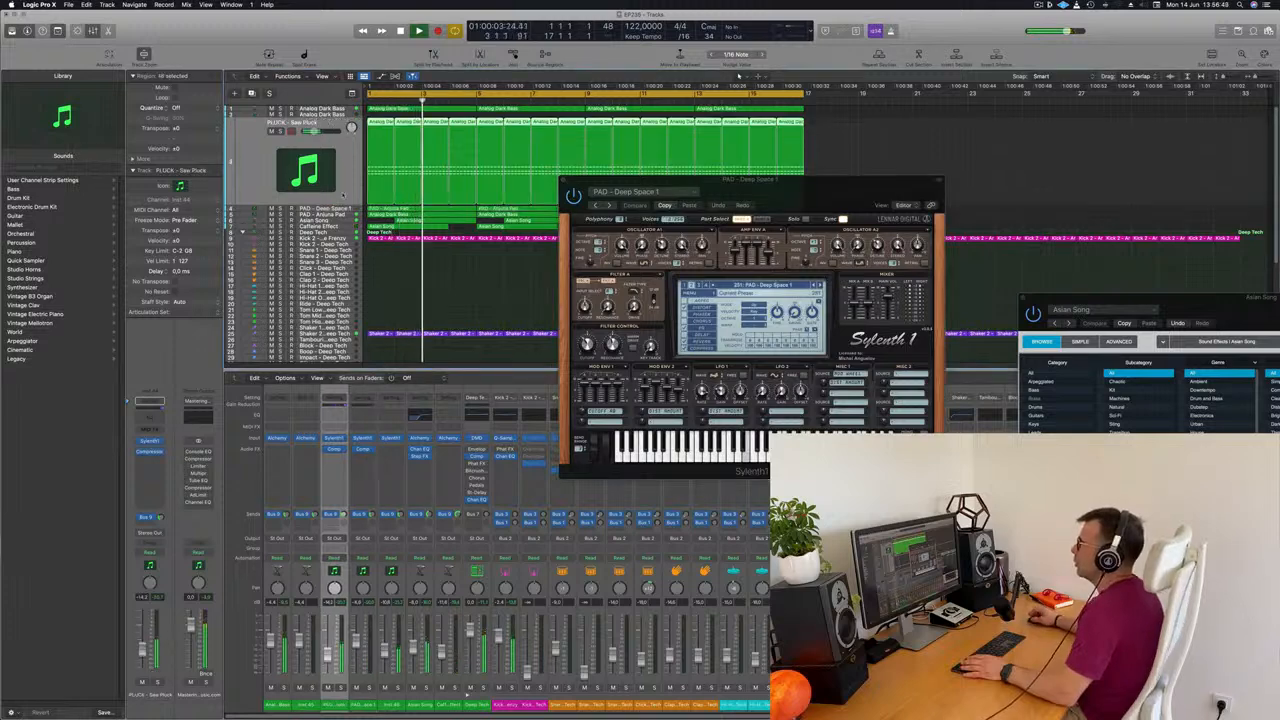
key("Down")
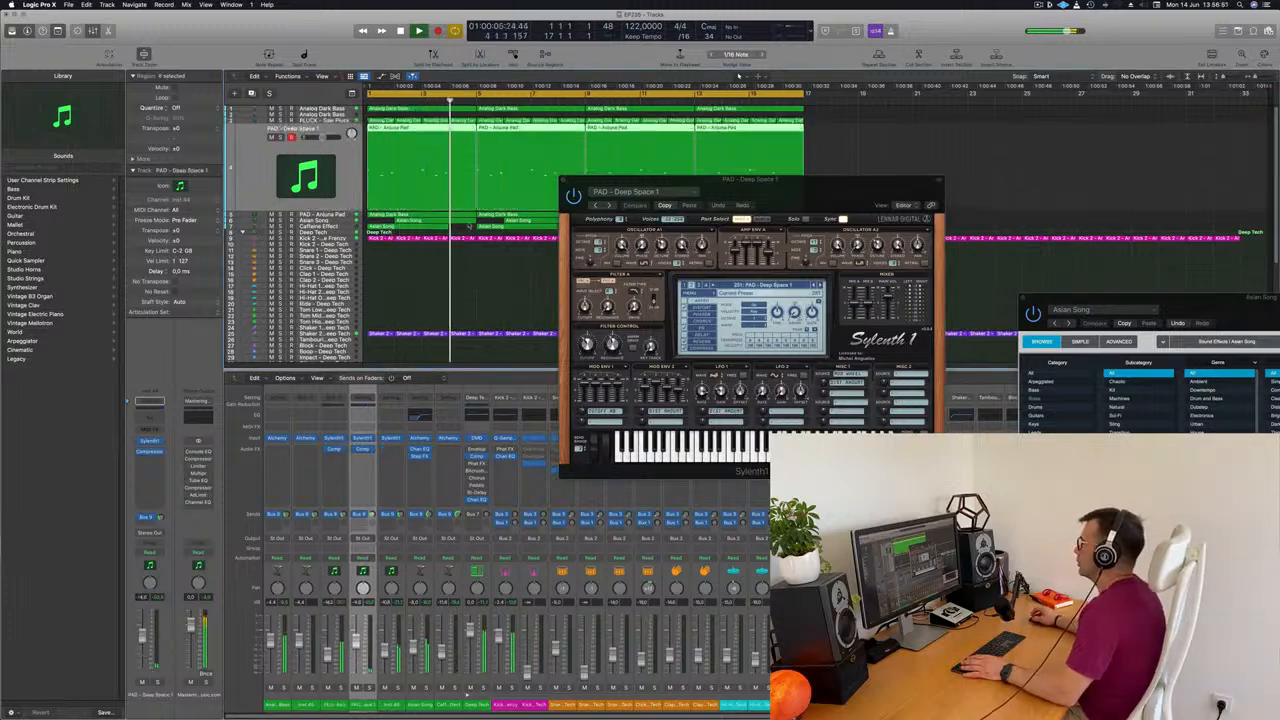
left_click(795, 287)
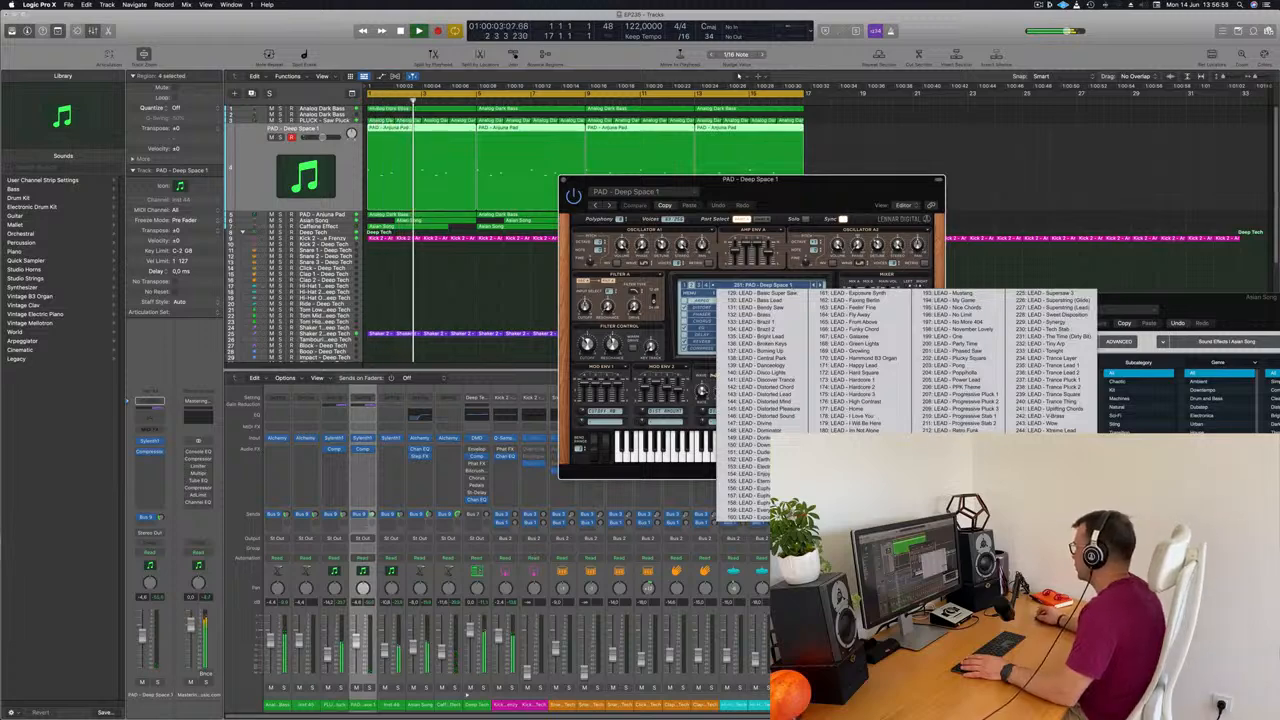
left_click(1050, 452)
key("space")
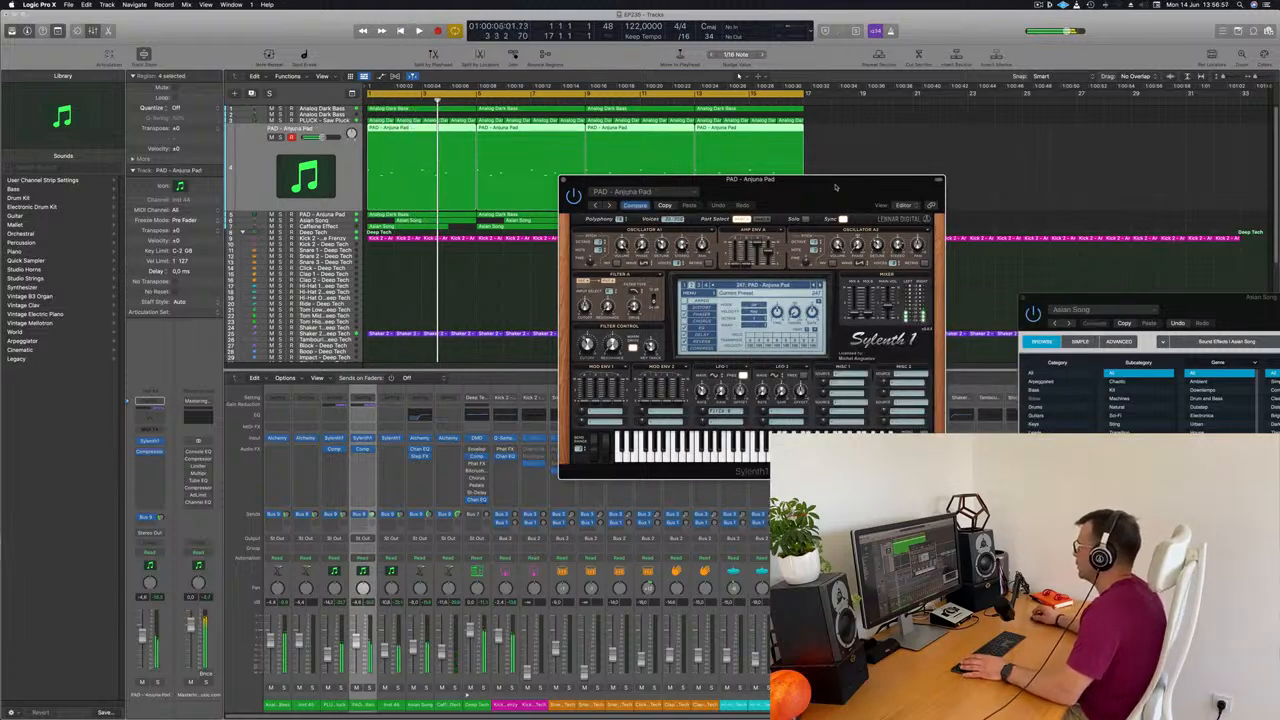
left_click_drag(887, 183, 1107, 150)
left_click(339, 182)
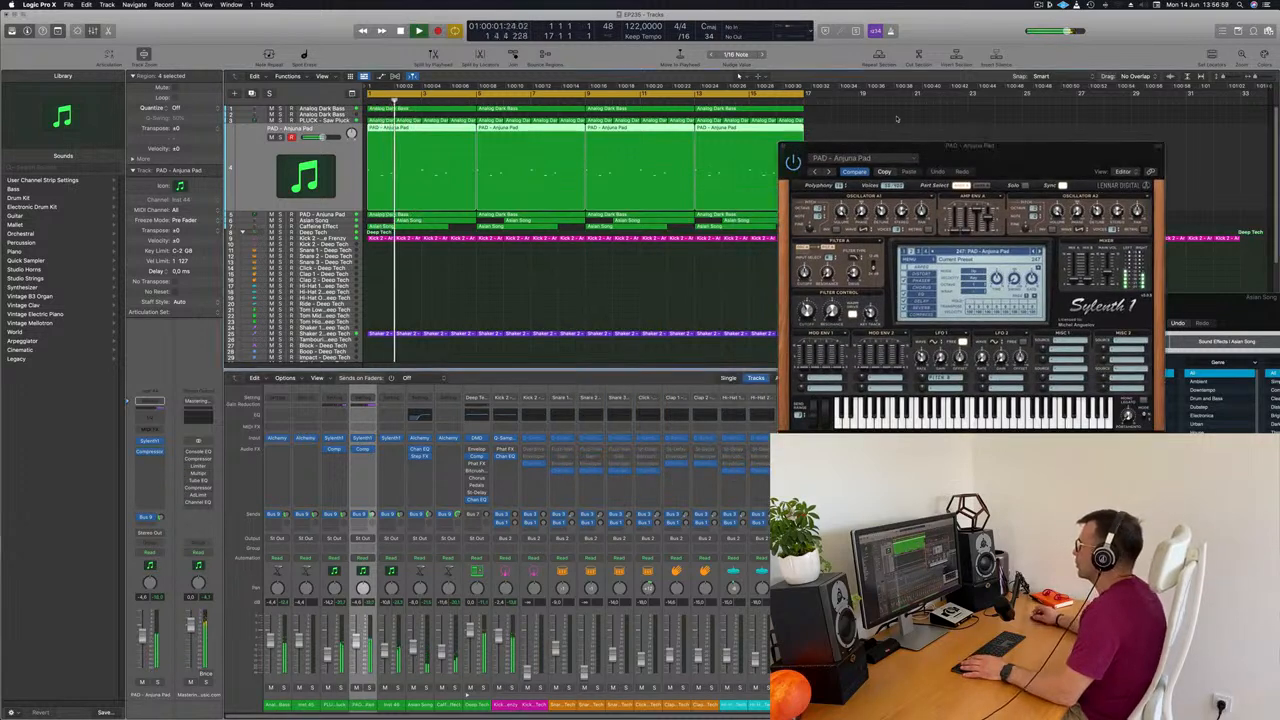
left_click(784, 147)
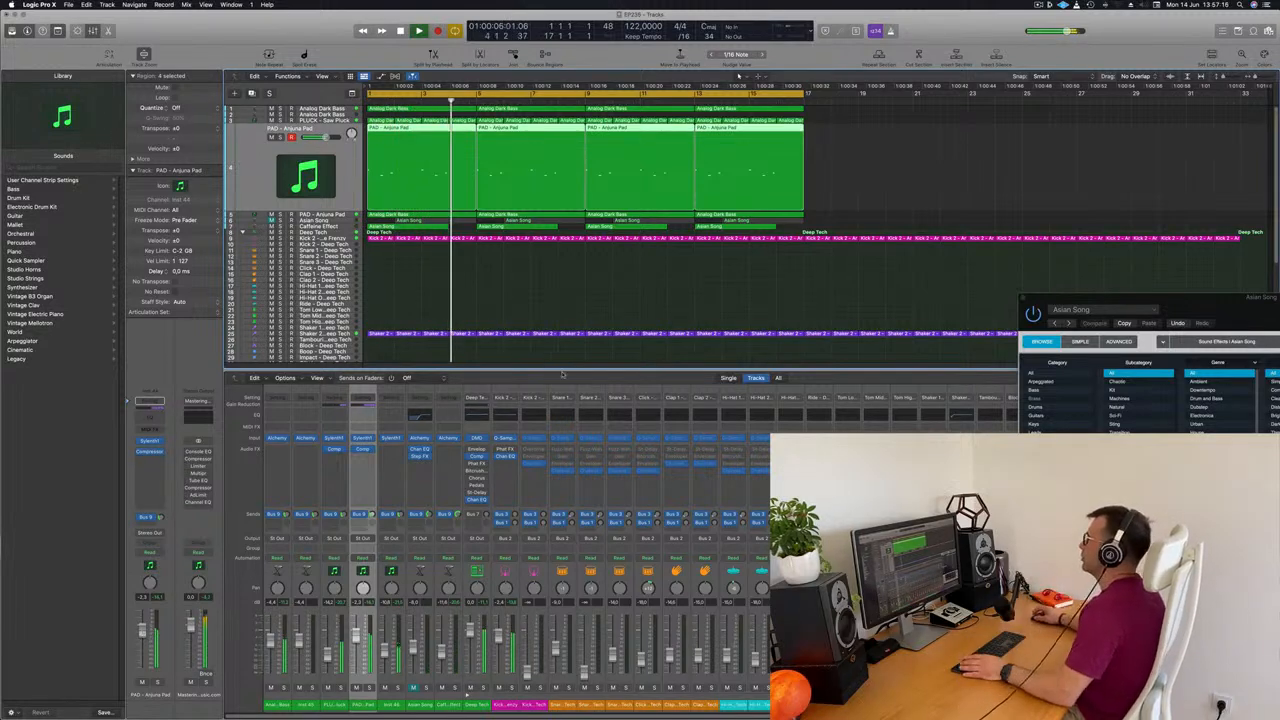
Copy all the bass, pluck, pad and sound-effect regions of bars 1 to 16 to bar 17
left_click_drag(814, 108, 381, 229)
left_click_drag(418, 111, 851, 118)
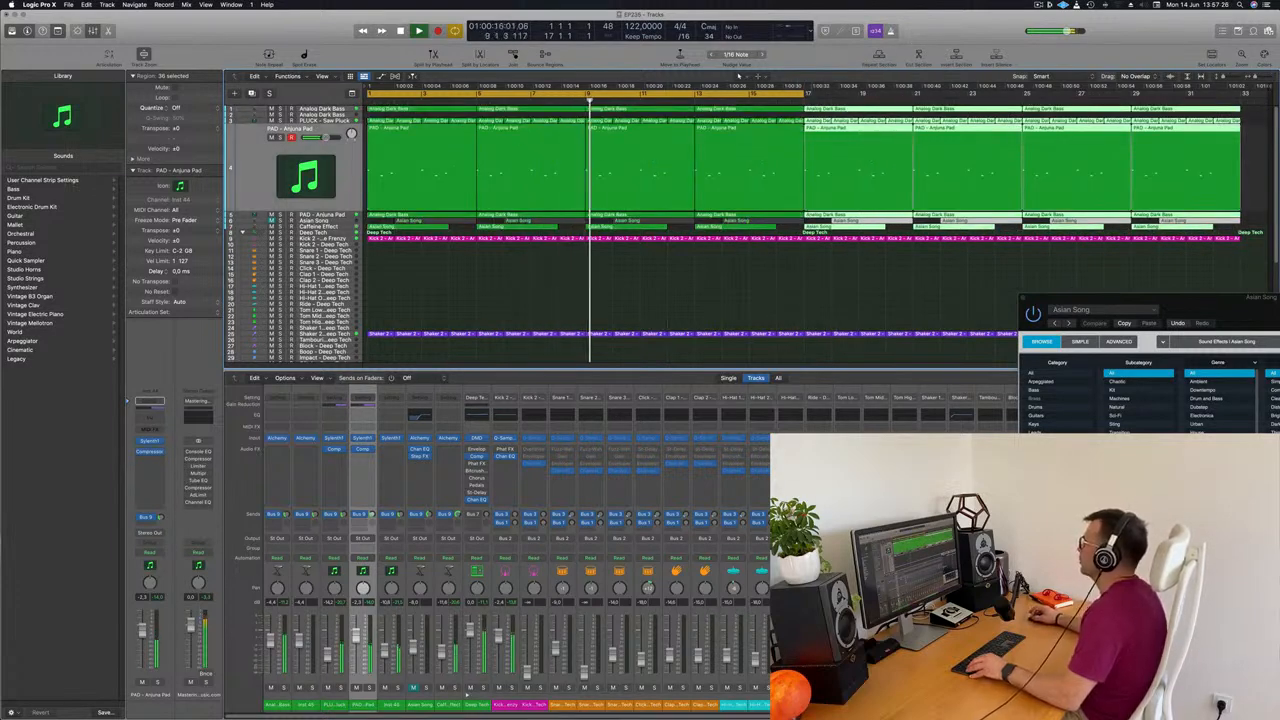
Restart playback from the beginning and delete the Caffeine Effect track's region at bar 1
left_click(435, 298)
key("Return")
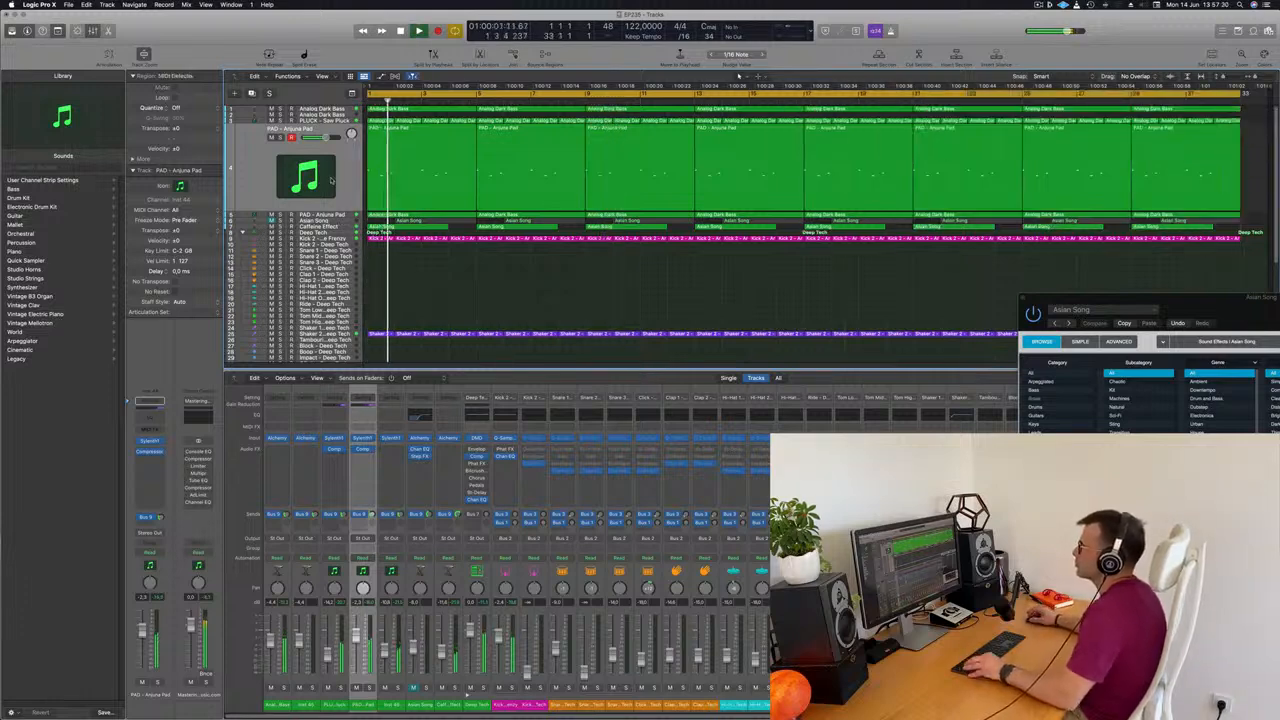
left_click(339, 227)
key("space")
left_click(410, 146)
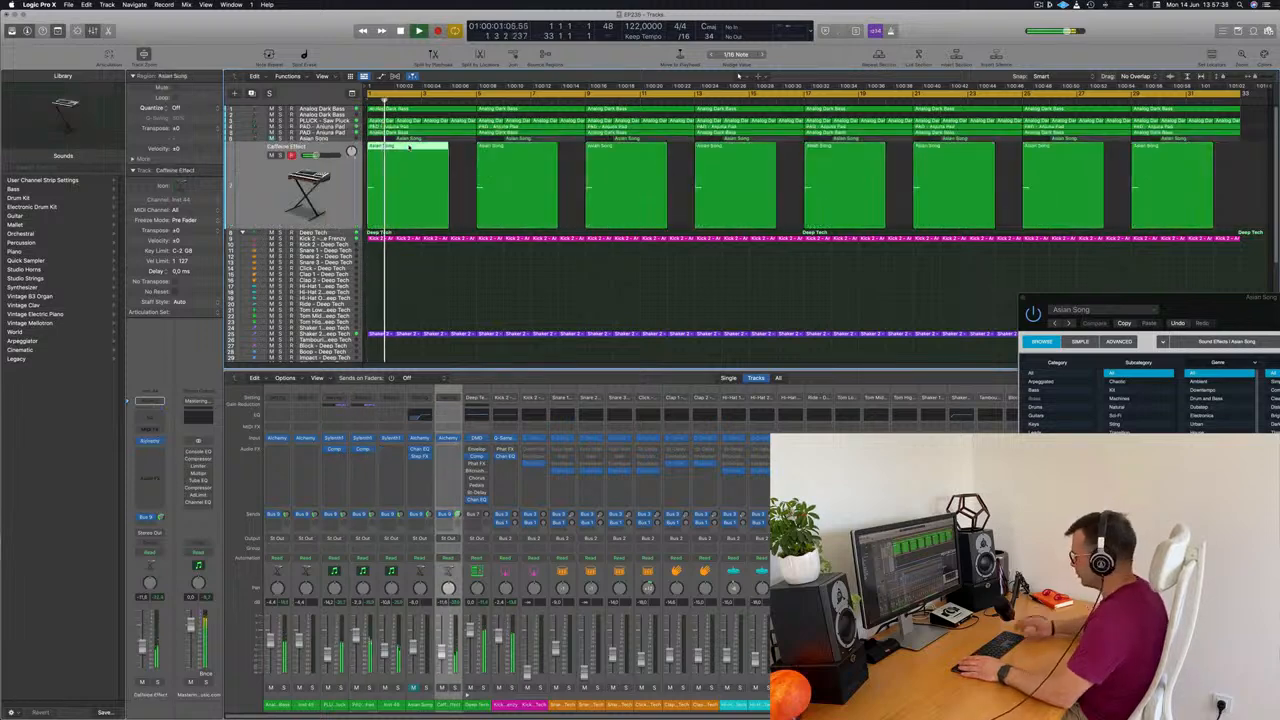
key("Delete")
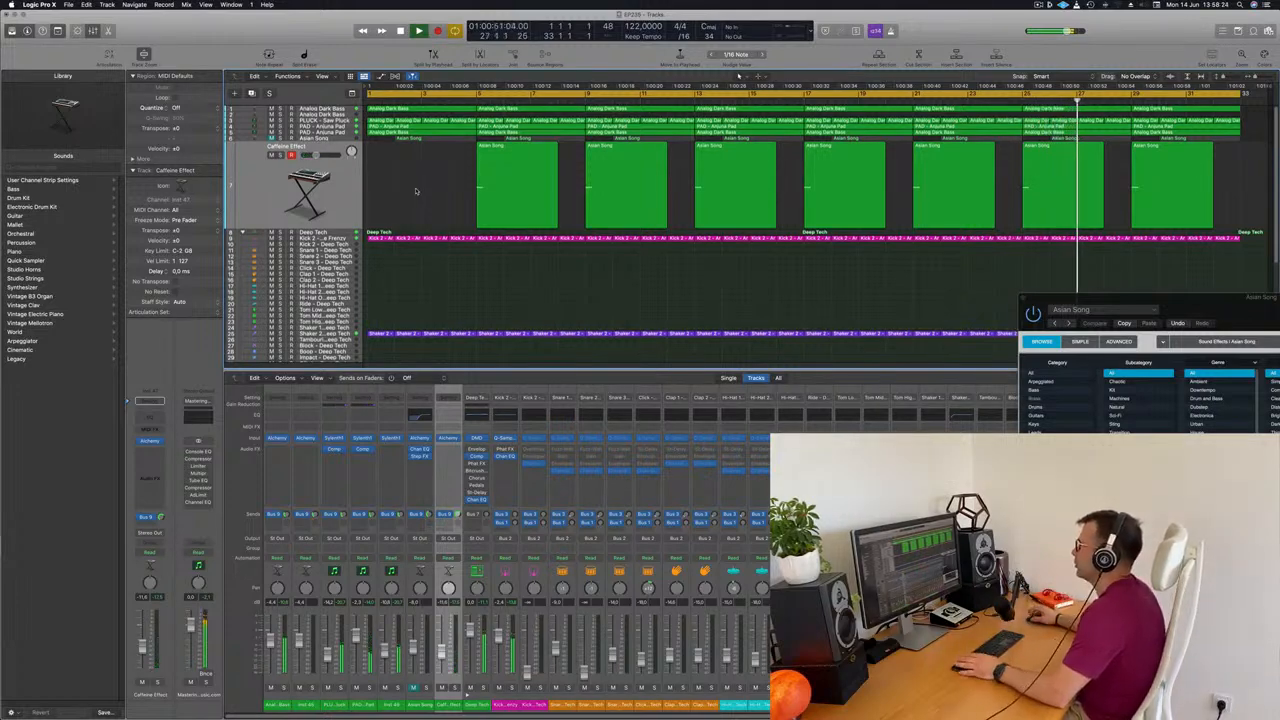
Unmute the Asian Song track and audition the opening bars from the start
left_click(272, 139)
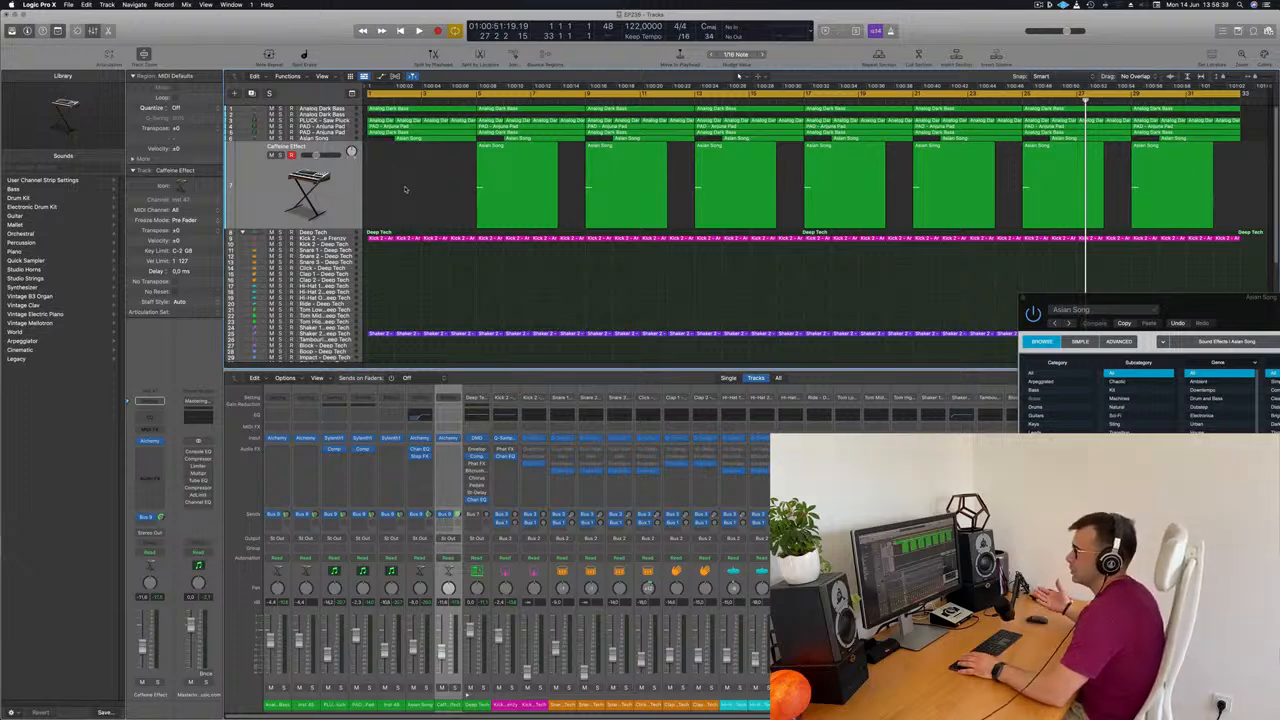
key("Return")
key("space")
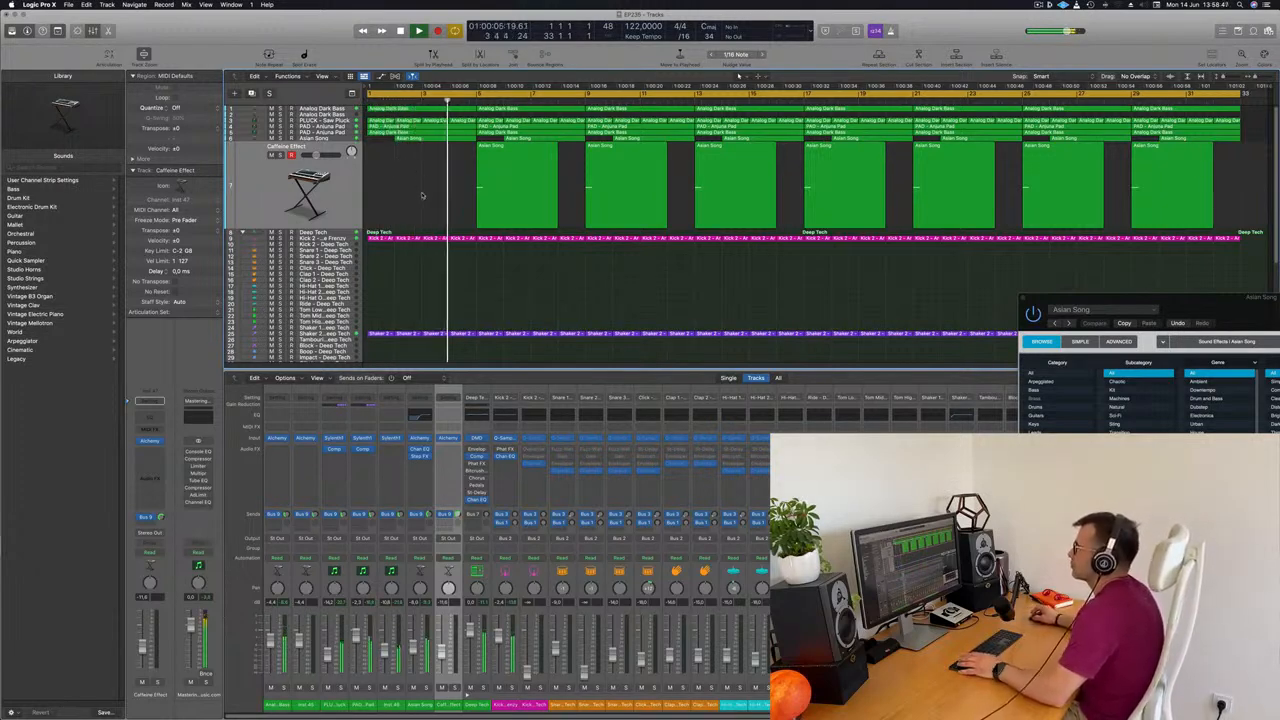
key("space")
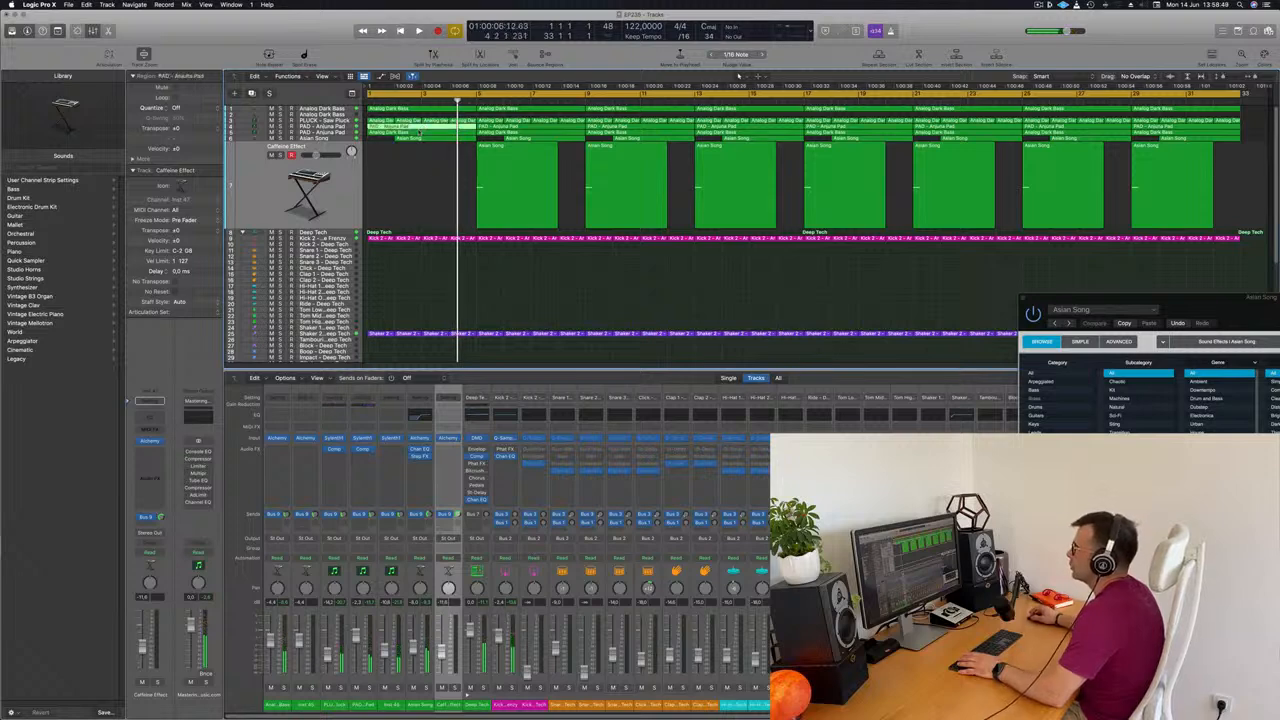
Remove the later notes of the bar 1 PAD - Anjuna Pad region in the Piano Roll and delete that track's region at bar 5
double_click(419, 127)
left_click_drag(552, 594, 763, 679)
key("space")
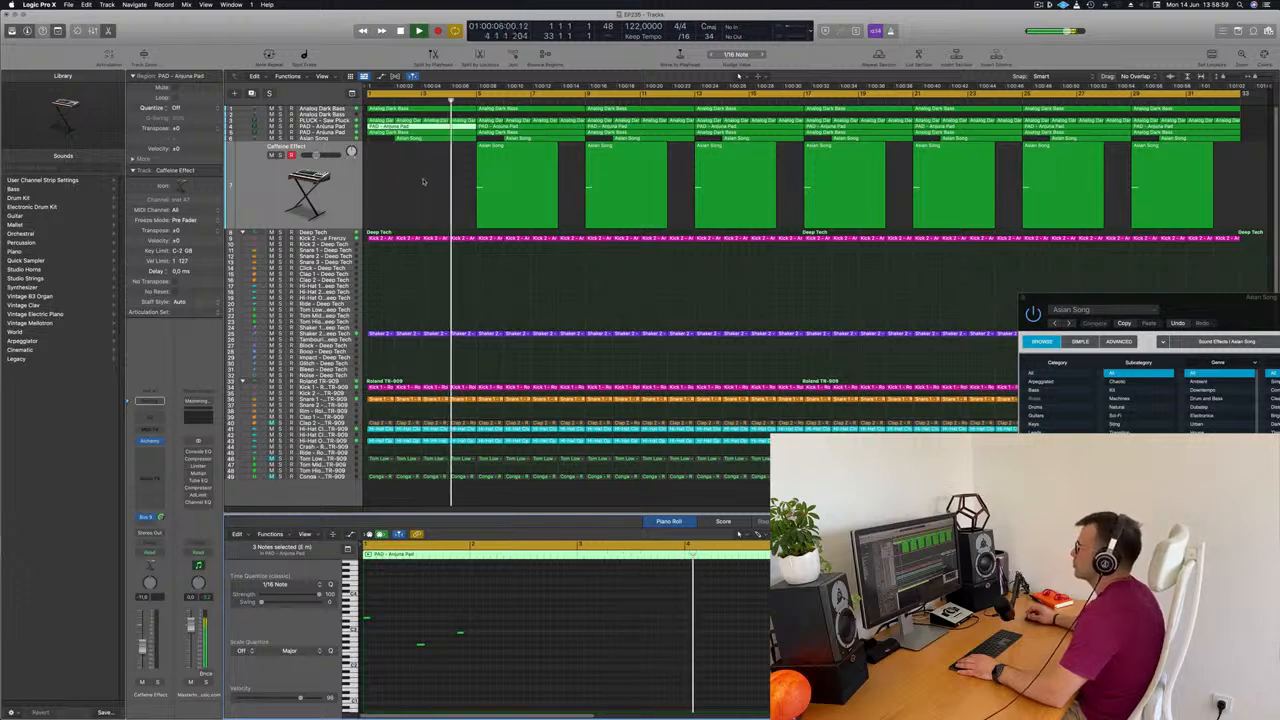
left_click(533, 129)
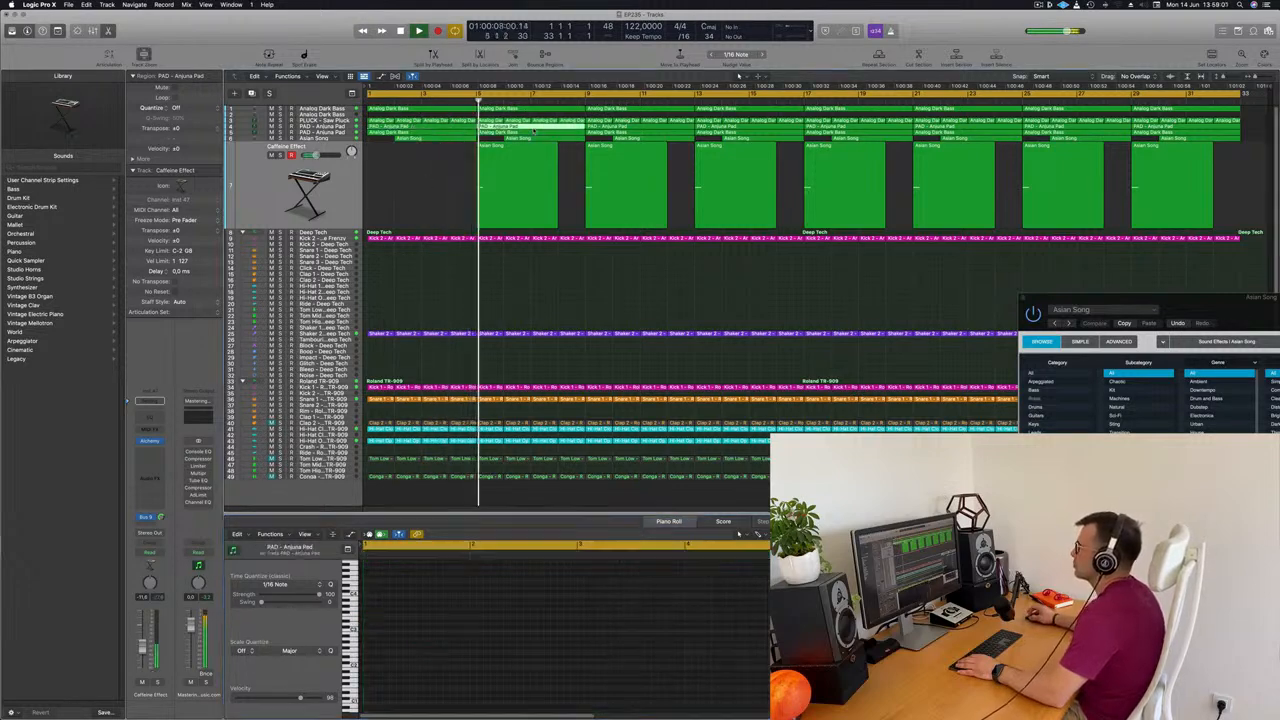
key("Delete")
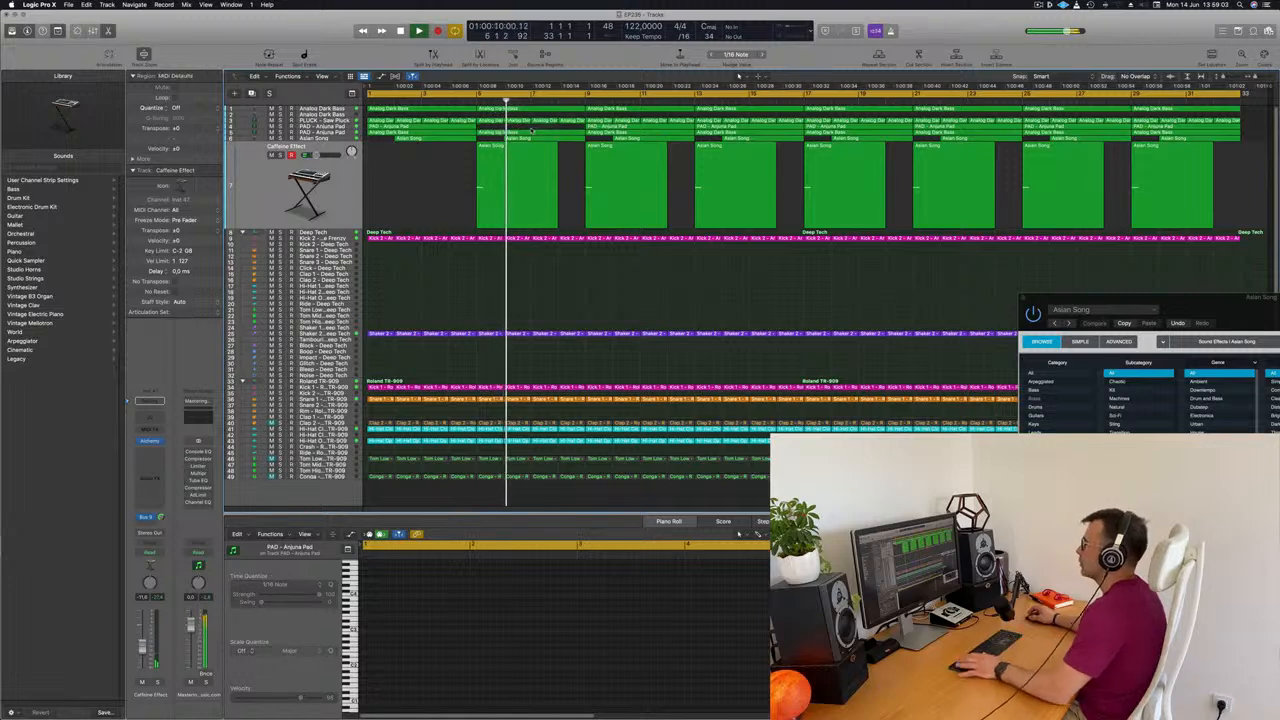
Remove the later notes of the PAD - Anjuna Pad region at bar 9, with playback restarted from the beginning
key("Return")
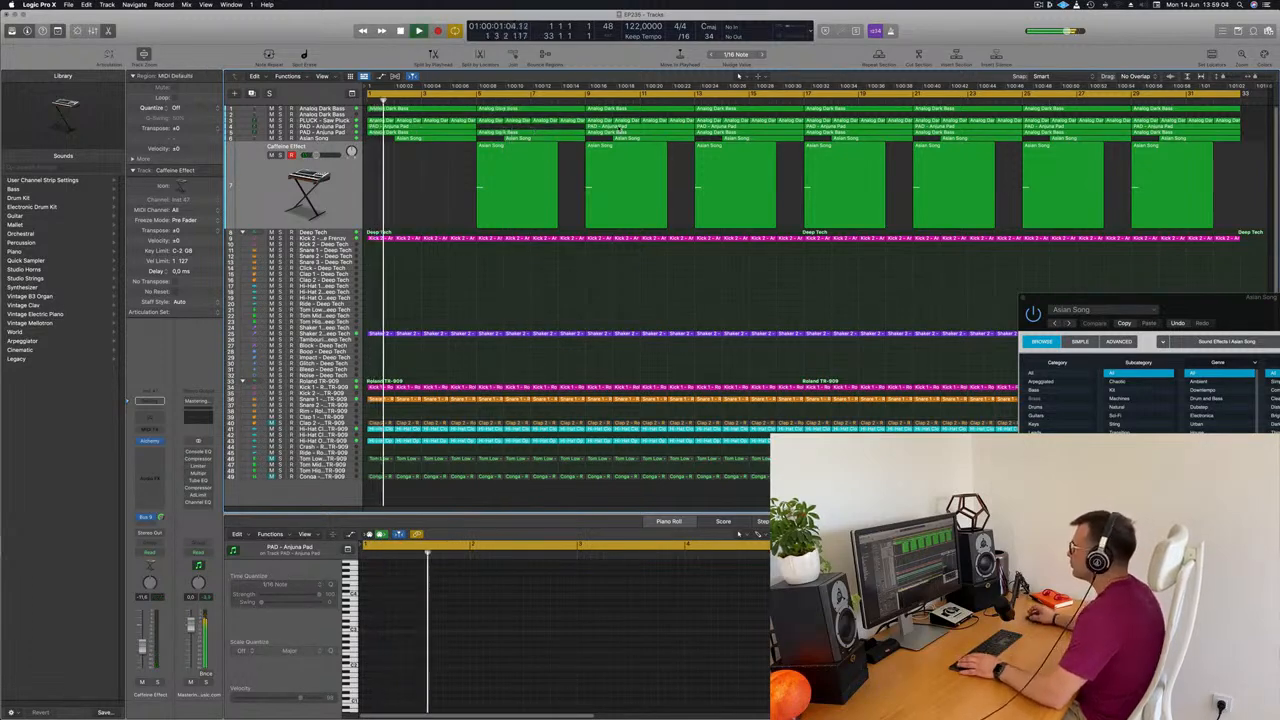
left_click(619, 128)
left_click_drag(565, 599, 714, 689)
key("Delete")
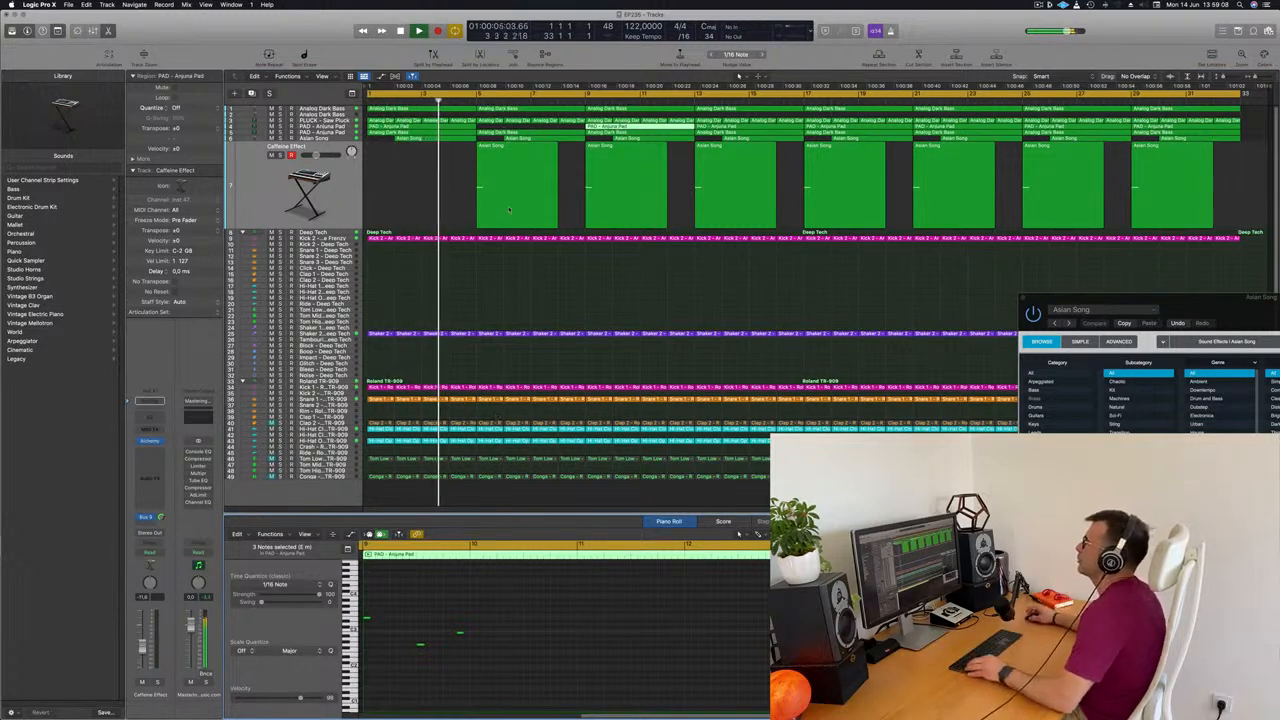
Delete the Asian Song track's region at bar 6 and listen through to bar 12
left_click(521, 139)
key("Delete")
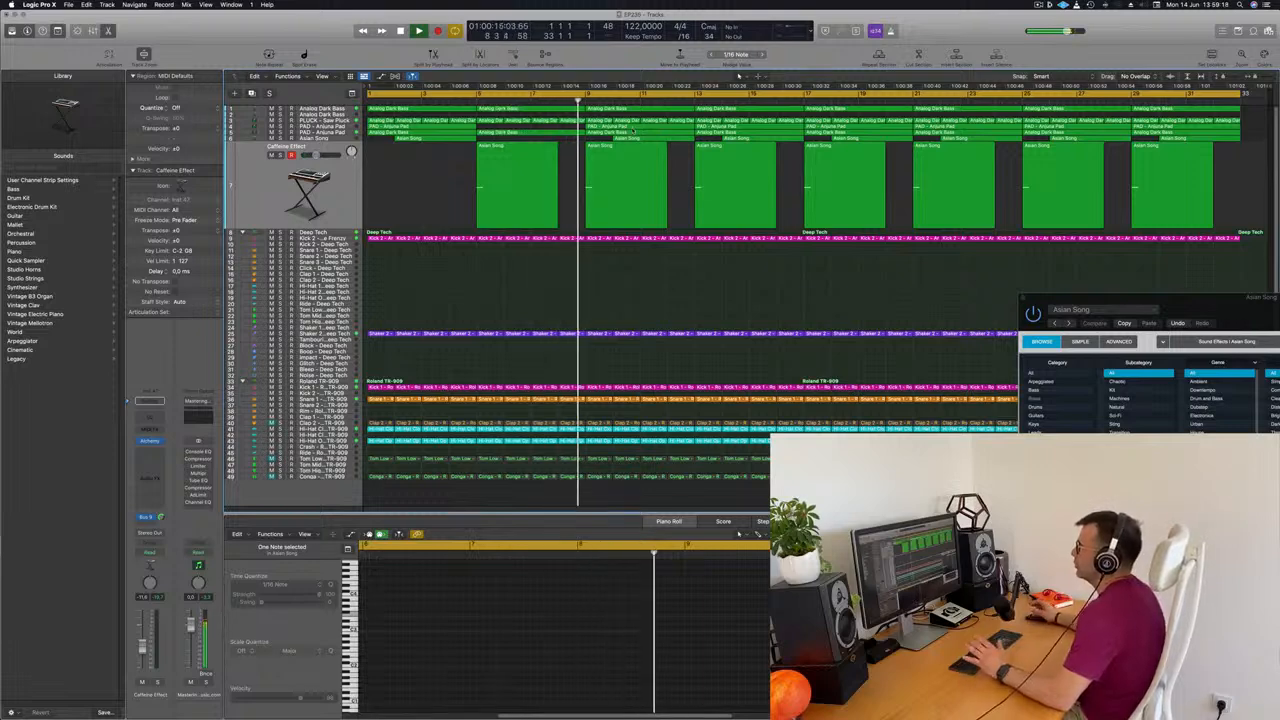
left_click(632, 131)
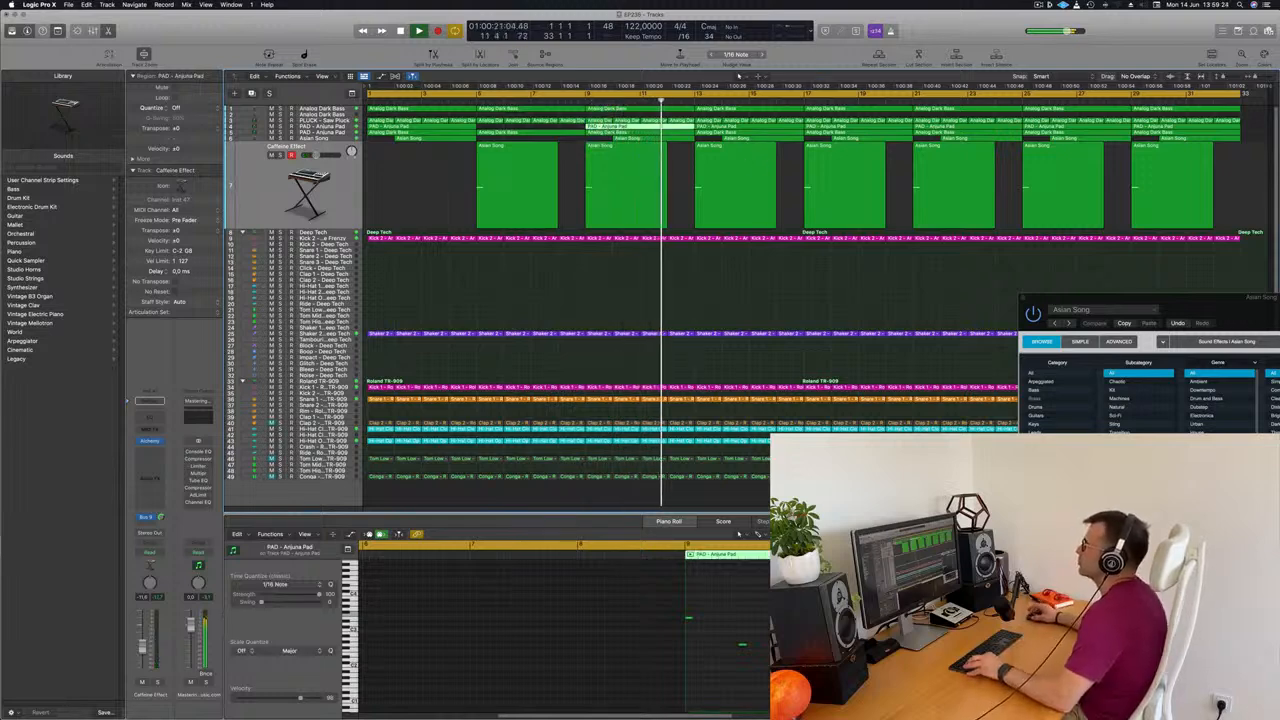
key("space")
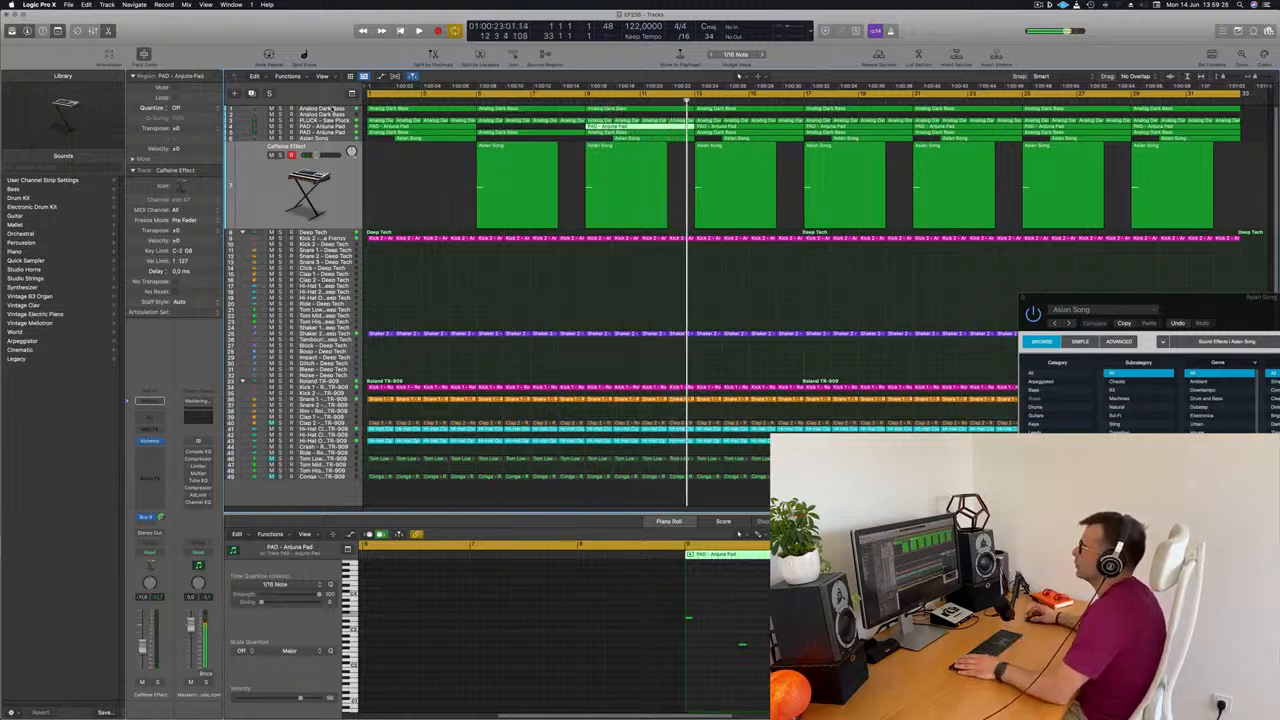
Audition the first Analog Dark Bass track from the start, soloed and back in the full mix, and clear the region selection
key("space")
left_click(333, 109)
key("space")
key("space")
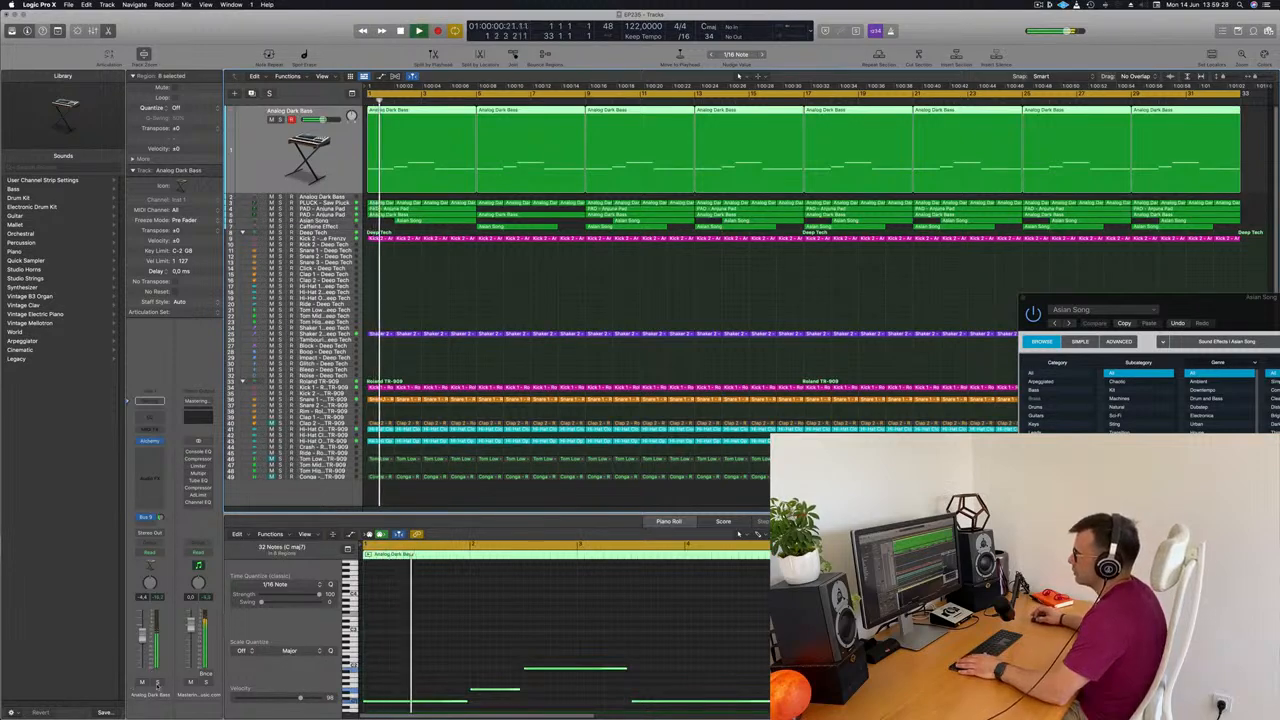
key("s")
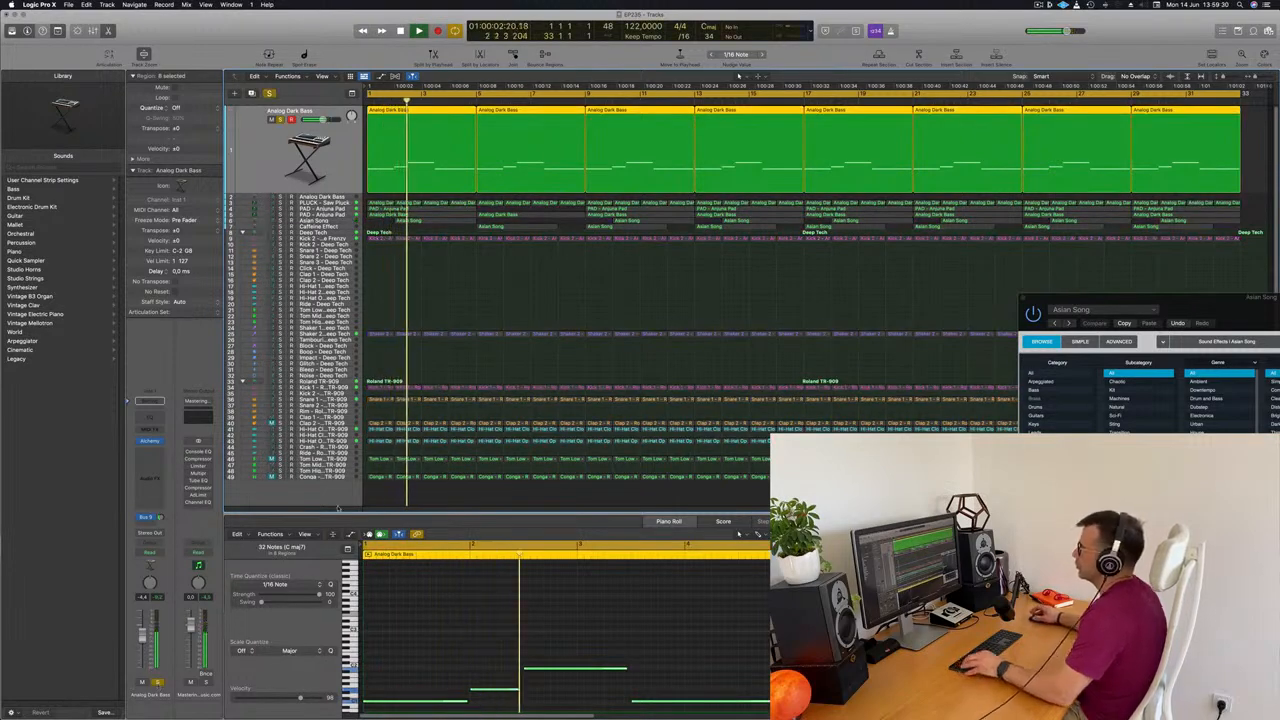
key("s")
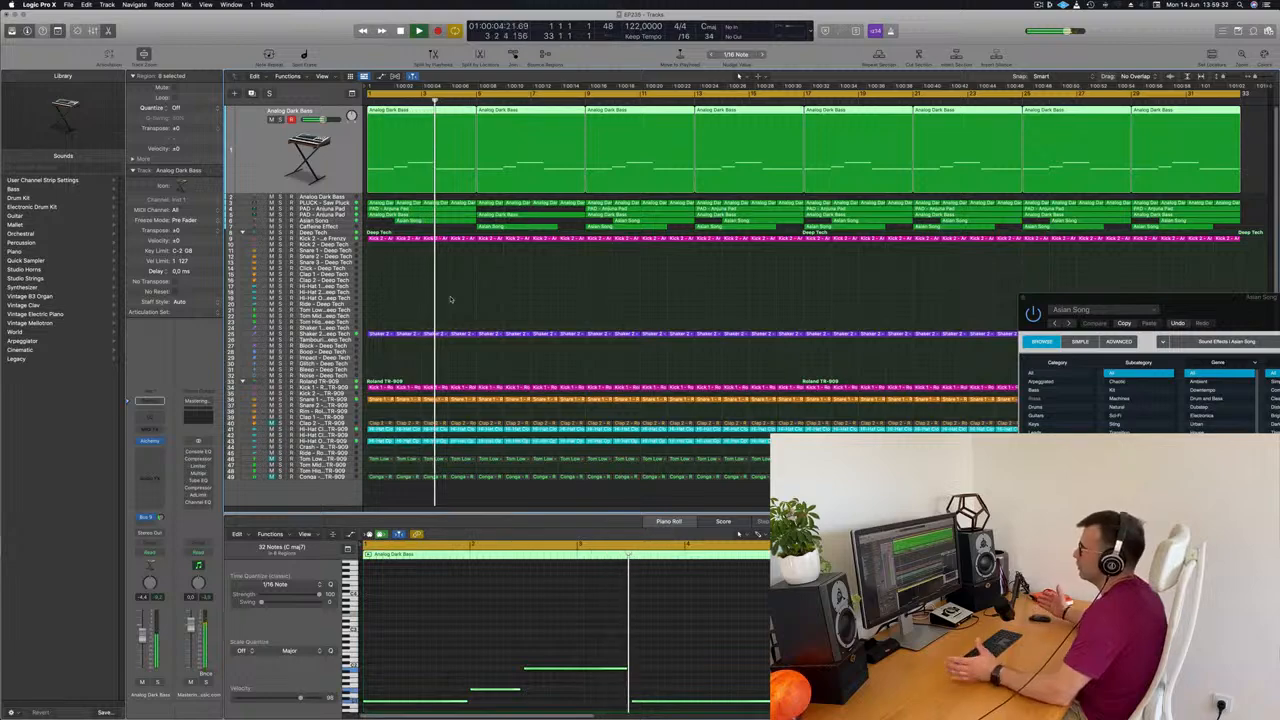
left_click(578, 292)
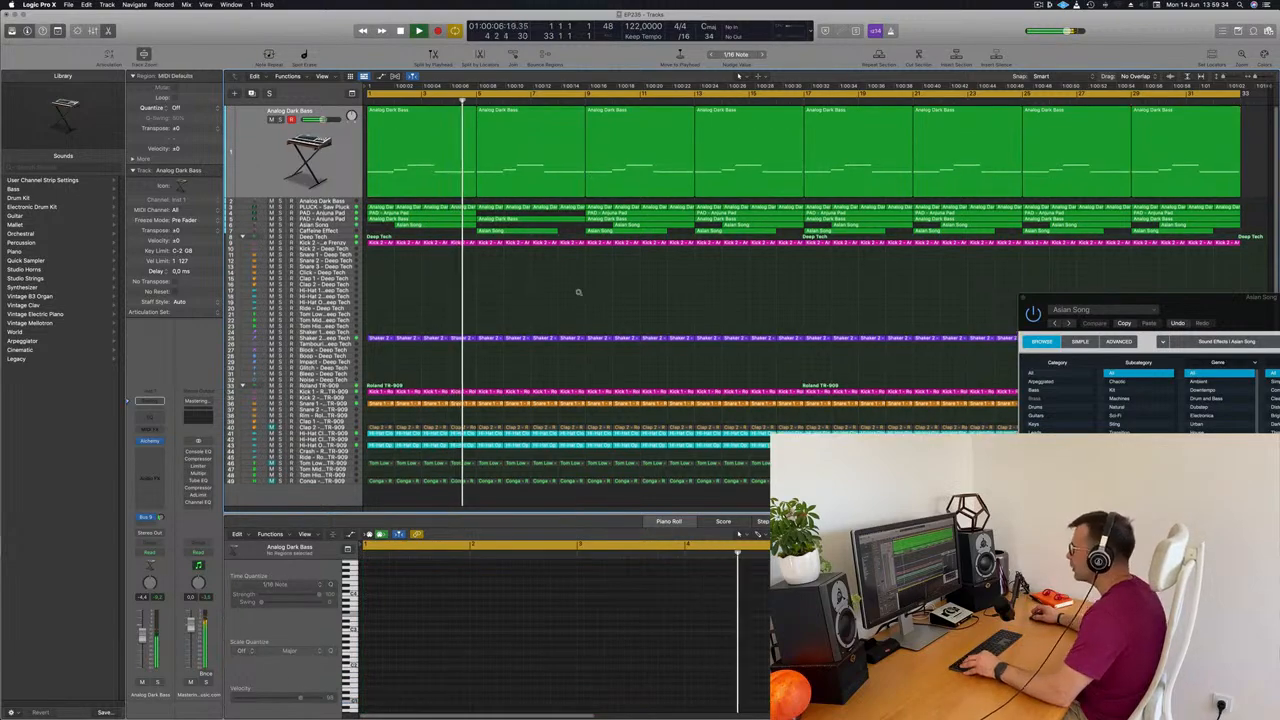
scroll(578, 292, "up", 1)
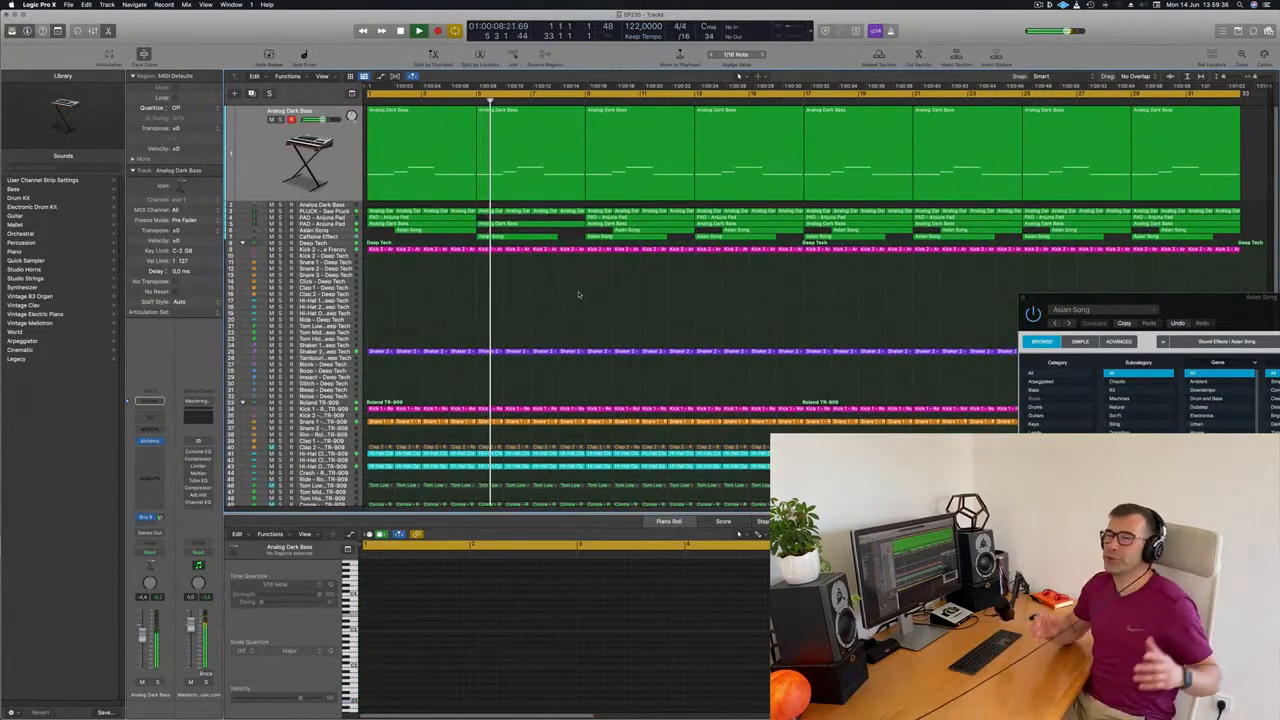